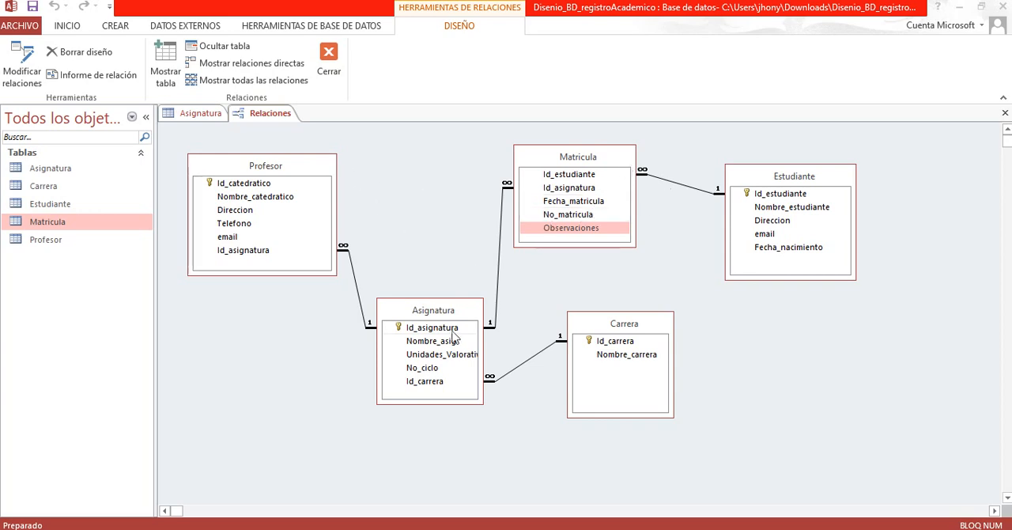
# Step: Examine the fields of the Profesor table, from Id_catedratico to the Id_asignatura field that links it to Asignatura
pyautogui.click(284, 169)
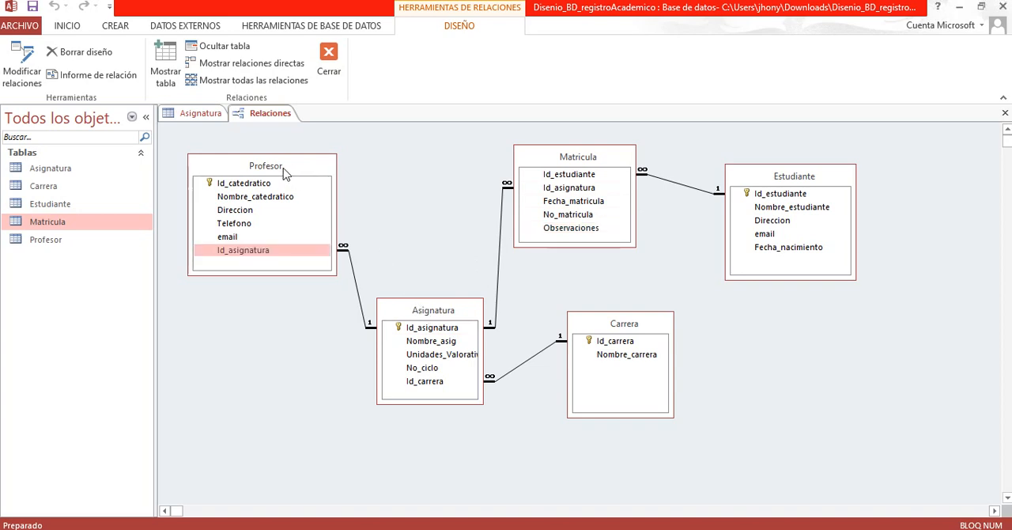
pyautogui.click(247, 185)
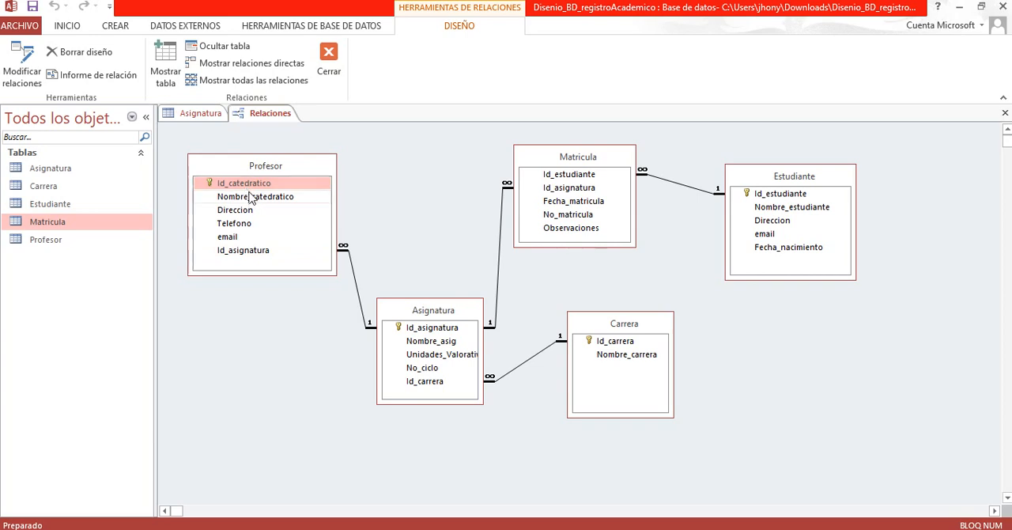
pyautogui.click(253, 199)
pyautogui.click(239, 212)
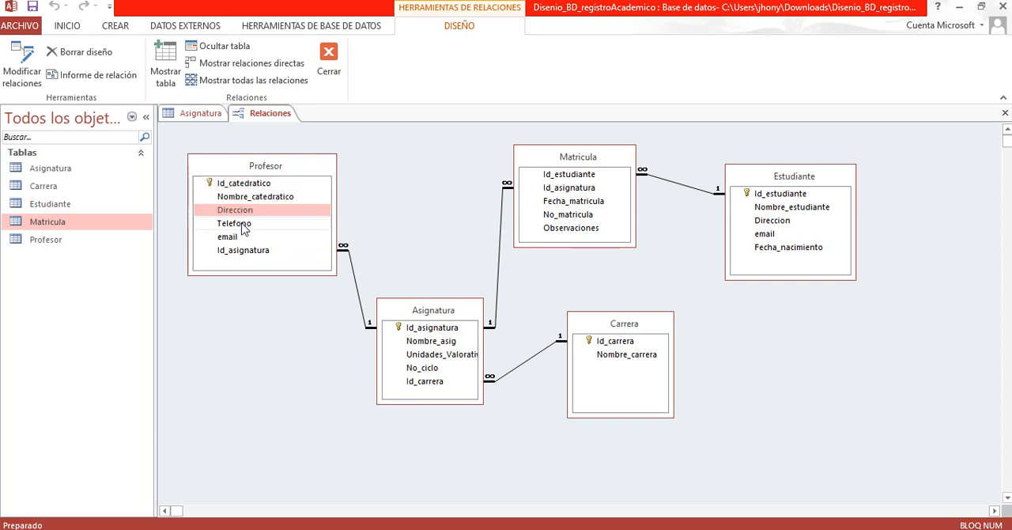
pyautogui.click(240, 237)
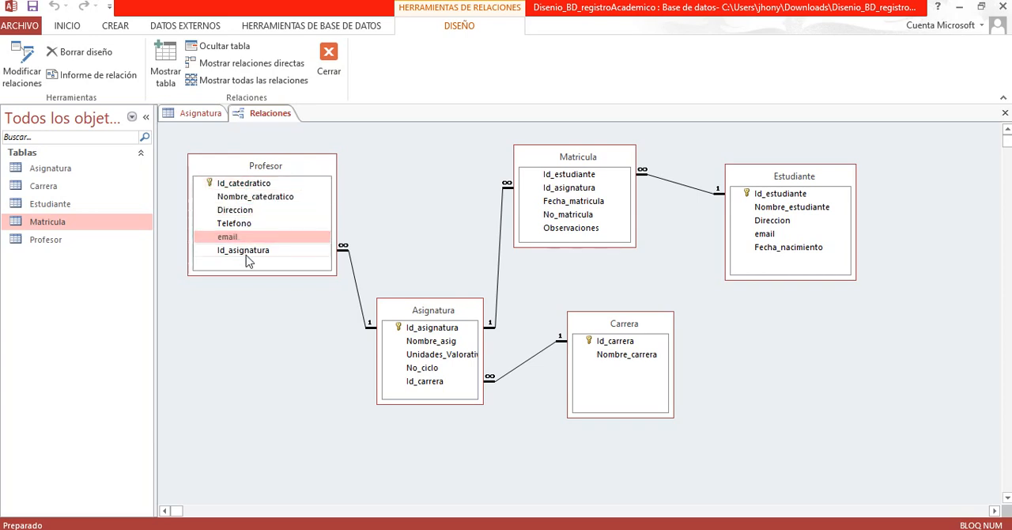
pyautogui.click(250, 251)
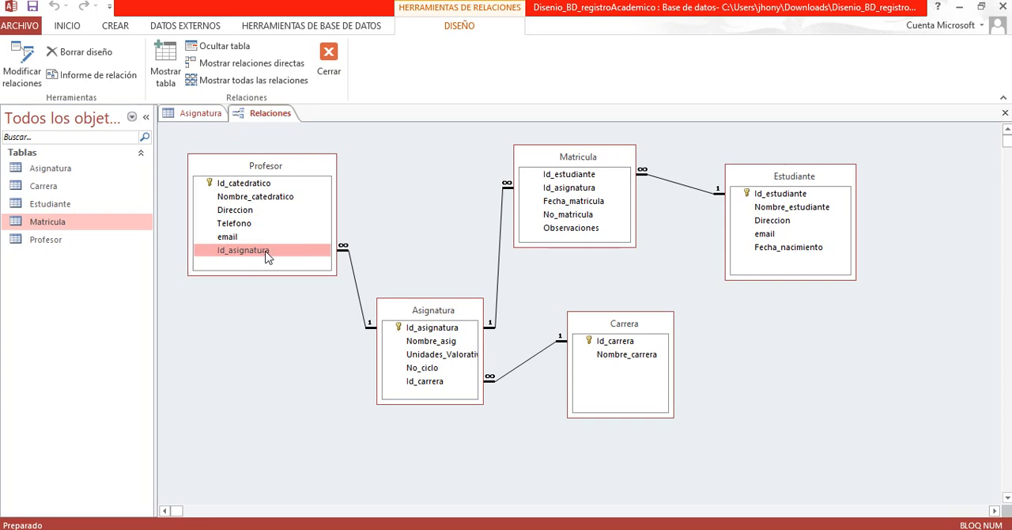
pyautogui.click(346, 255)
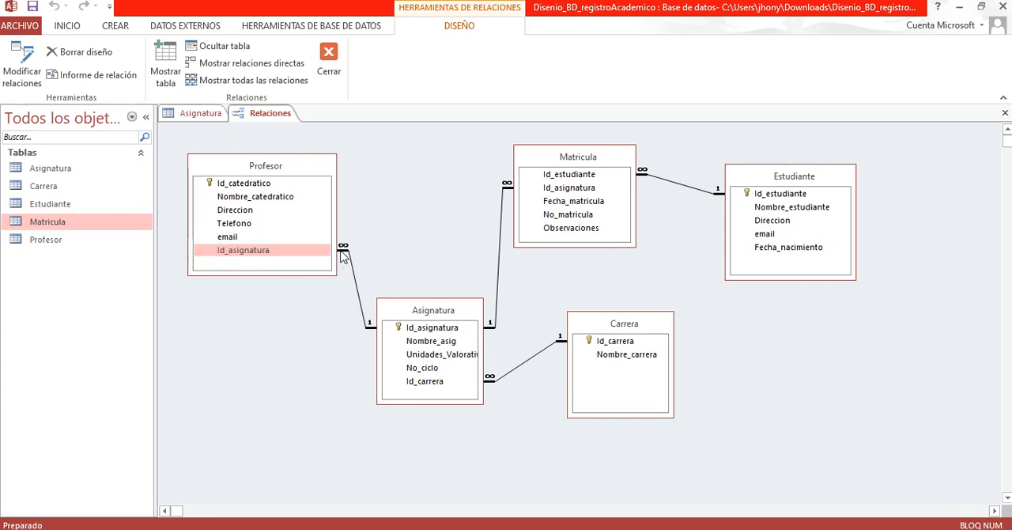
# Step: Go through the fields of the Asignatura table, from the Id_asignatura key to Id_carrera
pyautogui.click(422, 314)
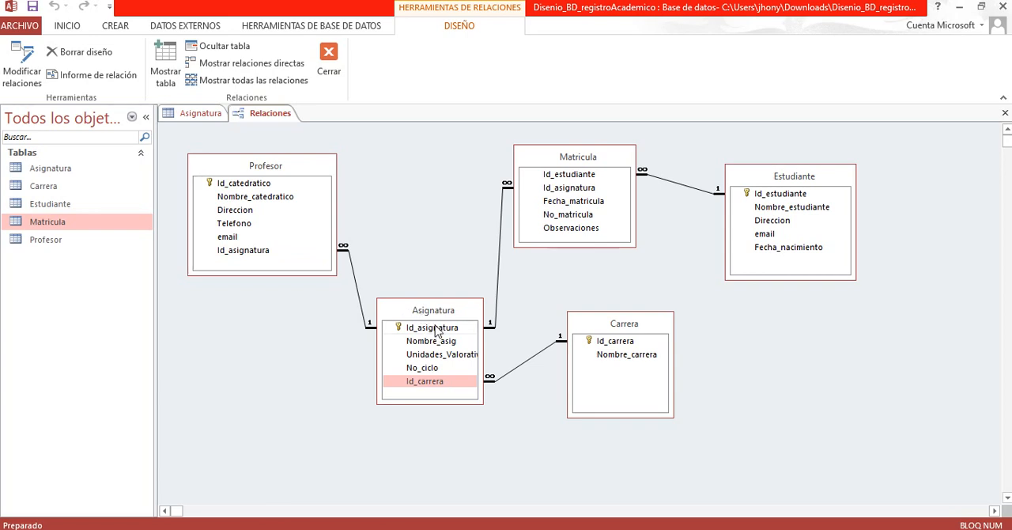
pyautogui.click(436, 328)
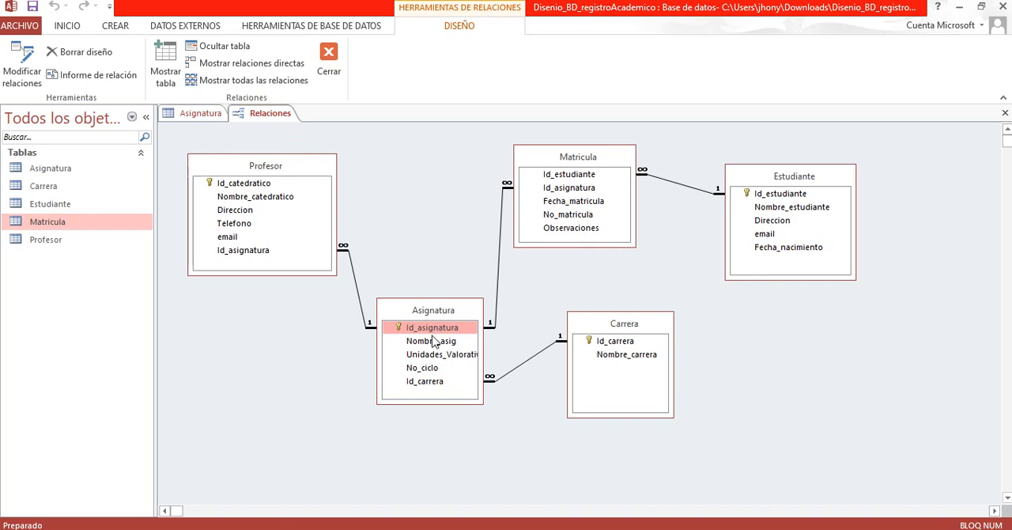
pyautogui.click(433, 342)
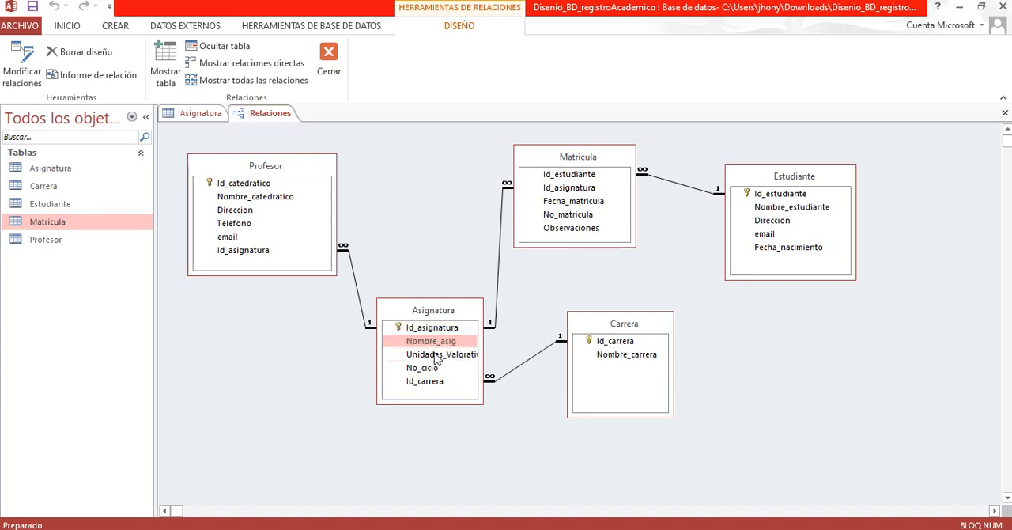
pyautogui.click(437, 357)
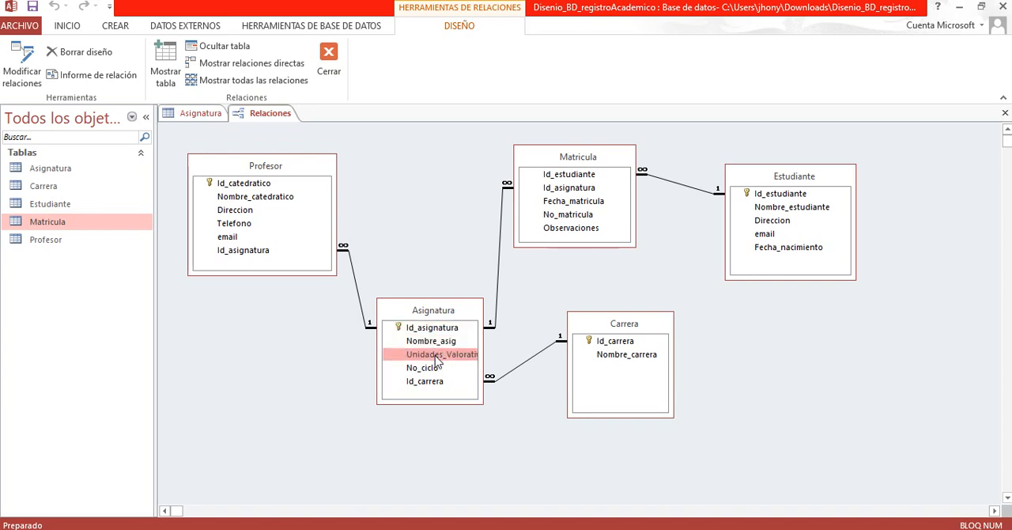
pyautogui.click(432, 368)
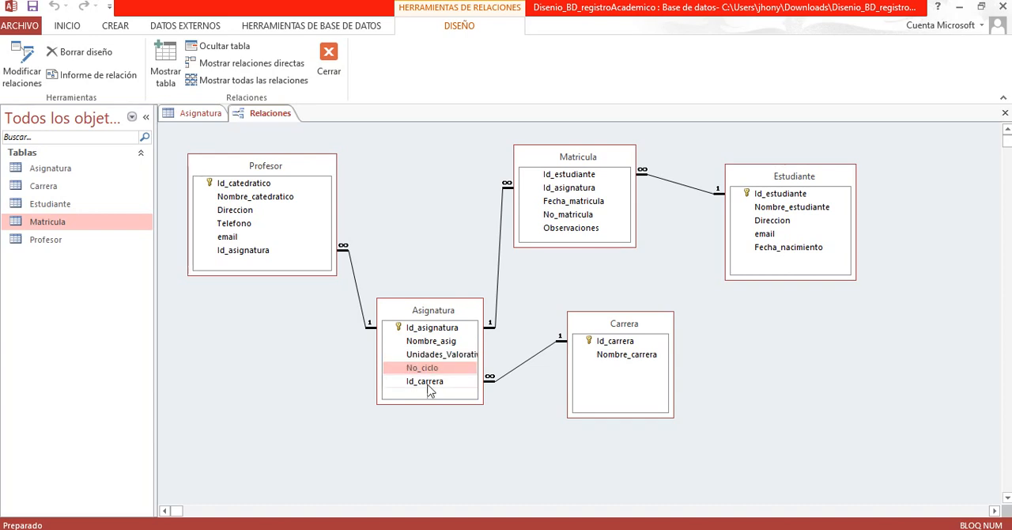
pyautogui.click(432, 386)
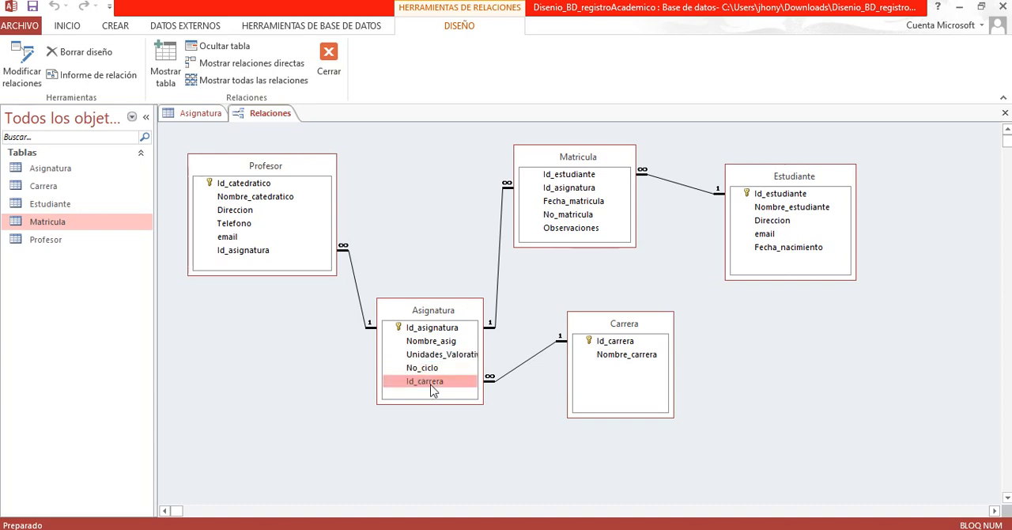
# Step: Examine the Carrera table's Id_carrera and Nombre_carrera fields and the Id_asignatura key of the related Asignatura table
pyautogui.click(637, 328)
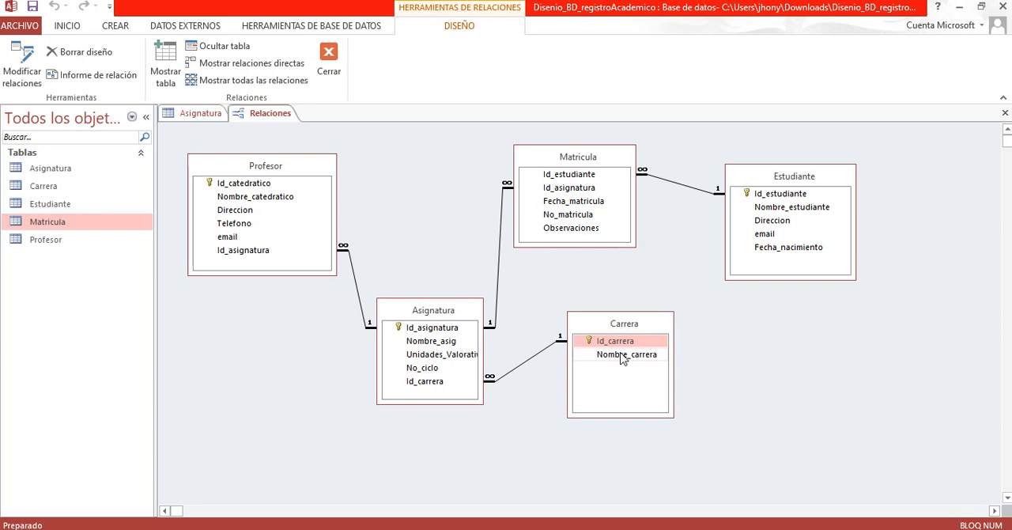
pyautogui.click(623, 355)
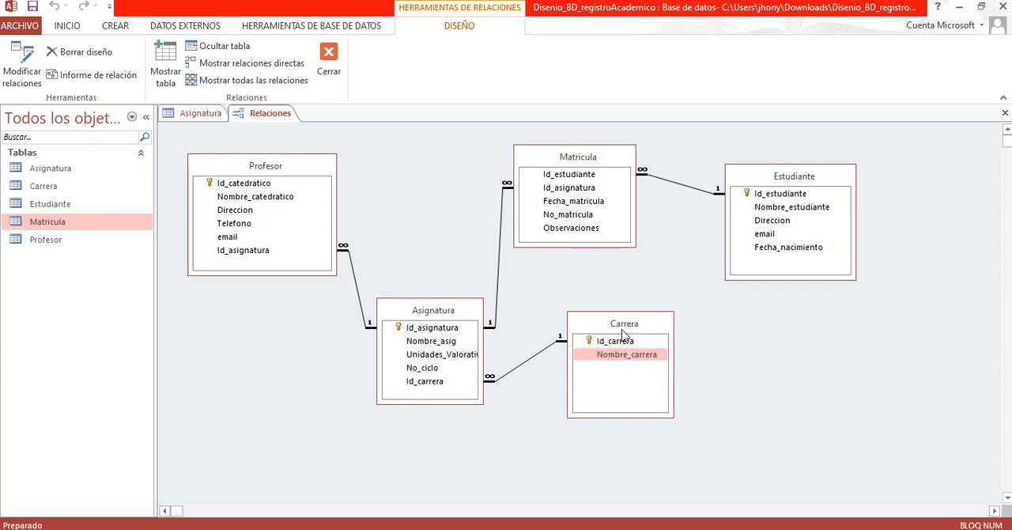
pyautogui.click(622, 343)
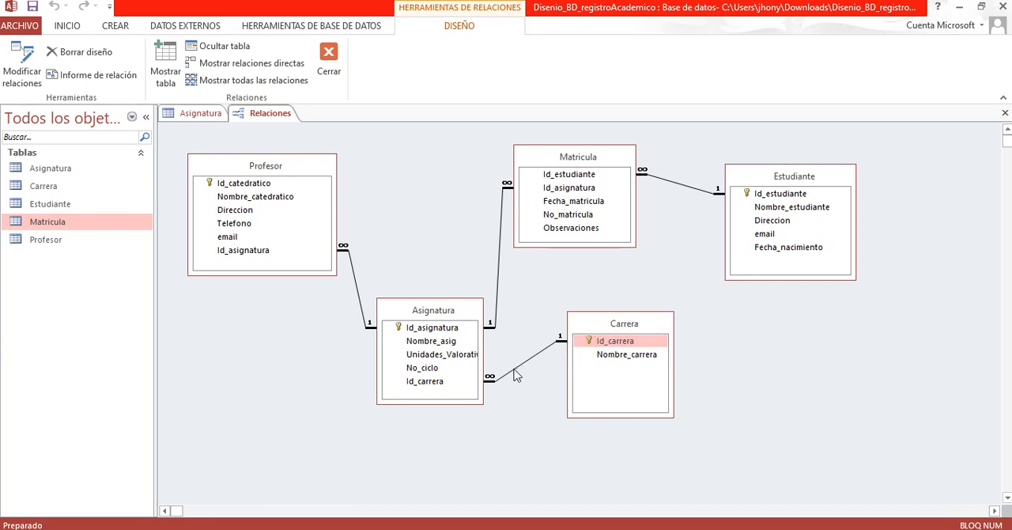
pyautogui.click(433, 329)
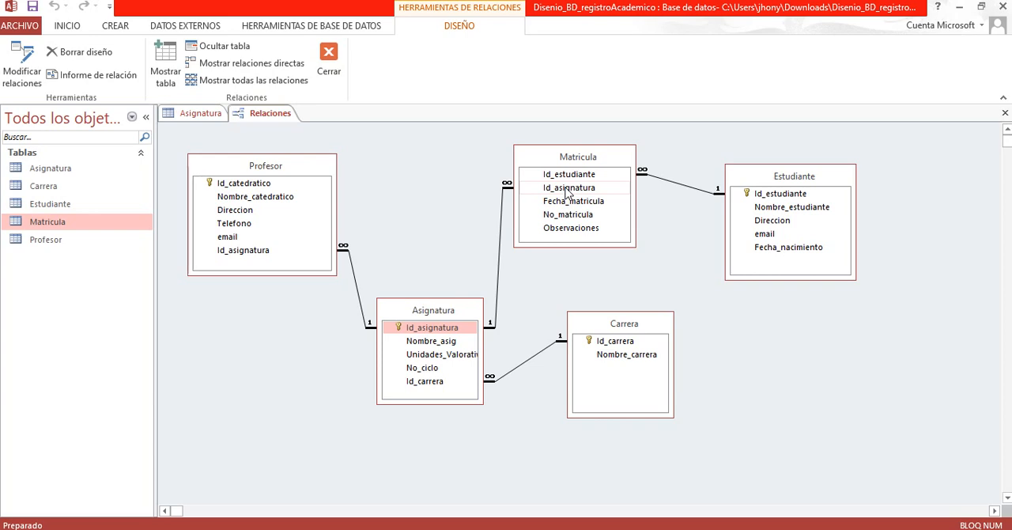
# Step: Go through the fields of the Estudiante table, from the Id_estudiante key to Fecha_nacimiento
pyautogui.click(792, 184)
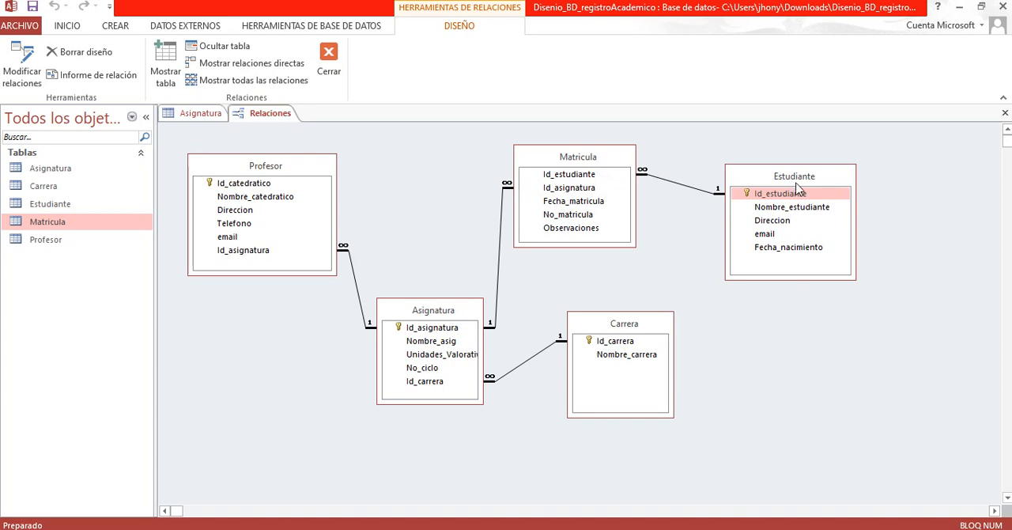
pyautogui.click(799, 195)
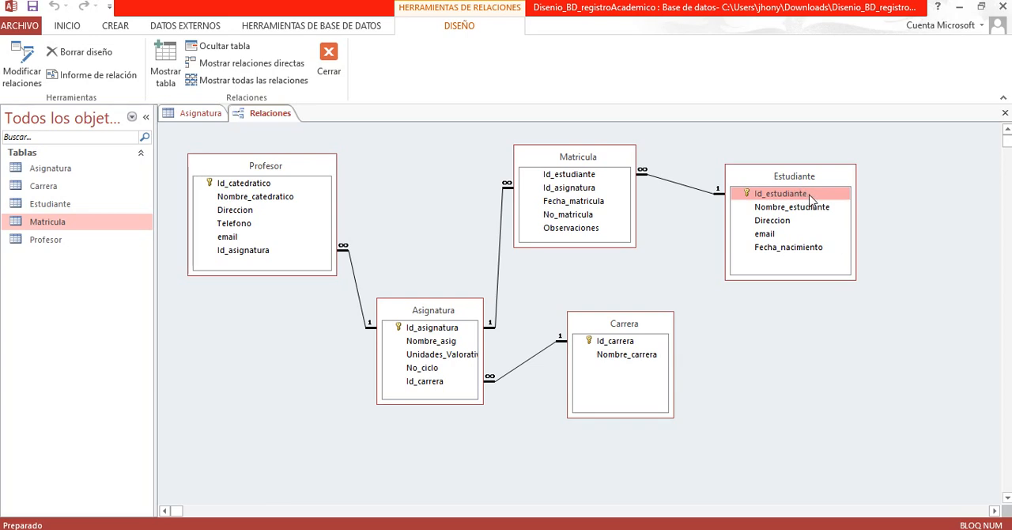
pyautogui.click(800, 210)
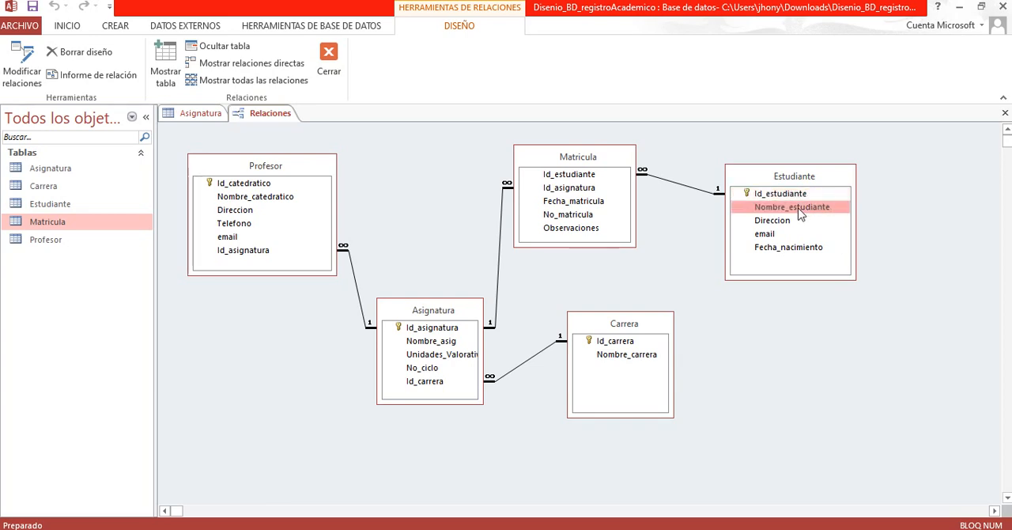
pyautogui.click(791, 221)
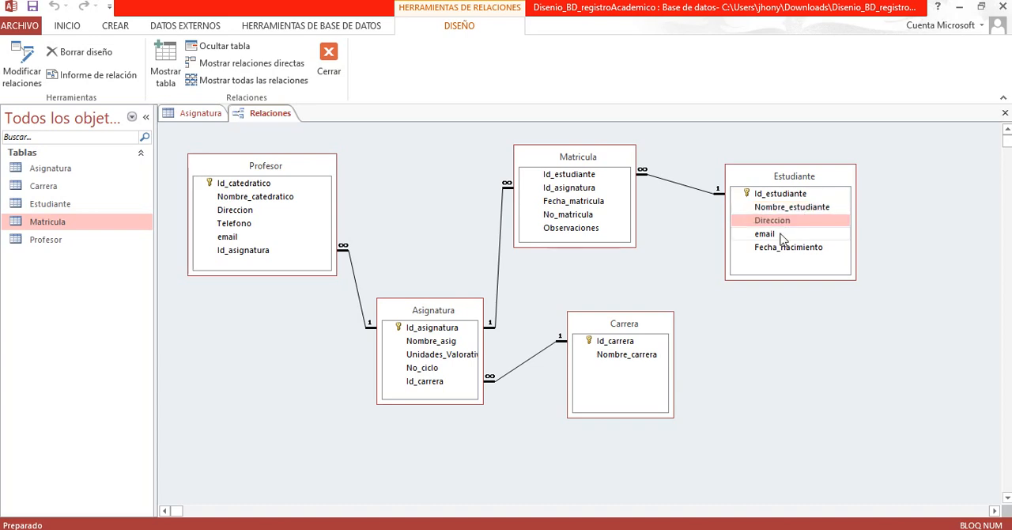
pyautogui.click(781, 237)
pyautogui.click(782, 249)
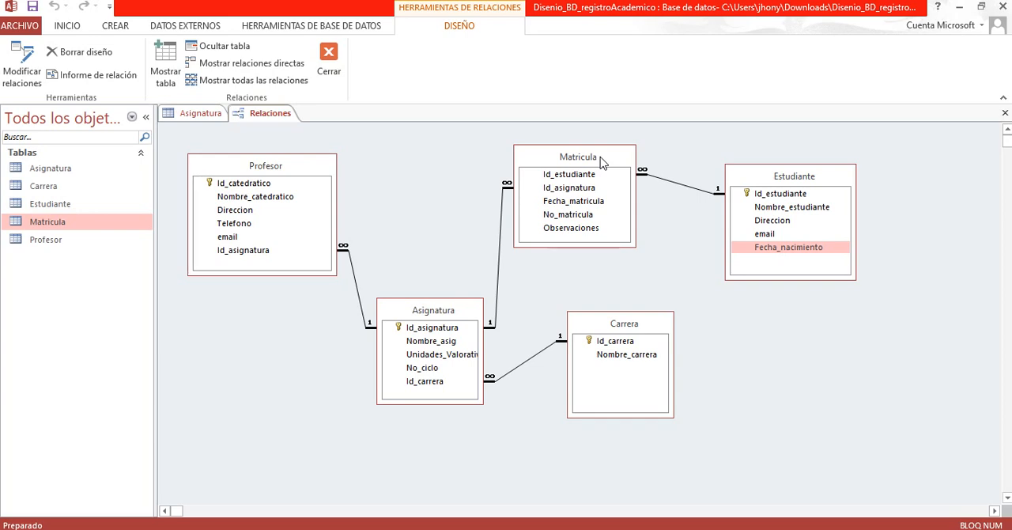
# Step: Review the fields of the Matricula table, from Id_estudiante to Observaciones
pyautogui.click(574, 176)
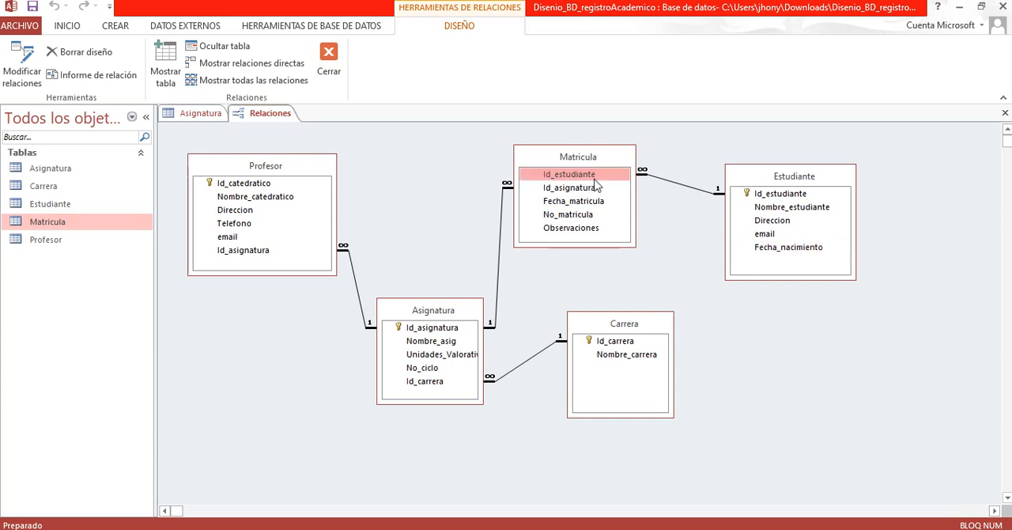
pyautogui.click(570, 189)
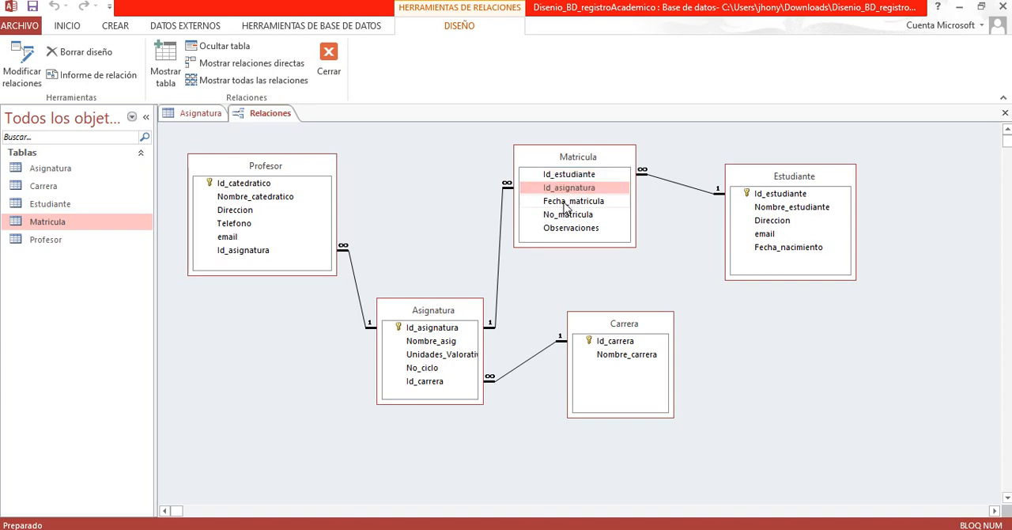
pyautogui.click(565, 202)
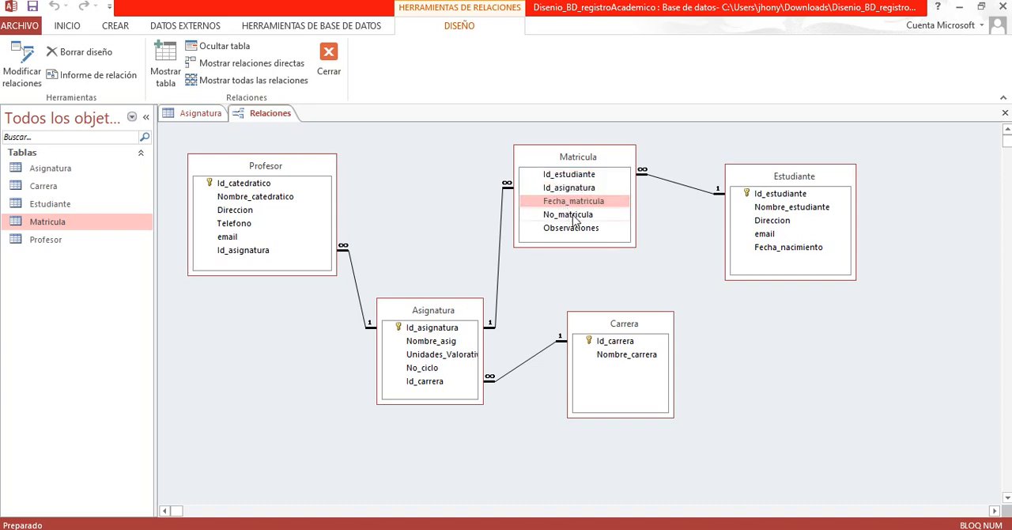
pyautogui.click(574, 217)
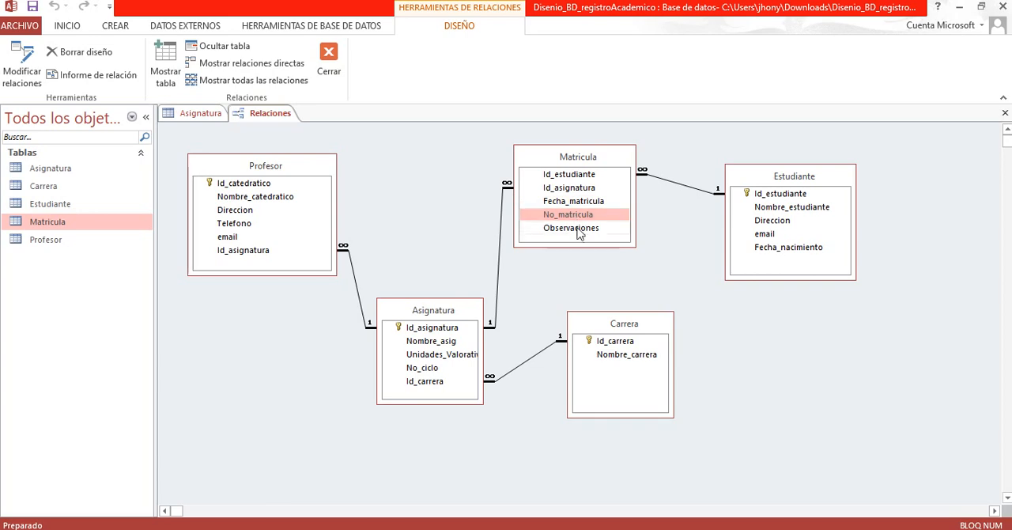
pyautogui.click(577, 231)
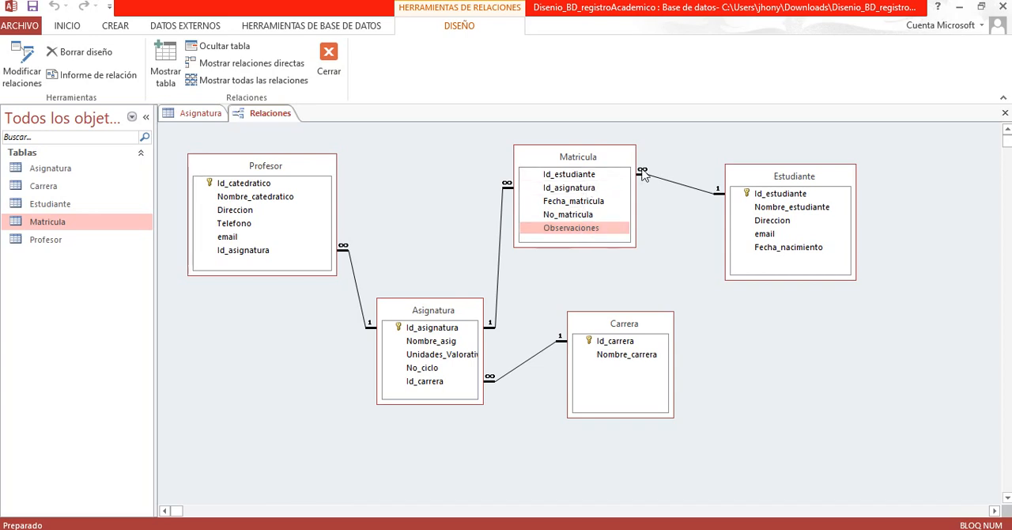
# Step: Compare the Id_estudiante fields that relate the Matricula and Estudiante tables
pyautogui.click(599, 175)
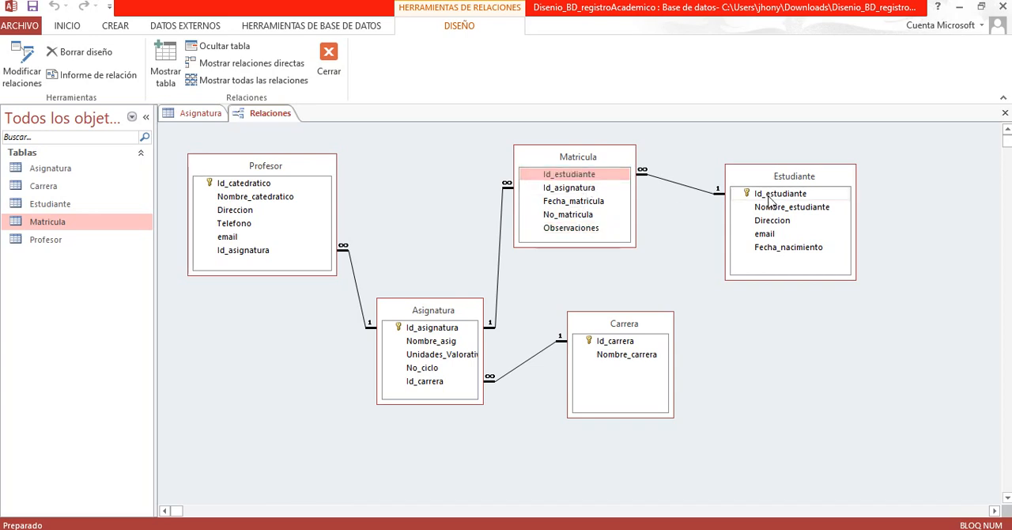
pyautogui.click(765, 197)
pyautogui.click(606, 181)
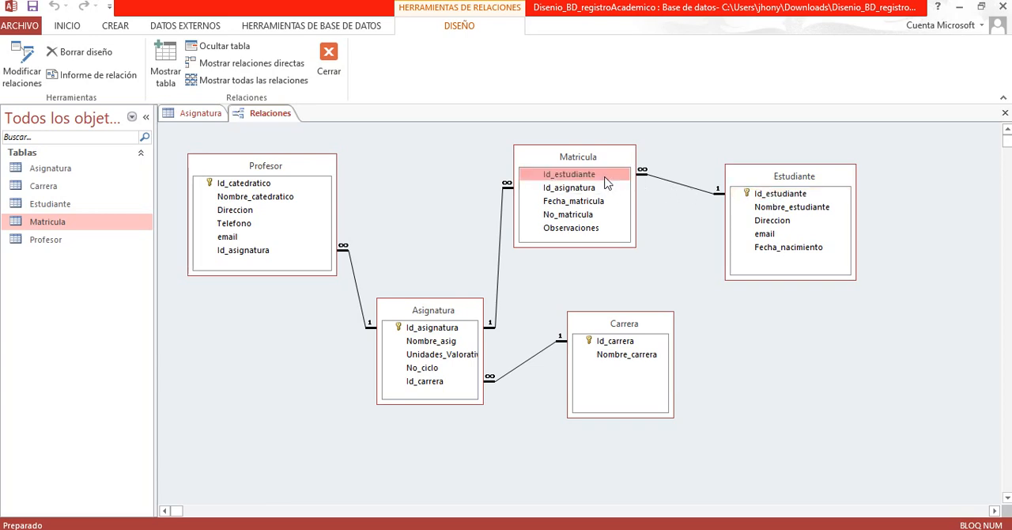
pyautogui.click(764, 195)
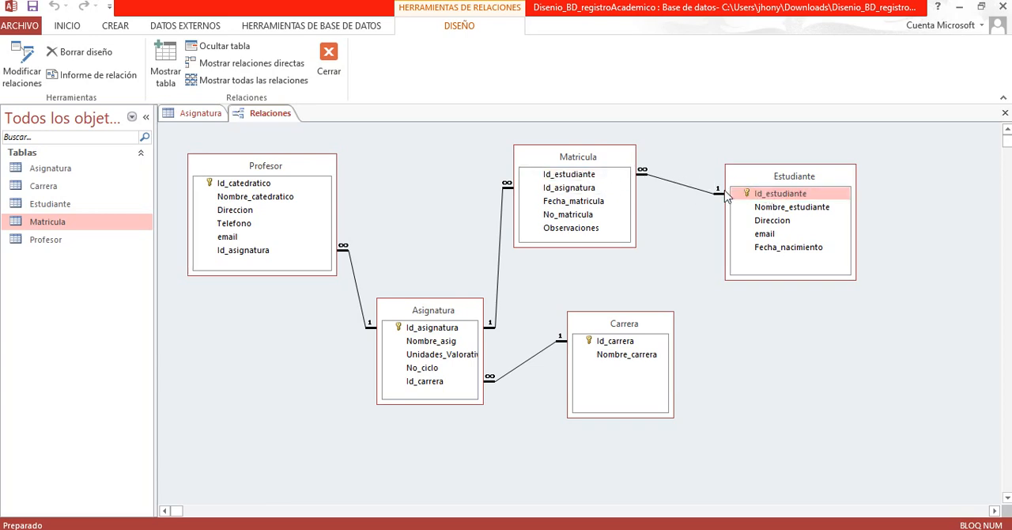
pyautogui.click(588, 176)
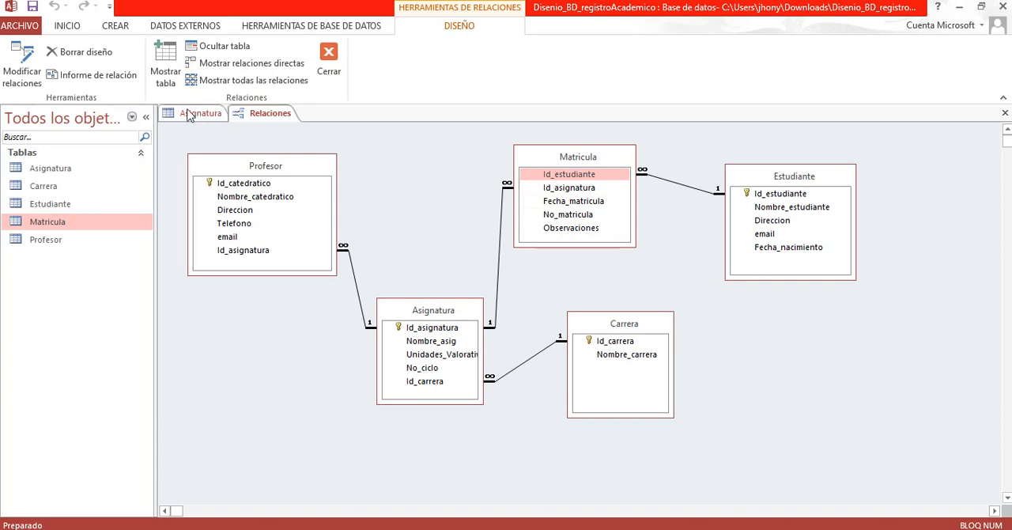
# Step: Create a new table, save it as Pagos and open it in Design view
pyautogui.click(120, 29)
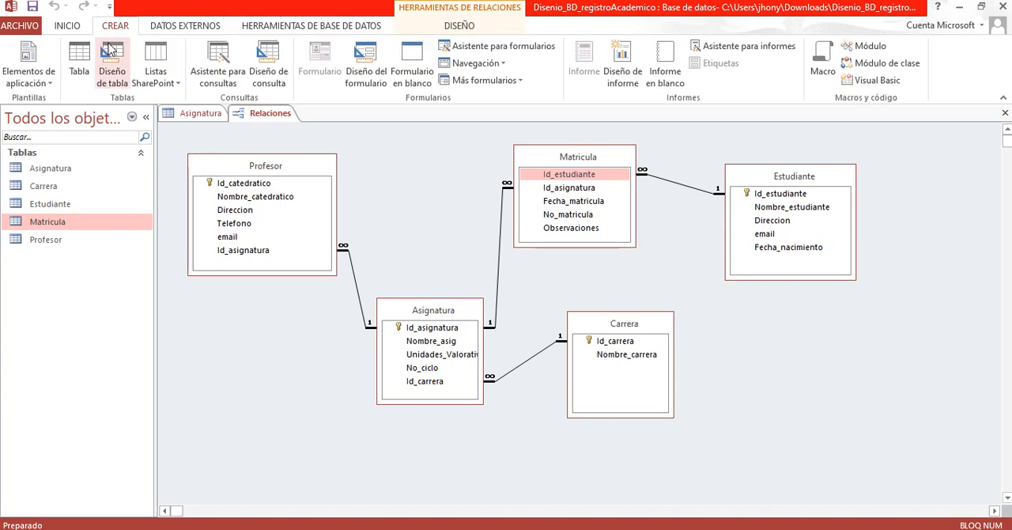
pyautogui.click(79, 72)
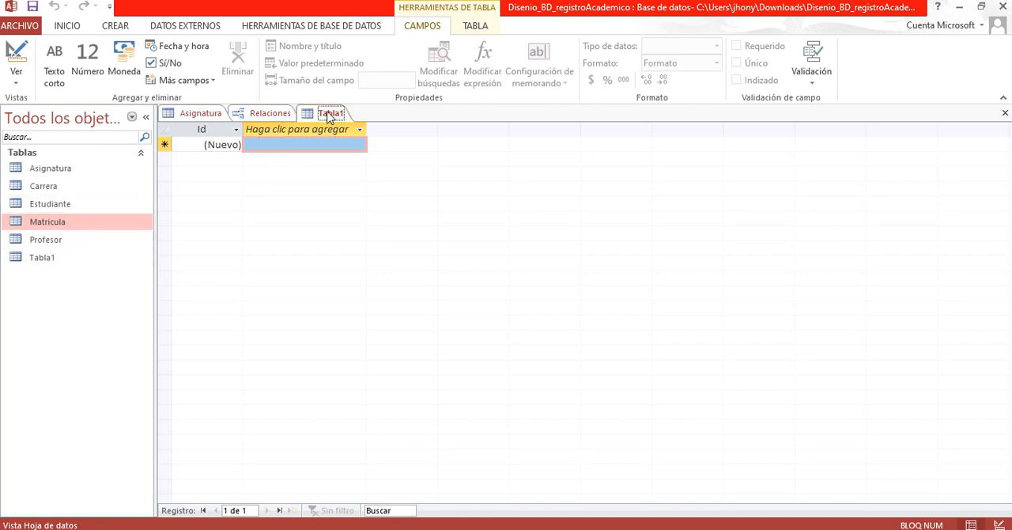
pyautogui.rightClick(330, 116)
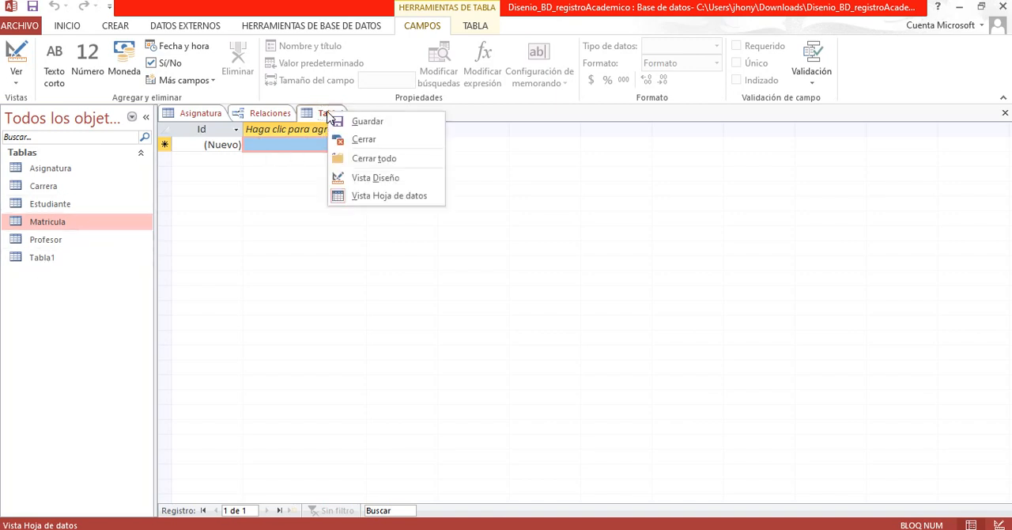
pyautogui.click(382, 179)
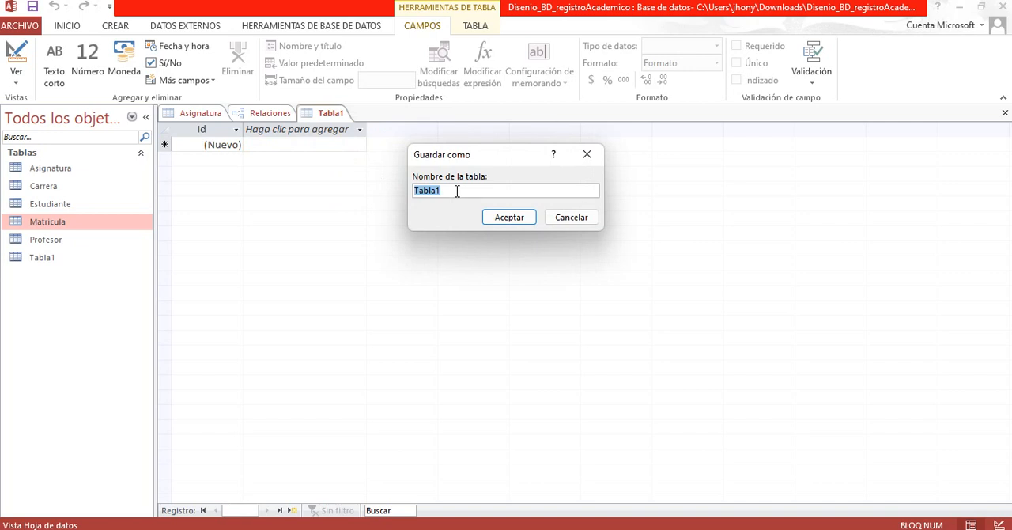
pyautogui.write('Pagos')
pyautogui.click(508, 219)
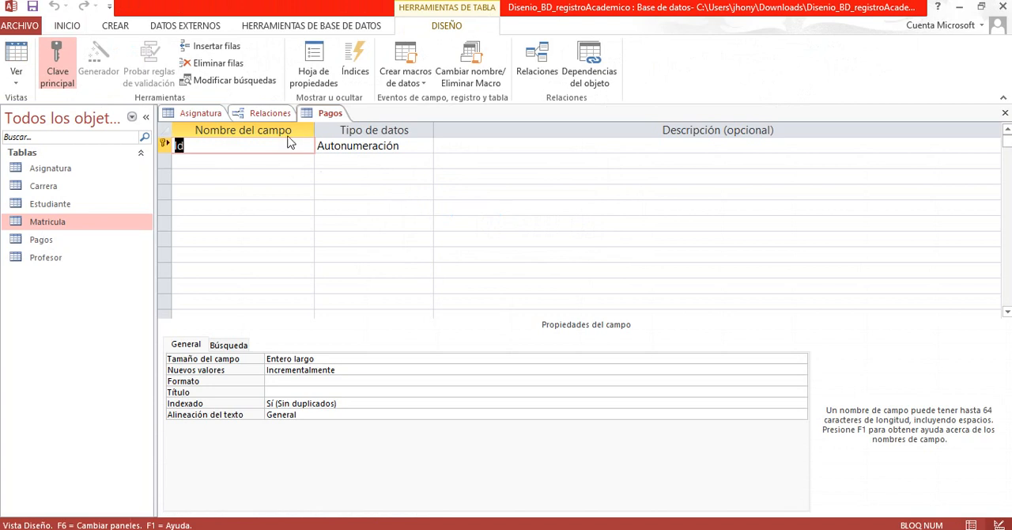
# Step: Rename the Pagos table's key field to Id_pago and set its data type to Número
pyautogui.click(256, 144)
pyautogui.click(378, 145)
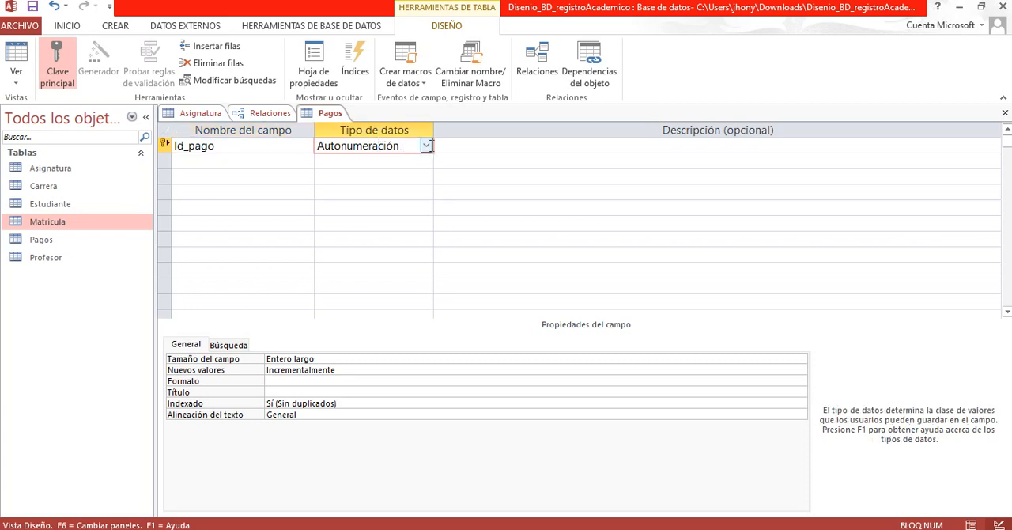
pyautogui.click(426, 145)
pyautogui.click(381, 192)
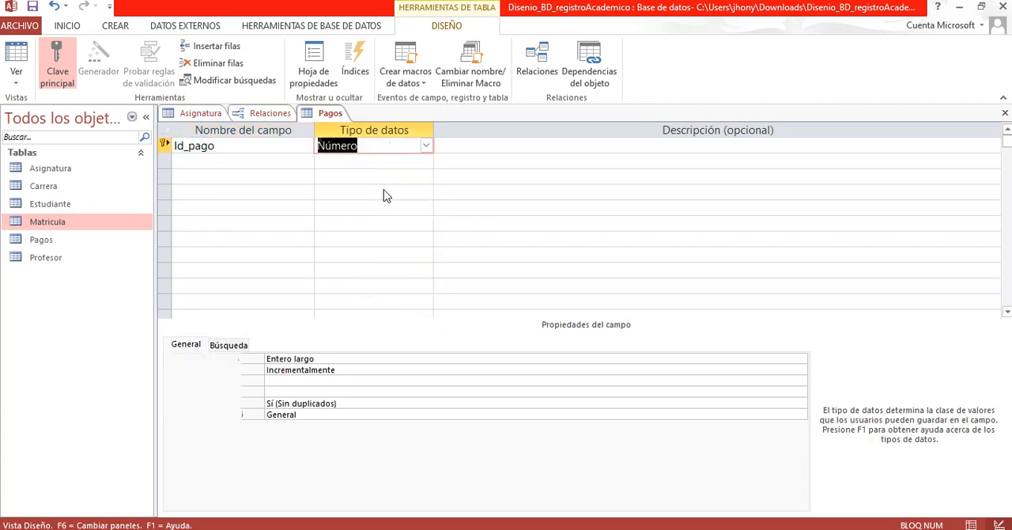
pyautogui.click(305, 360)
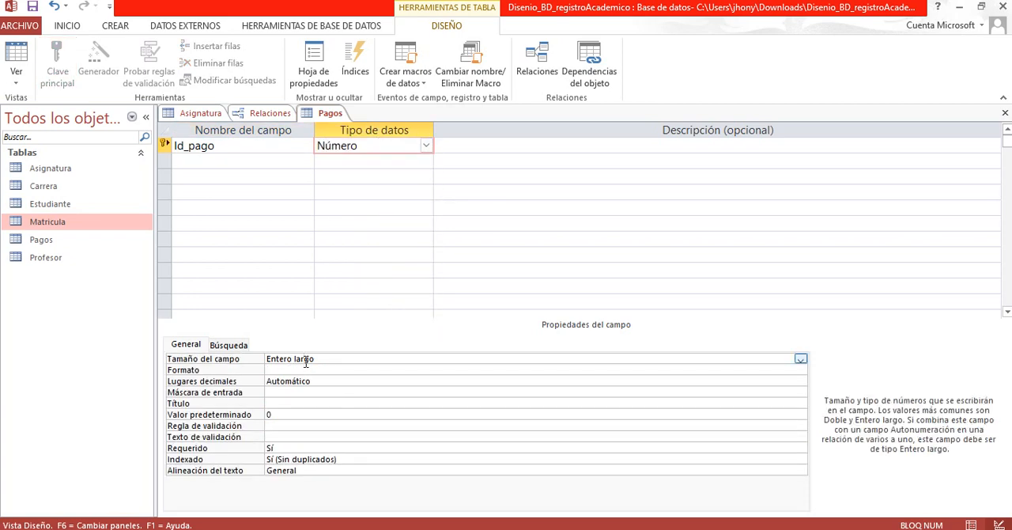
# Step: Add a field named Concepto below Id_pago with the data type Texto corto
pyautogui.click(231, 163)
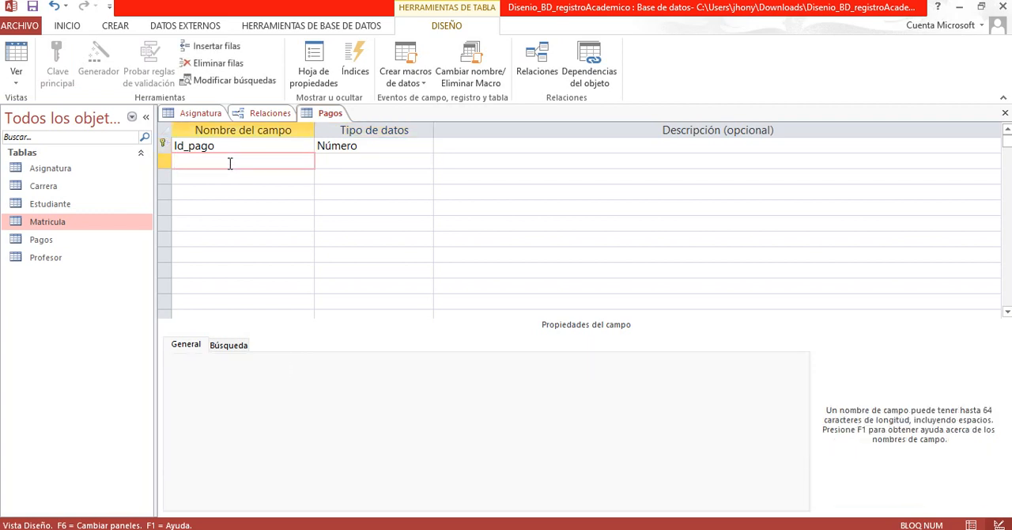
pyautogui.write('Concepto')
pyautogui.click(324, 163)
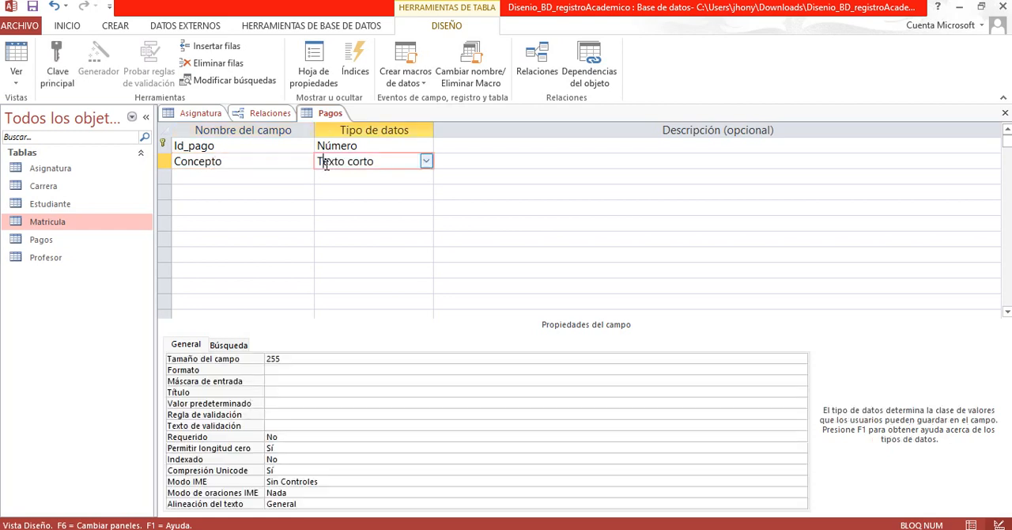
# Step: Add a field named Fecha below Concepto with the data type Fecha/Hora
pyautogui.click(262, 179)
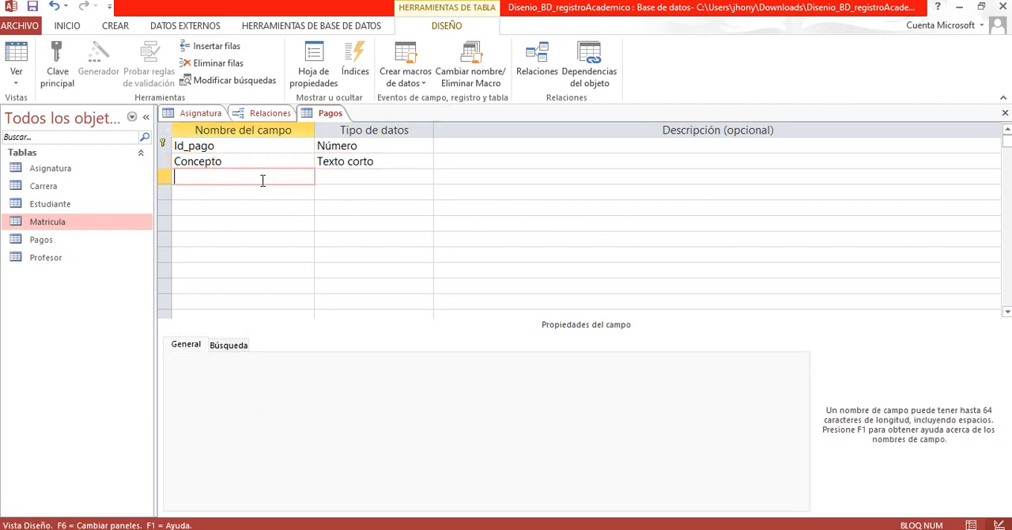
pyautogui.write('Fecha')
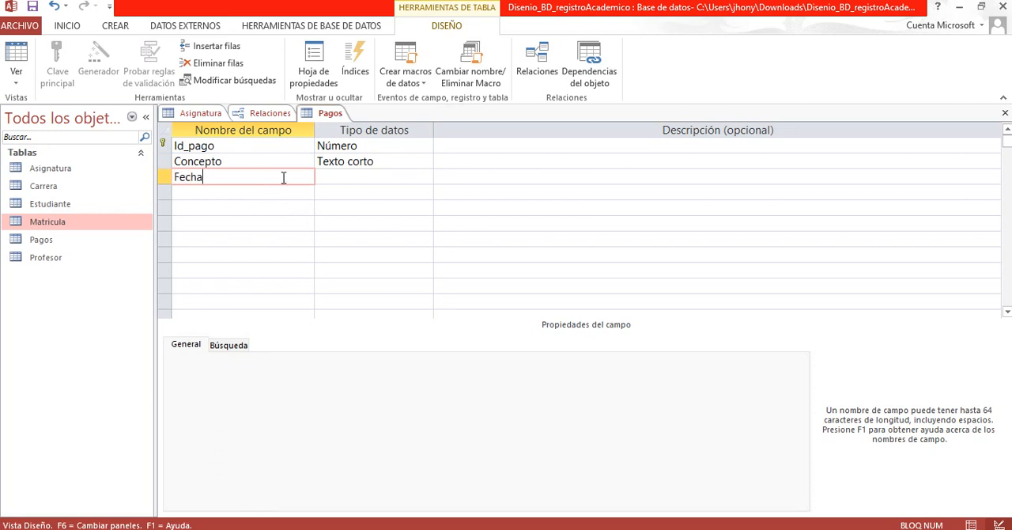
pyautogui.click(332, 175)
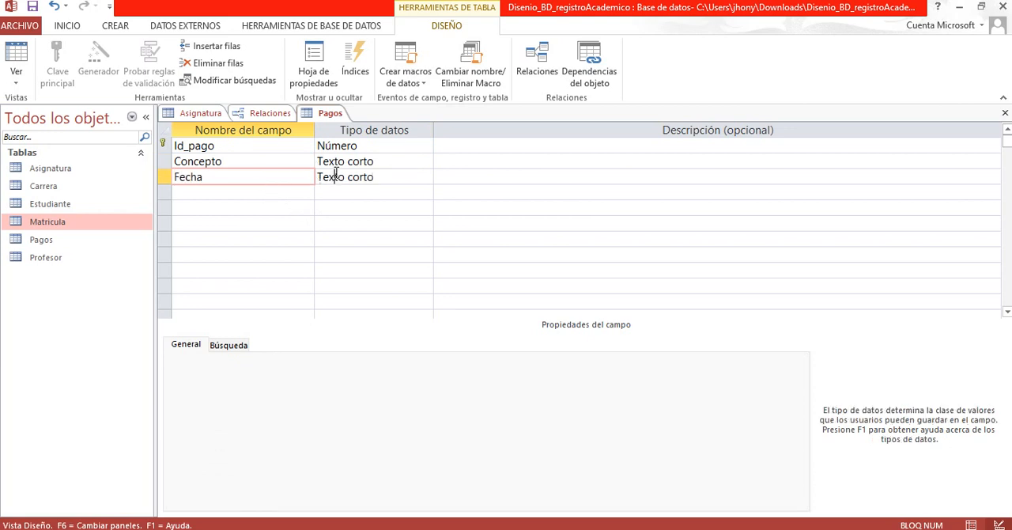
pyautogui.click(425, 178)
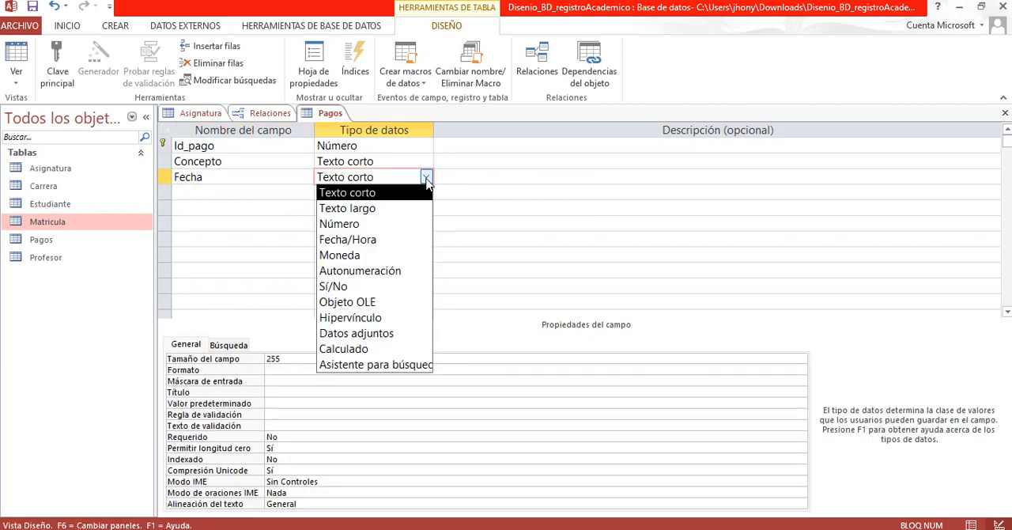
pyautogui.click(367, 244)
# Step: Add a field named FormaPago below the Fecha field of the Pagos table
pyautogui.click(249, 195)
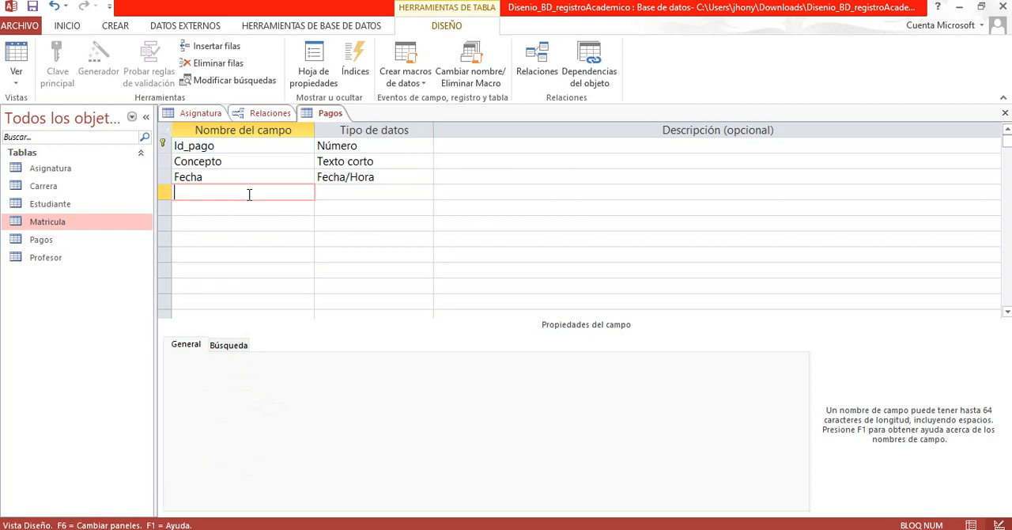
pyautogui.write('FormaPAgo')
pyautogui.press('BackSpace')
pyautogui.press('BackSpace')
pyautogui.press('BackSpace')
pyautogui.write('ago')
pyautogui.click(323, 193)
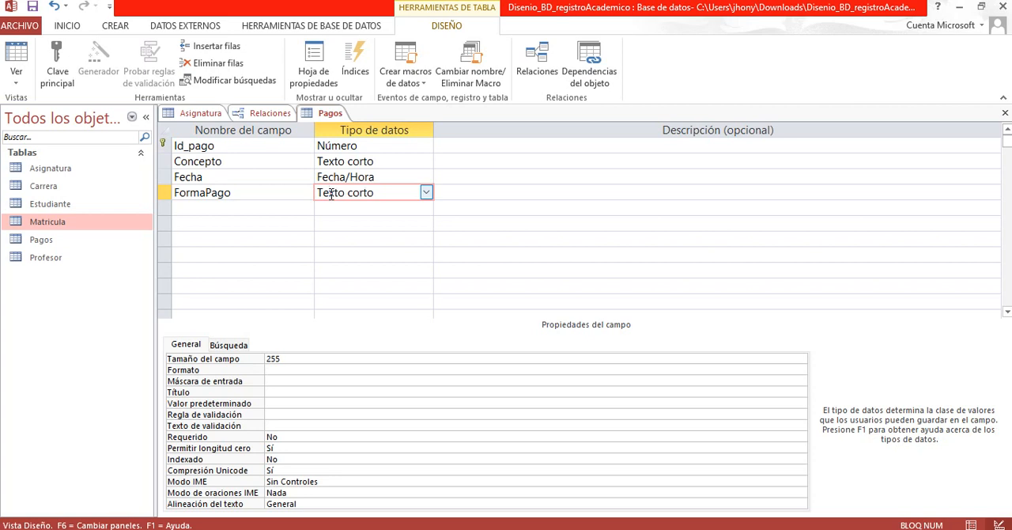
# Step: Choose Texto corto as the data type of FormaPago and change its field size
pyautogui.click(426, 193)
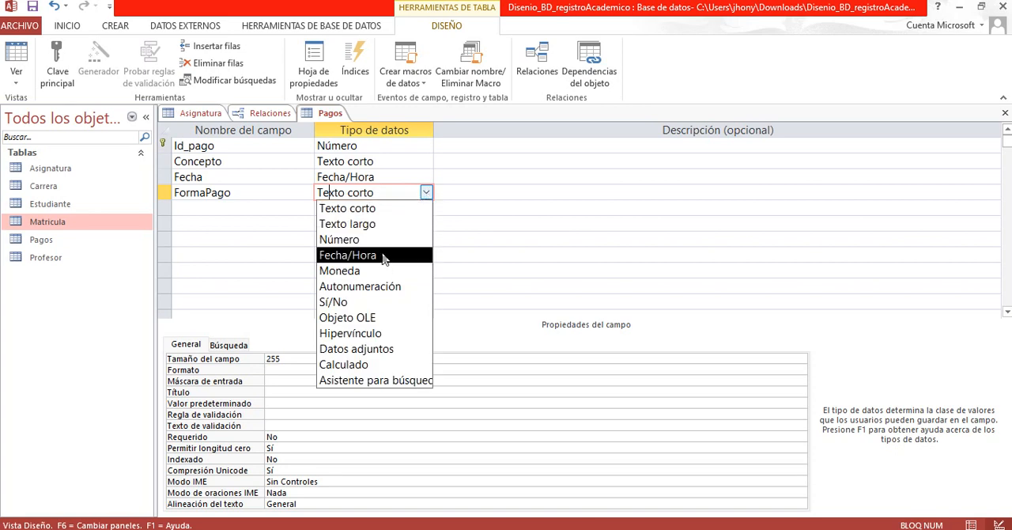
pyautogui.click(381, 209)
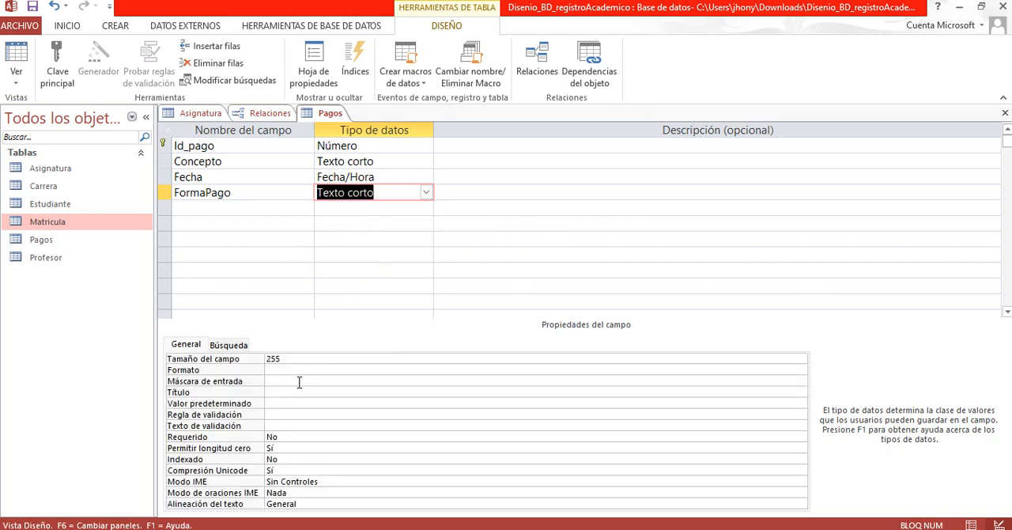
pyautogui.doubleClick(294, 358)
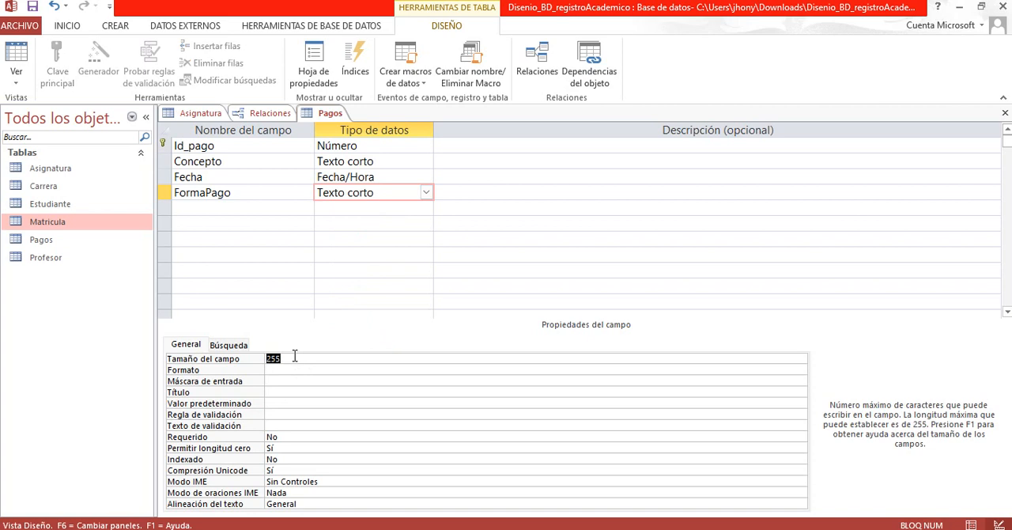
pyautogui.write('2')
# Step: Save the Pagos table design and close the table to return to the relationships diagram
pyautogui.click(294, 204)
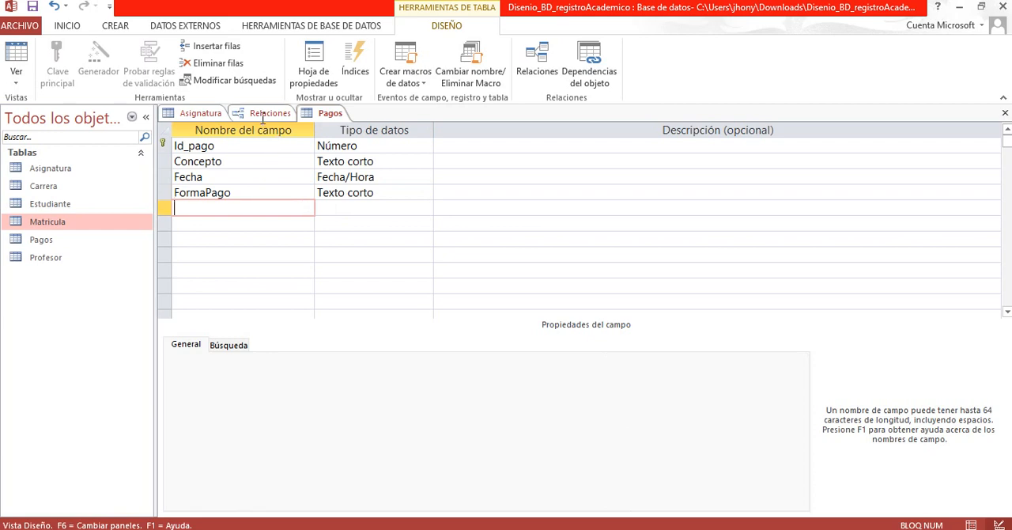
pyautogui.rightClick(316, 116)
pyautogui.click(332, 122)
pyautogui.rightClick(324, 117)
pyautogui.click(355, 147)
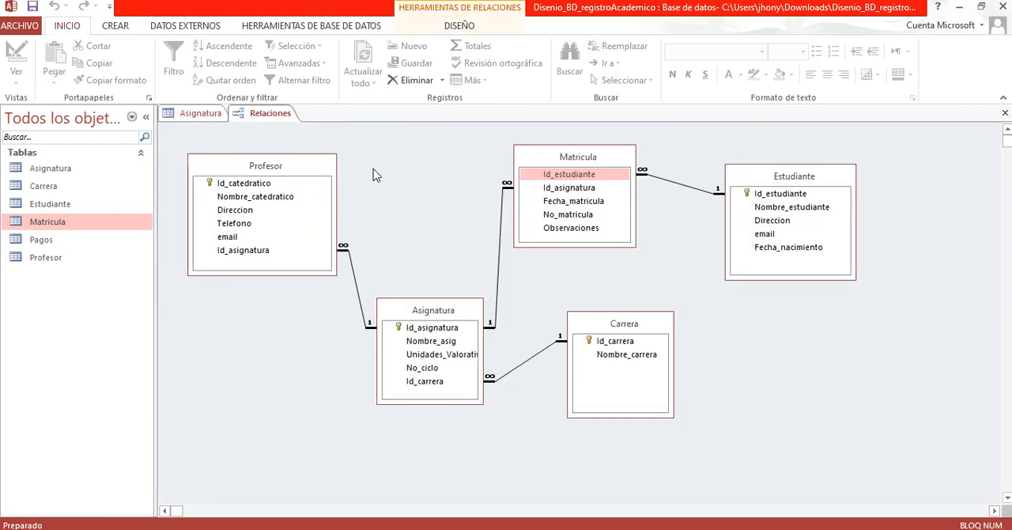
pyautogui.click(168, 22)
pyautogui.click(268, 33)
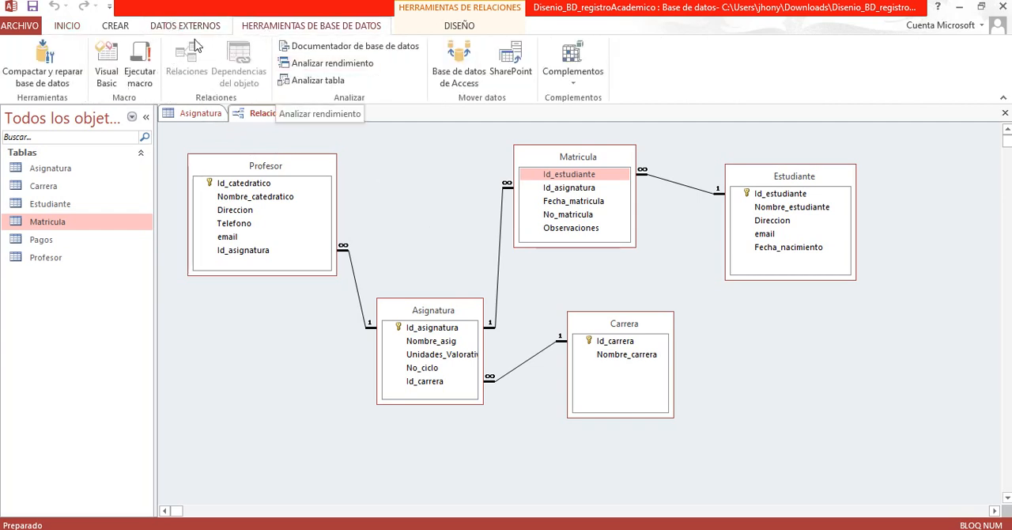
pyautogui.click(409, 32)
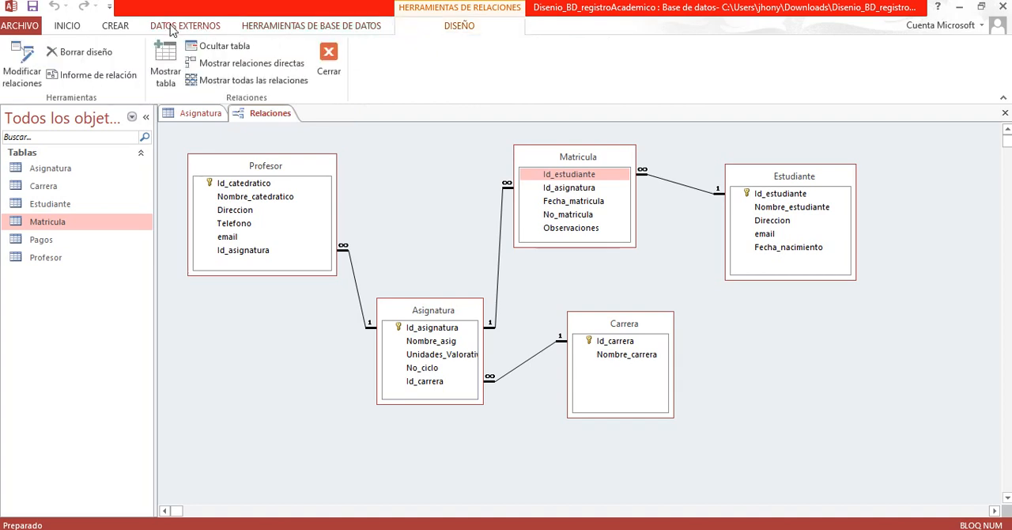
pyautogui.click(196, 29)
pyautogui.click(120, 30)
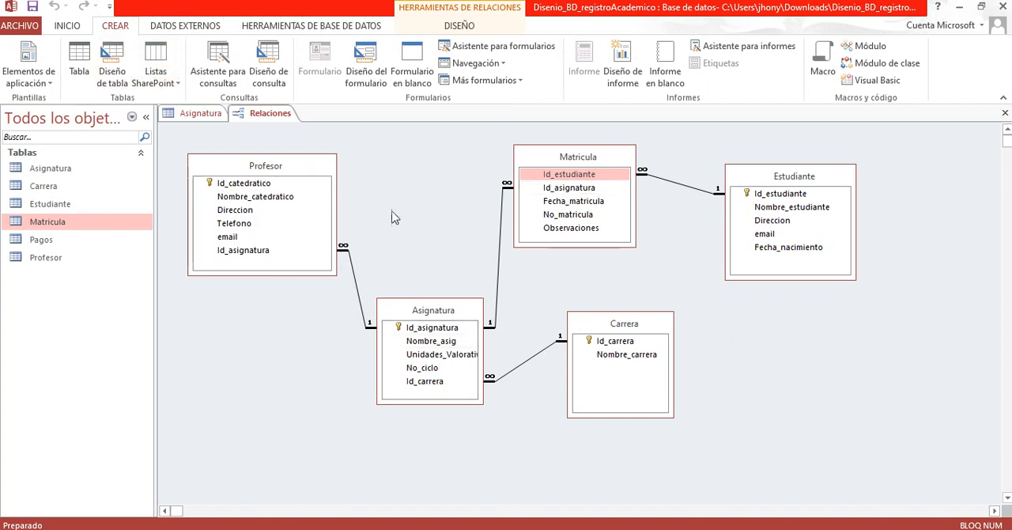
# Step: Go through the database's list of tables from Asignatura to Profesor and return to Pagos
pyautogui.click(61, 172)
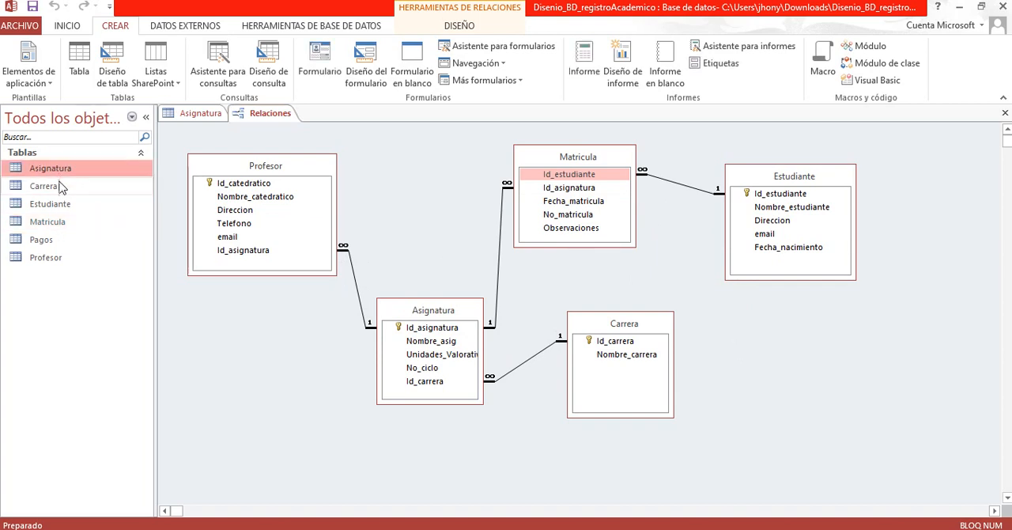
pyautogui.click(61, 188)
pyautogui.click(61, 205)
pyautogui.click(61, 223)
pyautogui.click(65, 243)
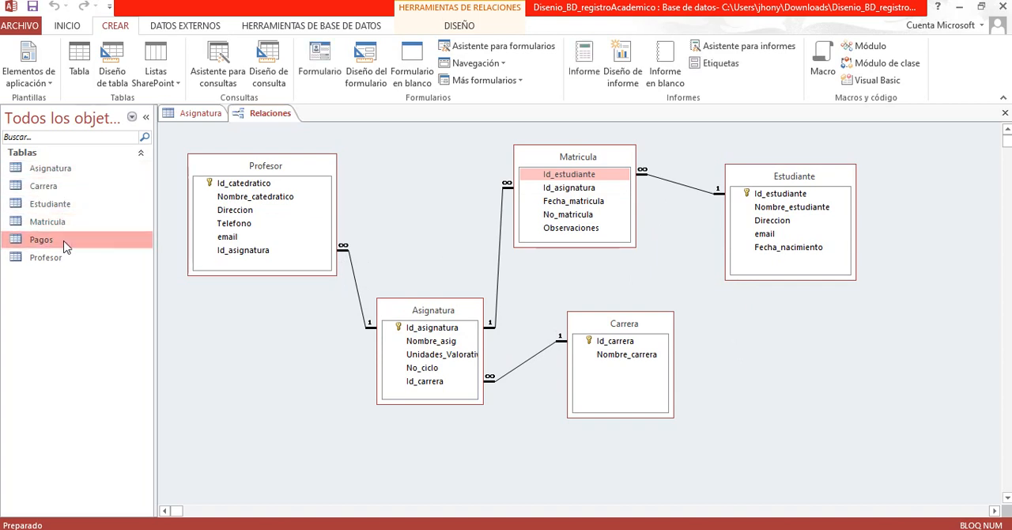
pyautogui.click(67, 258)
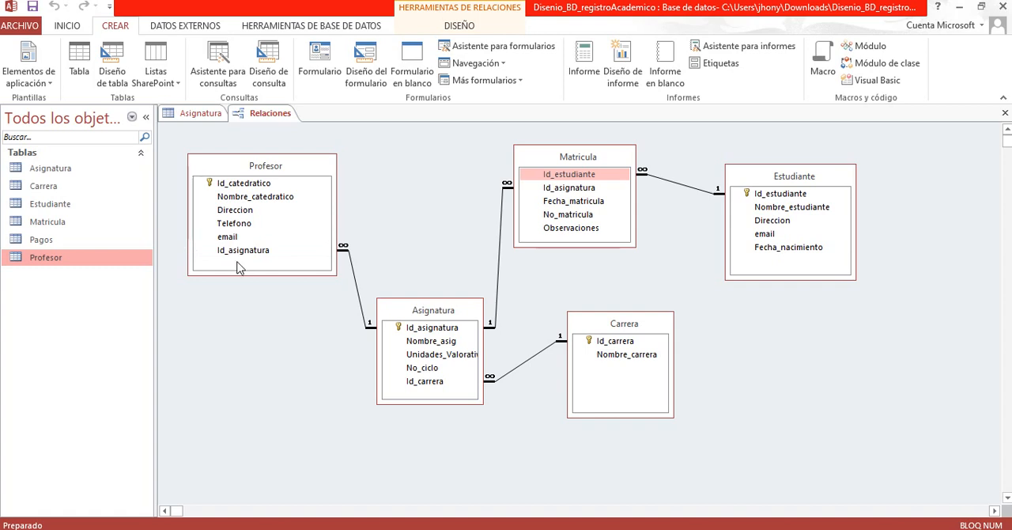
pyautogui.click(79, 241)
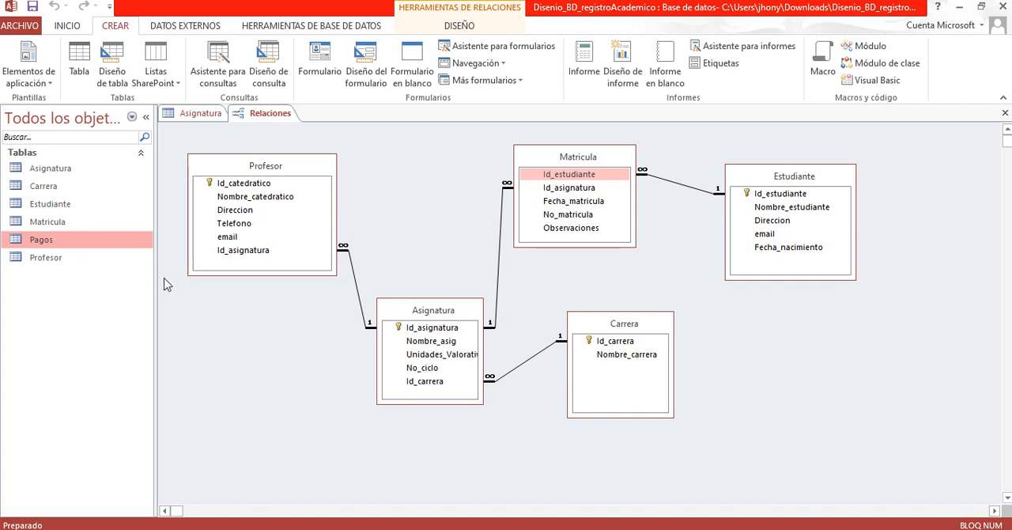
# Step: Show the Pagos table in the relationships diagram and close the table selection dialog
pyautogui.rightClick(307, 356)
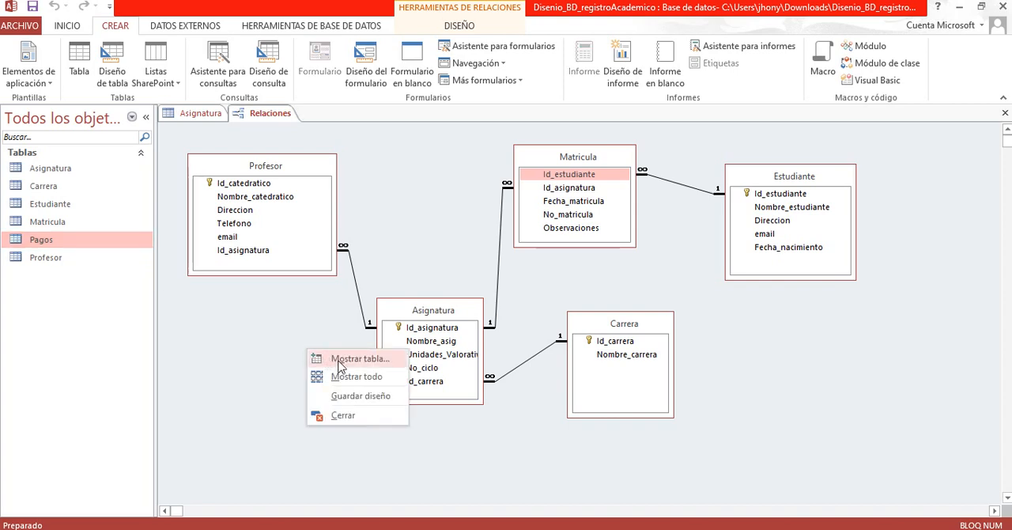
pyautogui.click(260, 352)
pyautogui.rightClick(258, 349)
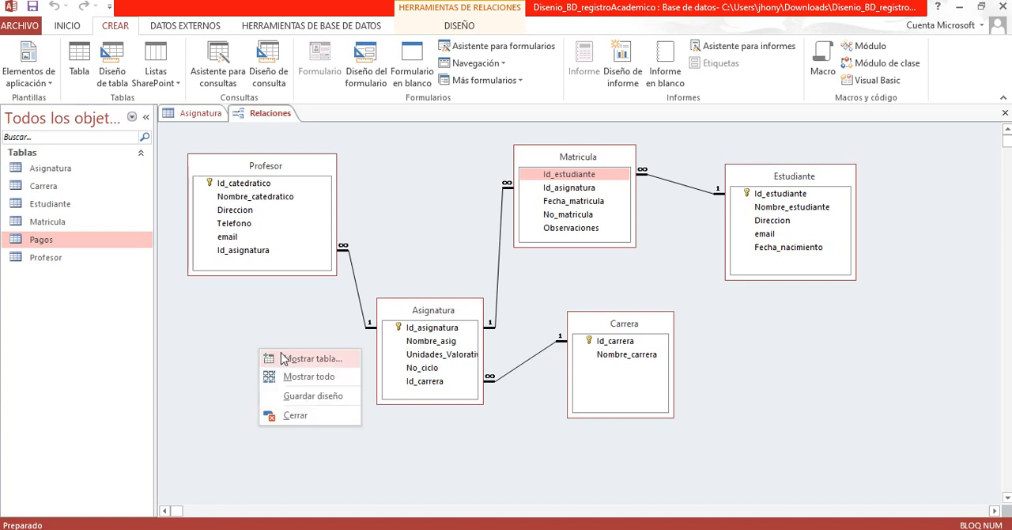
pyautogui.click(304, 360)
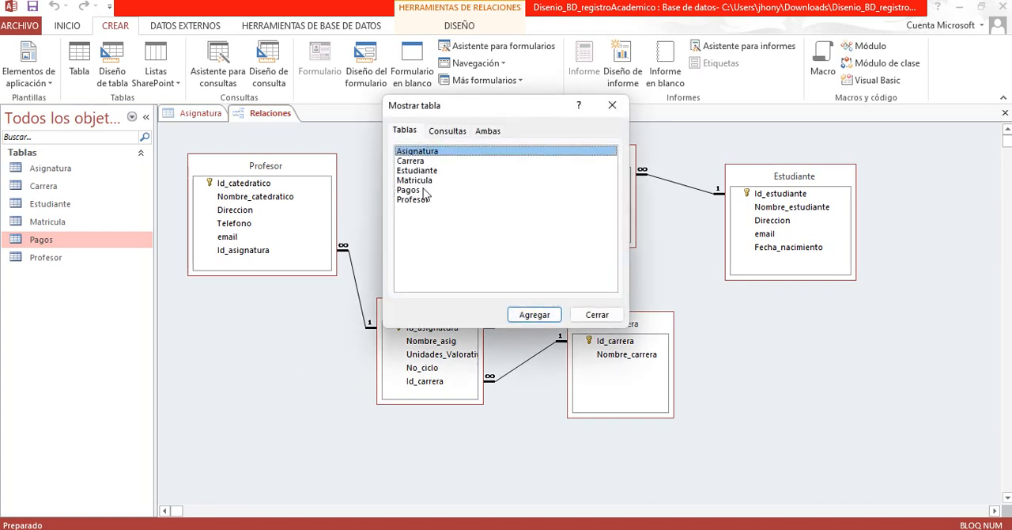
pyautogui.click(408, 191)
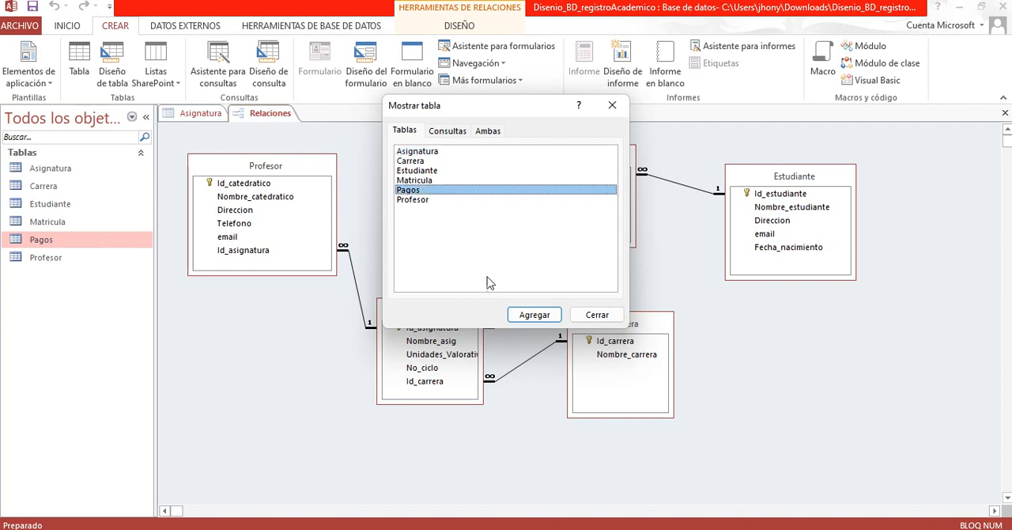
pyautogui.click(530, 316)
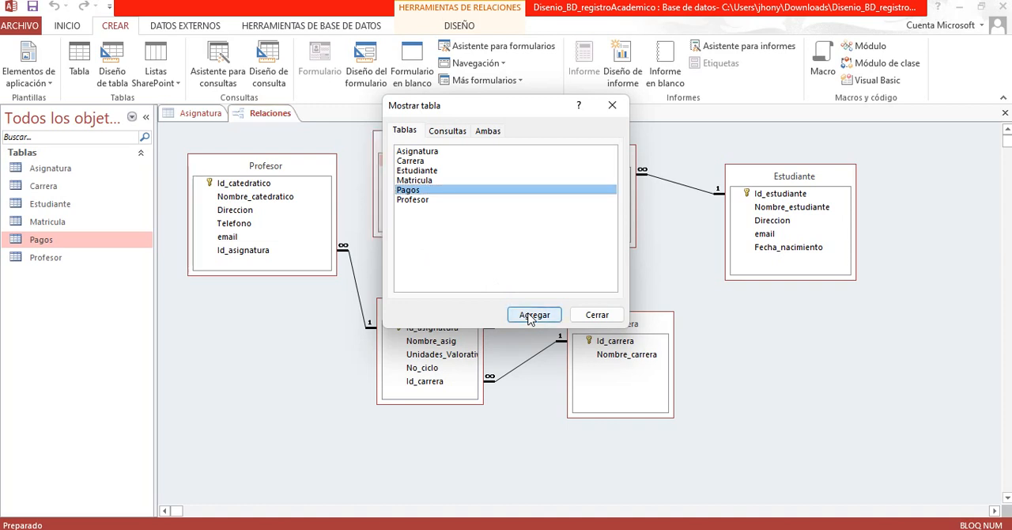
pyautogui.click(590, 316)
# Step: Move the Pagos table below Estudiante in the diagram and shift Estudiante slightly up for more room
pyautogui.moveTo(415, 142); pyautogui.dragTo(796, 348)
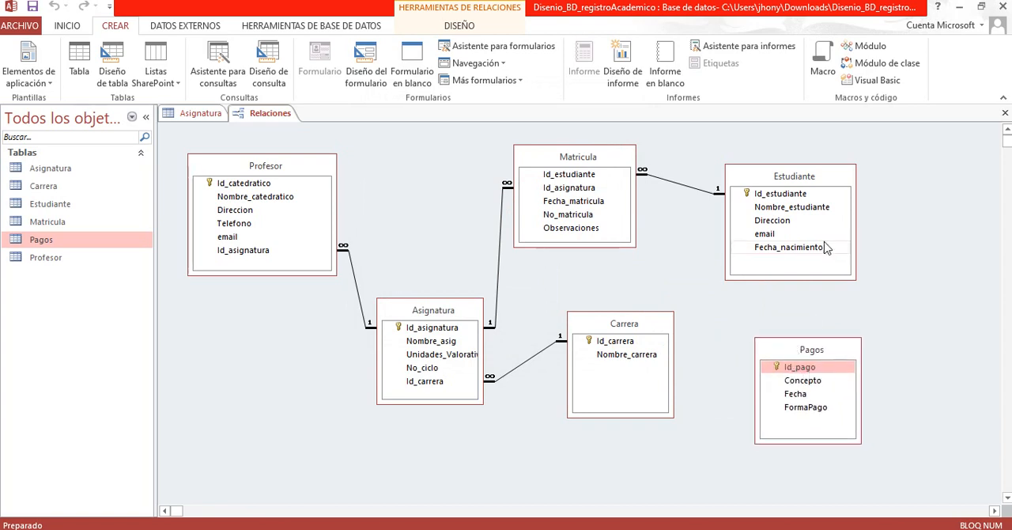
pyautogui.moveTo(823, 354)
pyautogui.mouseDown()
pyautogui.moveTo(831, 350)
pyautogui.moveTo(813, 338)
pyautogui.mouseUp()
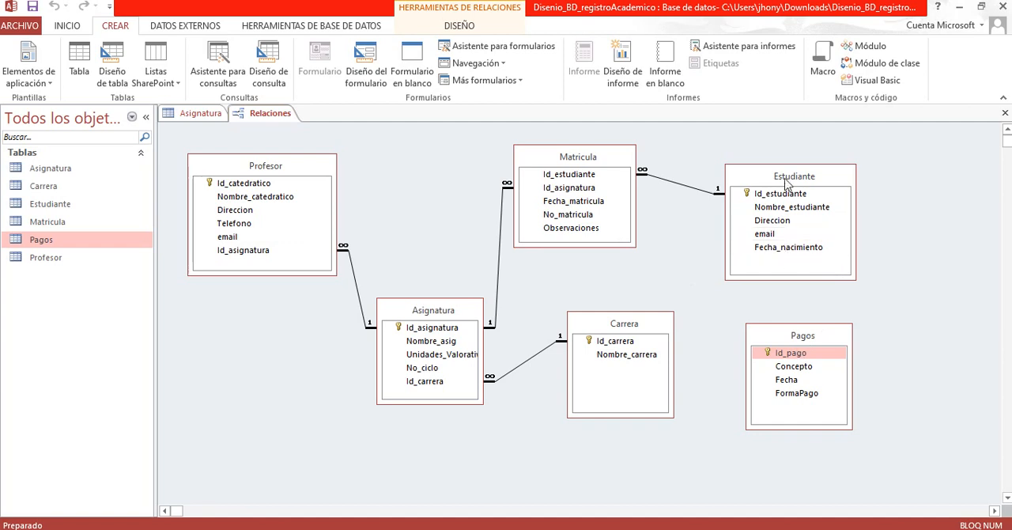
pyautogui.moveTo(783, 177); pyautogui.dragTo(775, 169)
pyautogui.moveTo(785, 335); pyautogui.dragTo(791, 322)
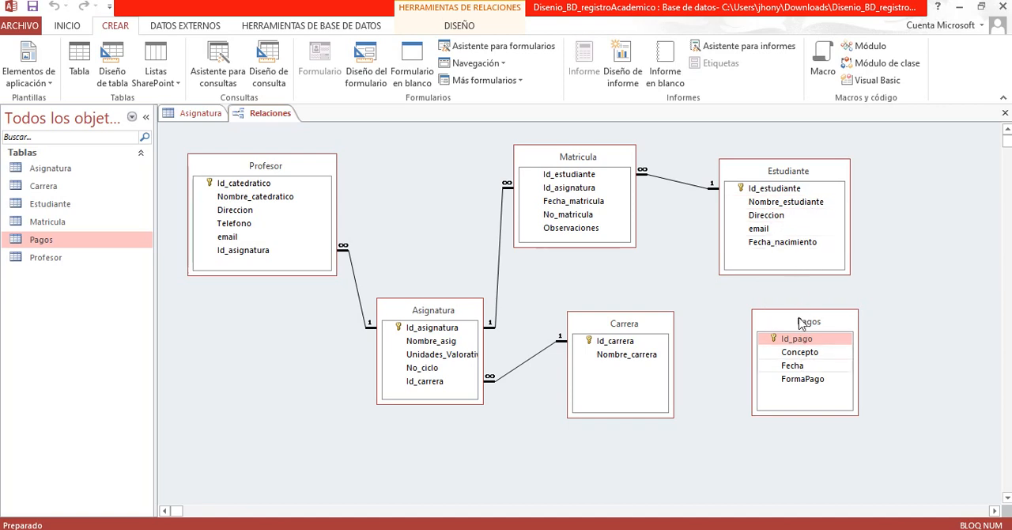
# Step: Compare the Estudiante and Pagos tables in the diagram, checking their Id_estudiante and Id_pago keys
pyautogui.click(764, 170)
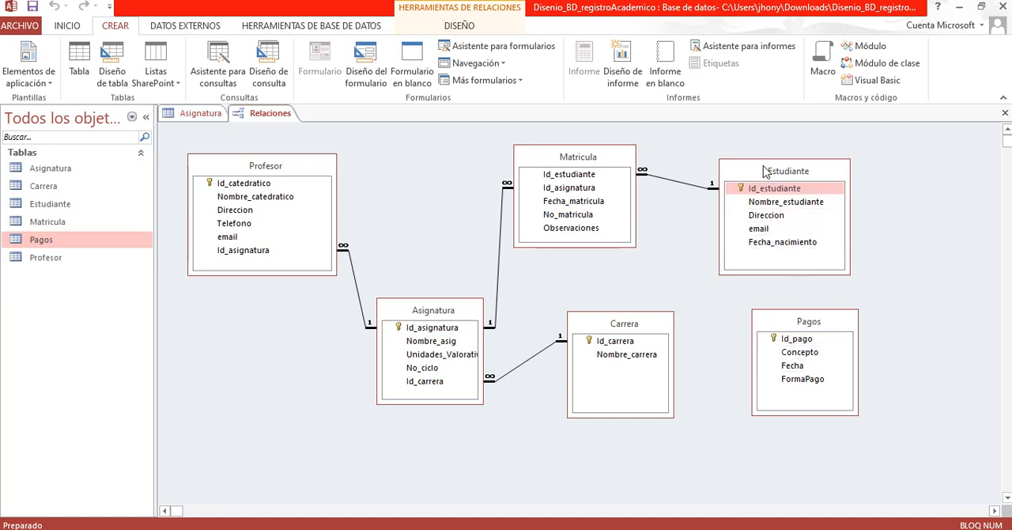
pyautogui.click(790, 327)
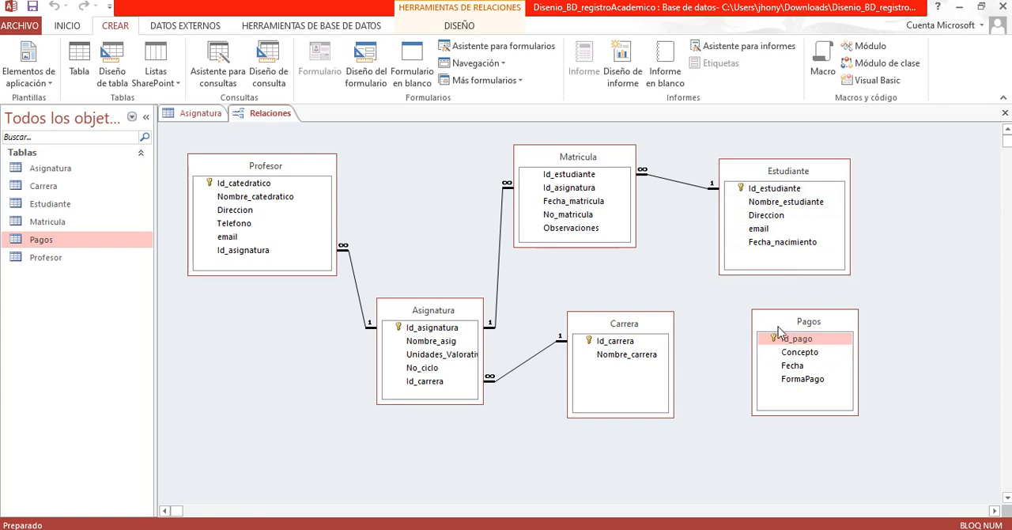
pyautogui.click(764, 190)
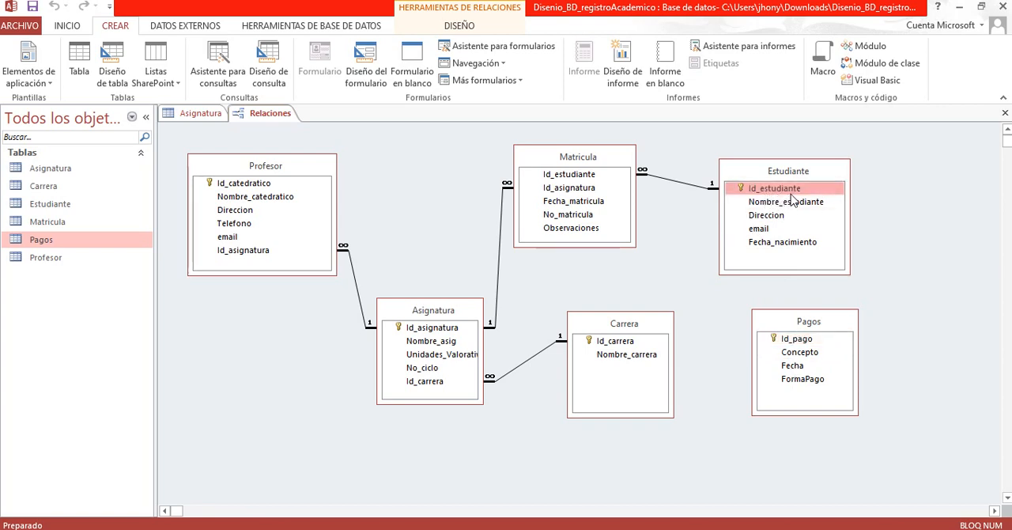
pyautogui.click(813, 323)
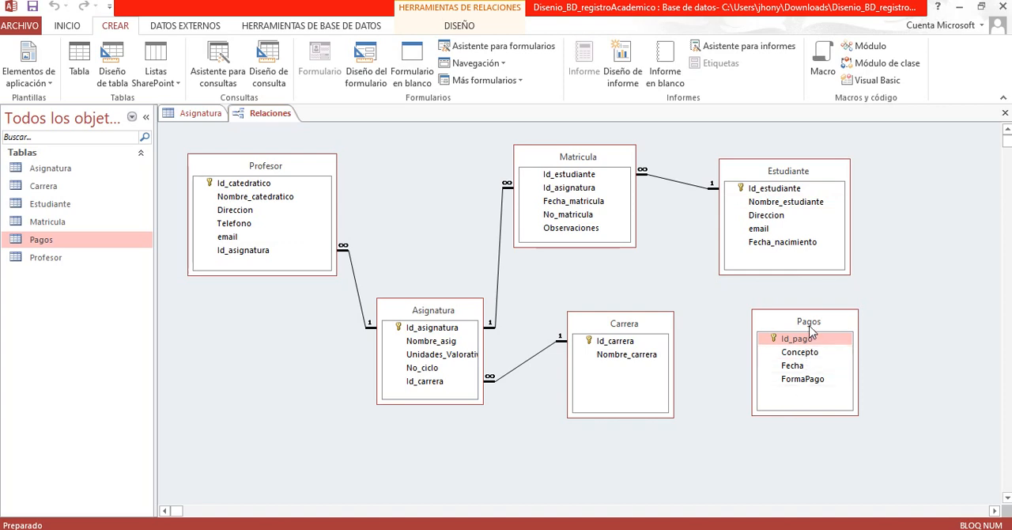
# Step: Add an Id_estudiante field after FormaPago in the Pagos table's design, then save and close the table
pyautogui.click(765, 196)
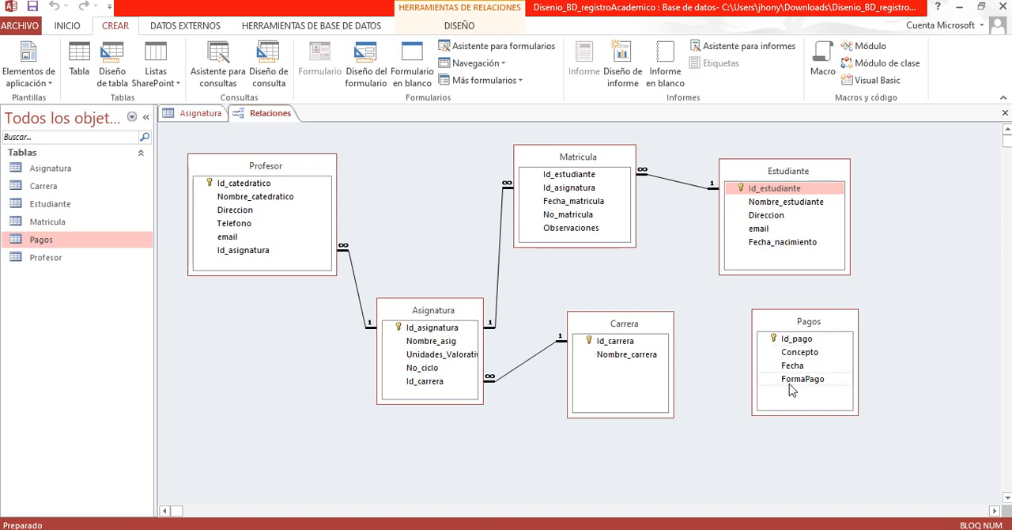
pyautogui.rightClick(806, 333)
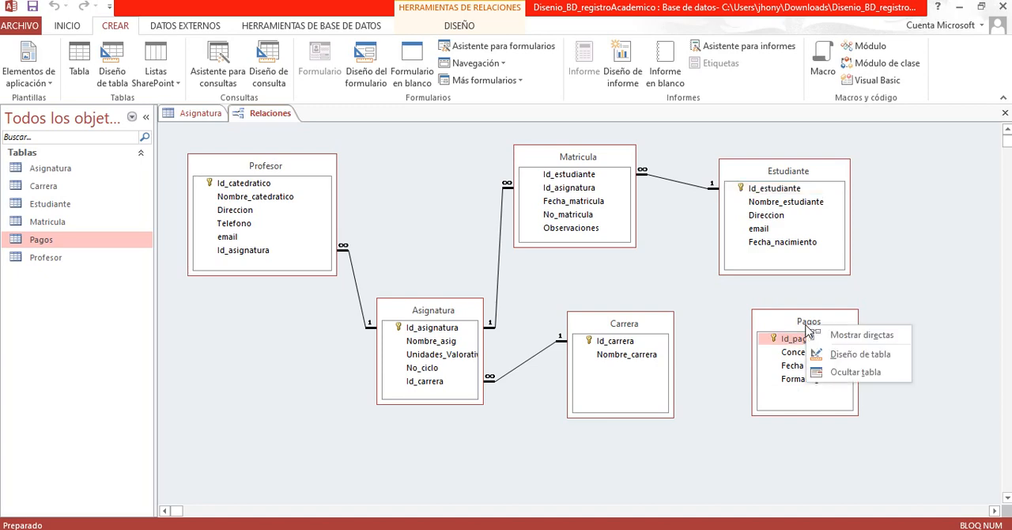
pyautogui.click(862, 355)
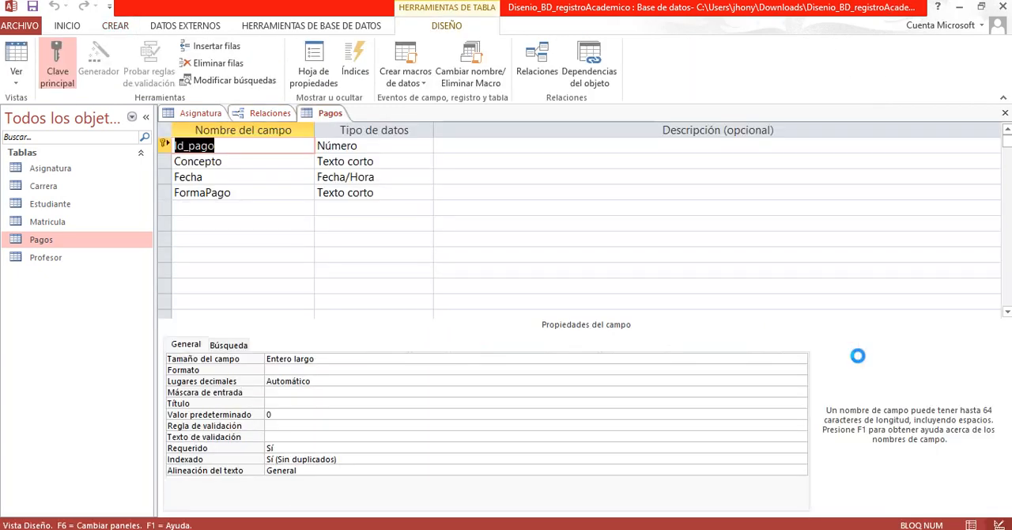
pyautogui.click(193, 208)
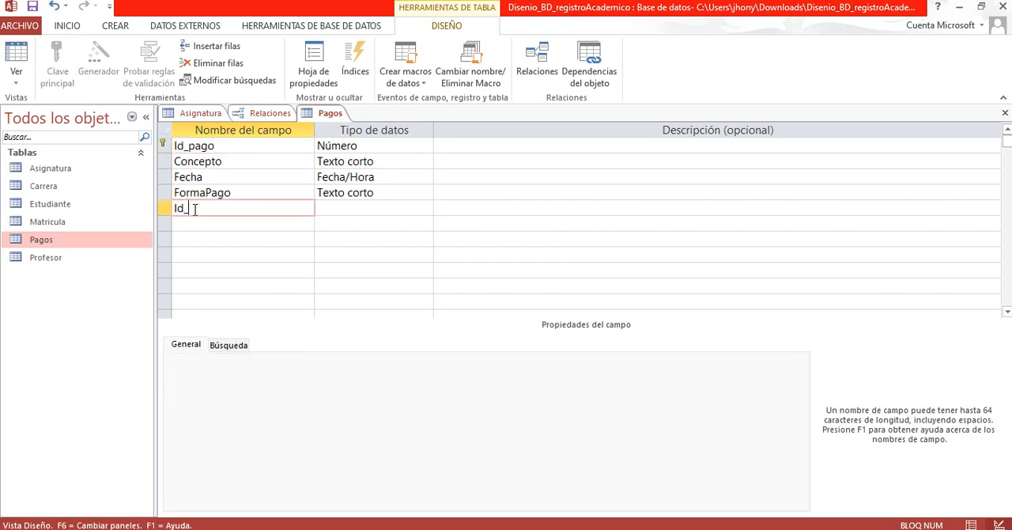
pyautogui.write('Id_estudiante')
pyautogui.rightClick(328, 109)
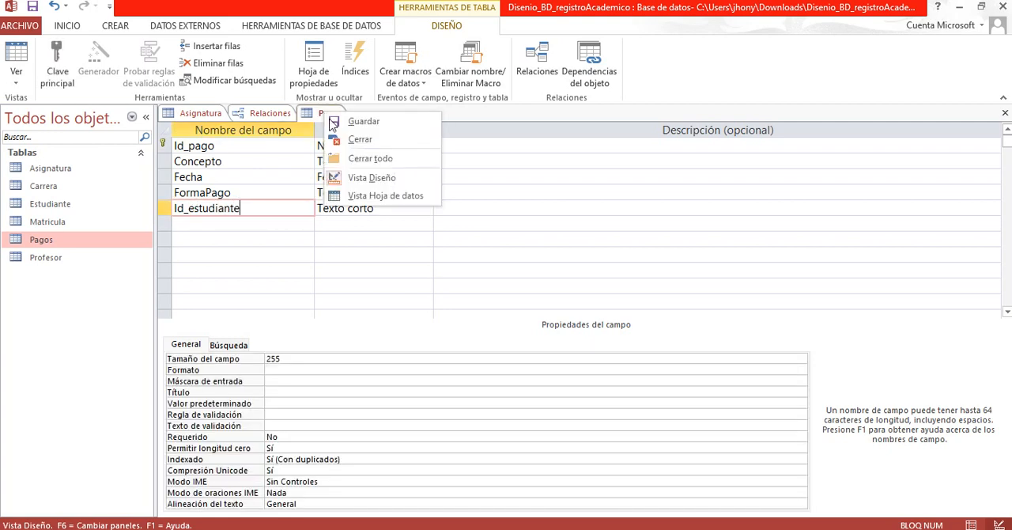
pyautogui.click(362, 121)
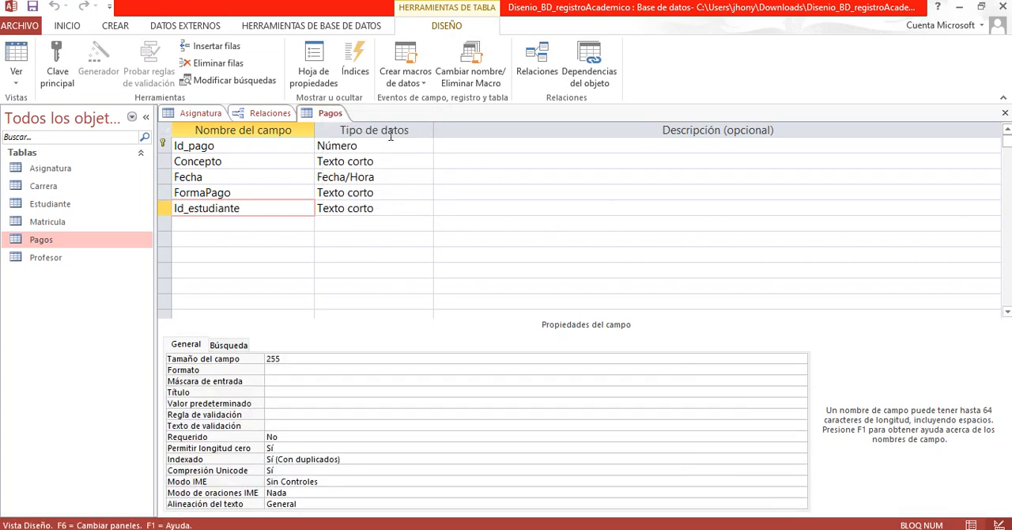
pyautogui.rightClick(333, 113)
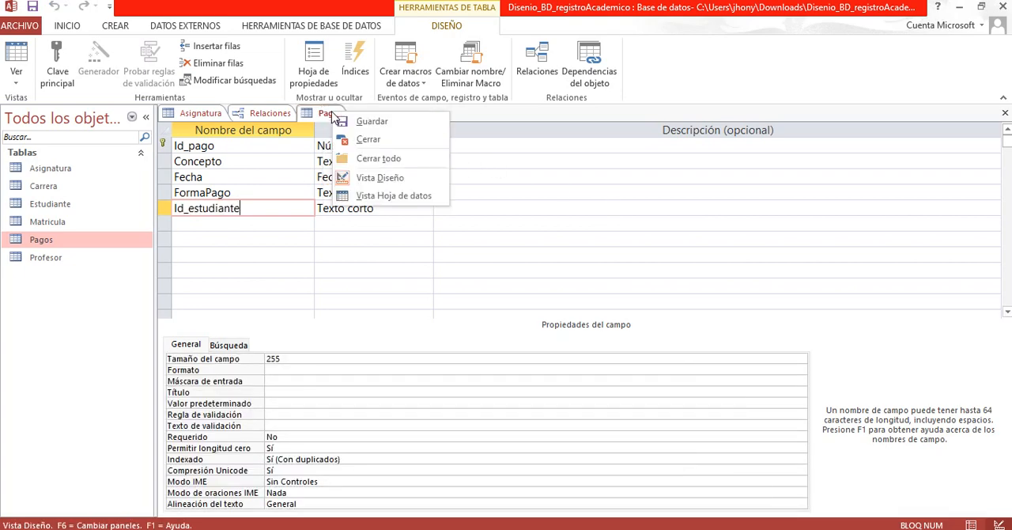
pyautogui.click(362, 140)
# Step: Check the data type and field size of Id_estudiante in the Estudiante table's design
pyautogui.click(791, 175)
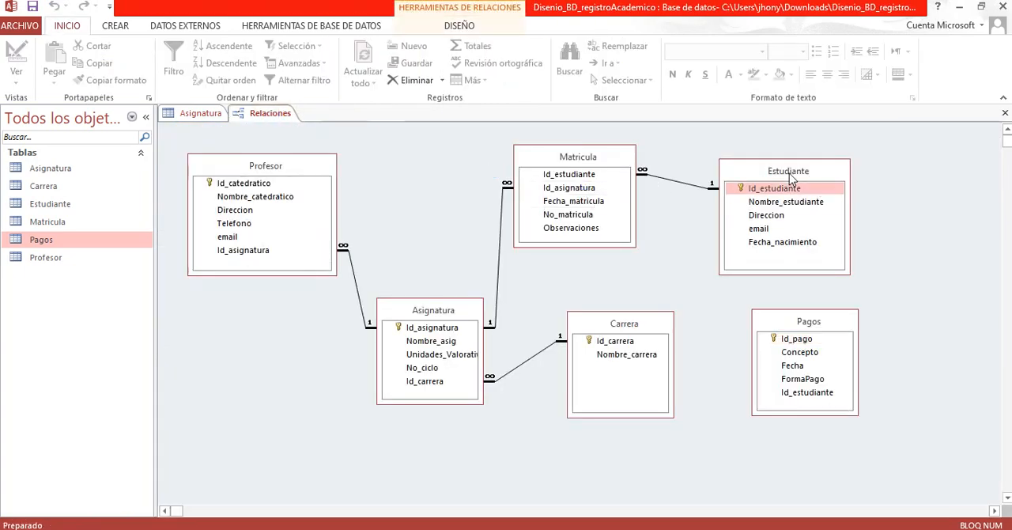
pyautogui.rightClick(789, 177)
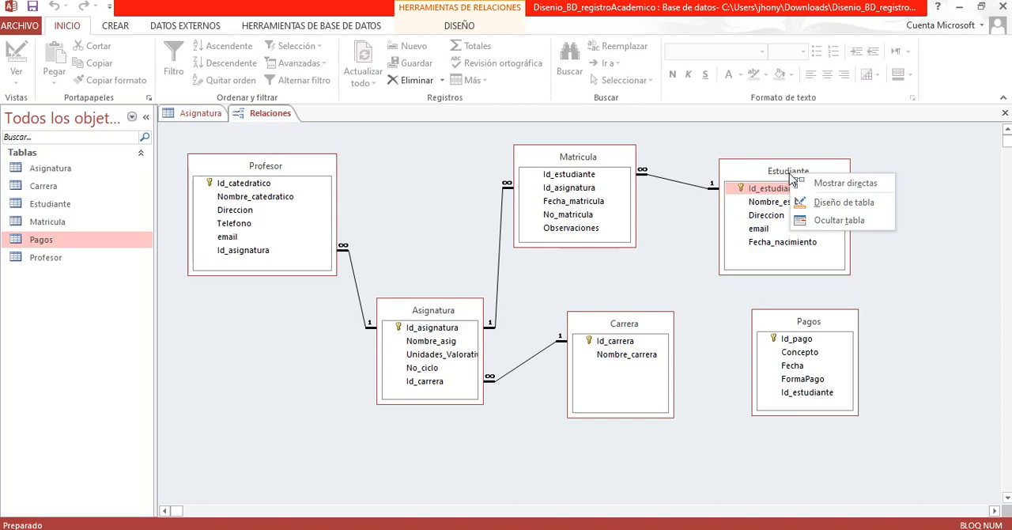
pyautogui.click(839, 204)
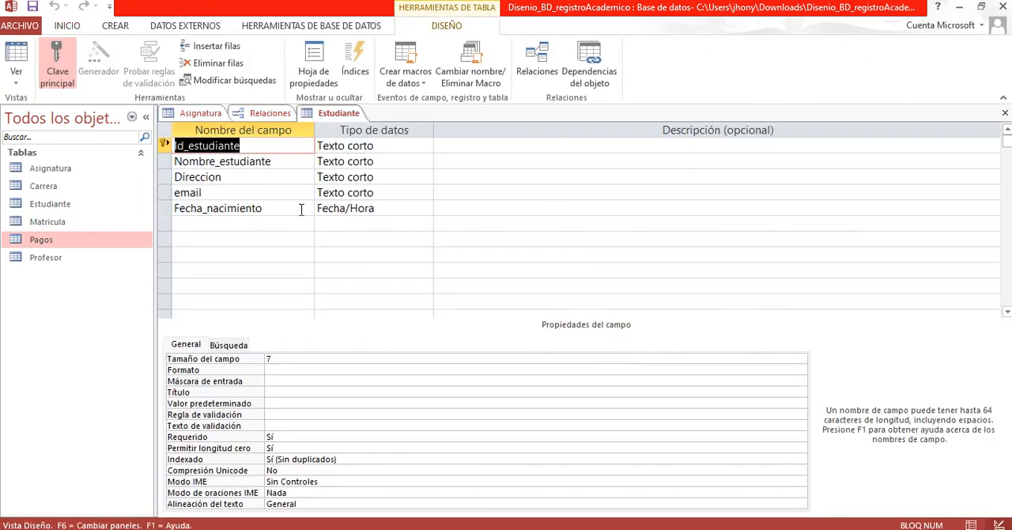
pyautogui.click(327, 150)
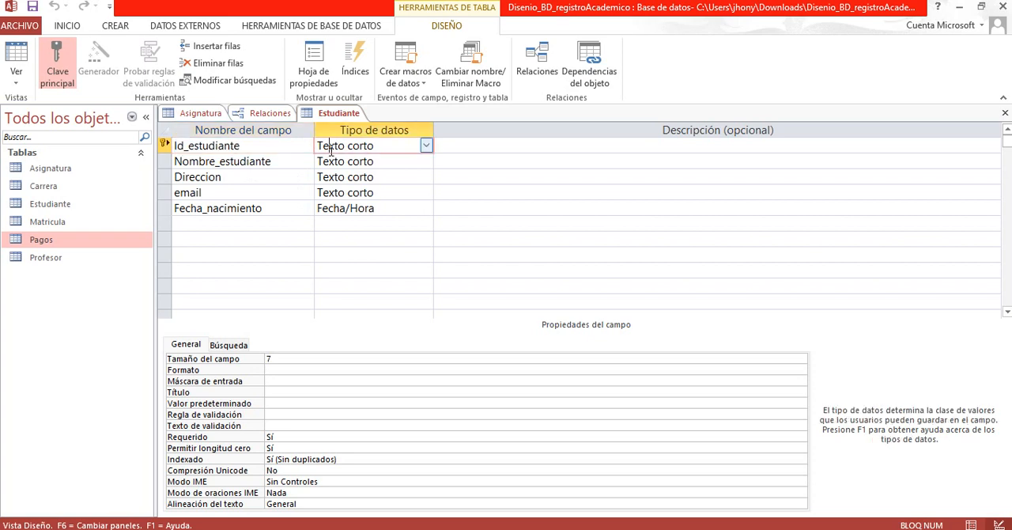
pyautogui.click(289, 358)
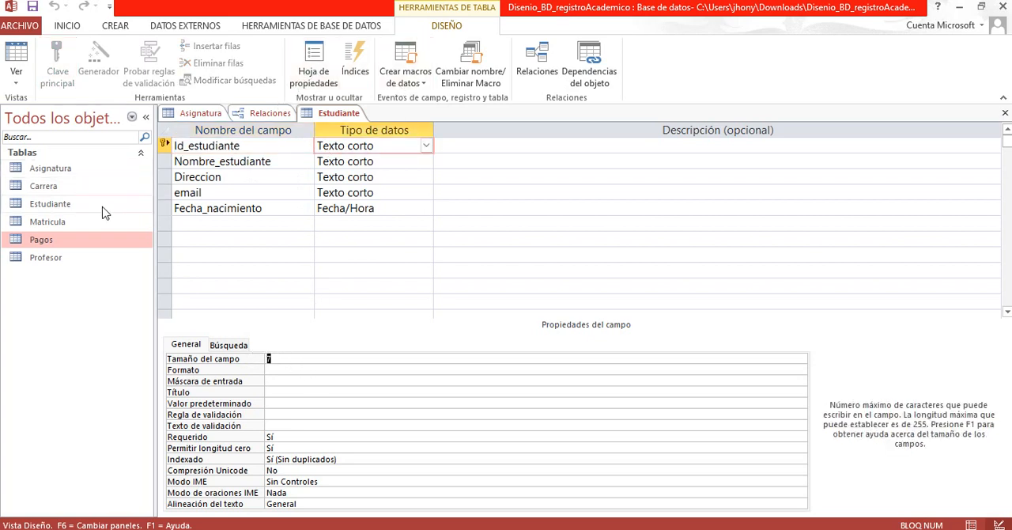
# Step: Set the field size of Id_estudiante in the Pagos table to 7, save it, and close the Pagos and Estudiante designs
pyautogui.doubleClick(69, 239)
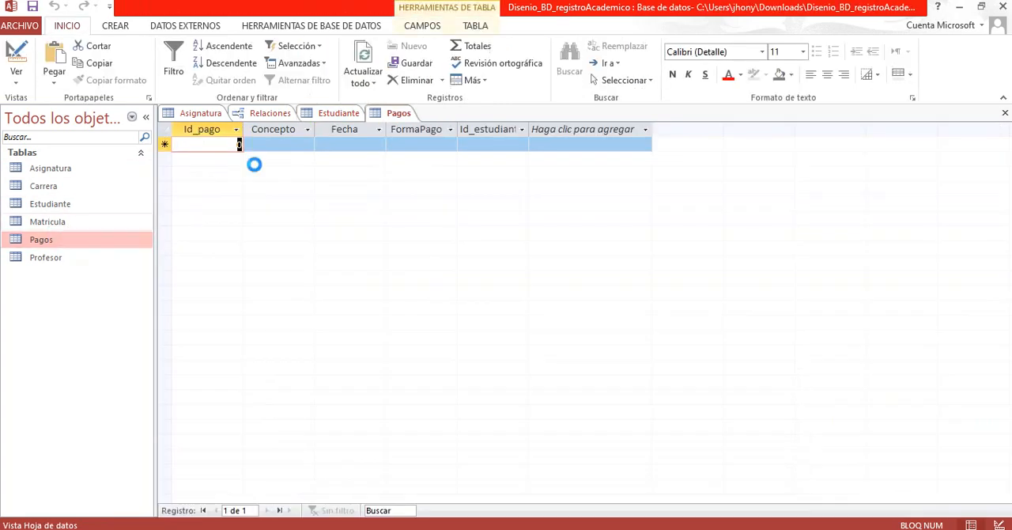
pyautogui.rightClick(399, 113)
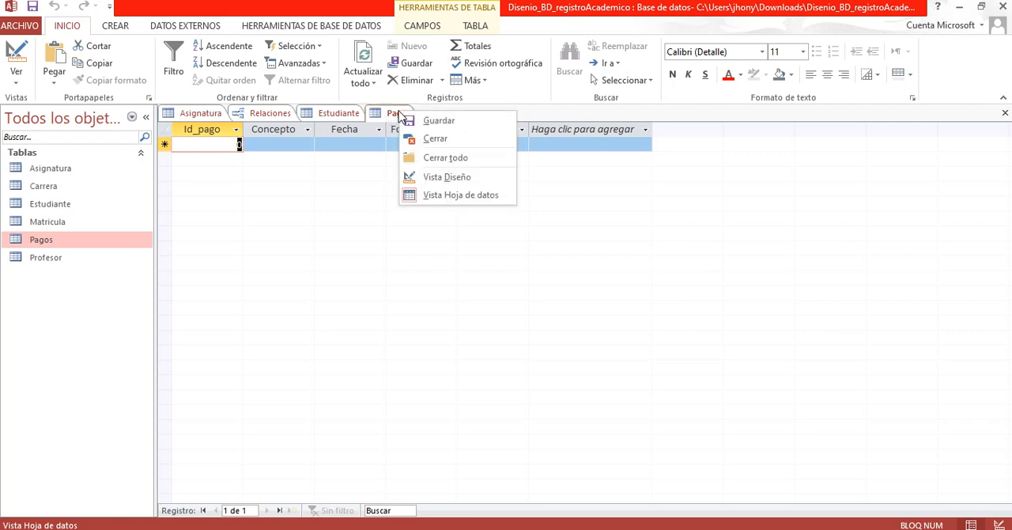
pyautogui.click(434, 175)
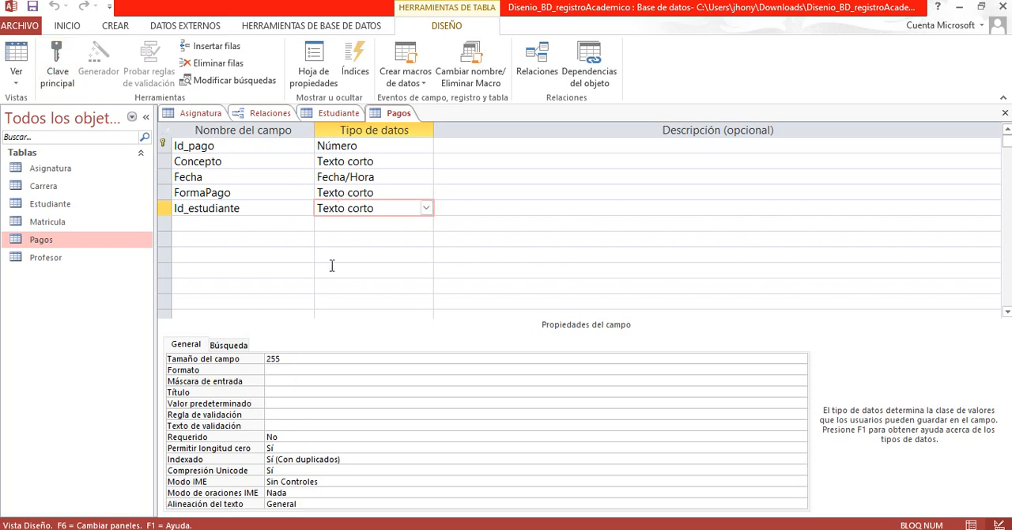
pyautogui.moveTo(286, 359); pyautogui.dragTo(257, 359)
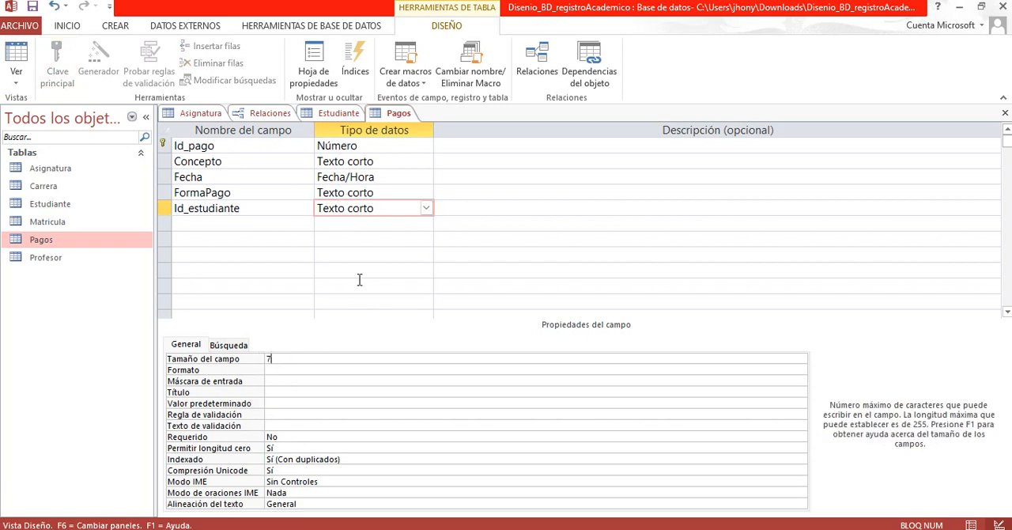
pyautogui.click(341, 253)
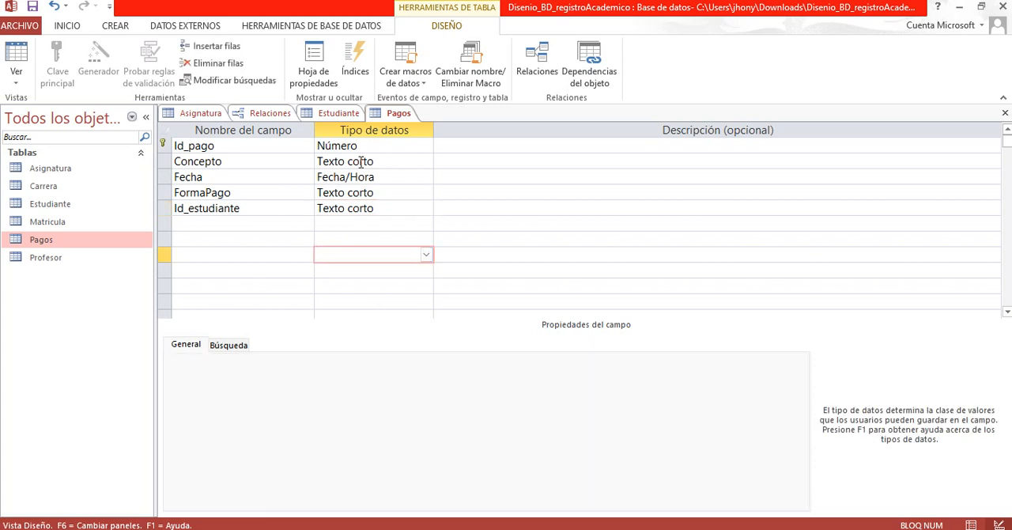
pyautogui.rightClick(385, 117)
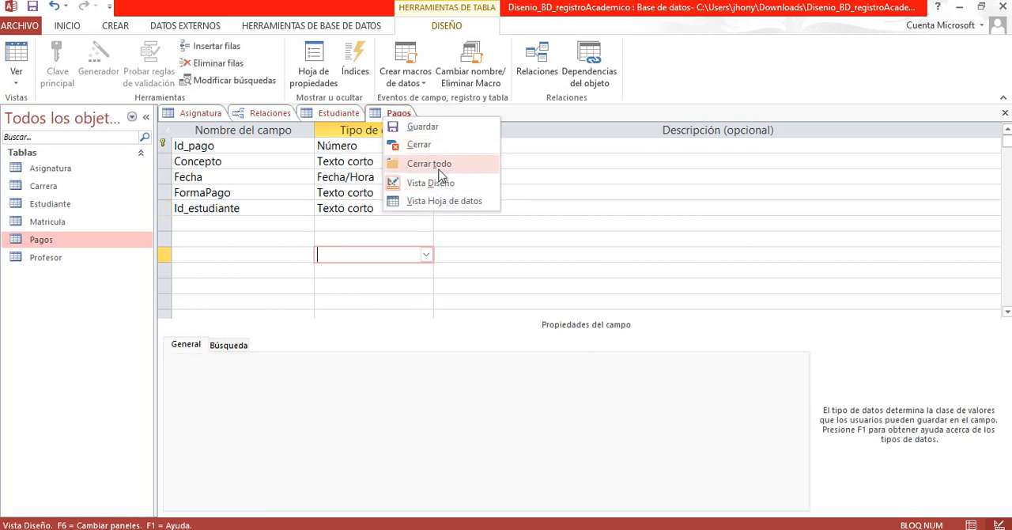
pyautogui.click(423, 127)
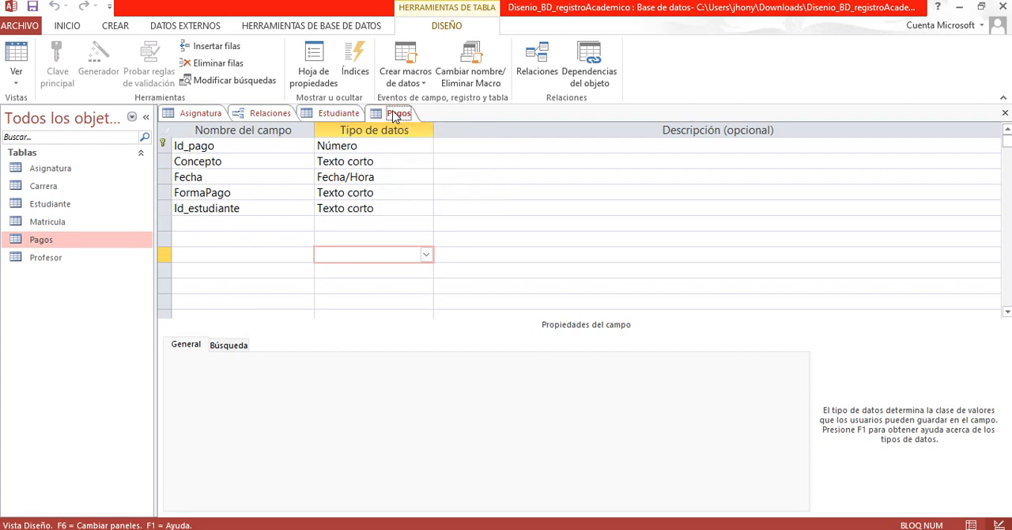
pyautogui.rightClick(394, 115)
pyautogui.click(431, 142)
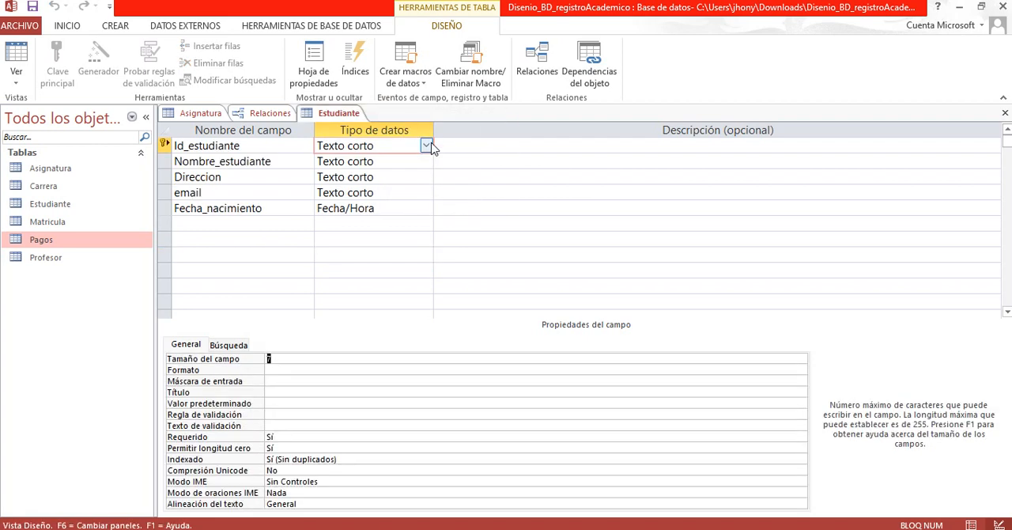
pyautogui.rightClick(343, 117)
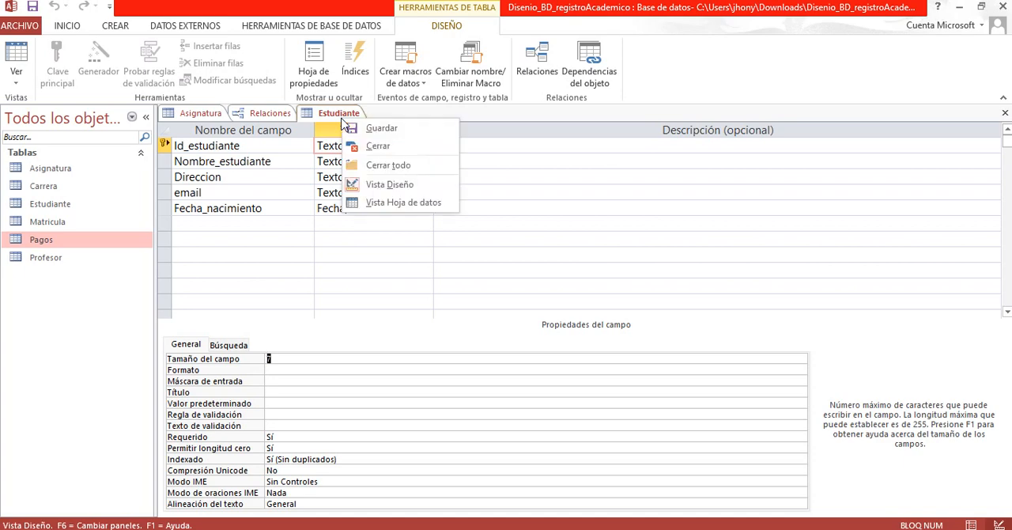
pyautogui.click(378, 145)
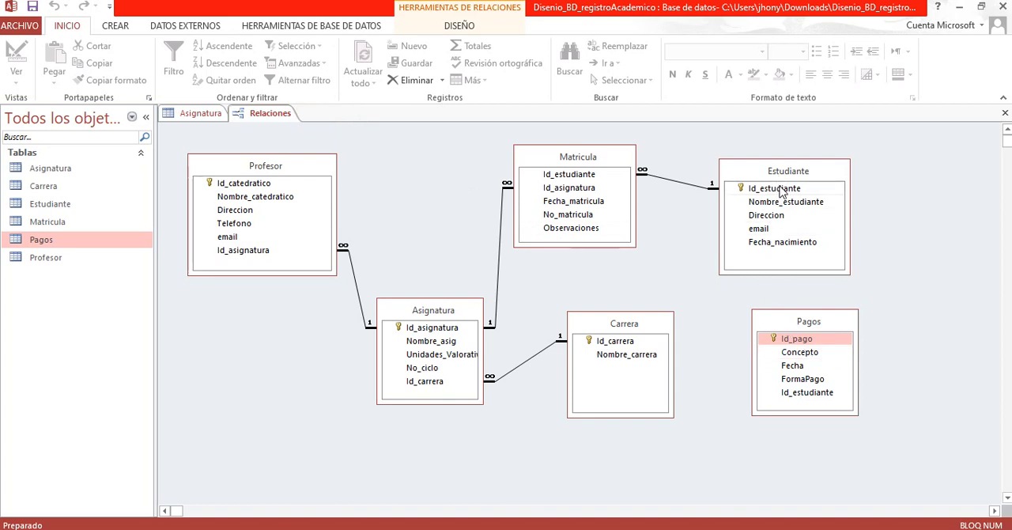
# Step: Relate Id_estudiante in Estudiante to Id_estudiante in Pagos, enforcing referential integrity without cascading updates or deletes
pyautogui.moveTo(780, 192); pyautogui.dragTo(815, 401)
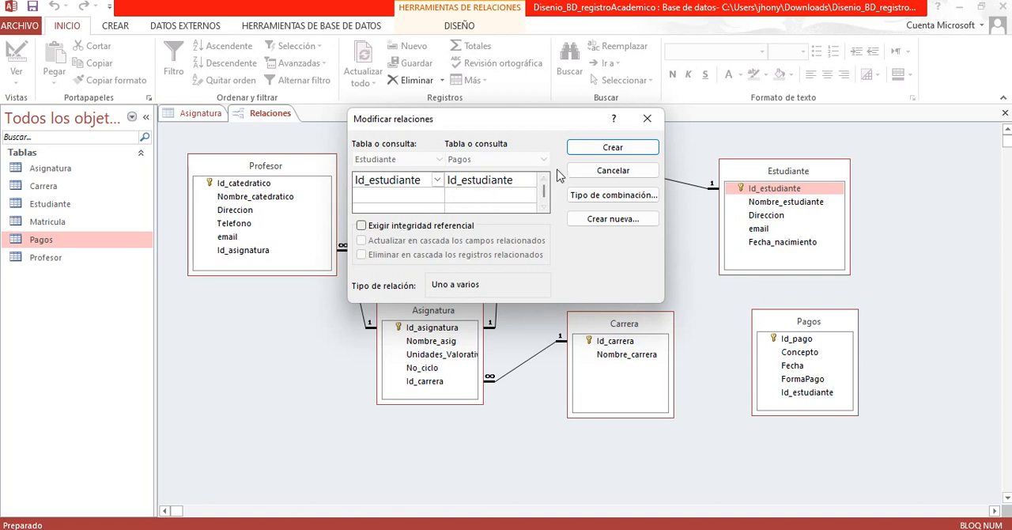
pyautogui.click(362, 227)
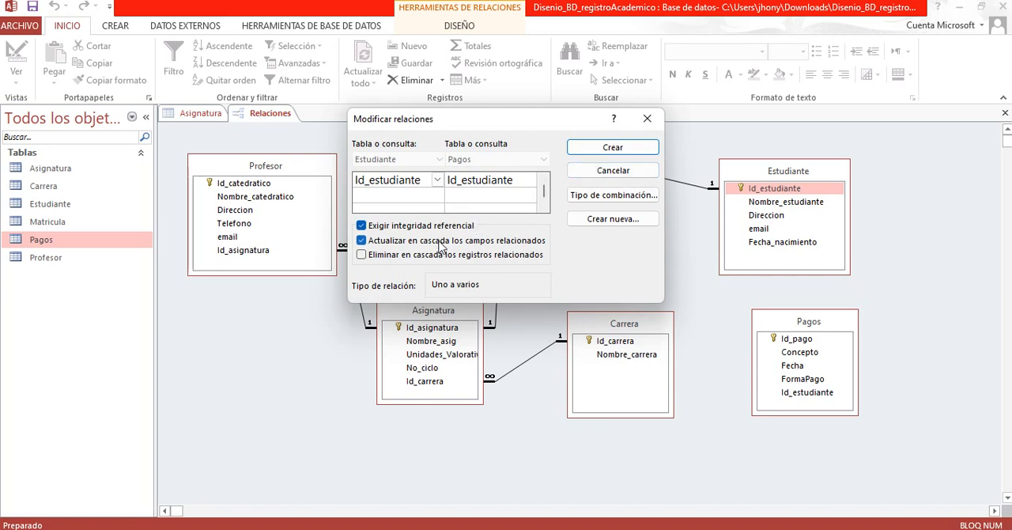
pyautogui.click(361, 242)
pyautogui.click(361, 256)
pyautogui.click(610, 152)
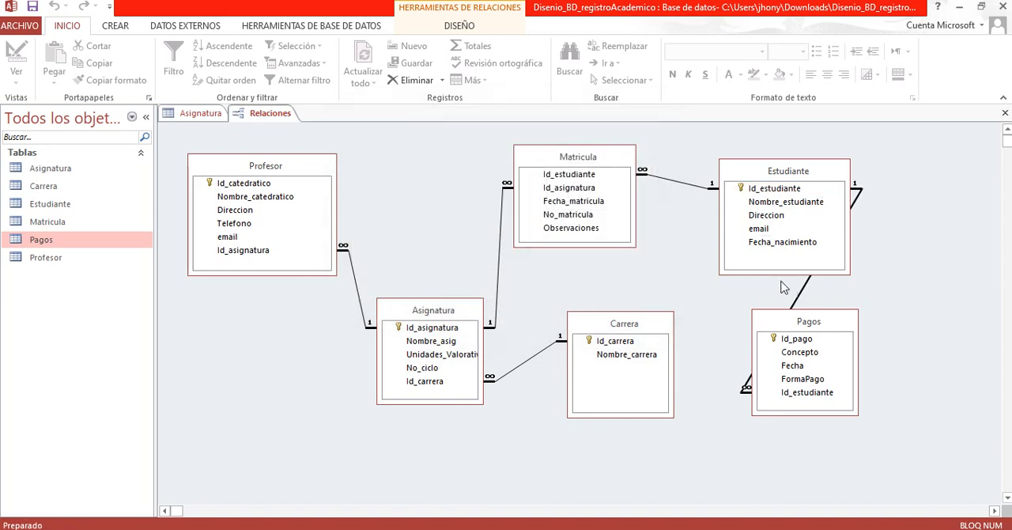
# Step: Rearrange the diagram by moving Pagos to the lower right of Estudiante and shifting Estudiante slightly up and left
pyautogui.moveTo(795, 323); pyautogui.dragTo(917, 297)
pyautogui.moveTo(813, 177); pyautogui.dragTo(797, 170)
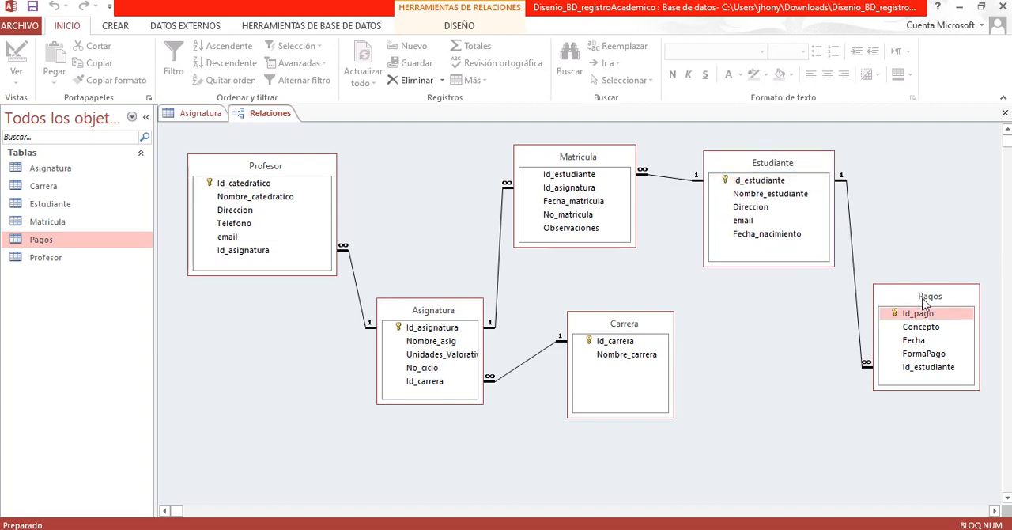
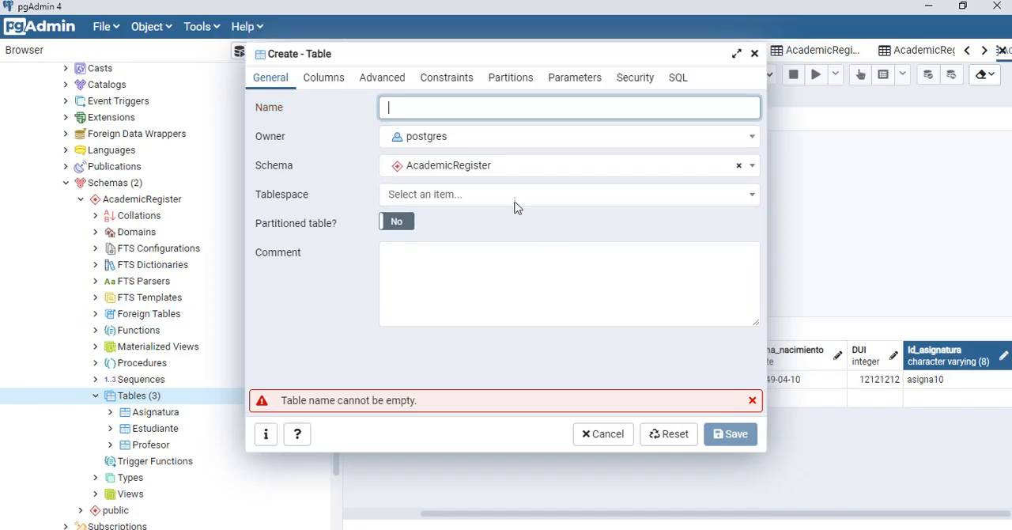
# Step: Name the new table Carrera in the AcademicRegister schema and bring up its column definitions
pyautogui.write('Carrer')
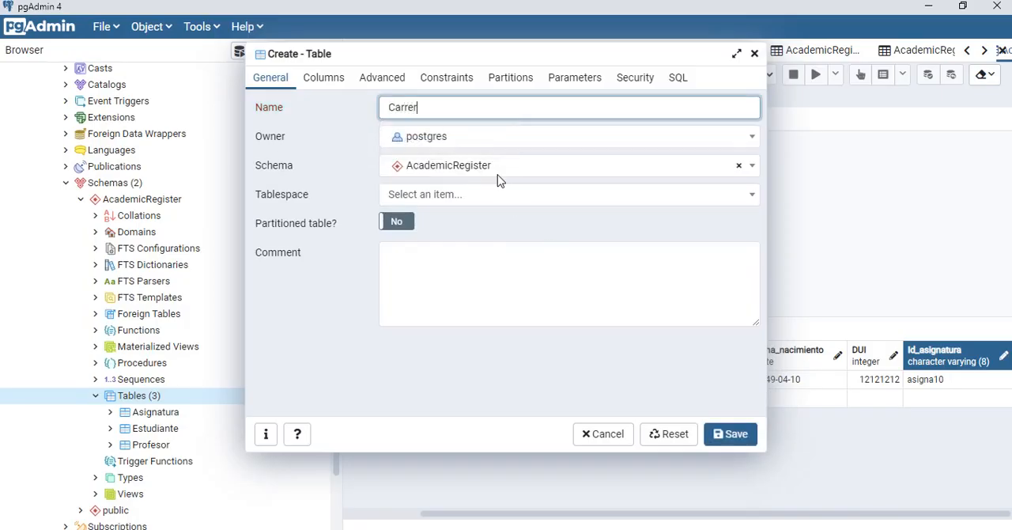
pyautogui.write('a')
pyautogui.click(326, 90)
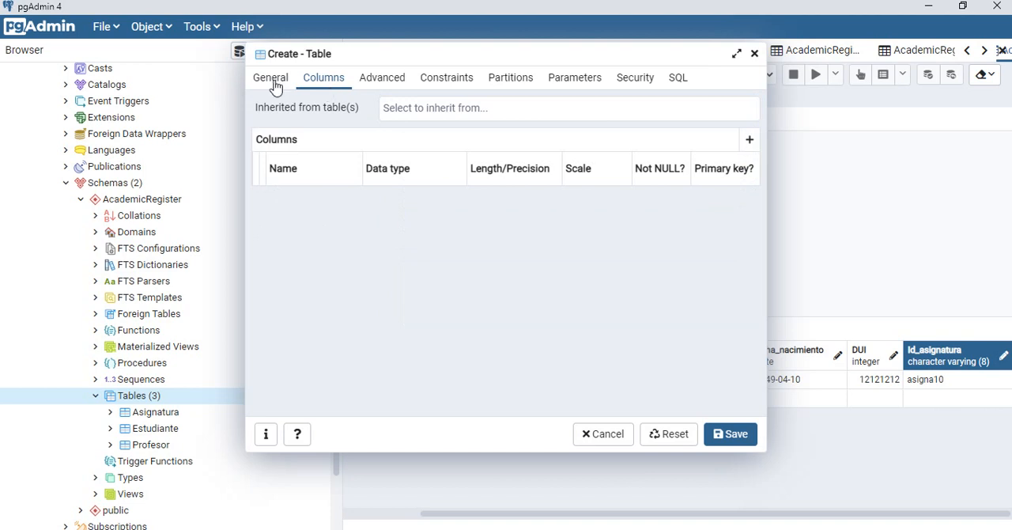
pyautogui.click(273, 85)
pyautogui.click(323, 90)
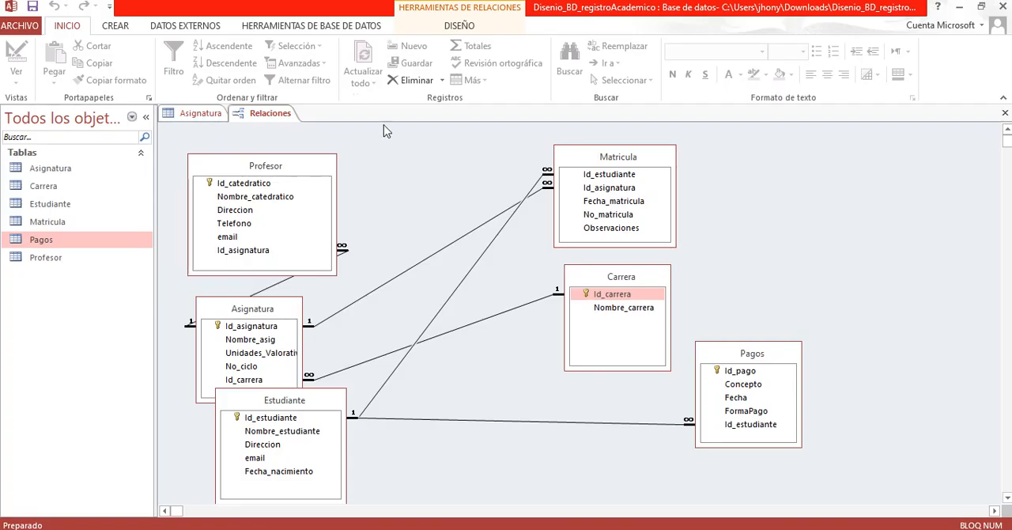
# Step: Check Carrera's key field in the Access diagram, and in pgAdmin add a numeric column Id_carrera as primary key
pyautogui.click(613, 295)
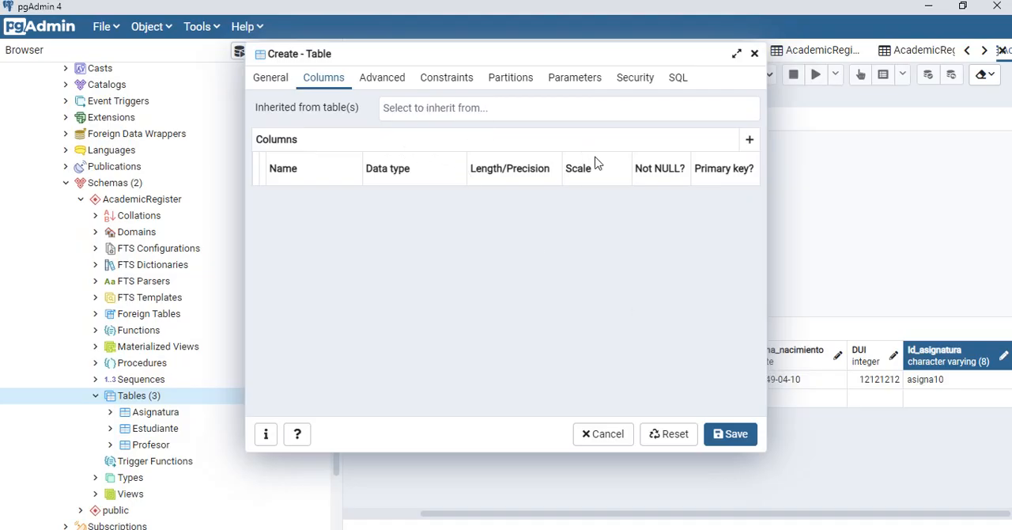
pyautogui.click(749, 139)
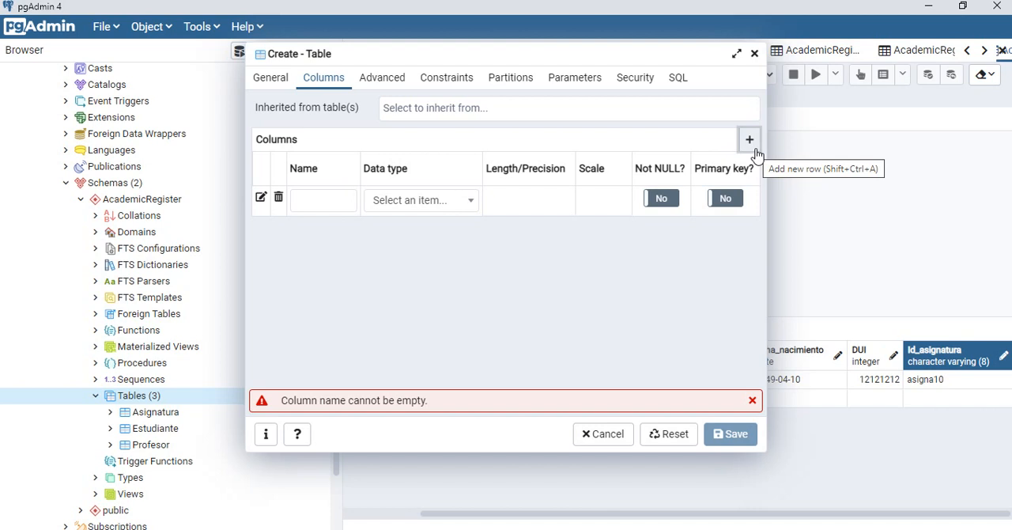
pyautogui.click(327, 200)
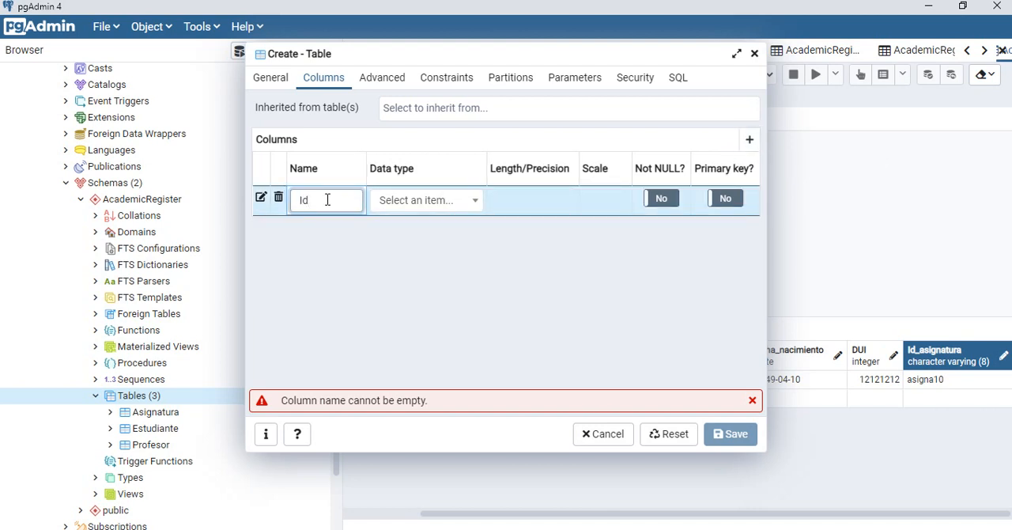
pyautogui.click(478, 204)
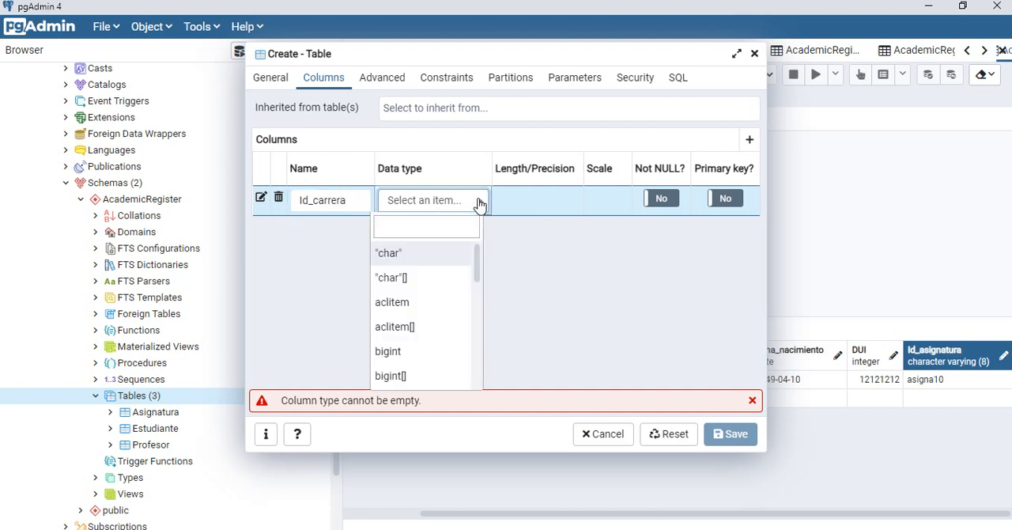
pyautogui.scroll(-1, 477, 273)
pyautogui.moveTo(476, 267); pyautogui.dragTo(476, 269)
pyautogui.write('num')
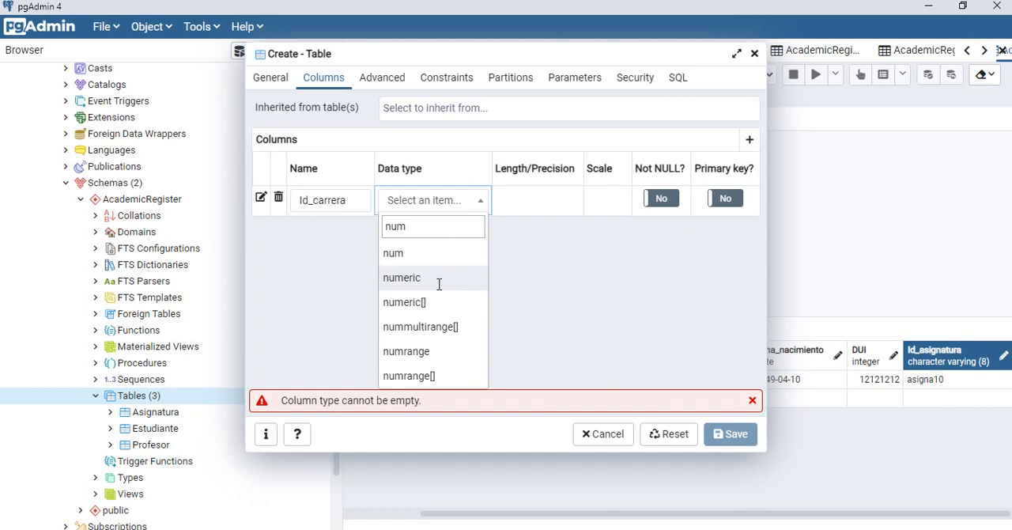
pyautogui.click(439, 284)
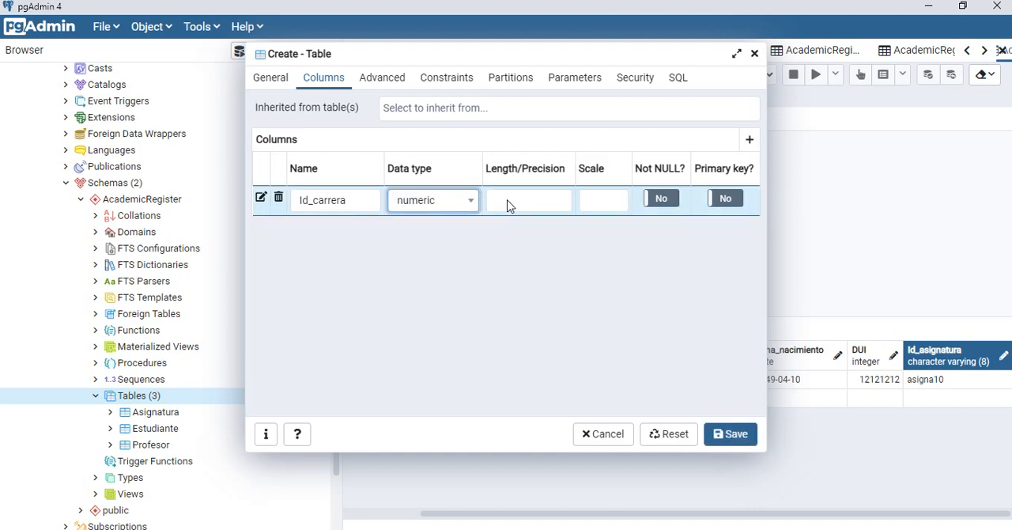
pyautogui.click(729, 203)
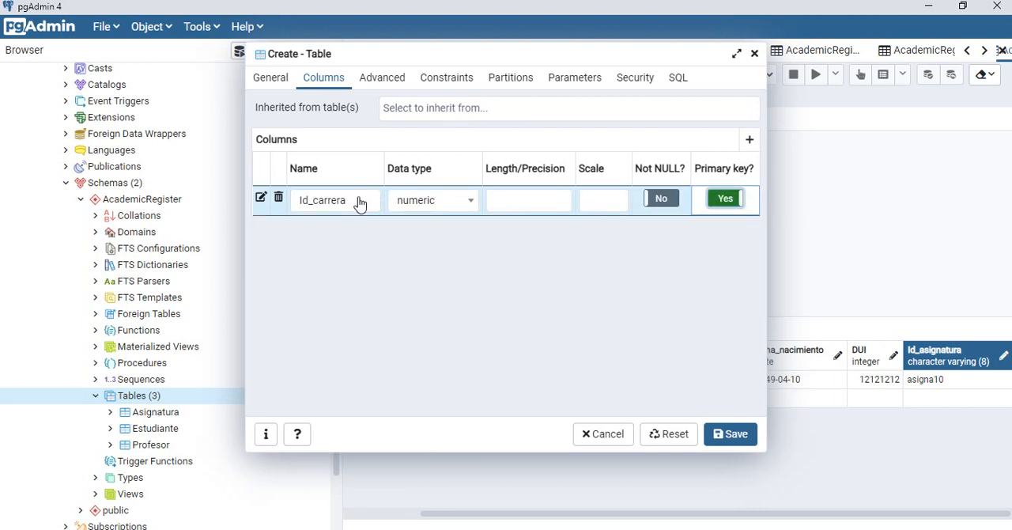
# Step: Add a second column named Nombre_Carrera with data type character varying to the Carrera table
pyautogui.click(749, 141)
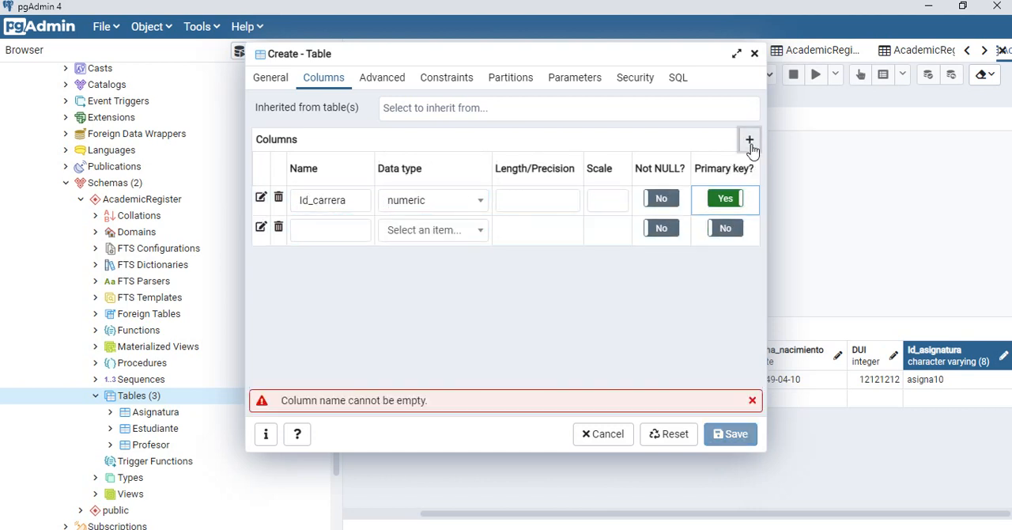
pyautogui.click(343, 236)
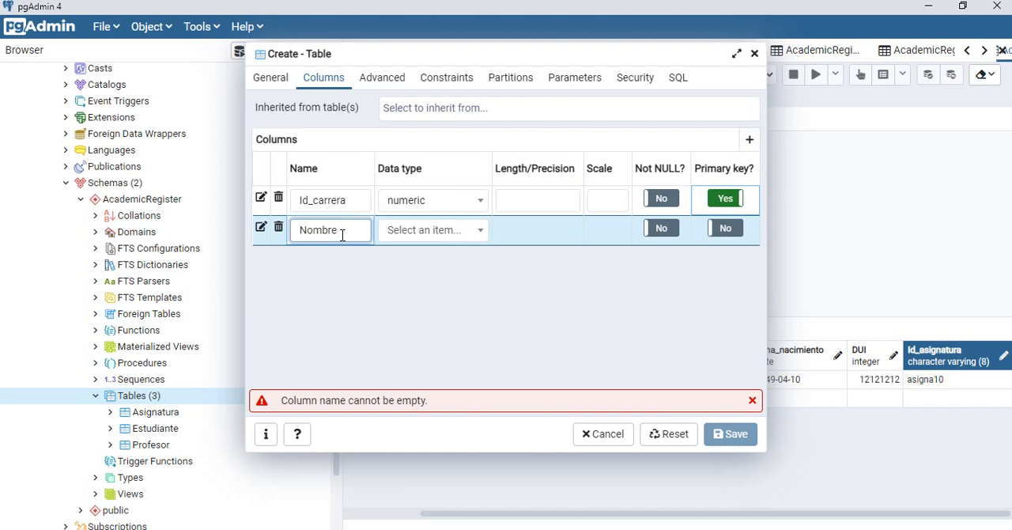
pyautogui.write('Nombre_Carrera')
pyautogui.click(478, 230)
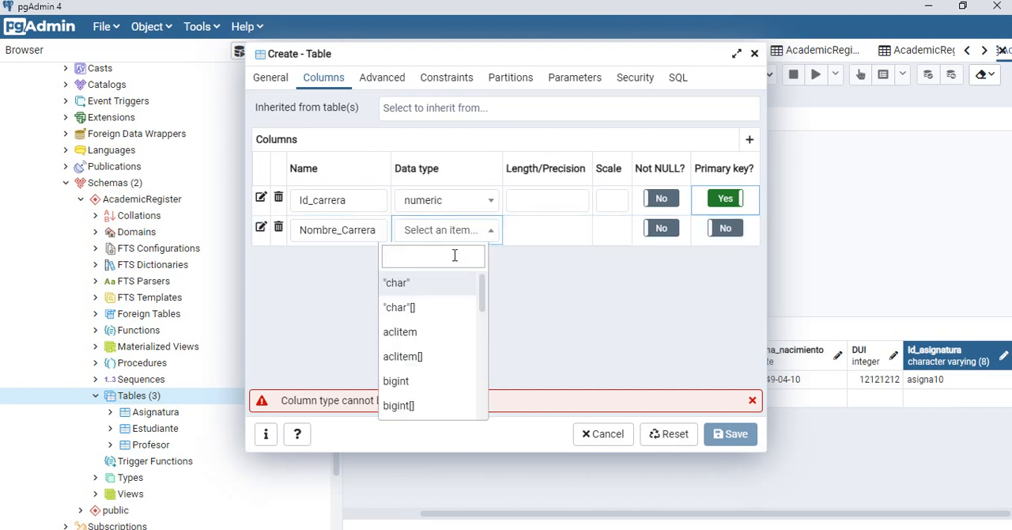
pyautogui.write('char')
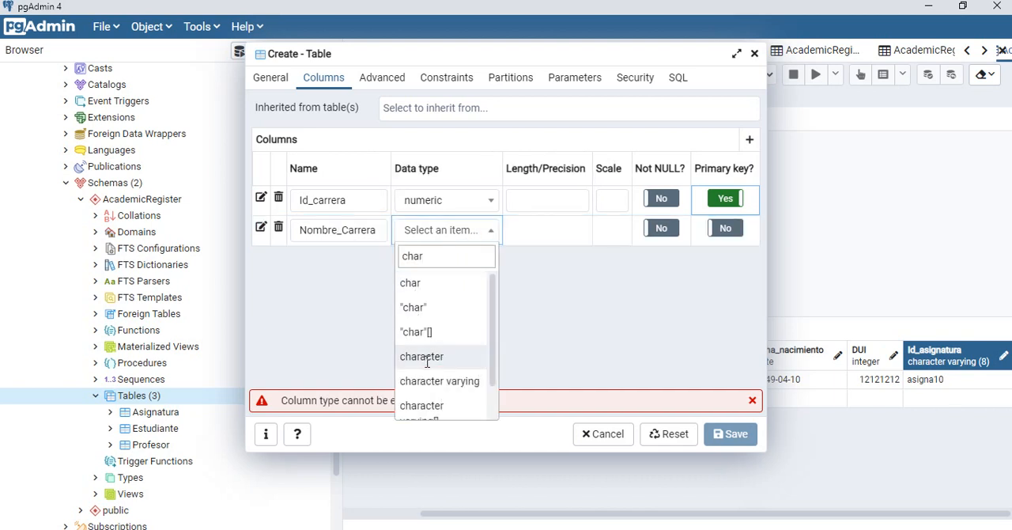
pyautogui.click(462, 383)
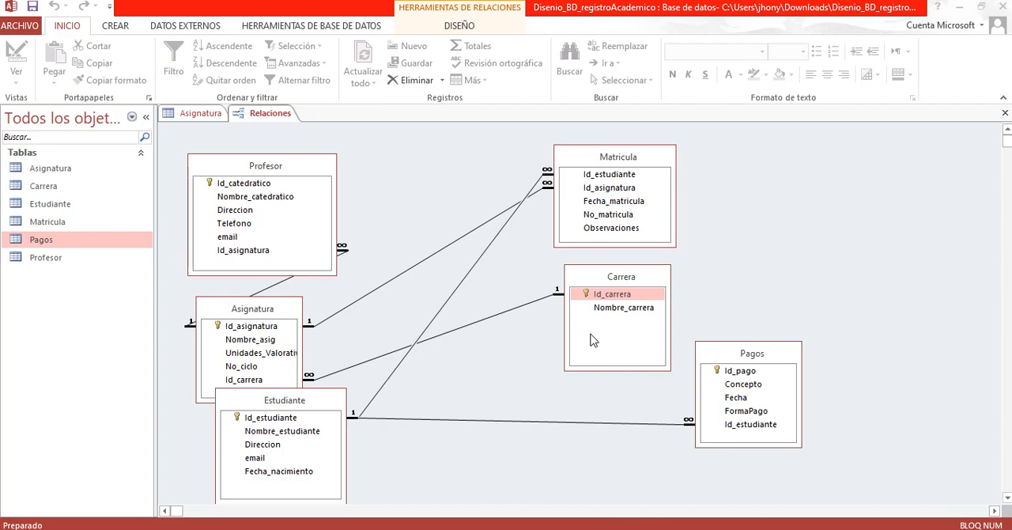
# Step: Compare the columns with Carrera's fields in the Access relationships diagram, and save the new Carrera table in pgAdmin
pyautogui.hotkey('alt', 'Tab')
pyautogui.hotkey('alt', 'Tab')
pyautogui.hotkey('alt', 'Tab')
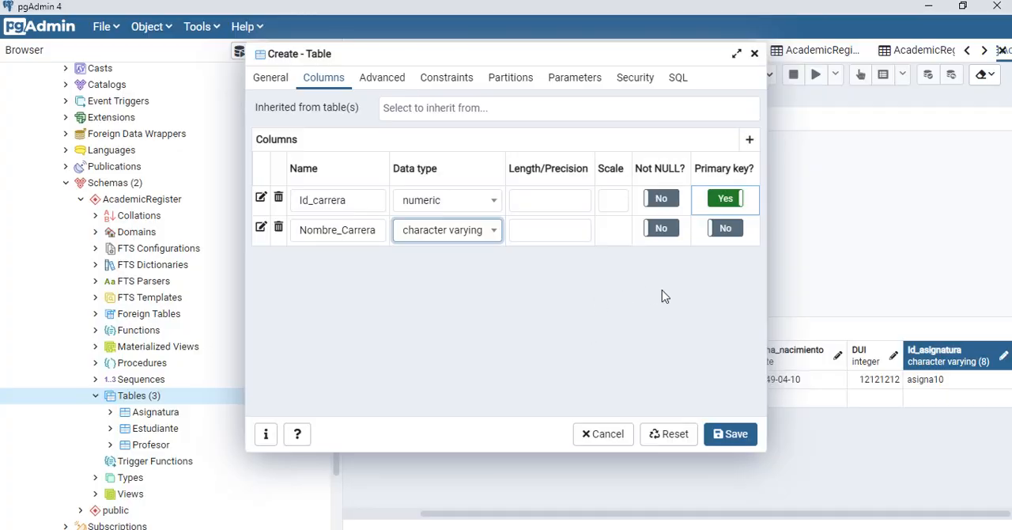
pyautogui.click(731, 436)
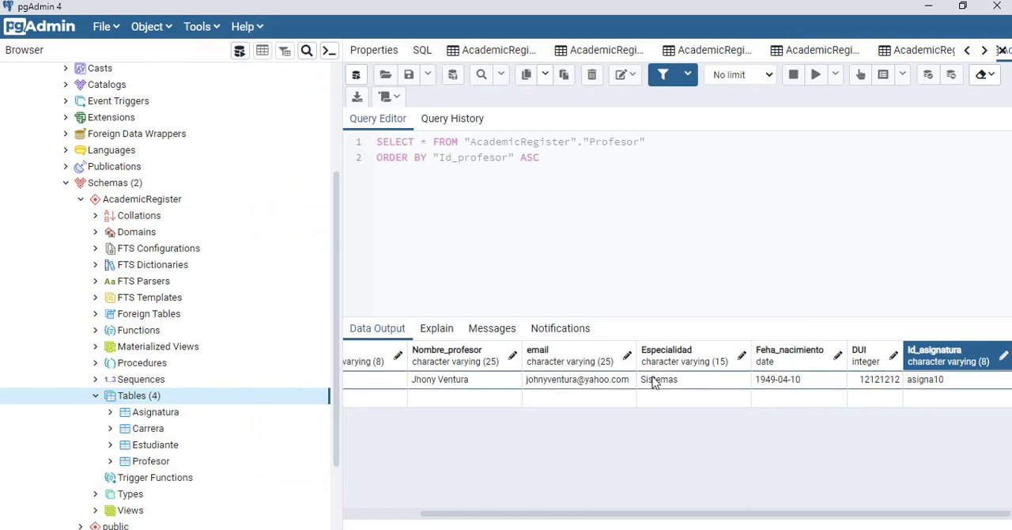
# Step: Review the saved Carrera table's columns and primary key constraint against the Access diagram, and close its properties
pyautogui.click(147, 431)
pyautogui.rightClick(144, 437)
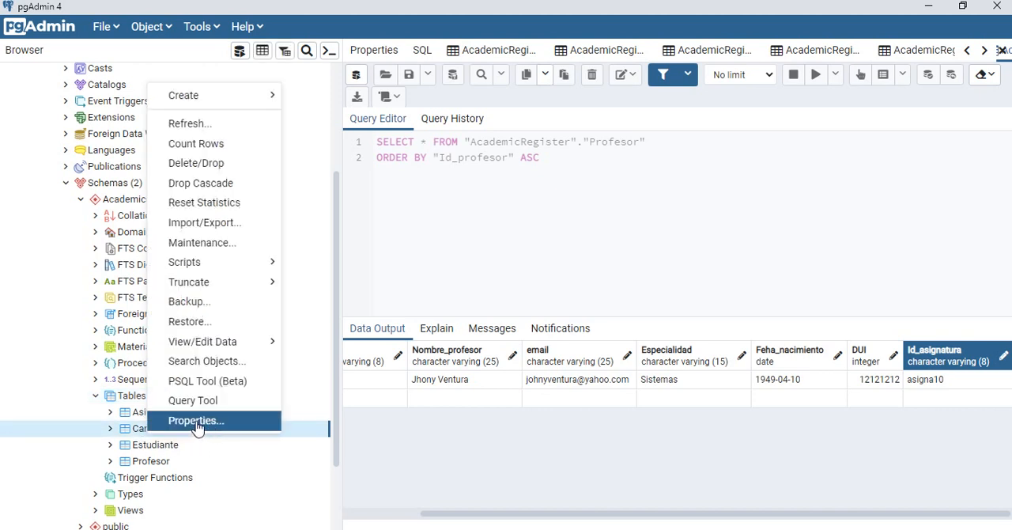
pyautogui.click(198, 422)
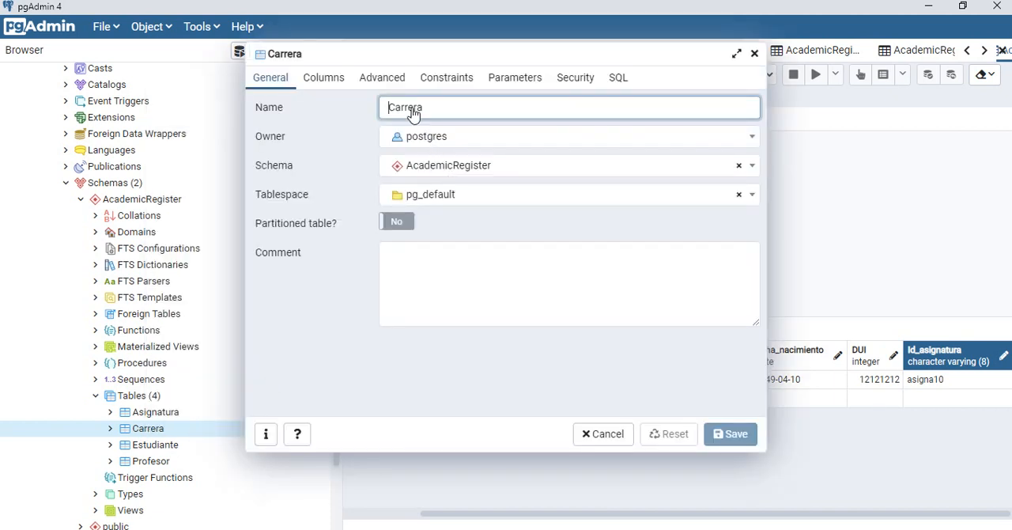
pyautogui.click(333, 82)
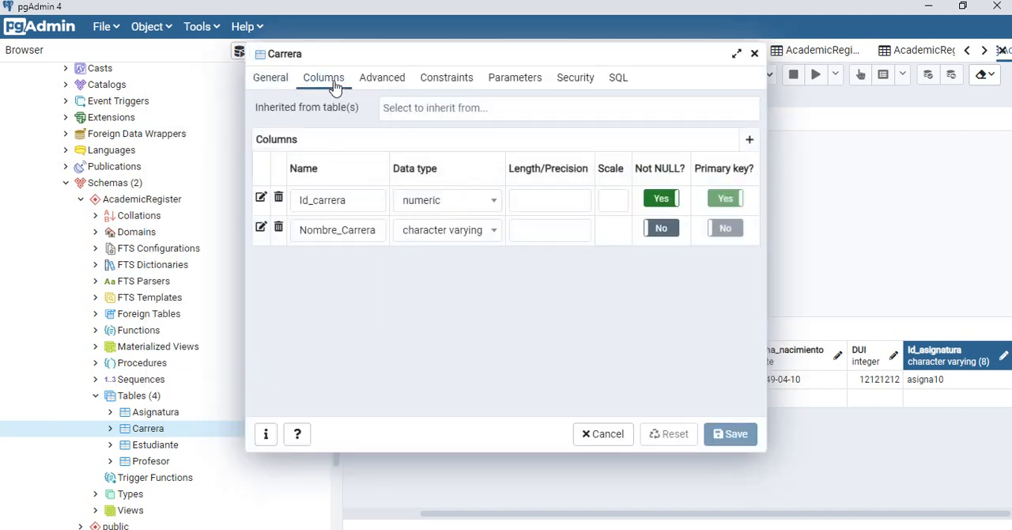
pyautogui.click(448, 79)
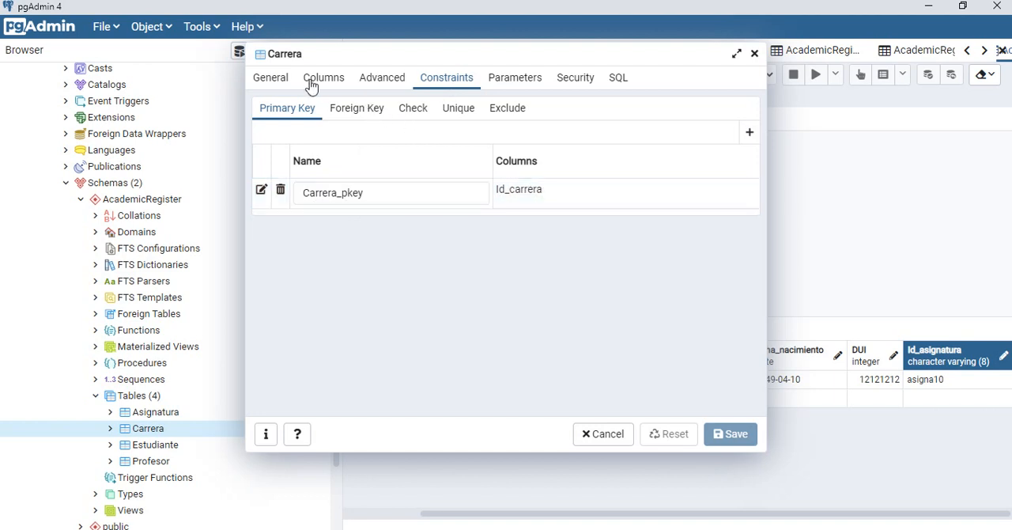
pyautogui.hotkey('alt', 'Tab')
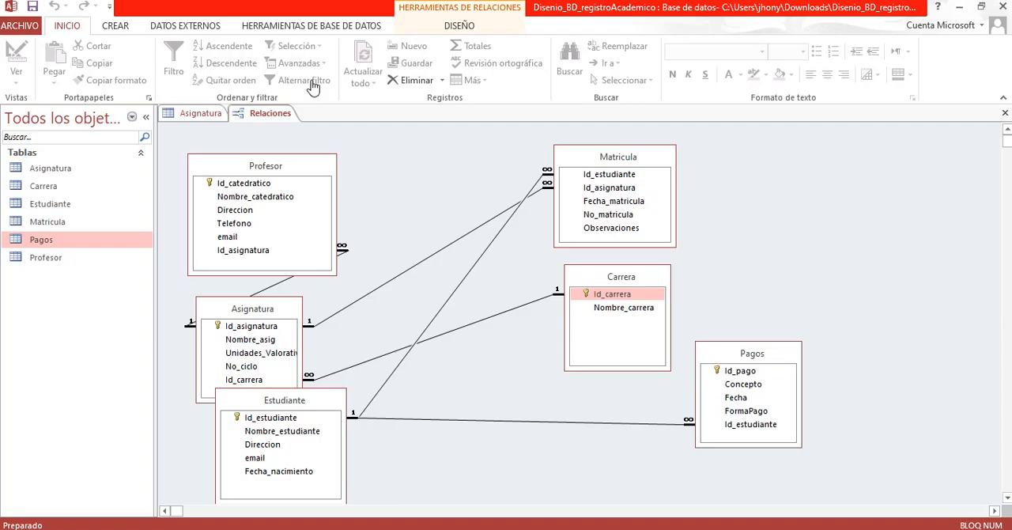
pyautogui.click(611, 296)
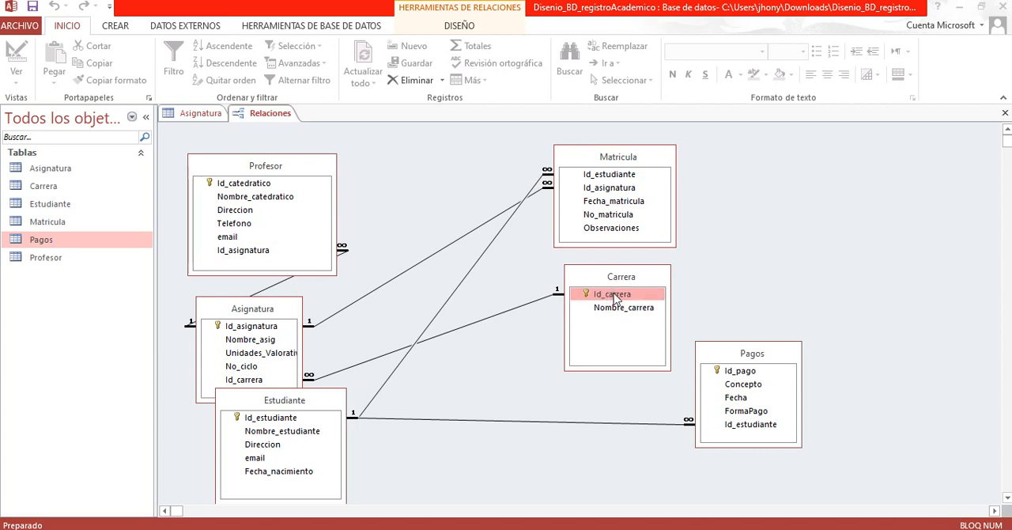
pyautogui.hotkey('alt', 'Tab')
pyautogui.click(326, 81)
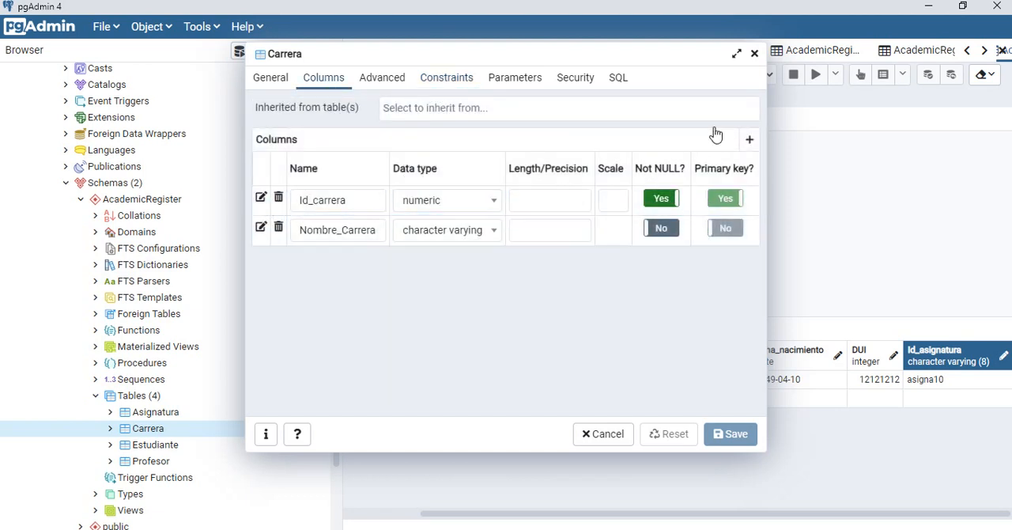
pyautogui.click(755, 53)
# Step: Switch to Access and examine the Id_estudiante and Id_pago fields of the Pagos table in the relationships diagram
pyautogui.press('super+Tab')
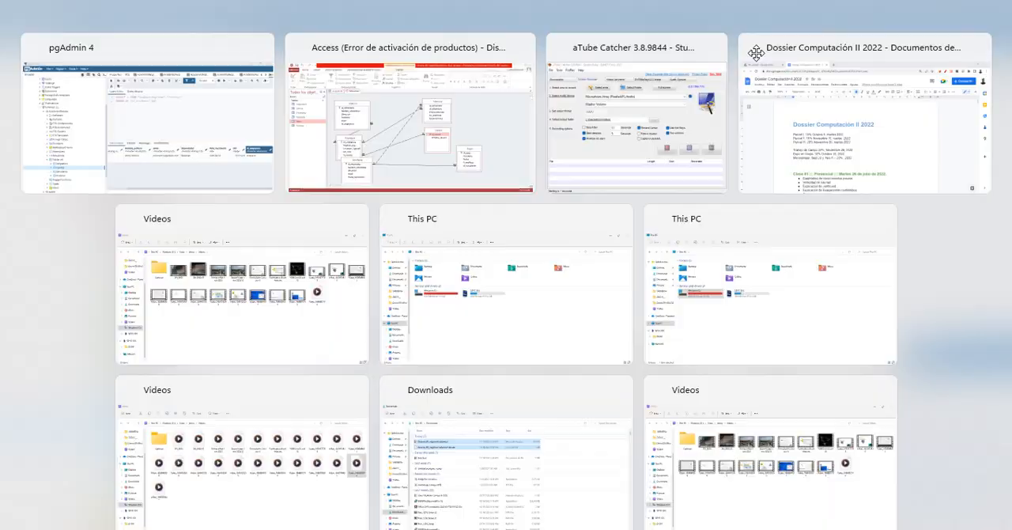
pyautogui.hotkey('alt', 'Tab')
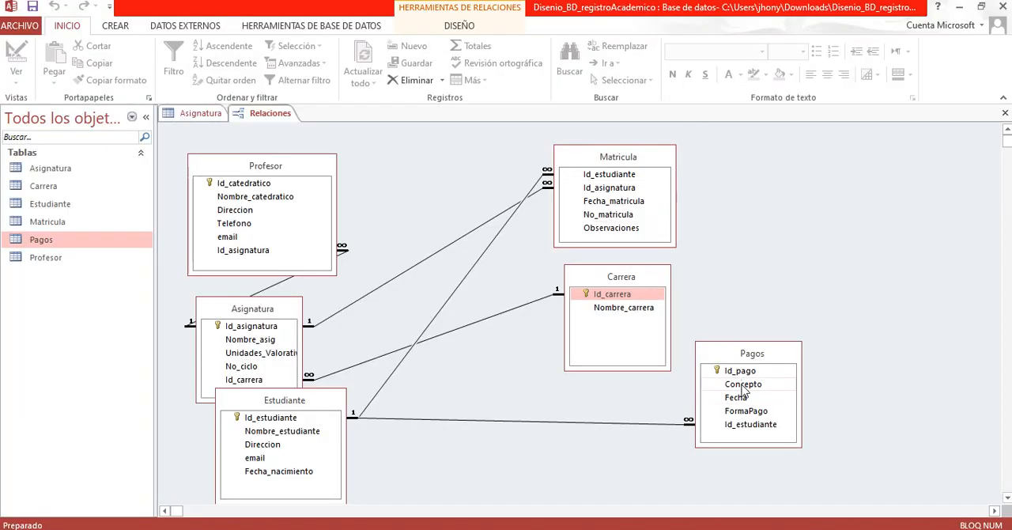
pyautogui.click(737, 427)
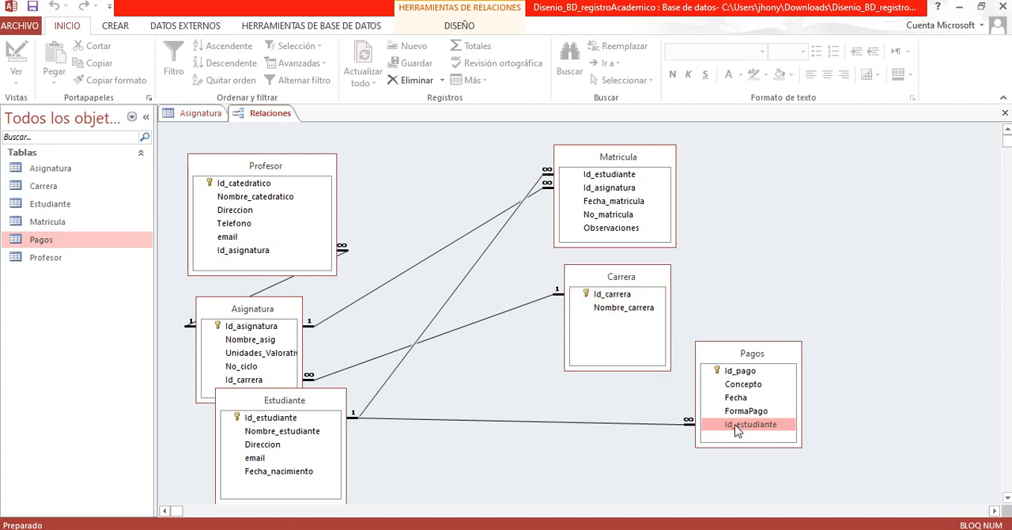
pyautogui.click(745, 375)
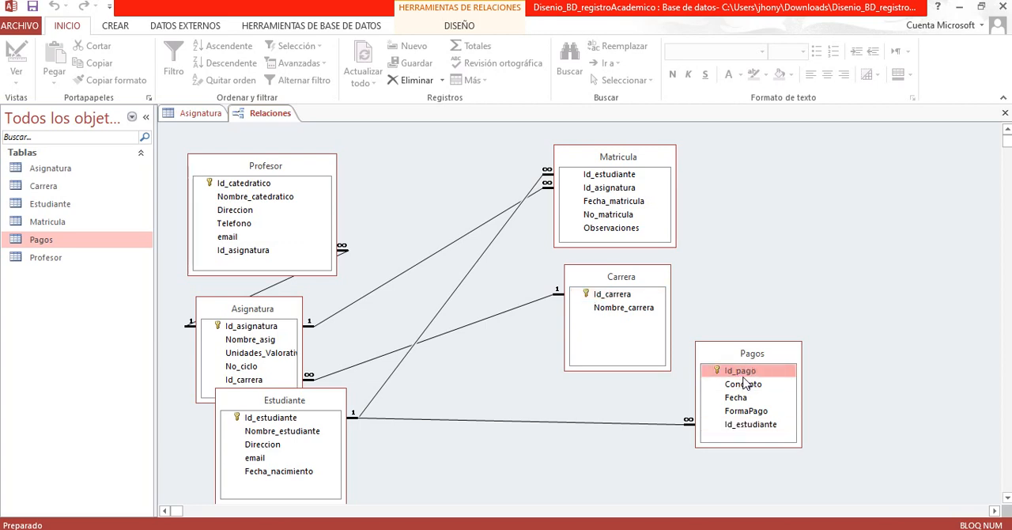
# Step: Switch back to pgAdmin and start a new table named Pagos in the AcademicRegister schema
pyautogui.hotkey('alt', 'Tab')
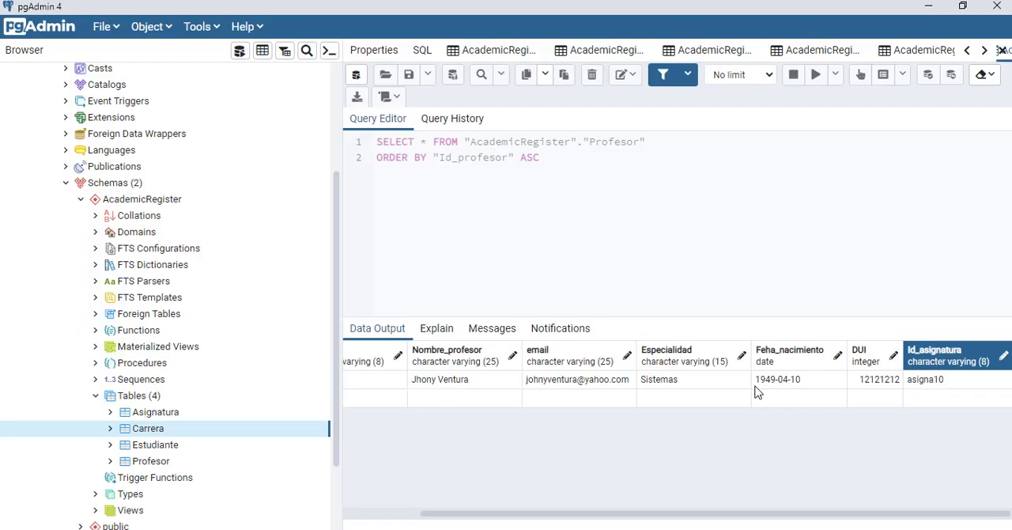
pyautogui.click(138, 398)
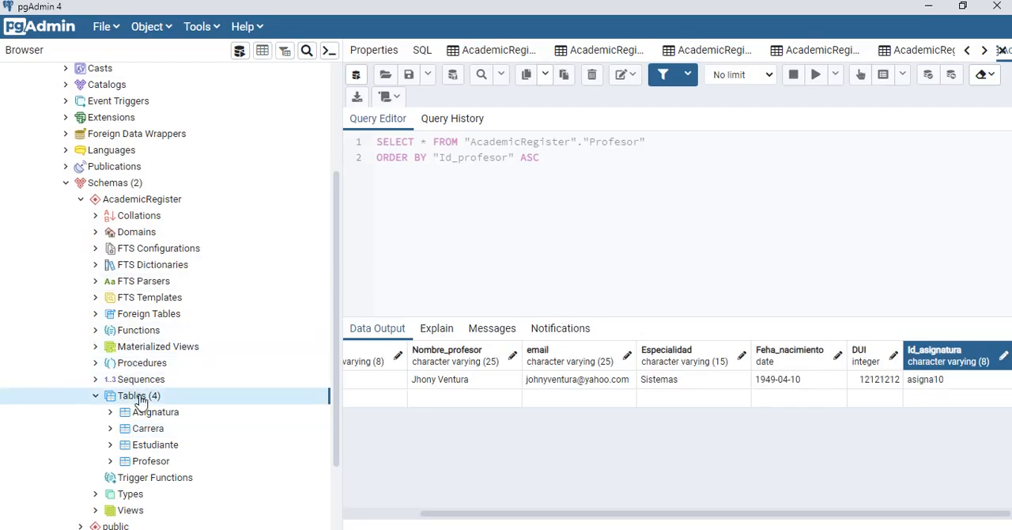
pyautogui.rightClick(188, 404)
pyautogui.moveTo(237, 411)
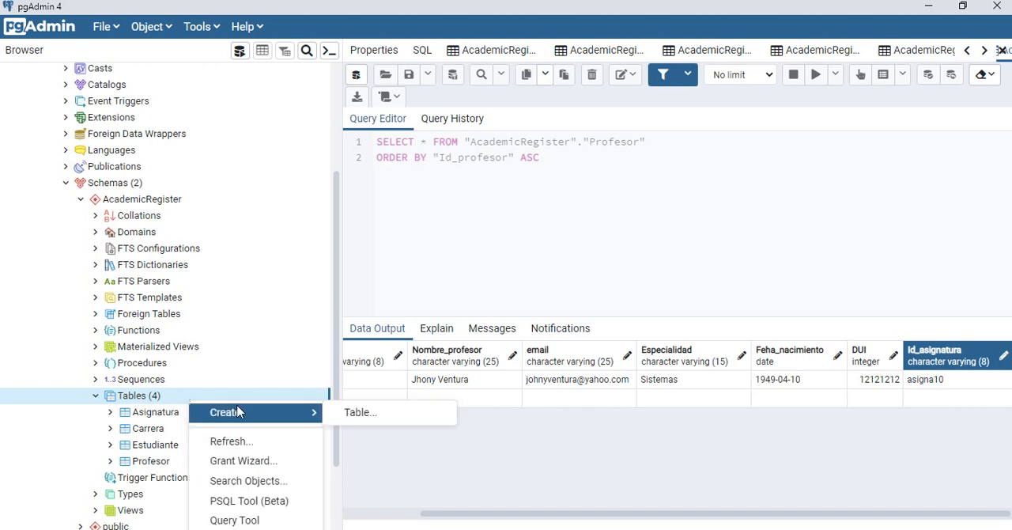
pyautogui.click(387, 414)
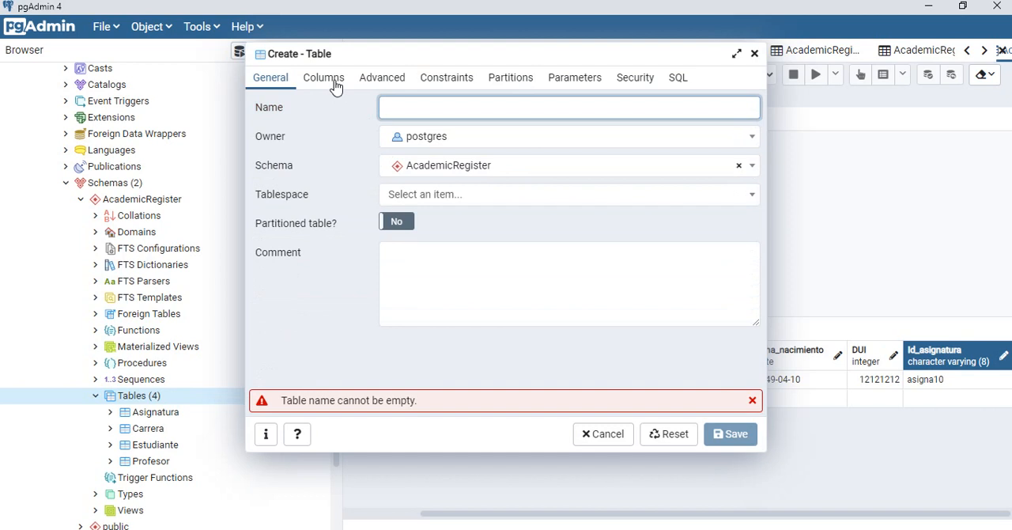
pyautogui.click(334, 80)
pyautogui.click(266, 81)
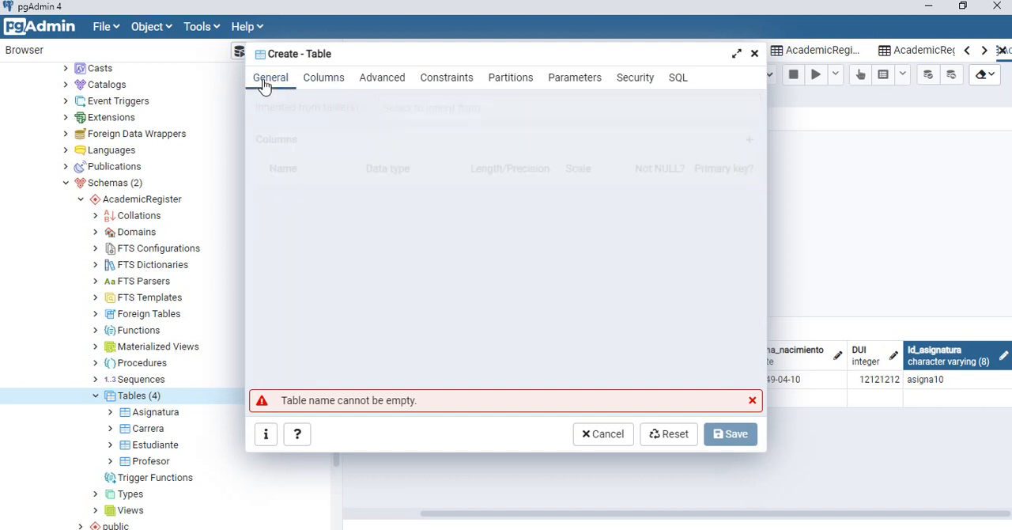
pyautogui.click(399, 111)
pyautogui.click(393, 112)
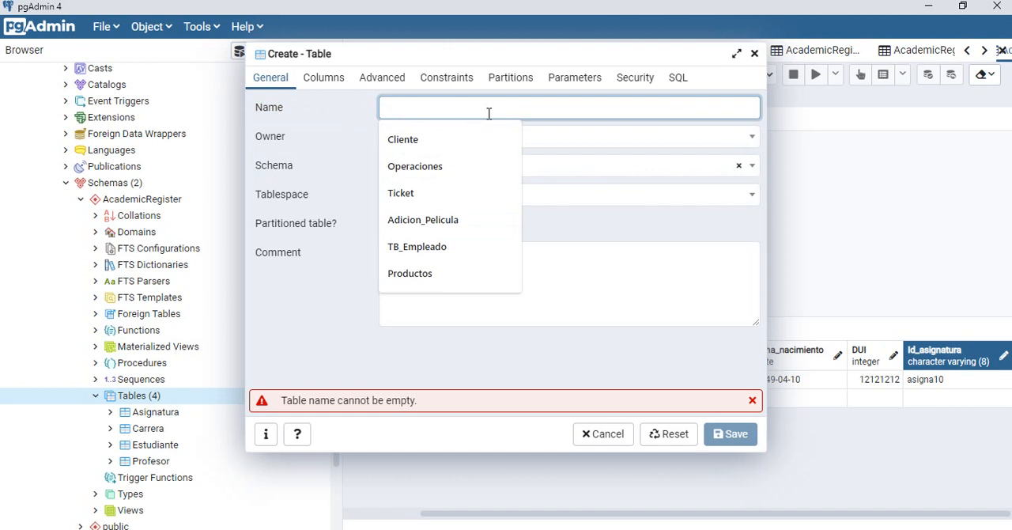
pyautogui.write('Pagos')
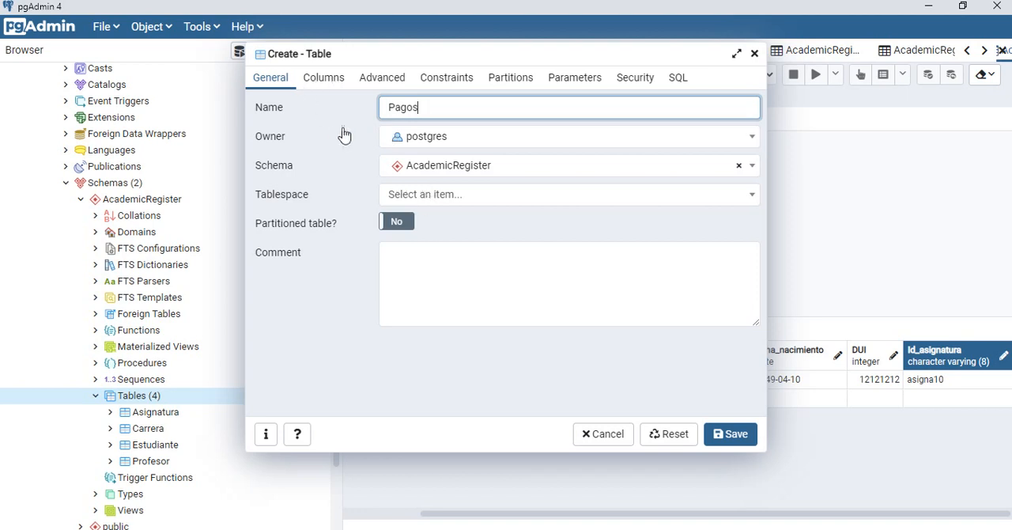
# Step: Add a first column to the Pagos table, check the key field in the Access diagram, and name the column Id_pagos
pyautogui.click(324, 85)
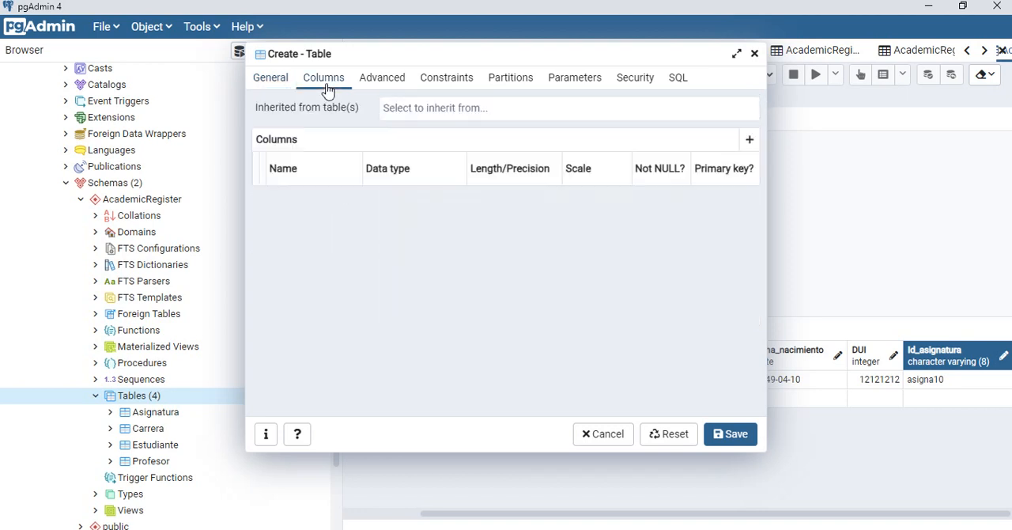
pyautogui.click(750, 140)
pyautogui.click(339, 207)
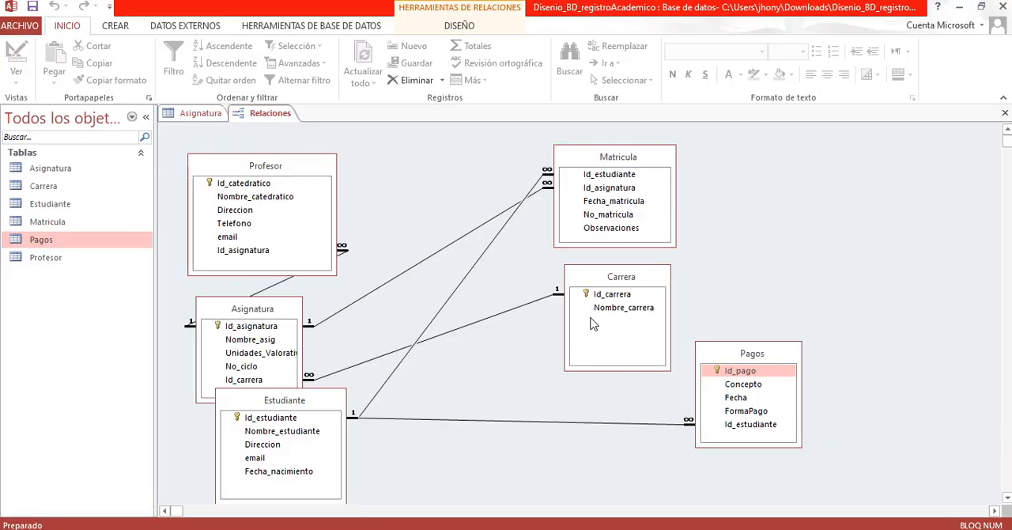
pyautogui.click(765, 373)
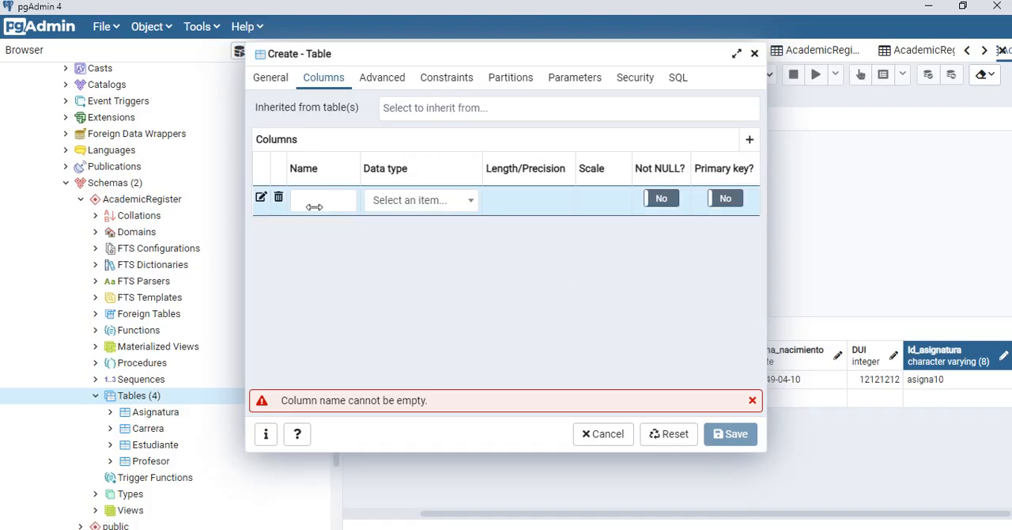
pyautogui.click(312, 203)
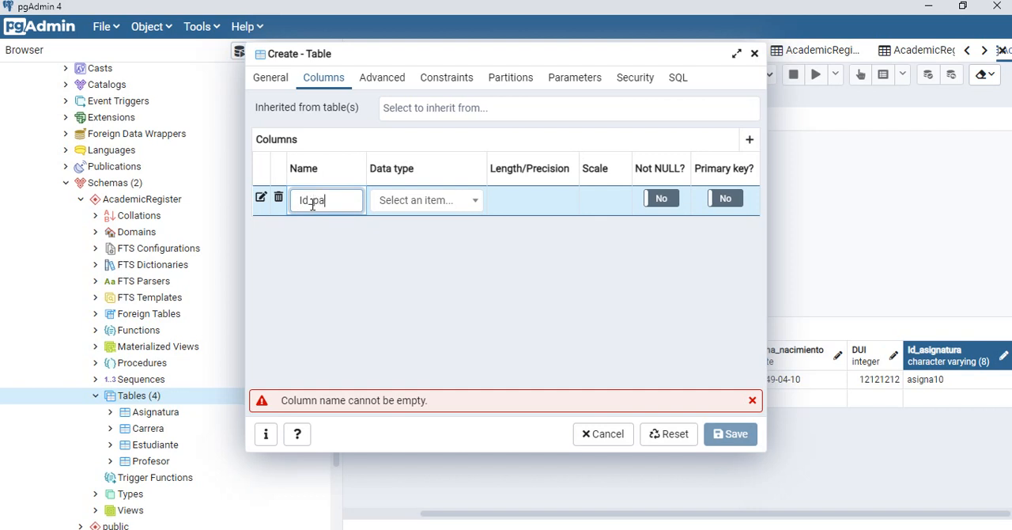
# Step: Switch to Access and open the Pagos table's design from the relationships diagram to examine its field data types
pyautogui.press('super+Tab')
pyautogui.click(474, 211)
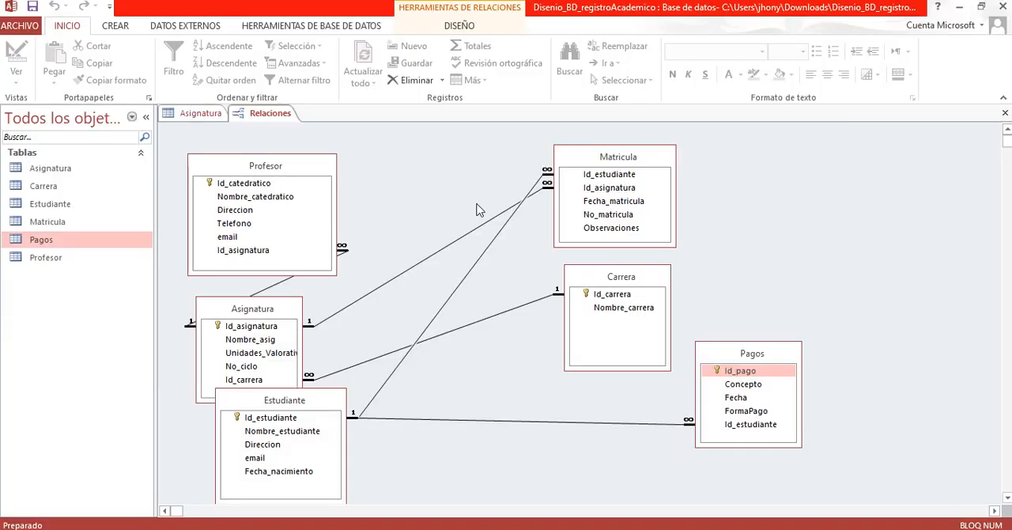
pyautogui.click(738, 372)
pyautogui.rightClick(739, 373)
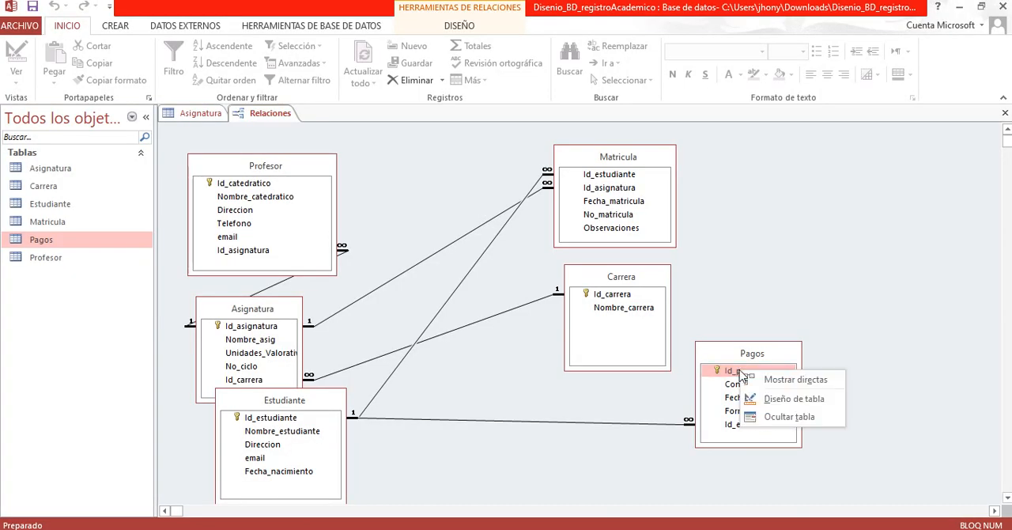
pyautogui.click(789, 402)
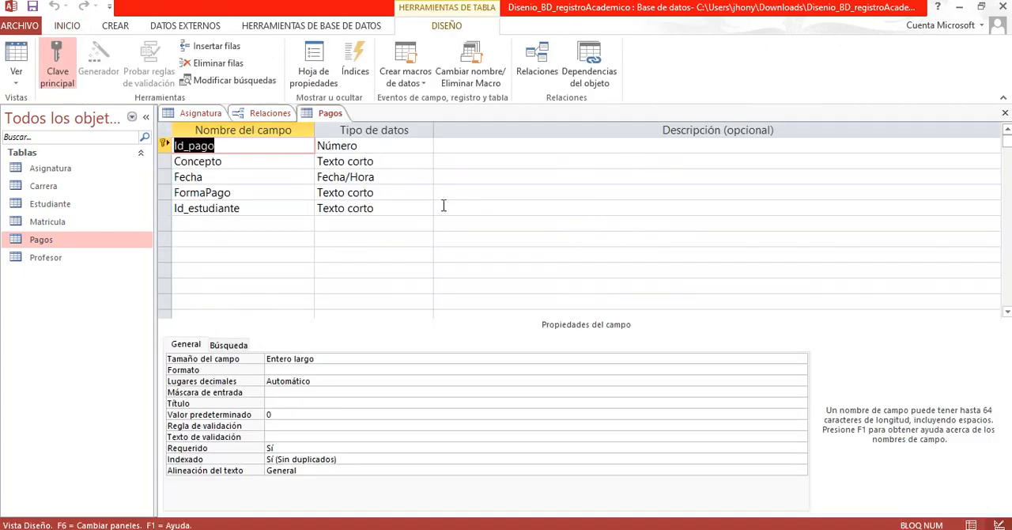
# Step: Switch back to pgAdmin, set the Id_pagos column's data type to numeric, and mark it as the primary key
pyautogui.hotkey('alt', 'Tab')
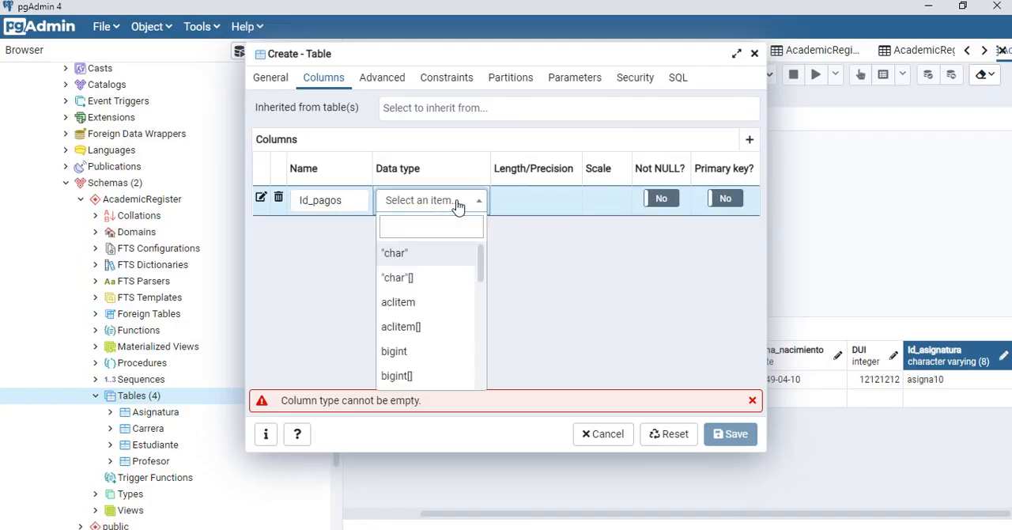
pyautogui.click(458, 207)
pyautogui.write('num')
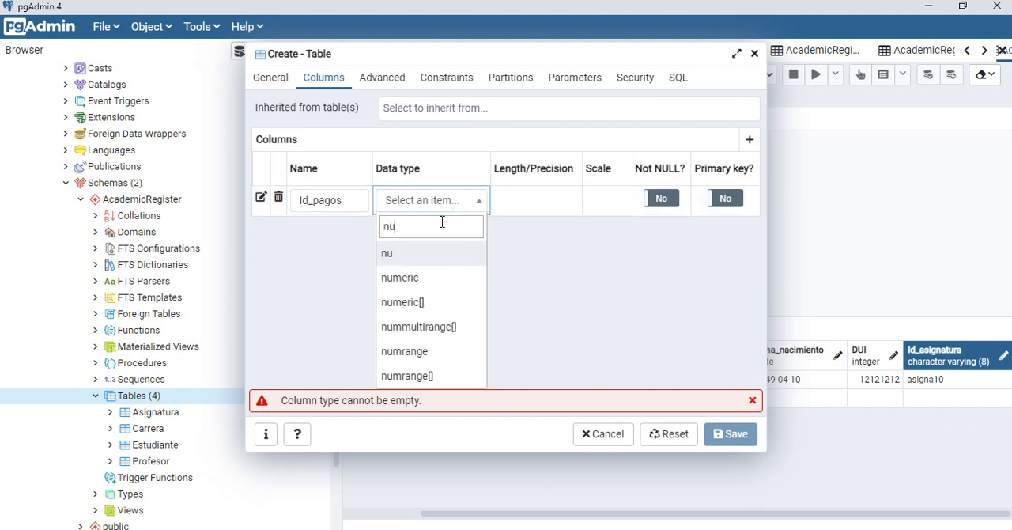
pyautogui.click(413, 282)
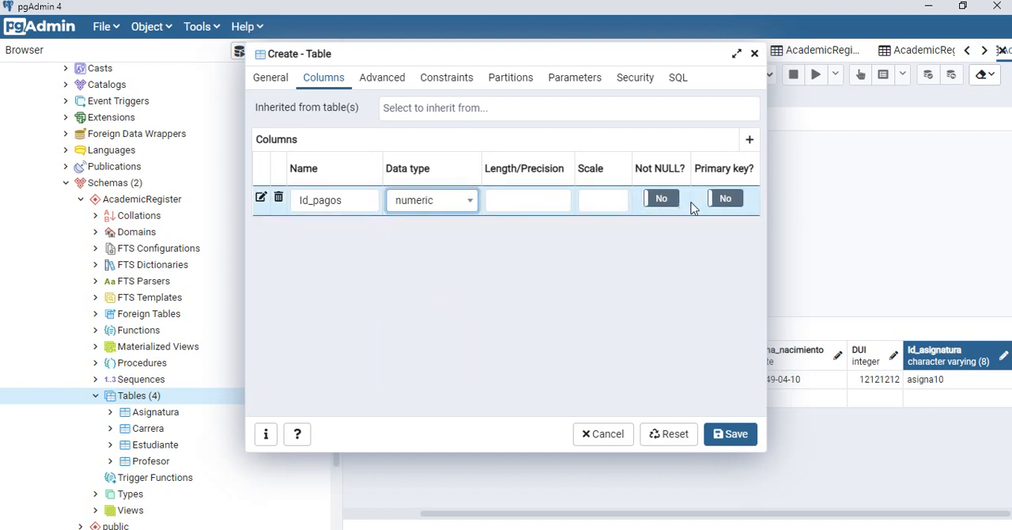
pyautogui.click(726, 198)
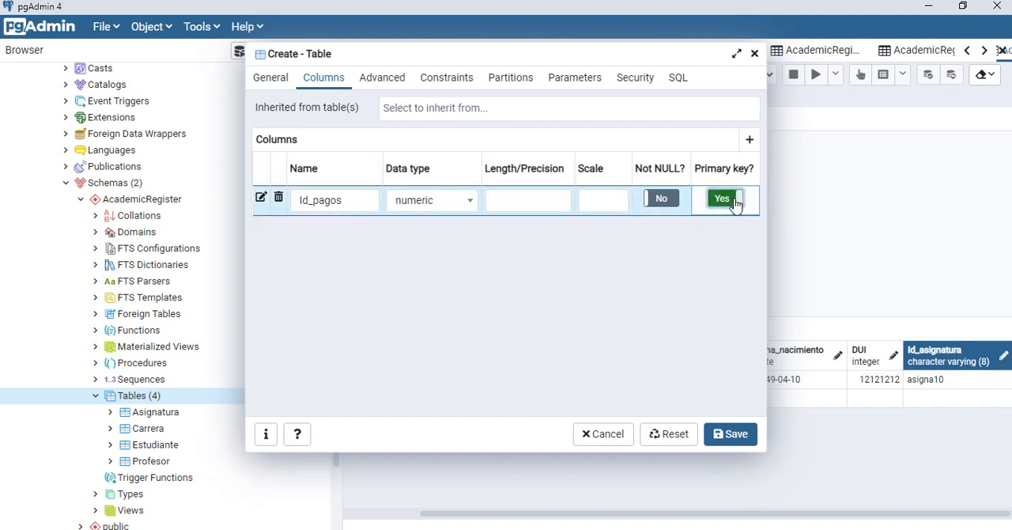
# Step: Add a second column row to the table, and examine the Concepto field in the Access Pagos design
pyautogui.click(749, 140)
pyautogui.press('super+Tab')
pyautogui.hotkey('alt', 'Tab')
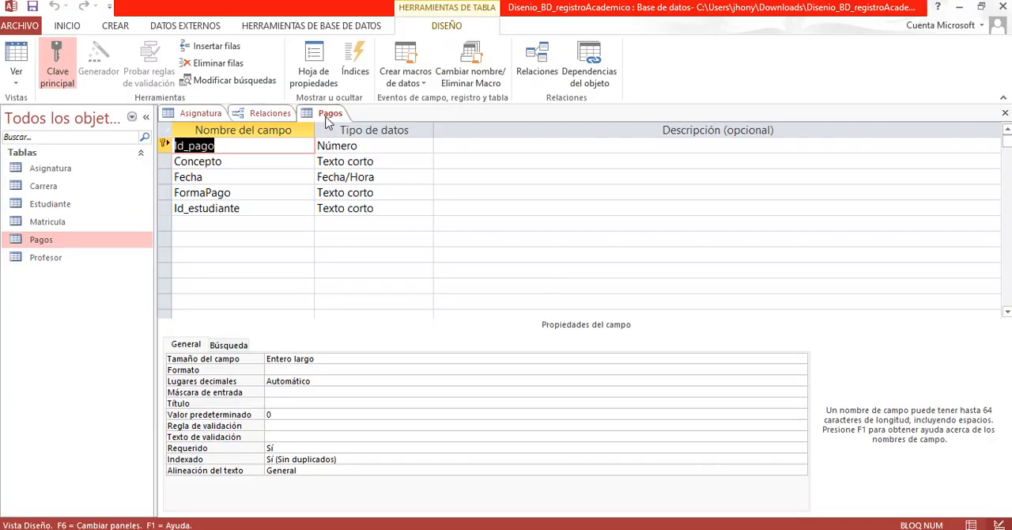
pyautogui.click(271, 160)
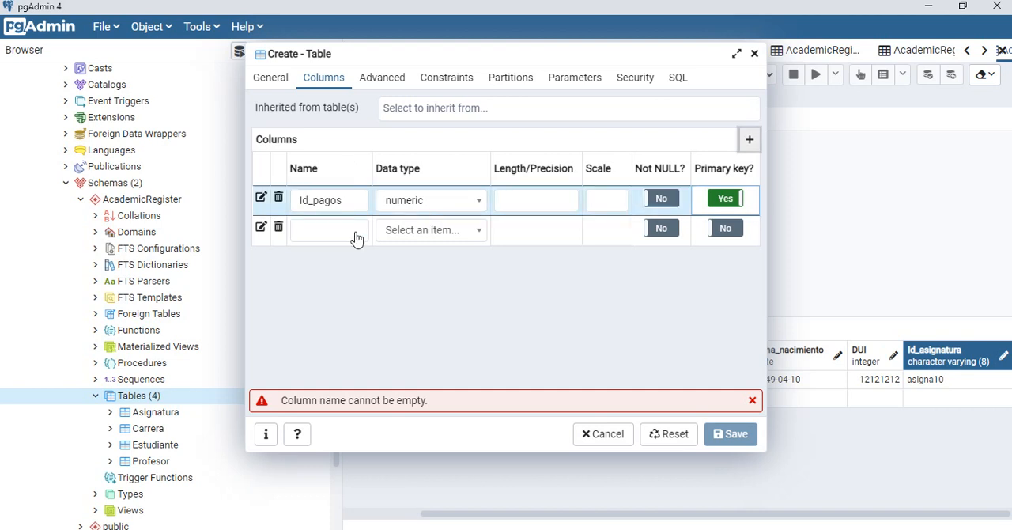
# Step: In pgAdmin, name the second column Concepto and define it as character varying with a length of 40
pyautogui.click(324, 231)
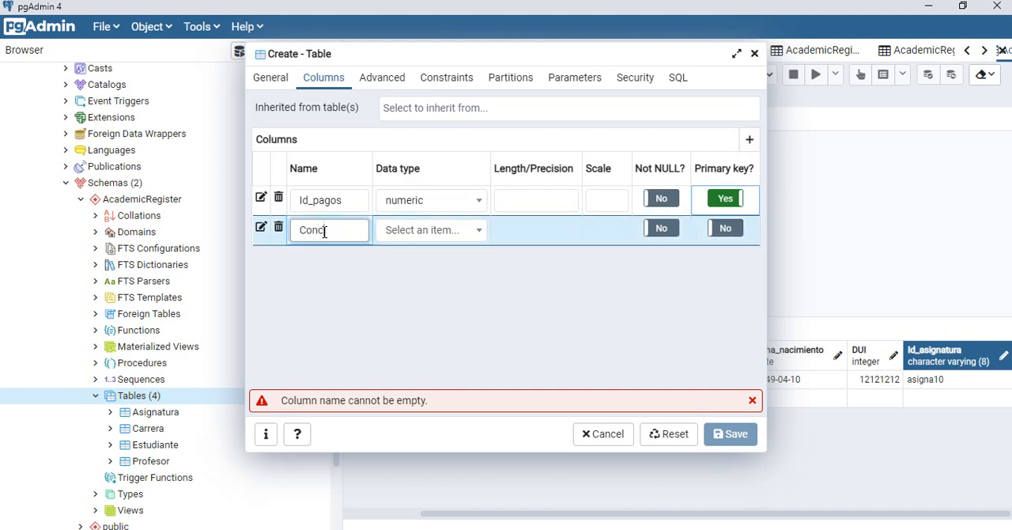
pyautogui.click(395, 230)
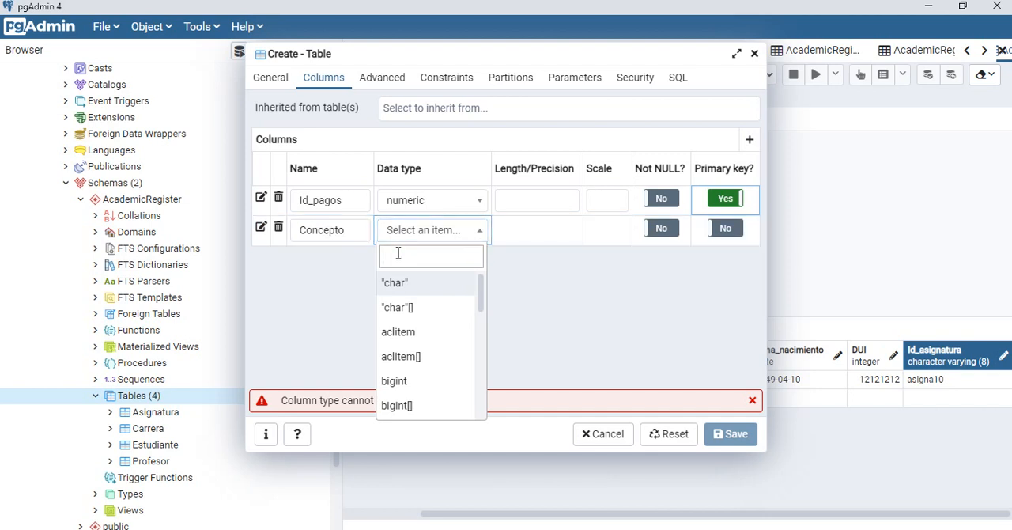
pyautogui.write('char')
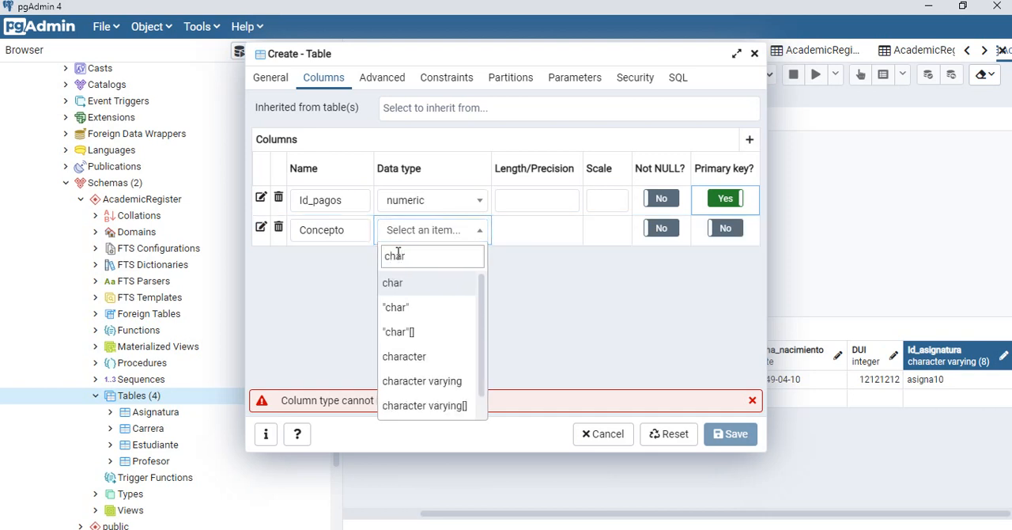
pyautogui.click(442, 382)
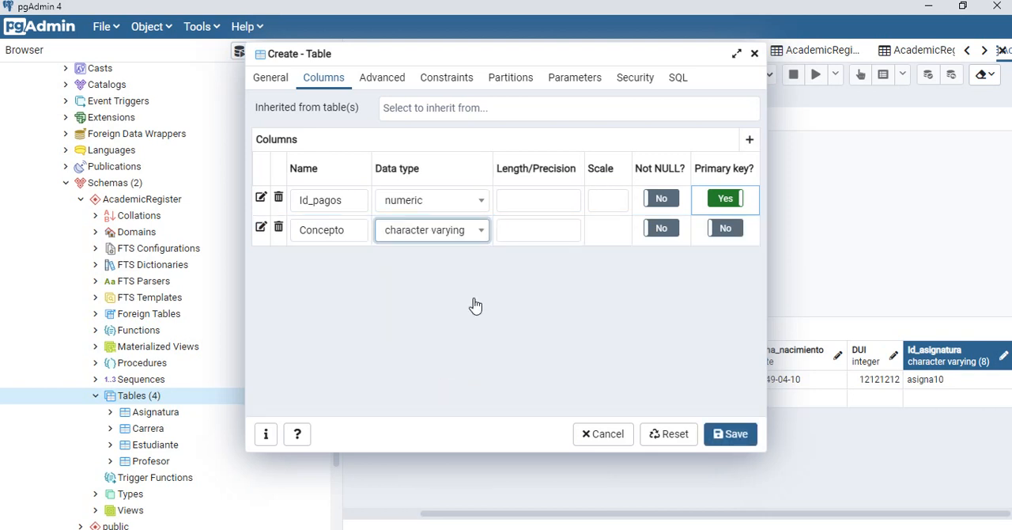
pyautogui.click(536, 231)
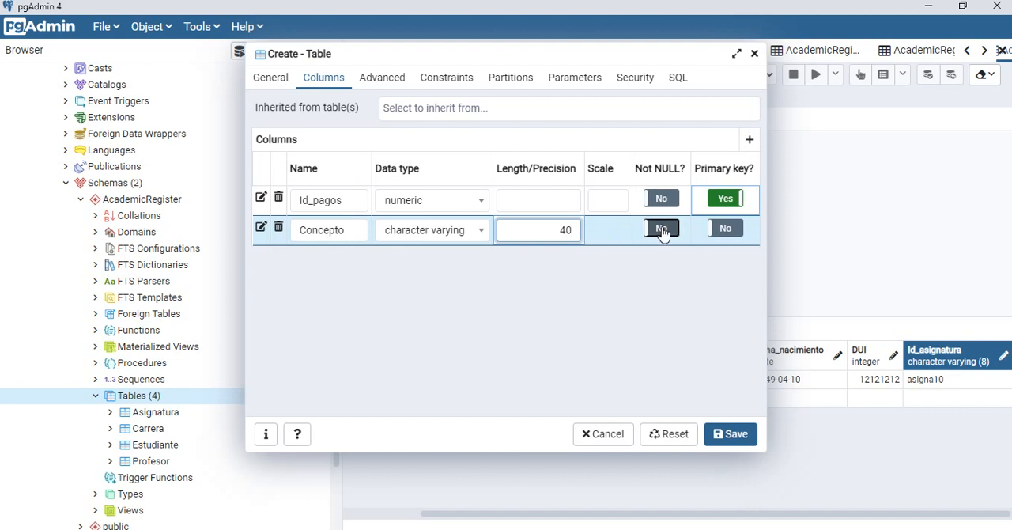
# Step: Add a third column row in pgAdmin, and examine the Fecha field in the Access Pagos design and relationships diagram
pyautogui.click(750, 141)
pyautogui.hotkey('alt', 'Tab')
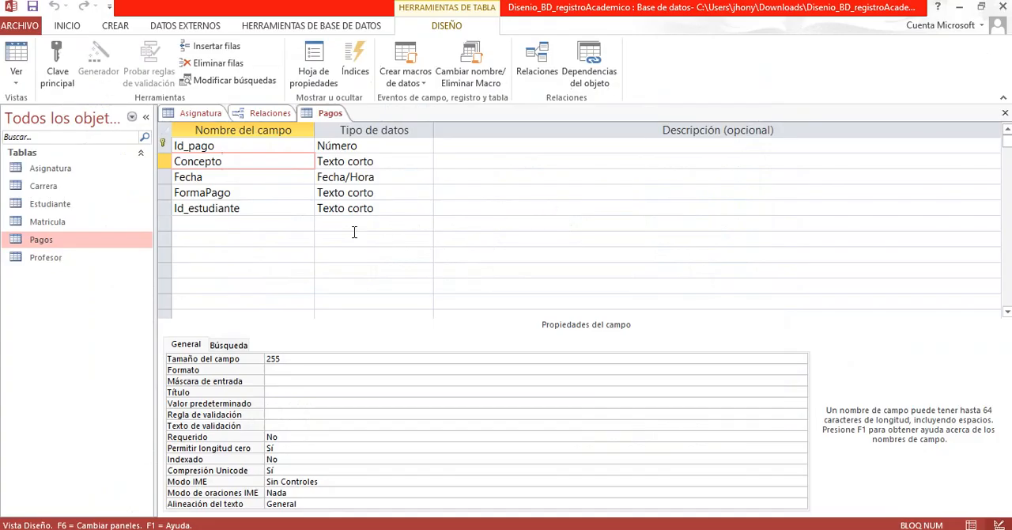
pyautogui.click(215, 182)
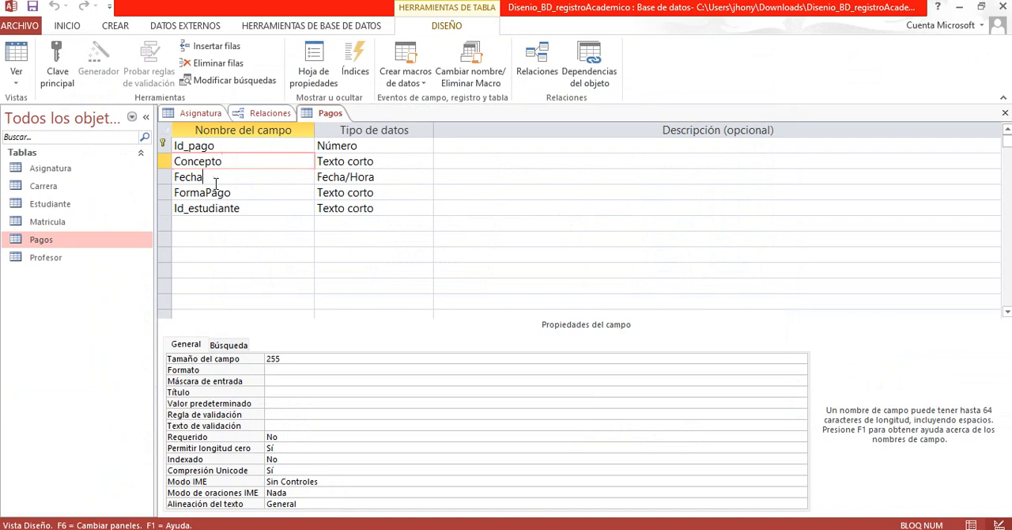
pyautogui.rightClick(329, 115)
pyautogui.click(270, 113)
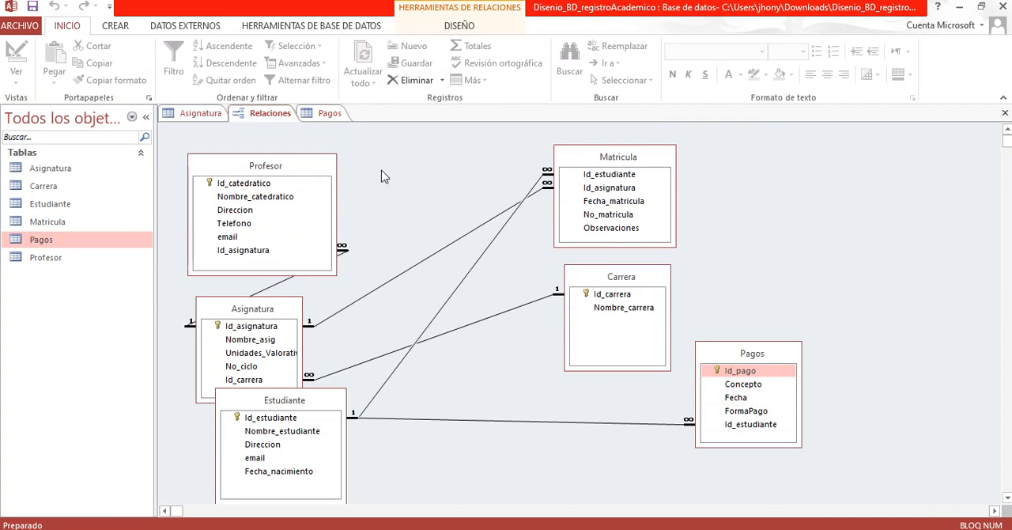
pyautogui.click(330, 115)
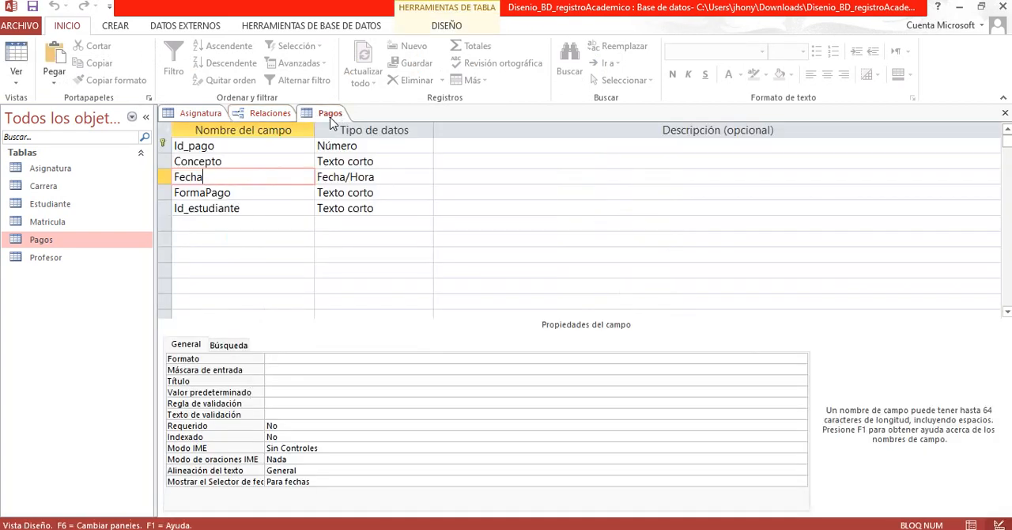
pyautogui.click(258, 113)
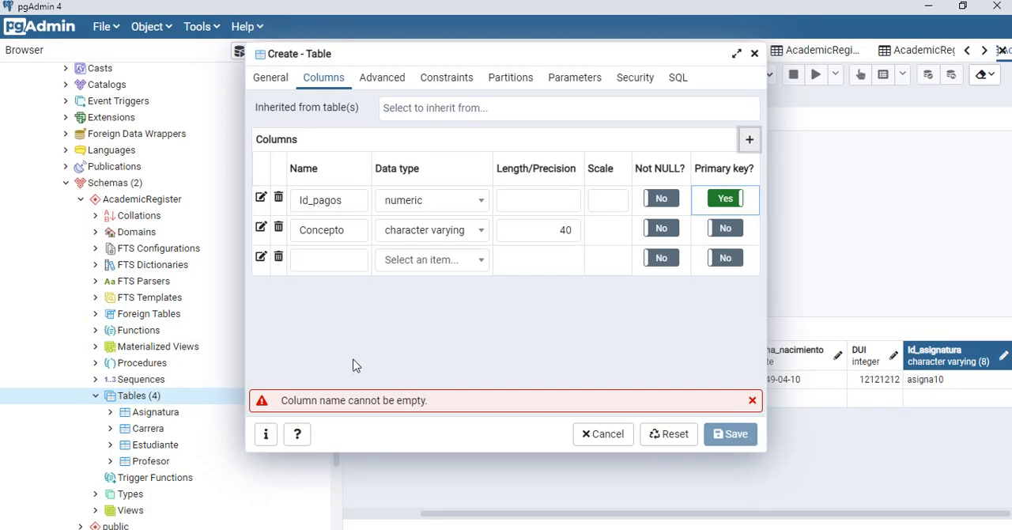
# Step: In pgAdmin, name the third column Fecha and set its data type to date
pyautogui.click(318, 272)
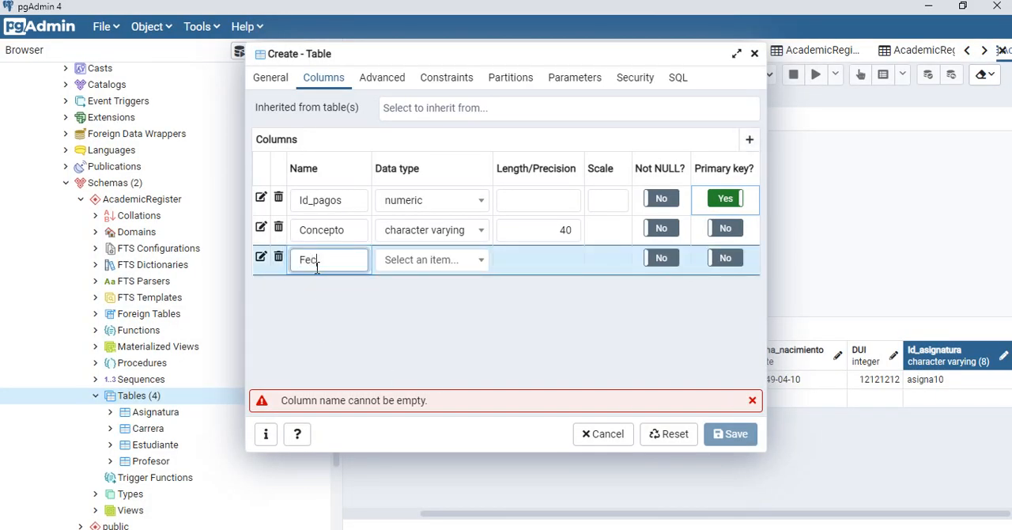
pyautogui.click(463, 264)
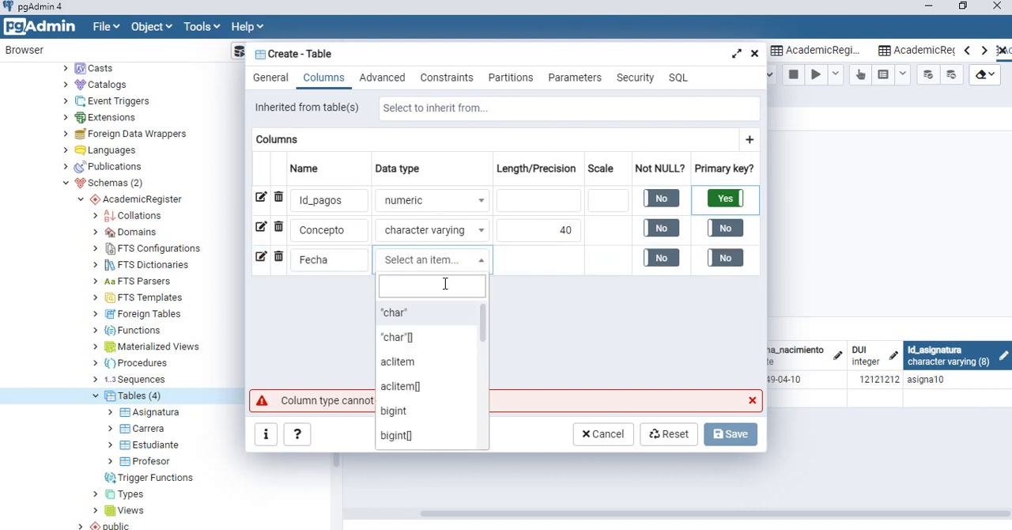
pyautogui.write('date')
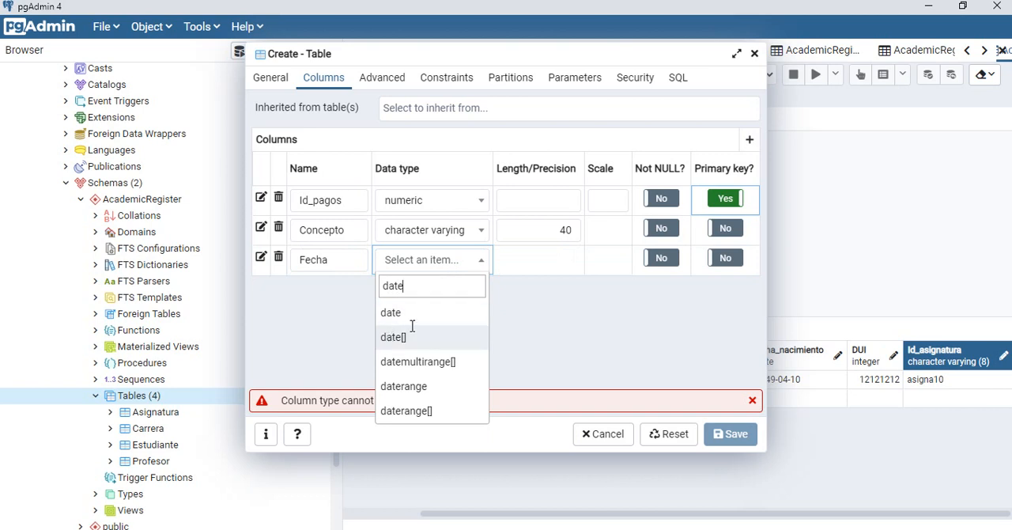
pyautogui.click(420, 312)
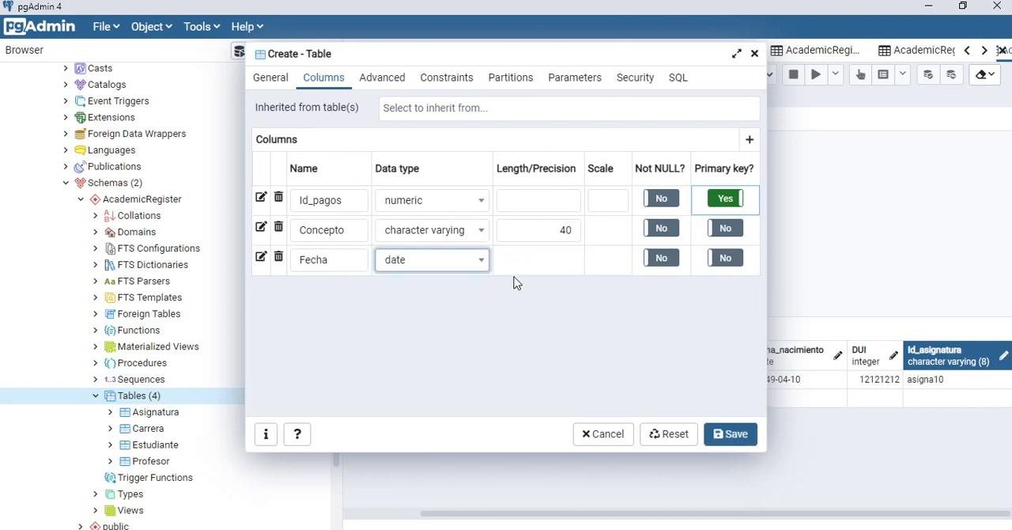
# Step: Check the FormaPago field in the Access diagram, and add a fourth column named FormaPAgo in pgAdmin
pyautogui.hotkey('alt', 'Tab')
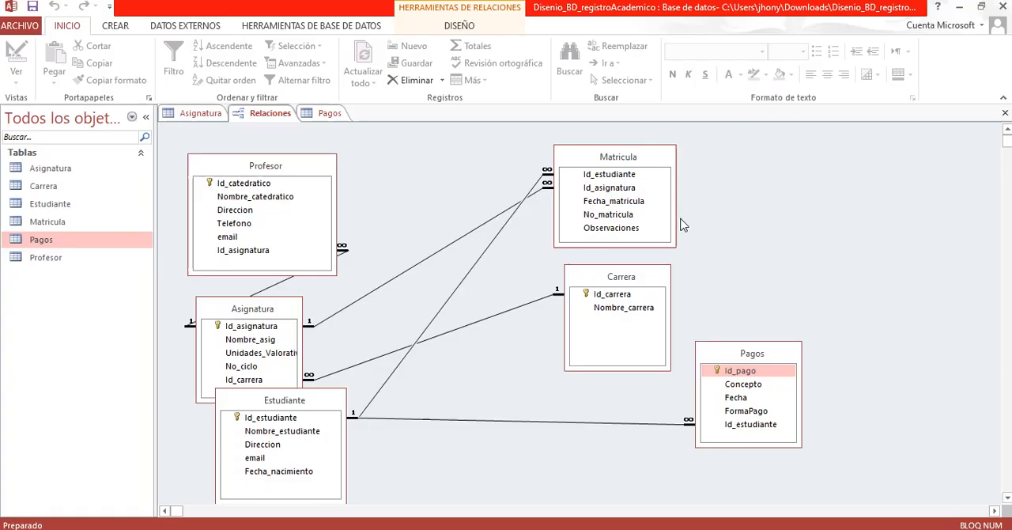
pyautogui.click(751, 413)
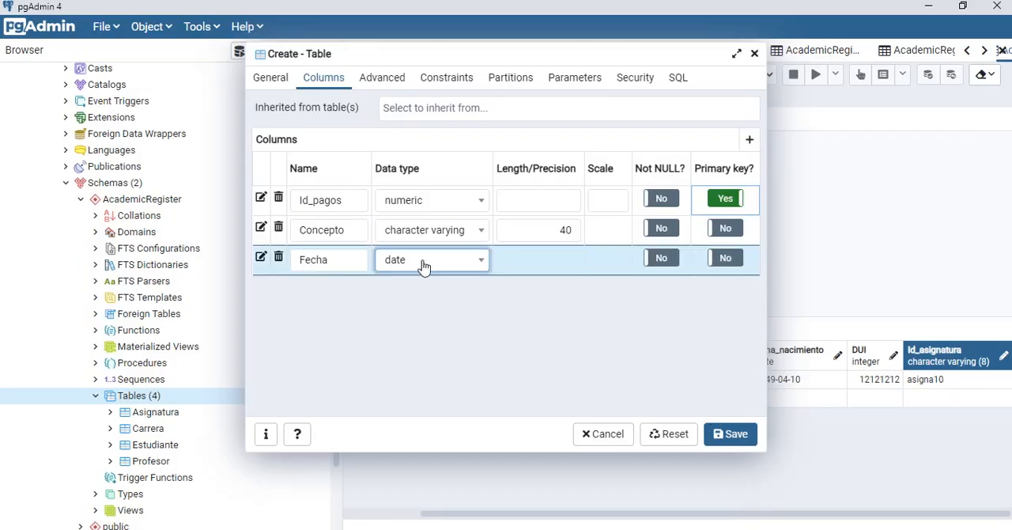
pyautogui.click(750, 139)
pyautogui.click(308, 291)
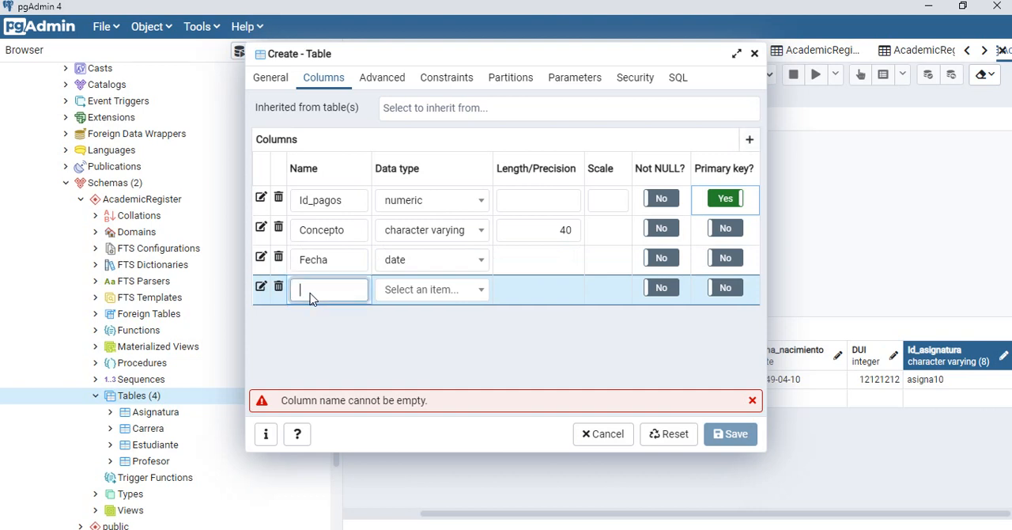
pyautogui.write('FormaPAgo')
# Step: Try to set the FormaPAgo column's data type to tex
pyautogui.click(399, 291)
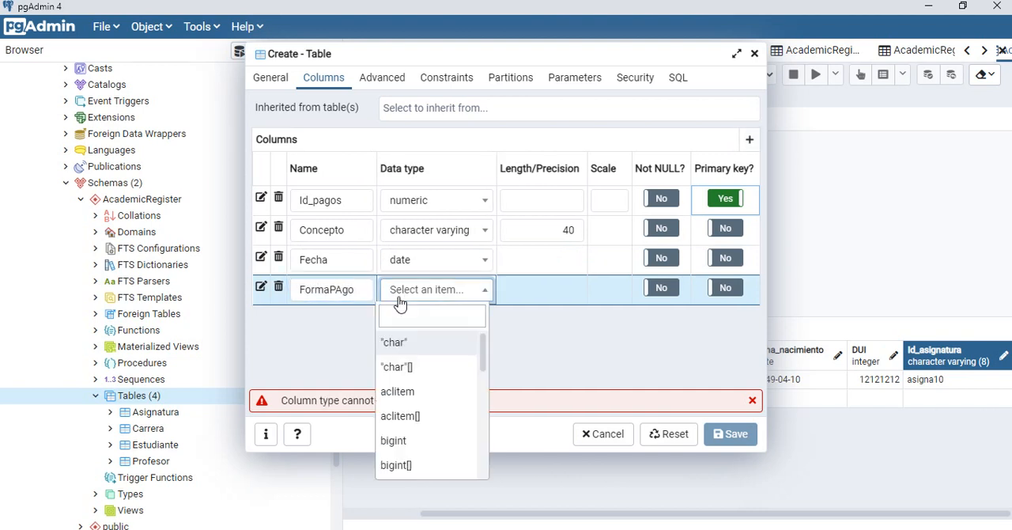
pyautogui.write('tec')
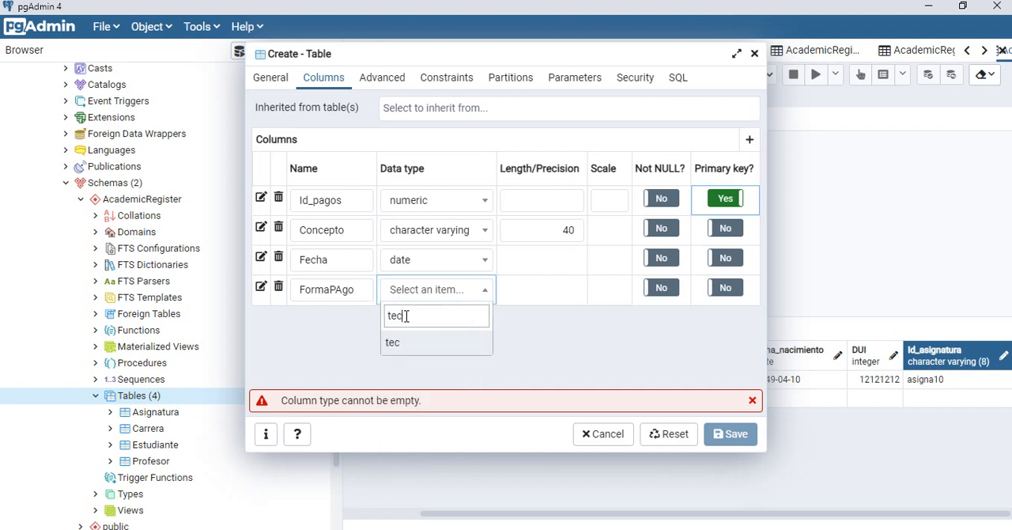
pyautogui.press('BackSpace')
pyautogui.write('x')
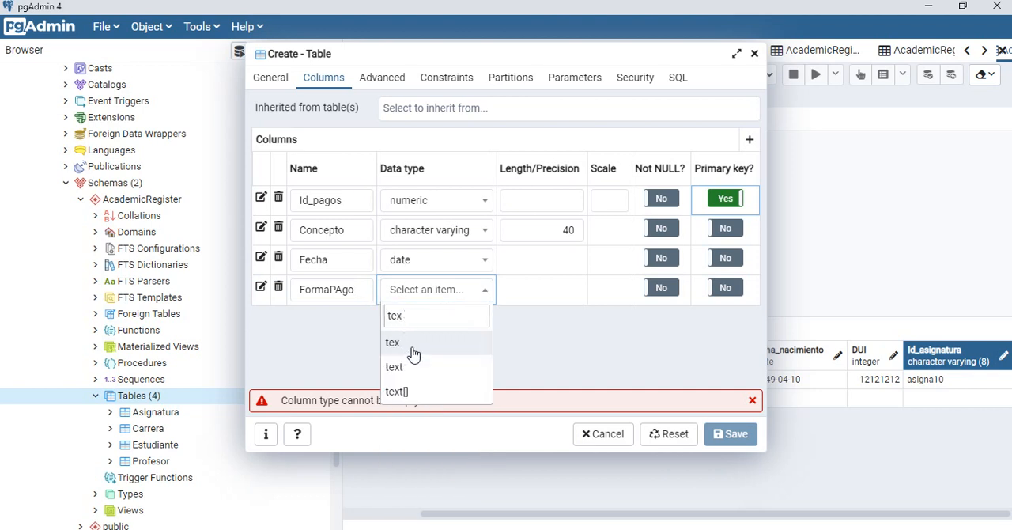
pyautogui.click(411, 345)
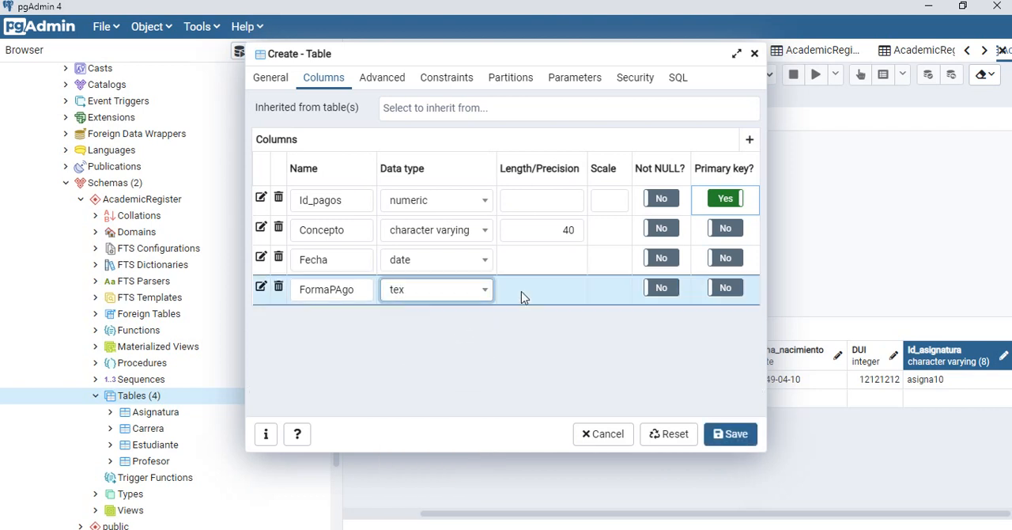
# Step: Set the FormaPAgo column's data type to "char" and add a fifth column row
pyautogui.click(469, 293)
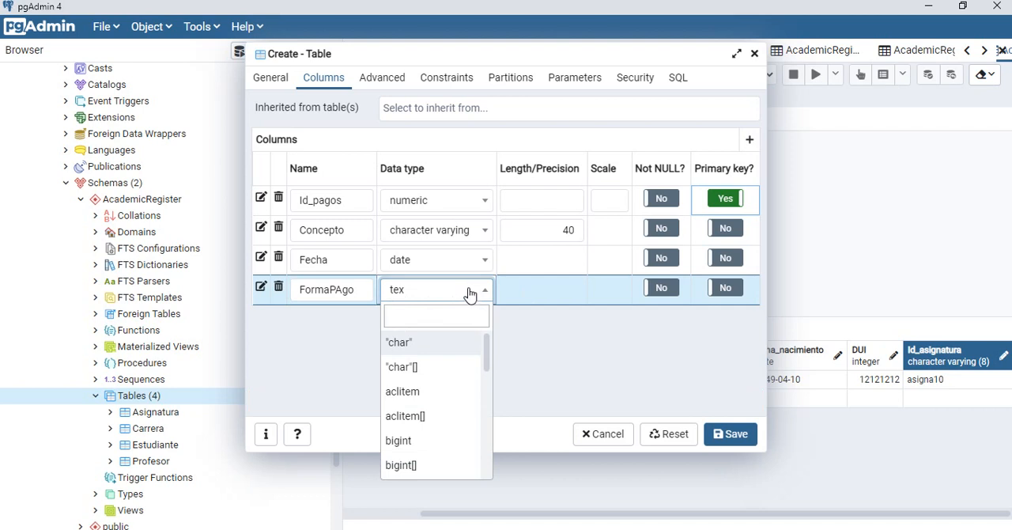
pyautogui.click(439, 341)
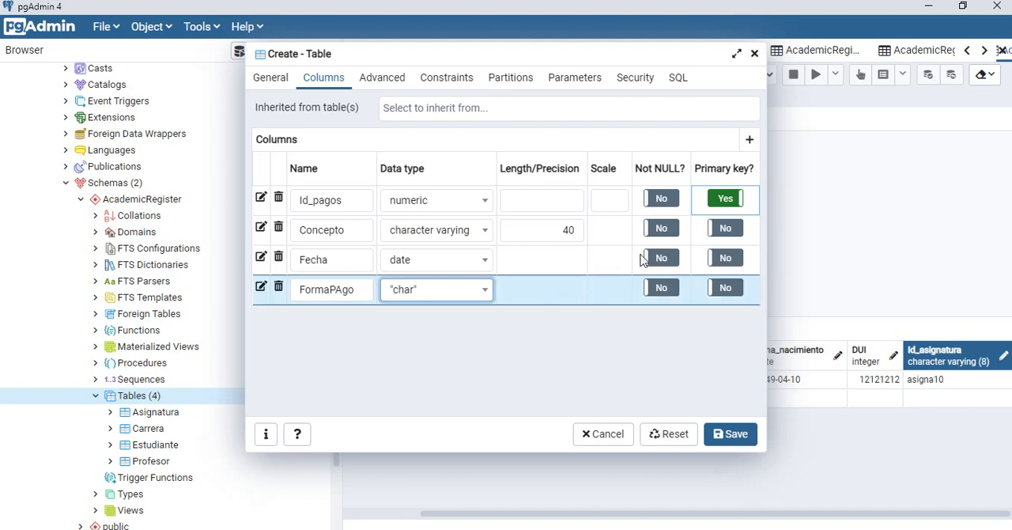
pyautogui.click(754, 147)
# Step: Switch to the Access relationships diagram, select Id_estudiante in Pagos, and move the Estudiante table closer to Pagos
pyautogui.hotkey('alt', 'Tab')
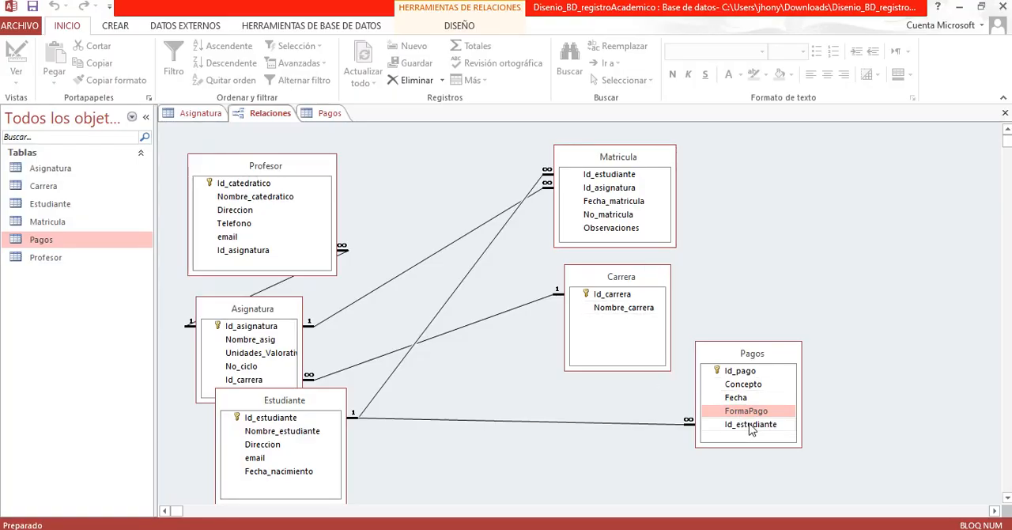
pyautogui.click(753, 426)
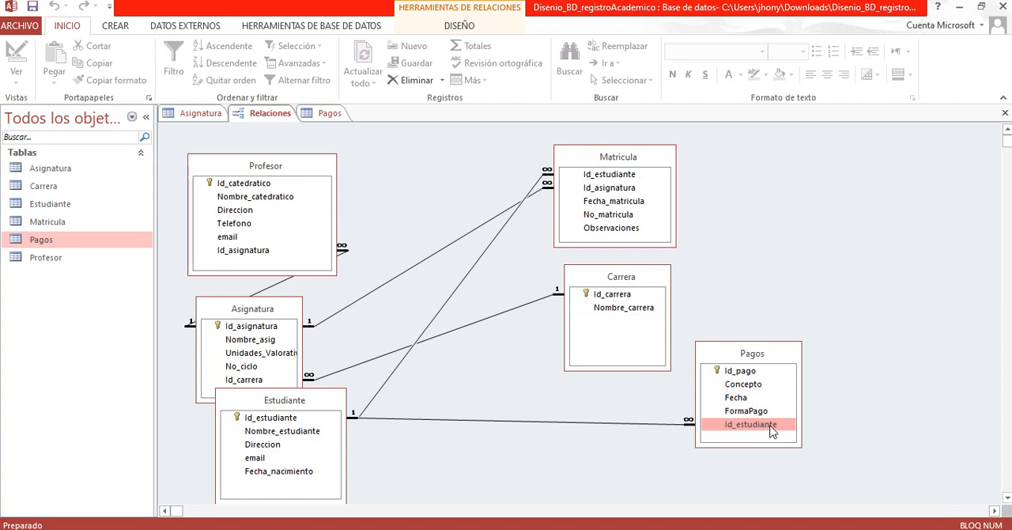
pyautogui.moveTo(773, 431); pyautogui.dragTo(473, 400)
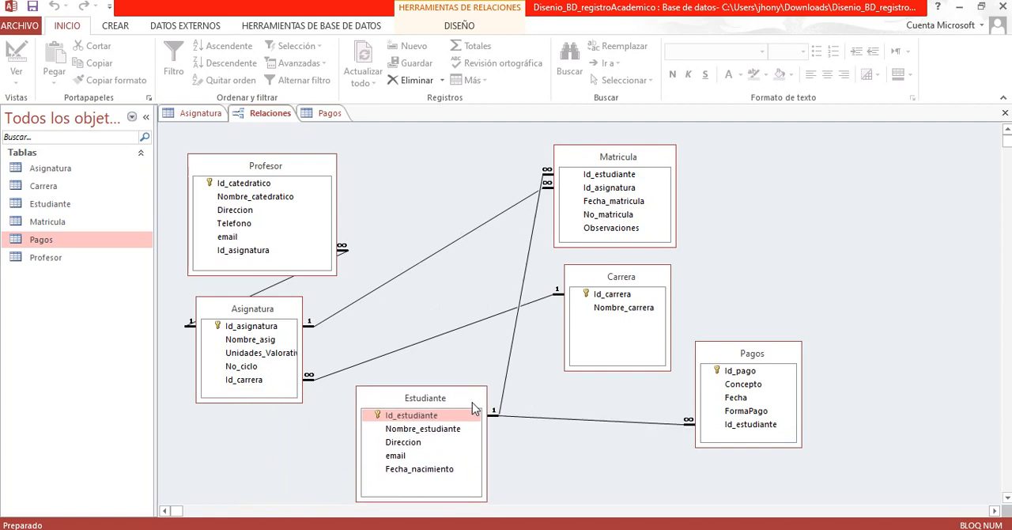
# Step: Examine the relationship between the Id_estudiante field in Pagos and the Id_estudiante key in Estudiante
pyautogui.click(759, 427)
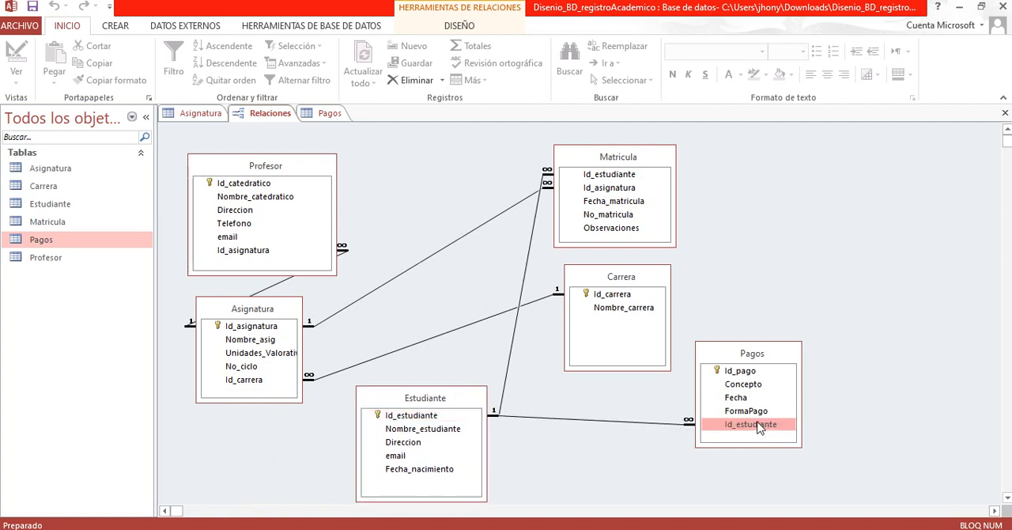
pyautogui.click(429, 420)
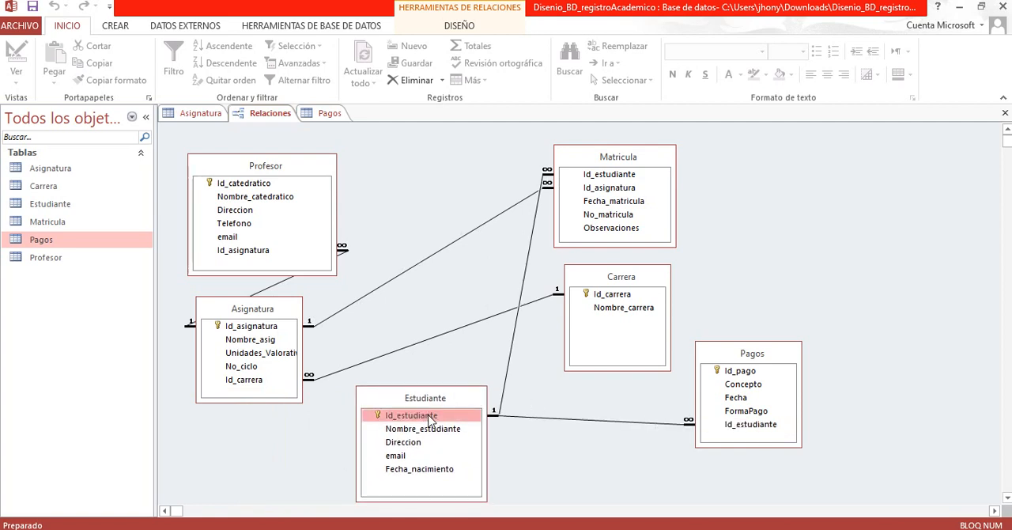
pyautogui.click(757, 427)
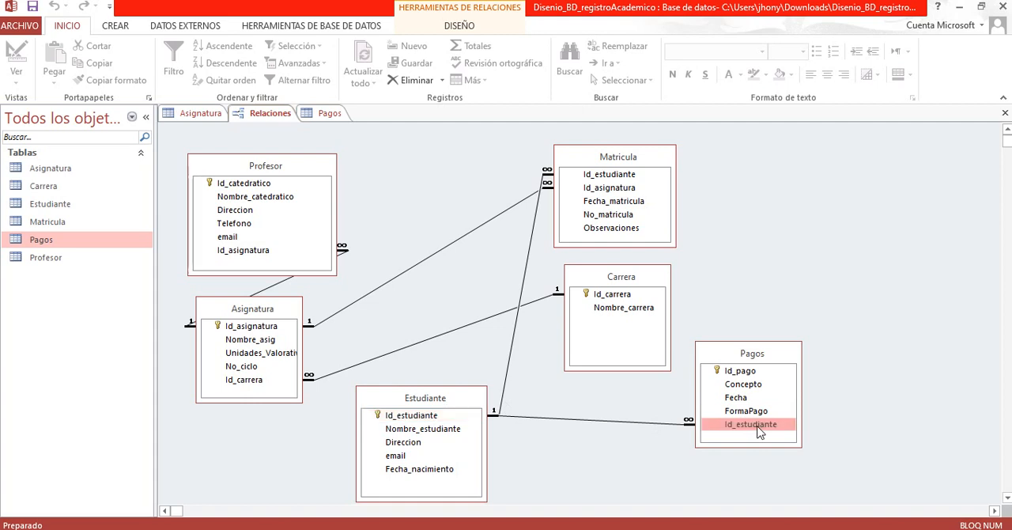
pyautogui.click(467, 416)
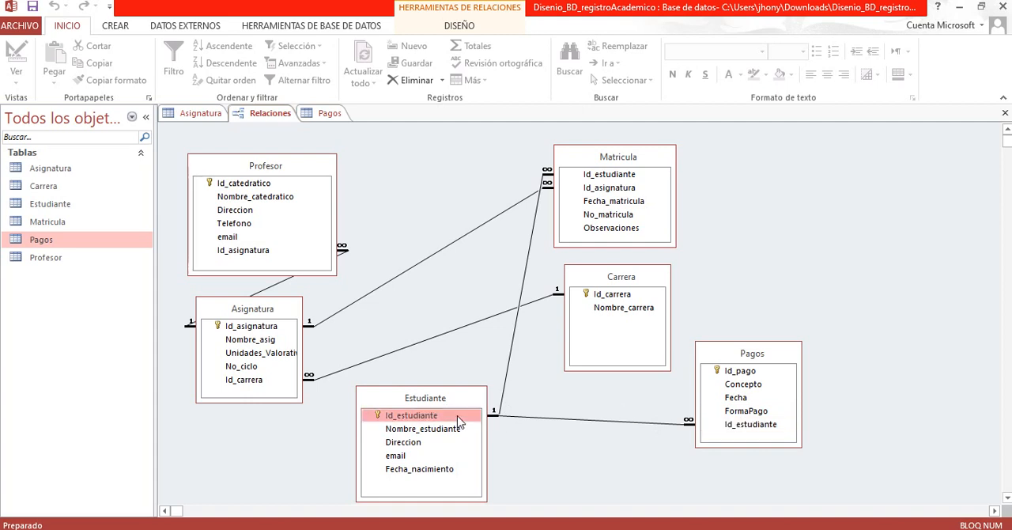
pyautogui.click(757, 427)
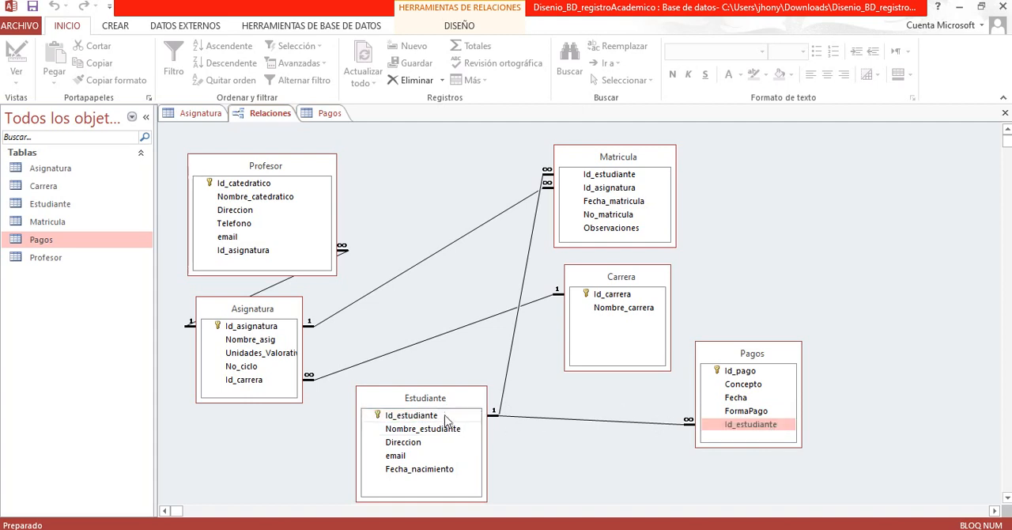
pyautogui.click(445, 417)
pyautogui.click(756, 427)
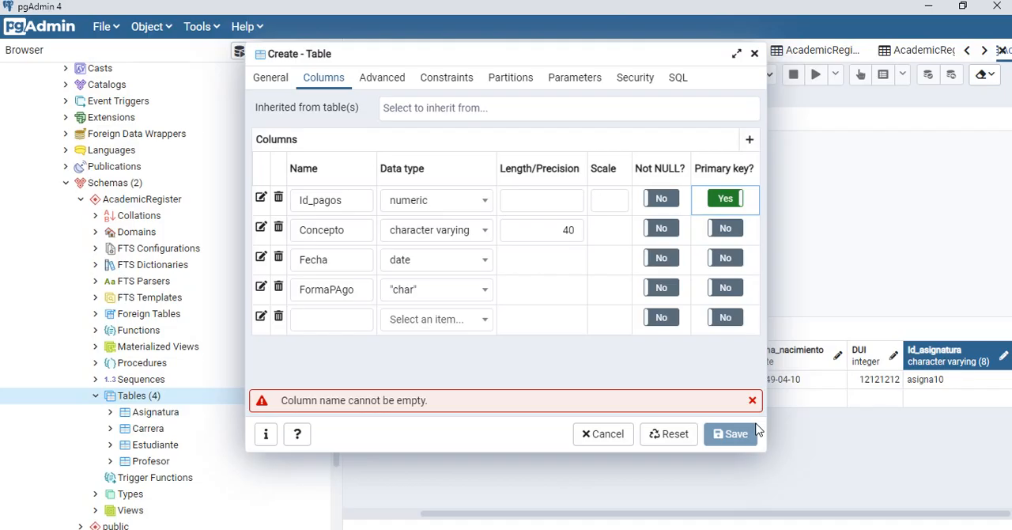
# Step: Switch back to pgAdmin and name the fifth column of the new table Id_estudiante
pyautogui.click(353, 324)
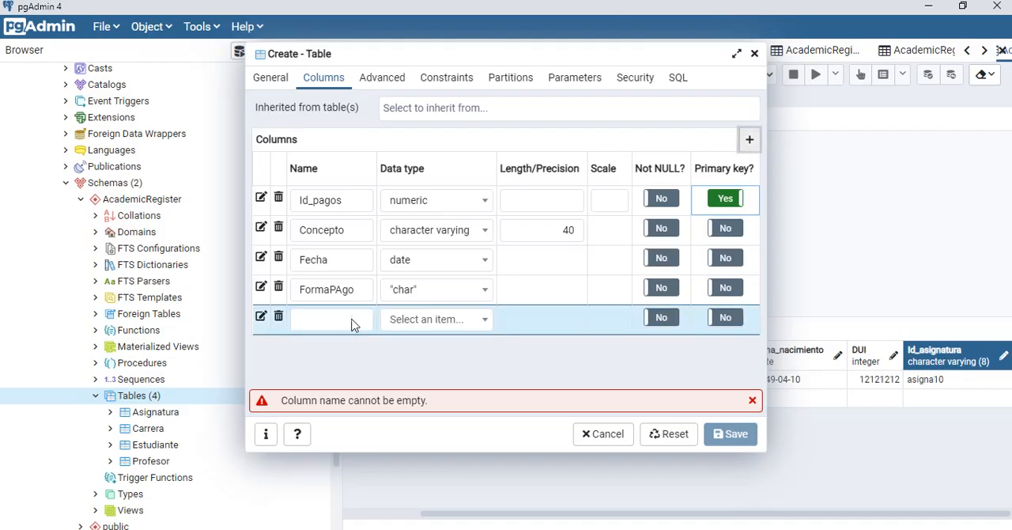
pyautogui.click(332, 319)
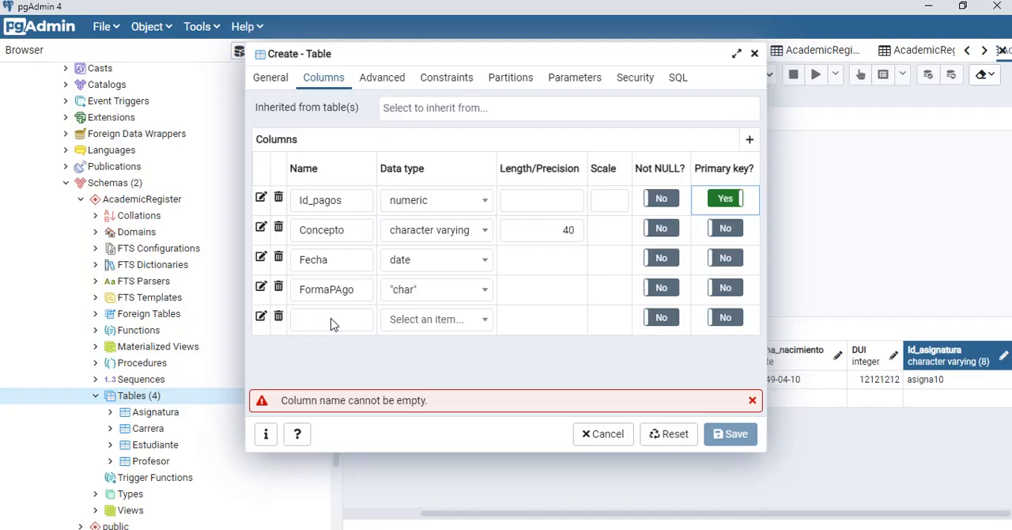
pyautogui.click(332, 320)
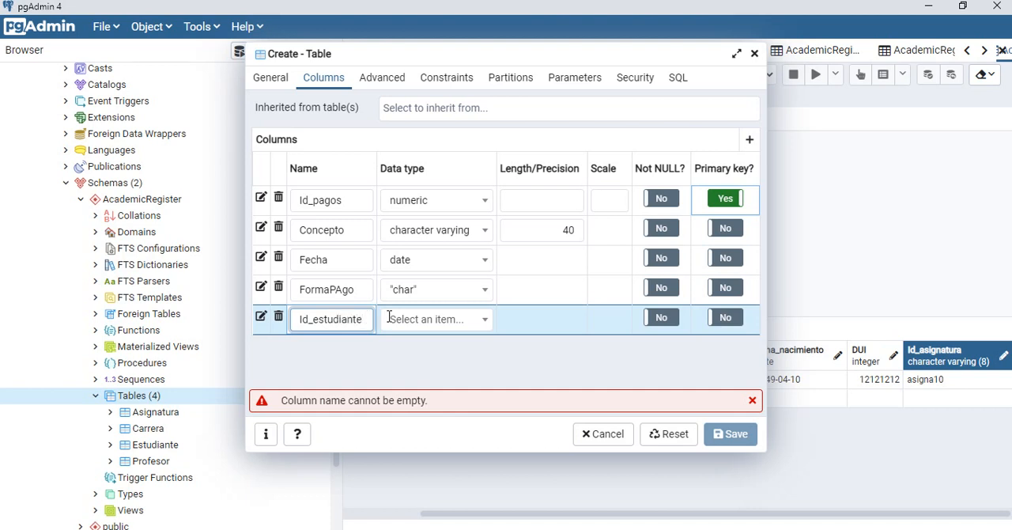
# Step: Check the Access relationships diagram, and try to set the Id_estudiante column's data type to interger in pgAdmin
pyautogui.click(417, 319)
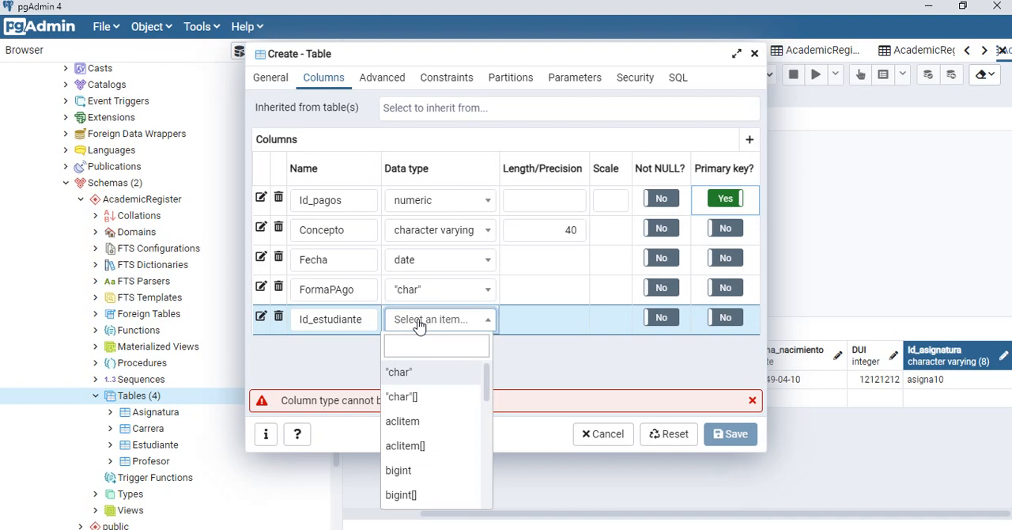
pyautogui.hotkey('alt', 'Tab')
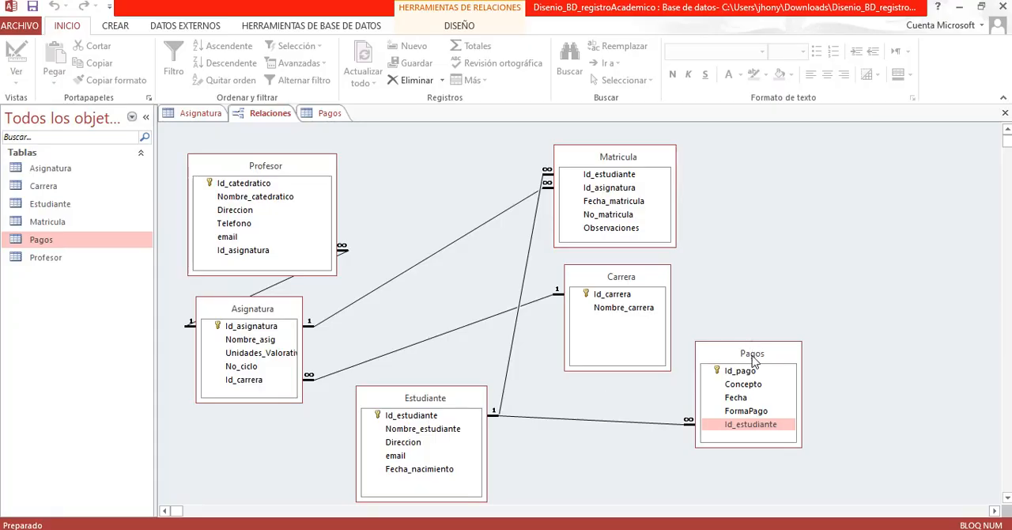
pyautogui.hotkey('alt', 'Tab')
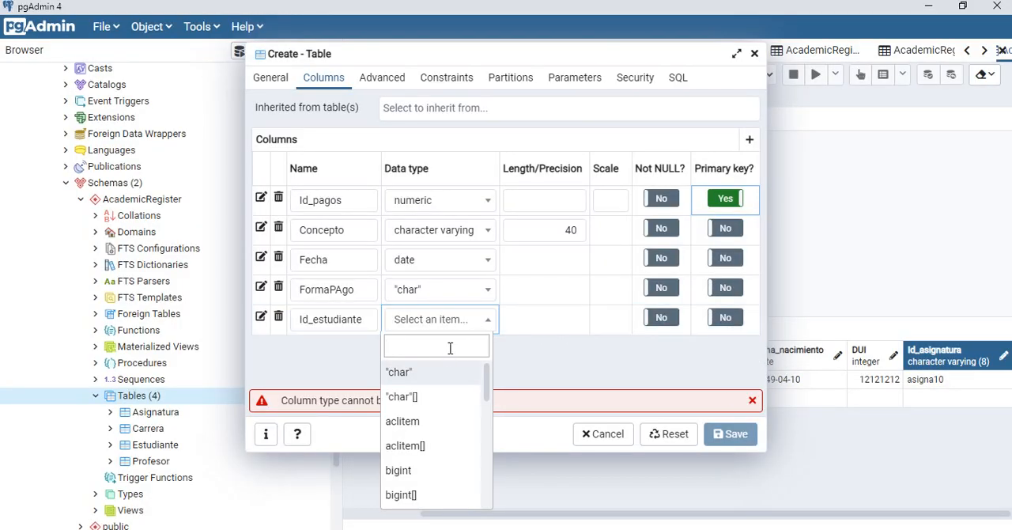
pyautogui.write('inter')
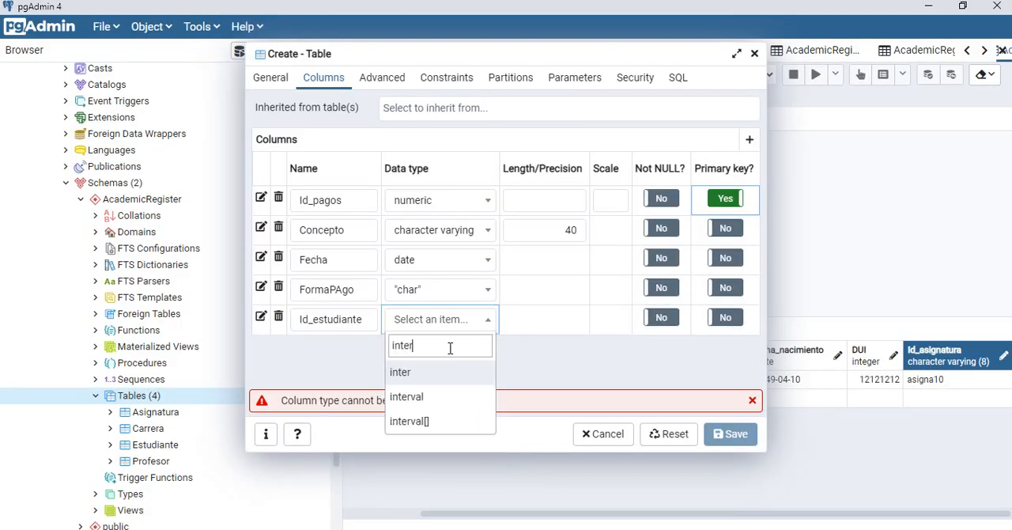
pyautogui.write('ge')
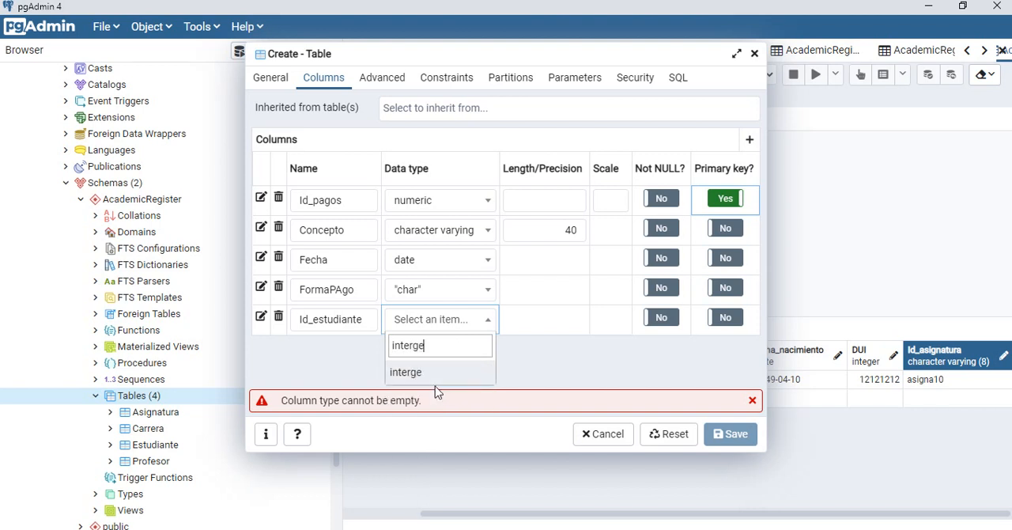
pyautogui.write('r')
pyautogui.click(448, 374)
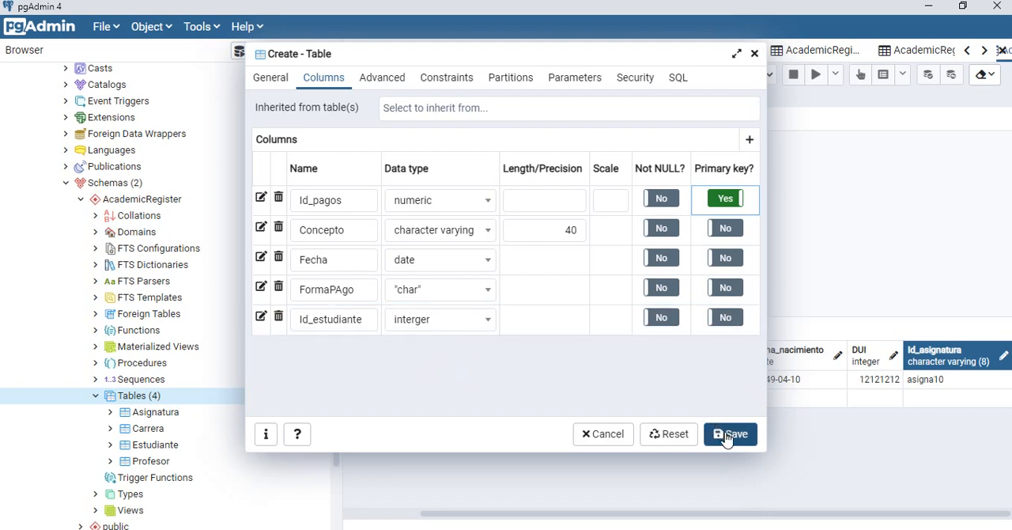
# Step: Examine the column definitions in the Estudiante table's properties, moving the dialog aside to compare, and close it
pyautogui.rightClick(161, 453)
pyautogui.click(199, 437)
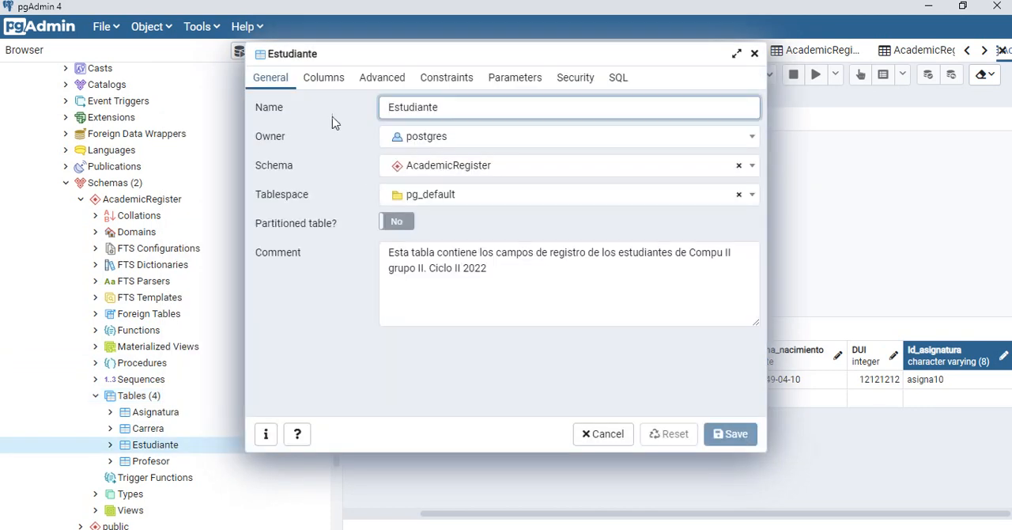
pyautogui.click(322, 79)
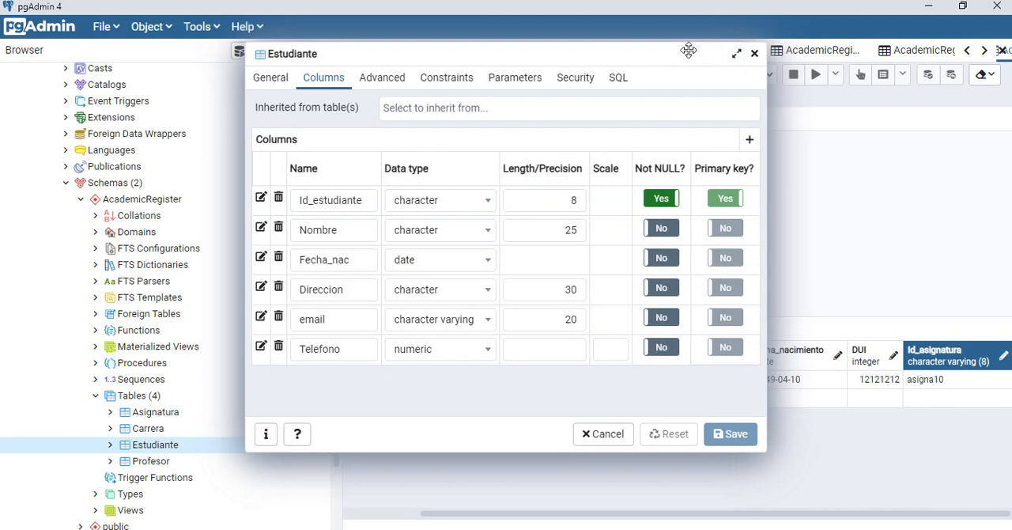
pyautogui.moveTo(688, 50); pyautogui.dragTo(508, 82)
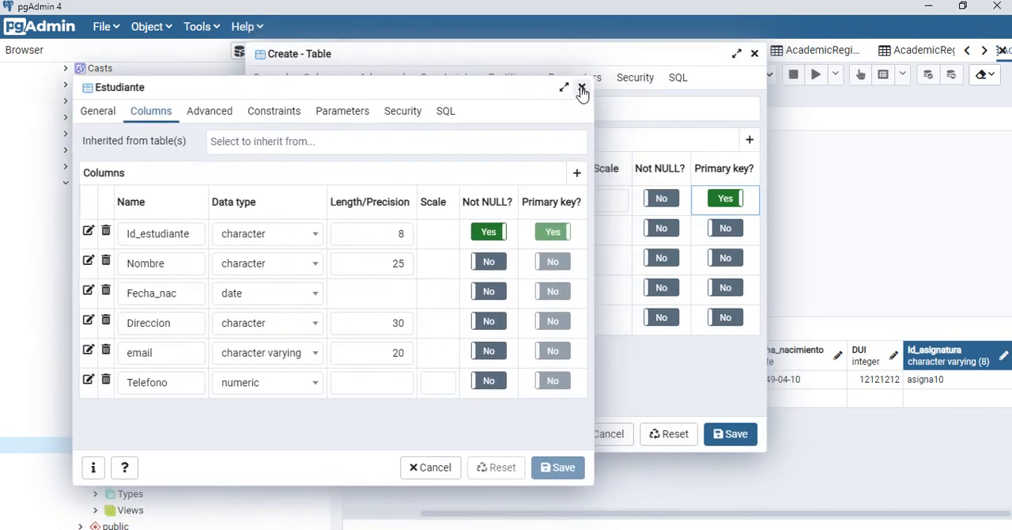
pyautogui.click(581, 92)
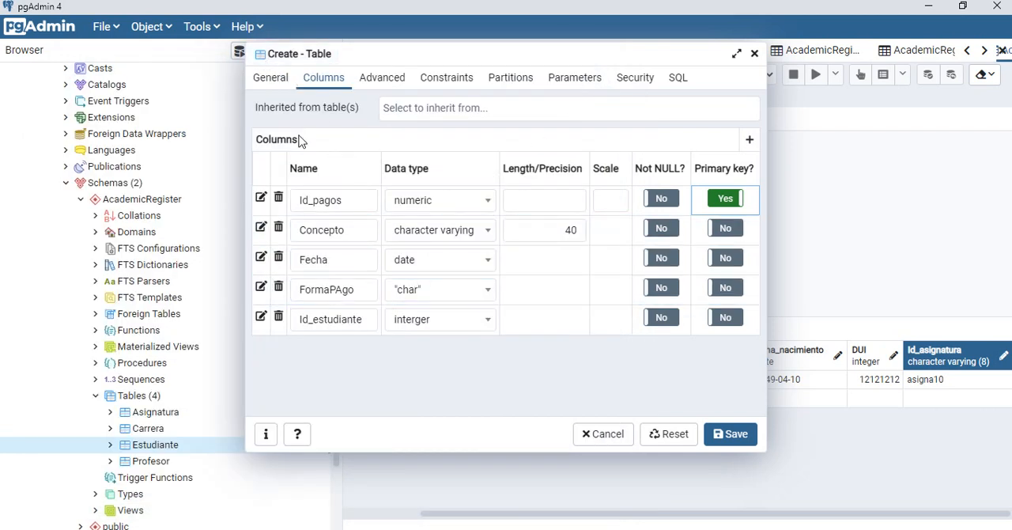
# Step: Reopen the Estudiante table's properties and recheck the data type and length of its Id_estudiante column
pyautogui.click(488, 323)
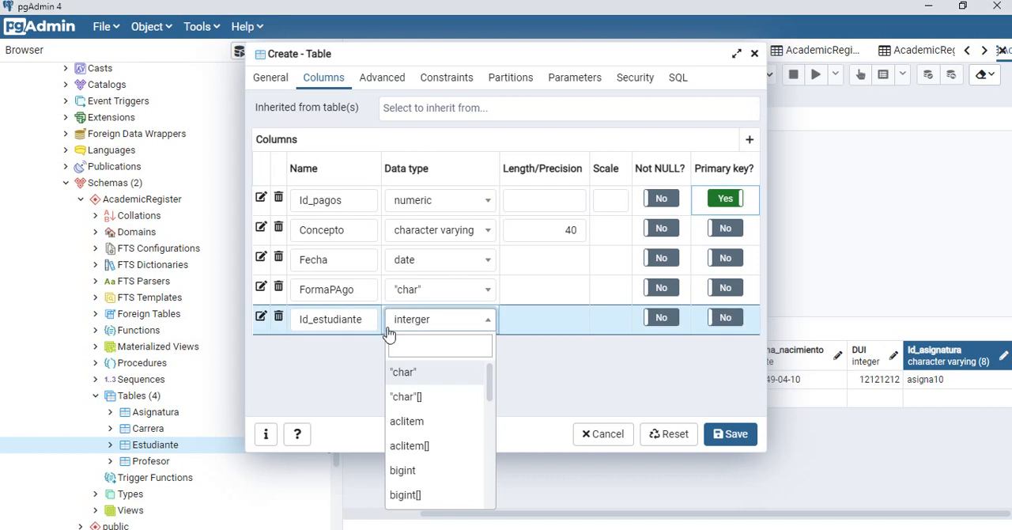
pyautogui.rightClick(167, 451)
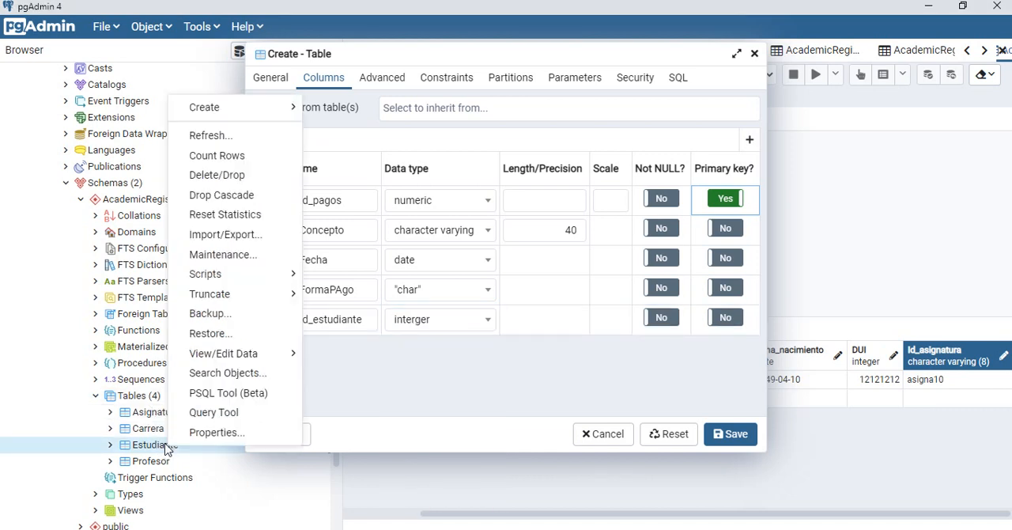
pyautogui.click(217, 433)
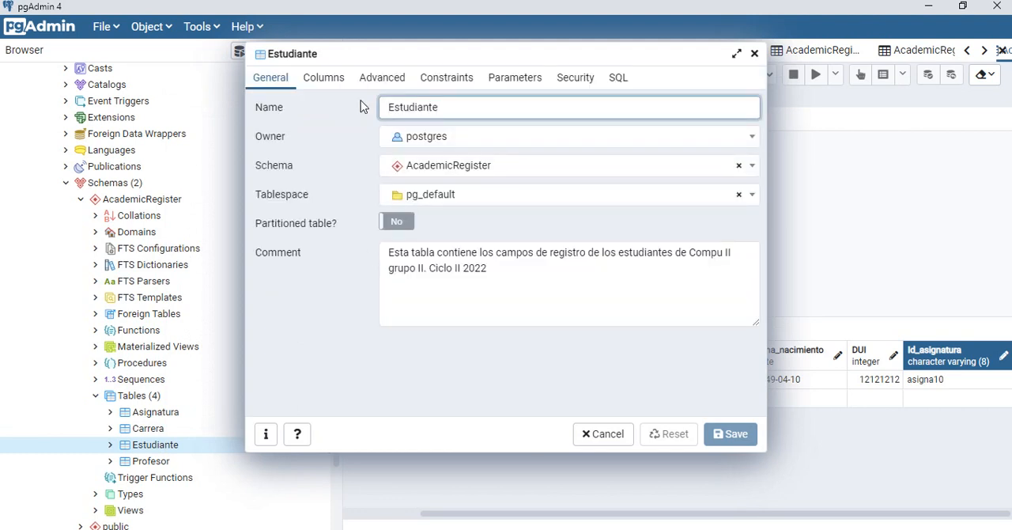
pyautogui.click(340, 82)
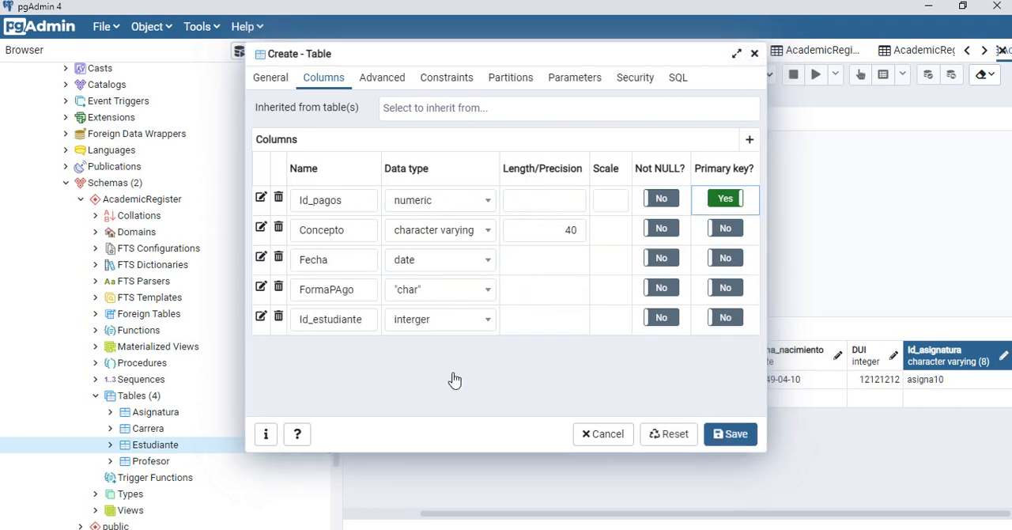
# Step: Set the new table's Id_estudiante column to the character data type and open its length for editing
pyautogui.click(478, 328)
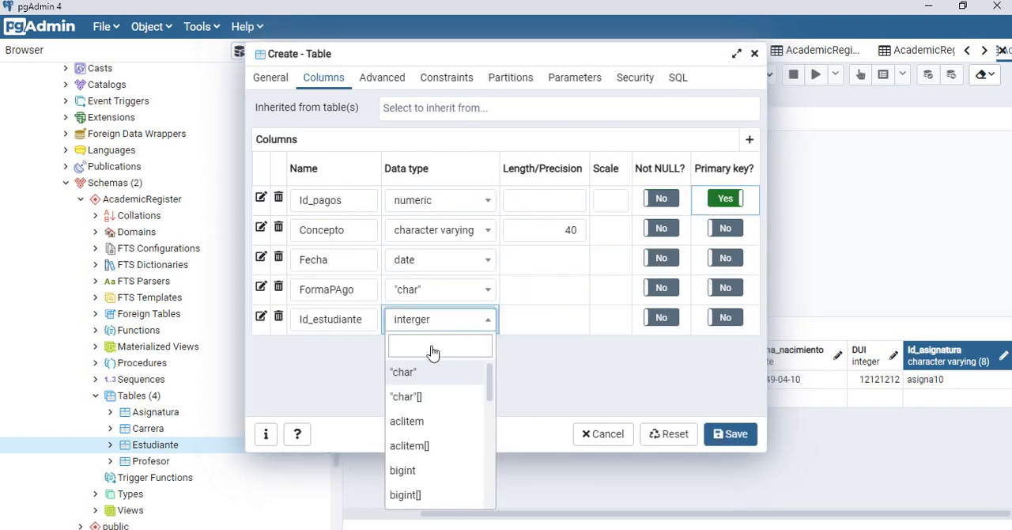
pyautogui.write('cha')
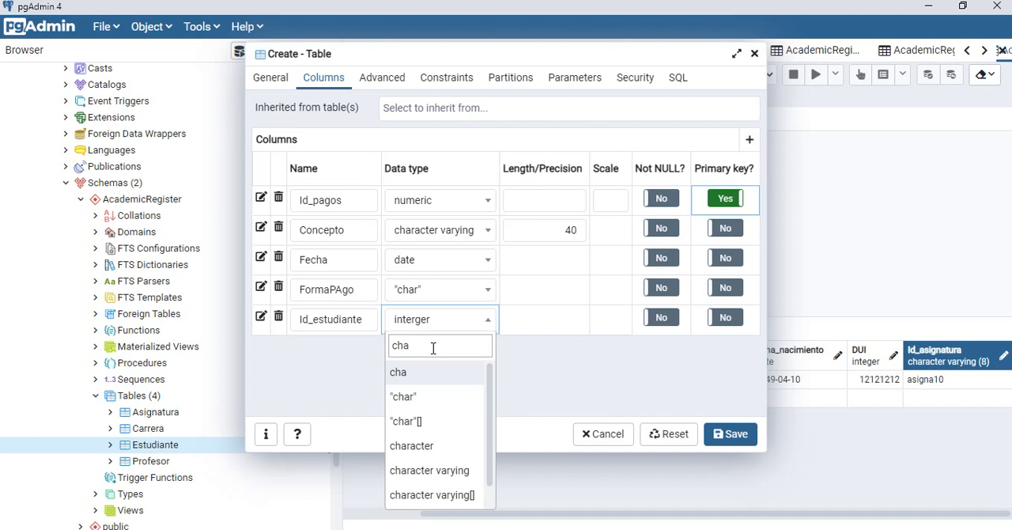
pyautogui.click(433, 447)
pyautogui.click(538, 316)
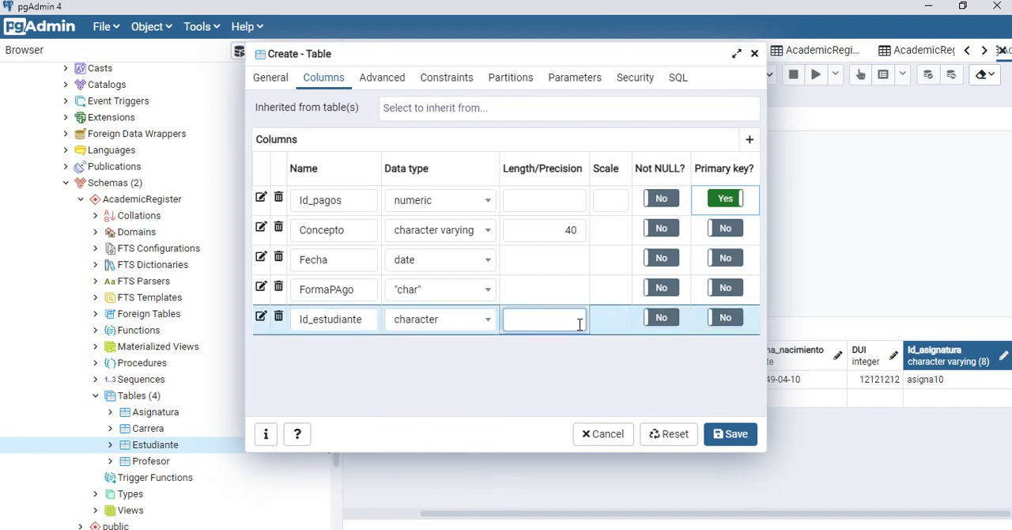
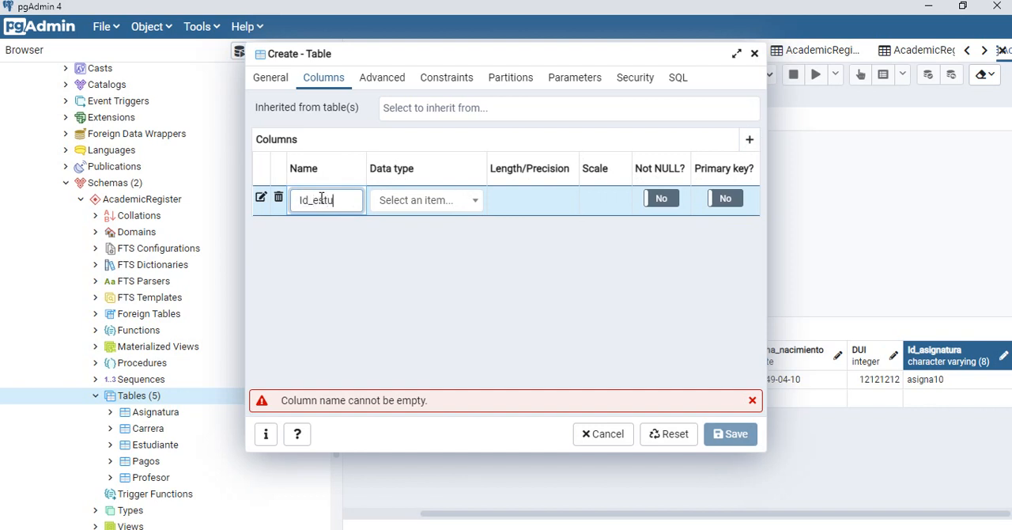
# Step: Set the Id_estudiante column's length to 8, check Matricula in the Access diagram, and add a second column named Id_asignatura in pgAdmin
pyautogui.write('te')
pyautogui.click(553, 204)
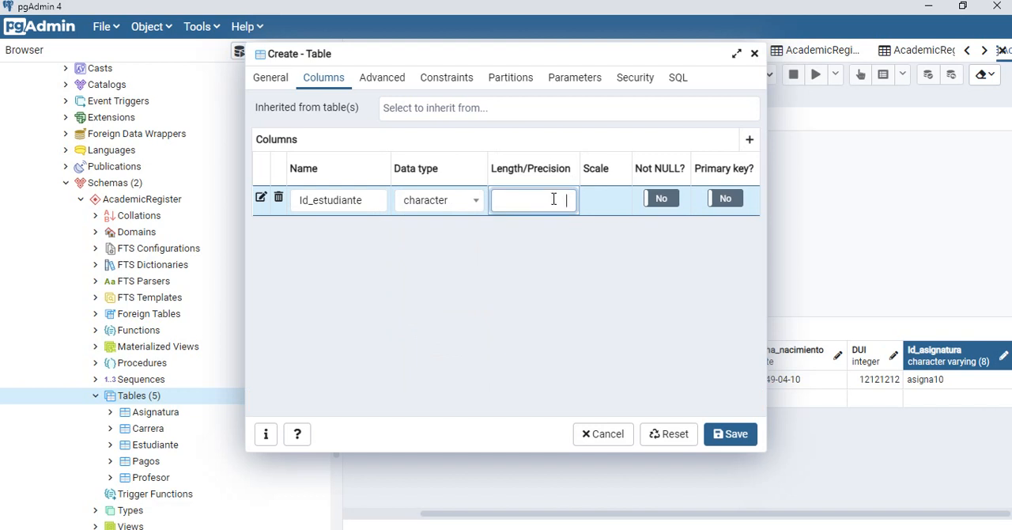
pyautogui.click(750, 140)
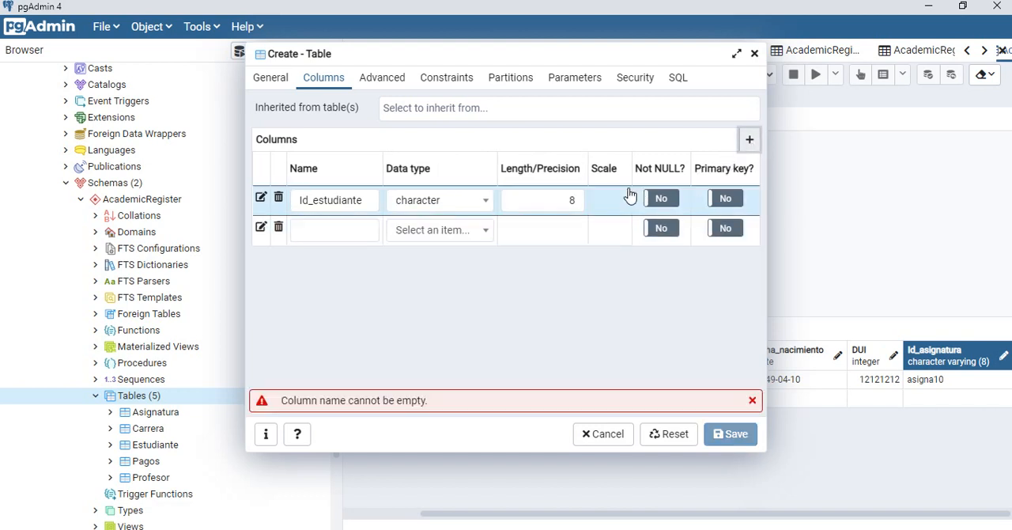
pyautogui.click(340, 230)
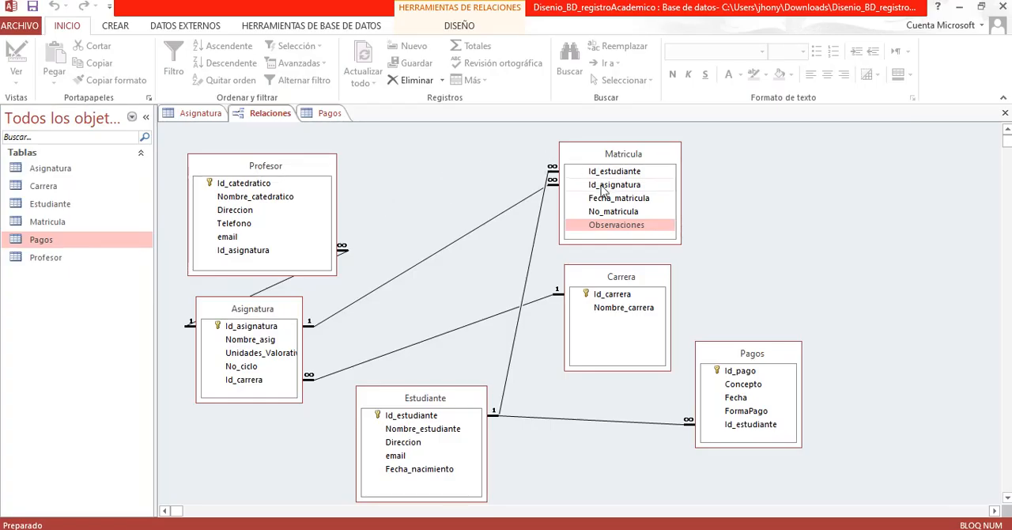
pyautogui.click(609, 185)
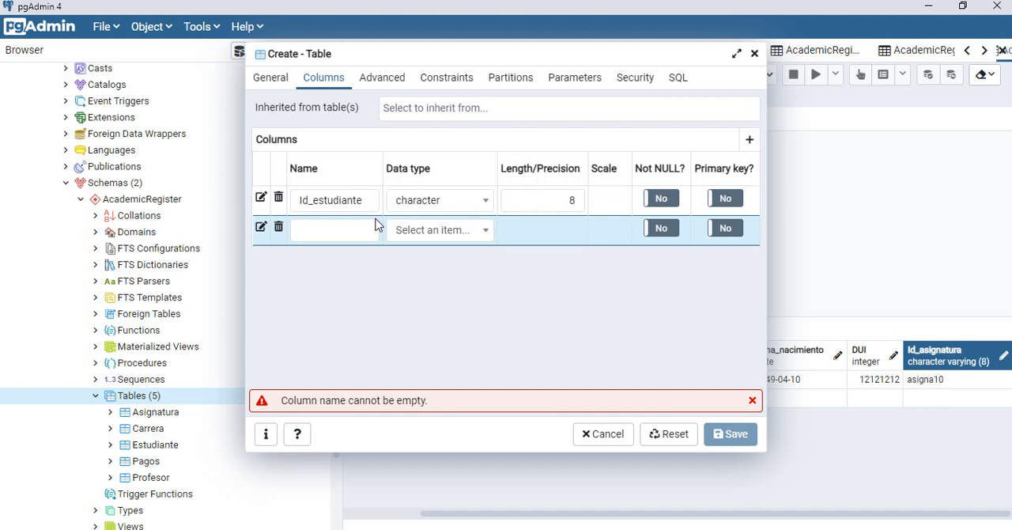
pyautogui.click(355, 230)
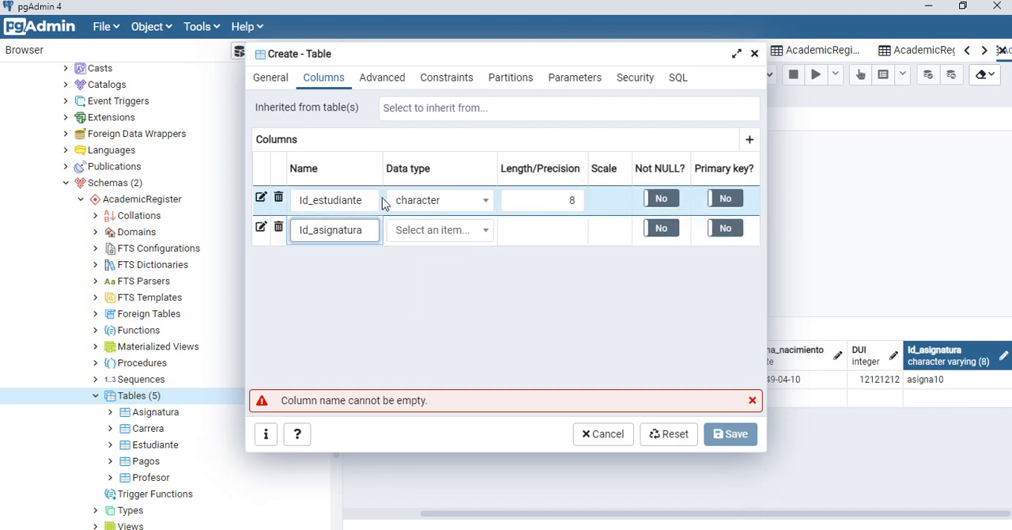
# Step: Open the existing Asignatura table's properties, check the data type and length of its Id_asignatura column, and close them
pyautogui.rightClick(167, 418)
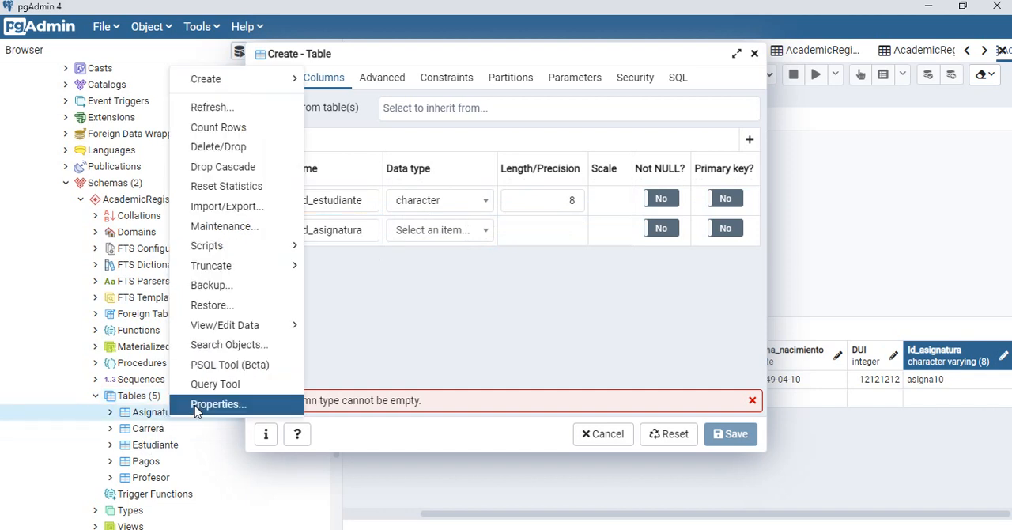
pyautogui.click(201, 405)
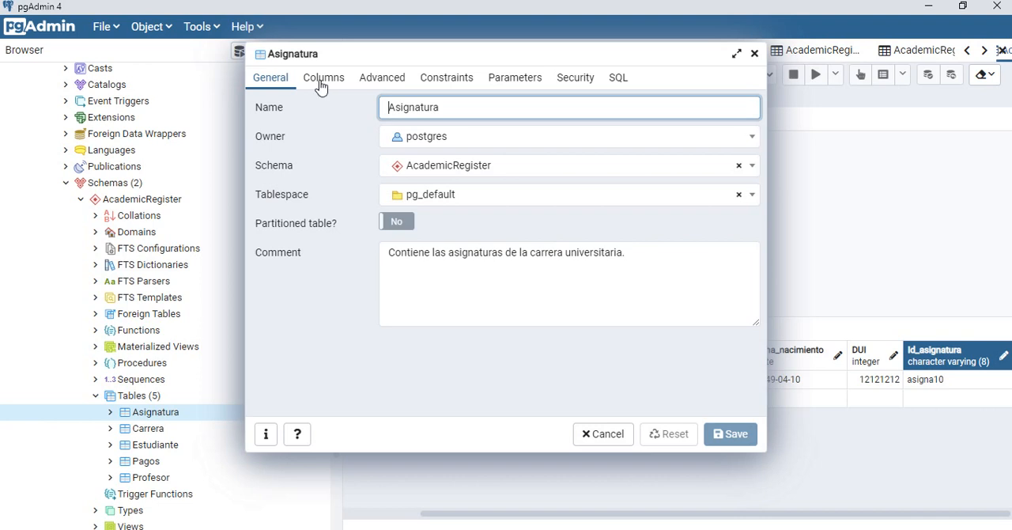
pyautogui.click(320, 85)
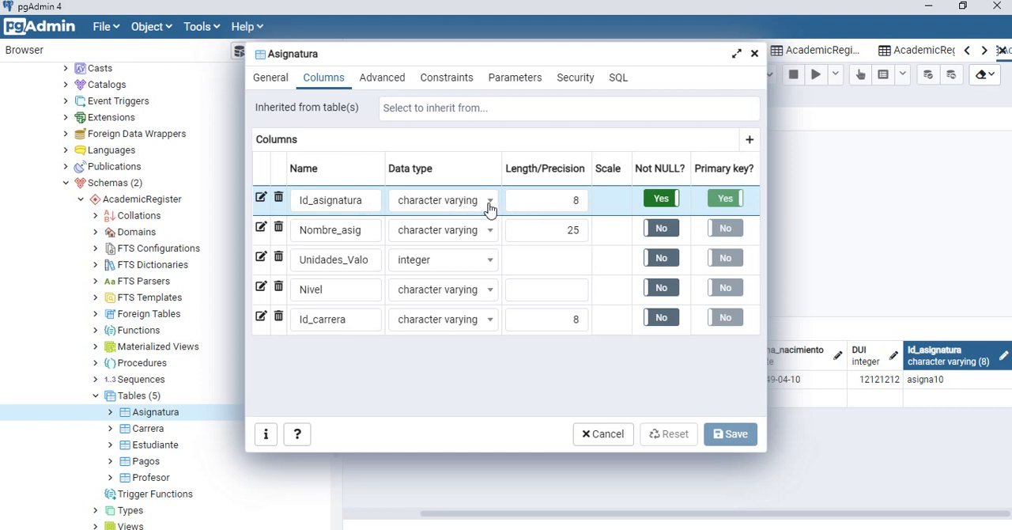
pyautogui.click(754, 56)
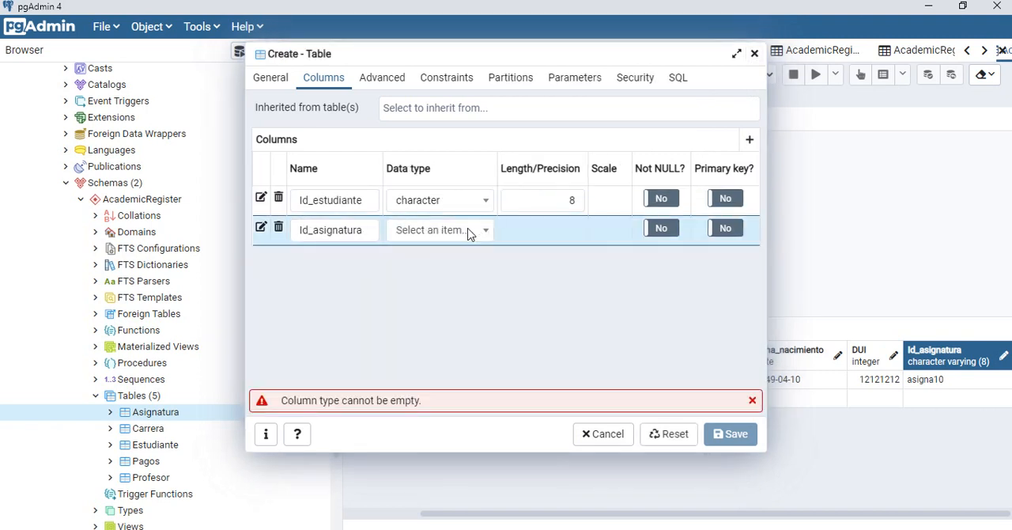
# Step: Set the new table's Id_asignatura column to the character varying data type with a length of 8
pyautogui.click(465, 231)
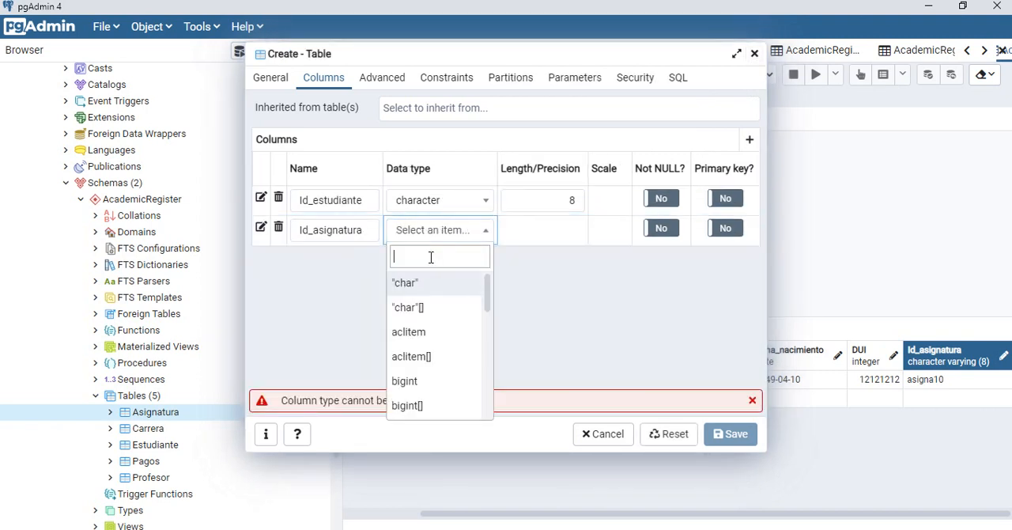
pyautogui.write('char')
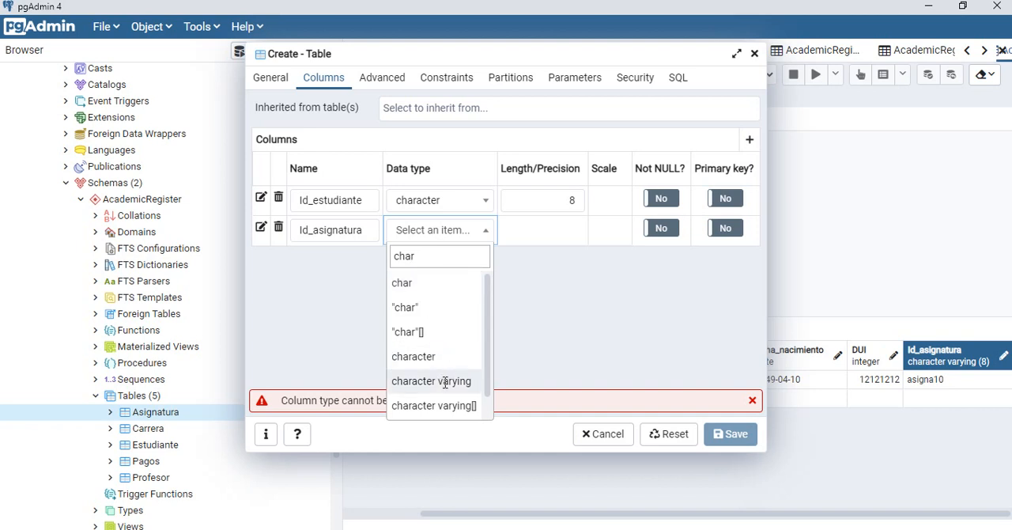
pyautogui.click(448, 382)
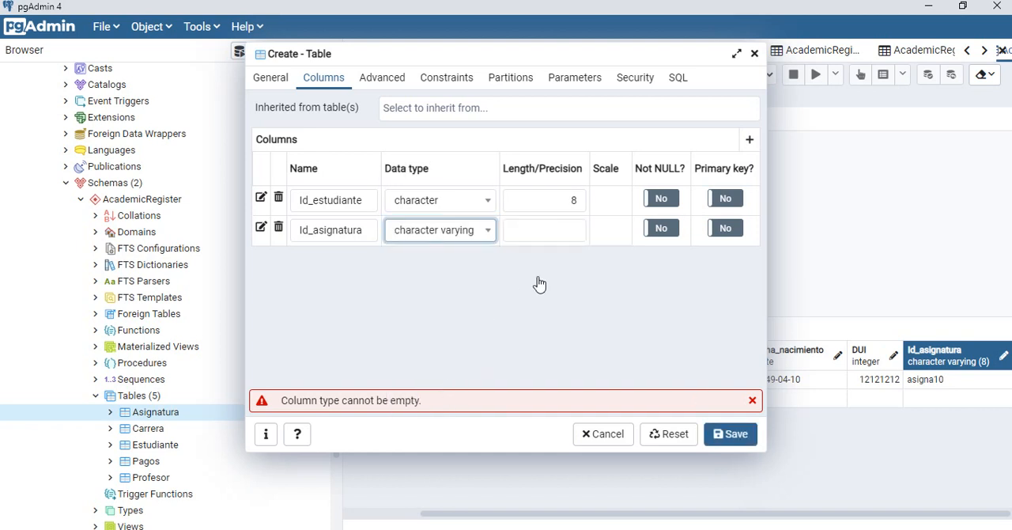
pyautogui.click(559, 232)
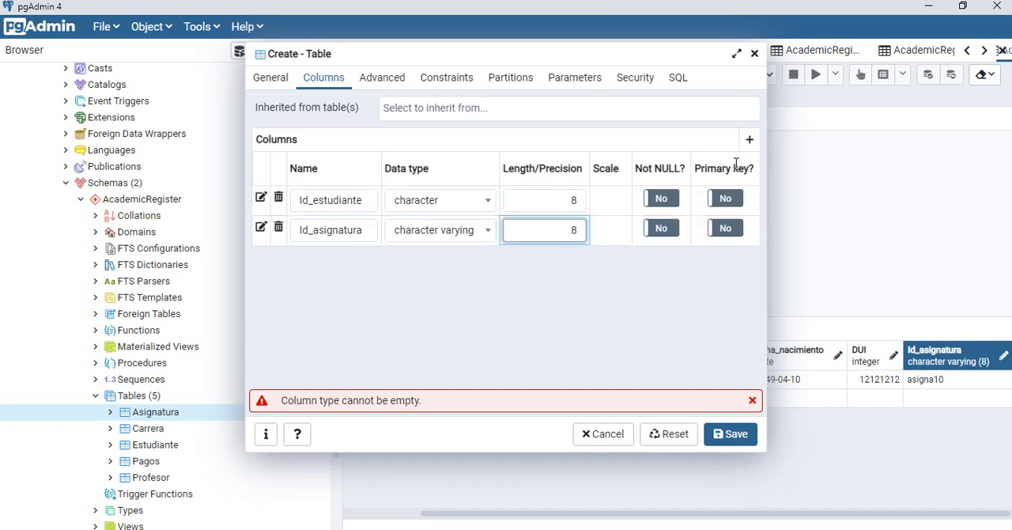
# Step: Add a third column named Fecha_matricula with the date data type, following the Matricula table in the Access diagram
pyautogui.click(749, 140)
pyautogui.click(355, 262)
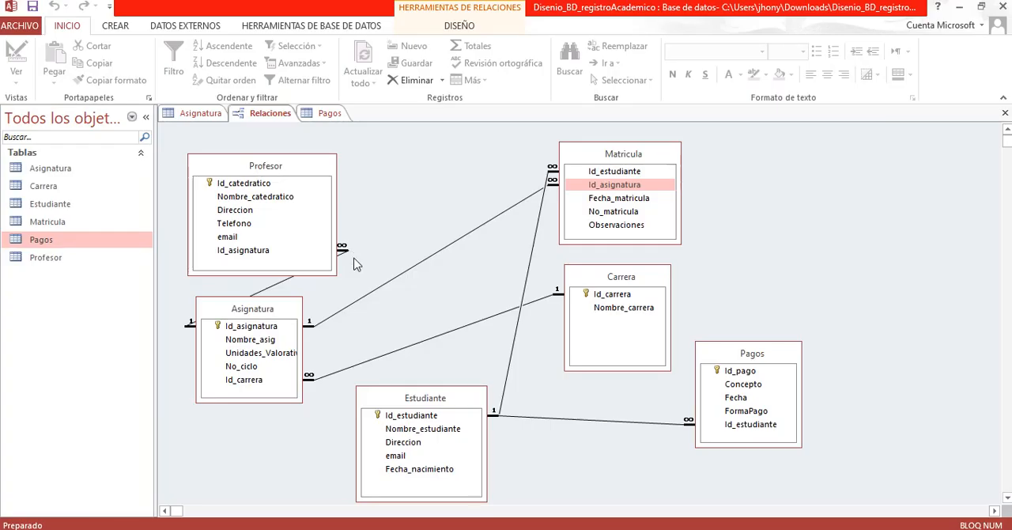
pyautogui.click(605, 203)
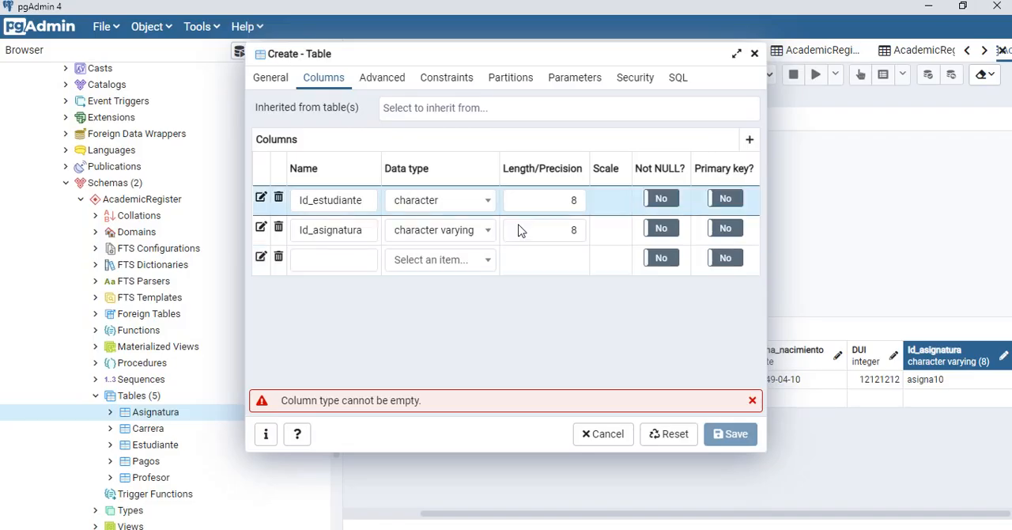
pyautogui.click(356, 260)
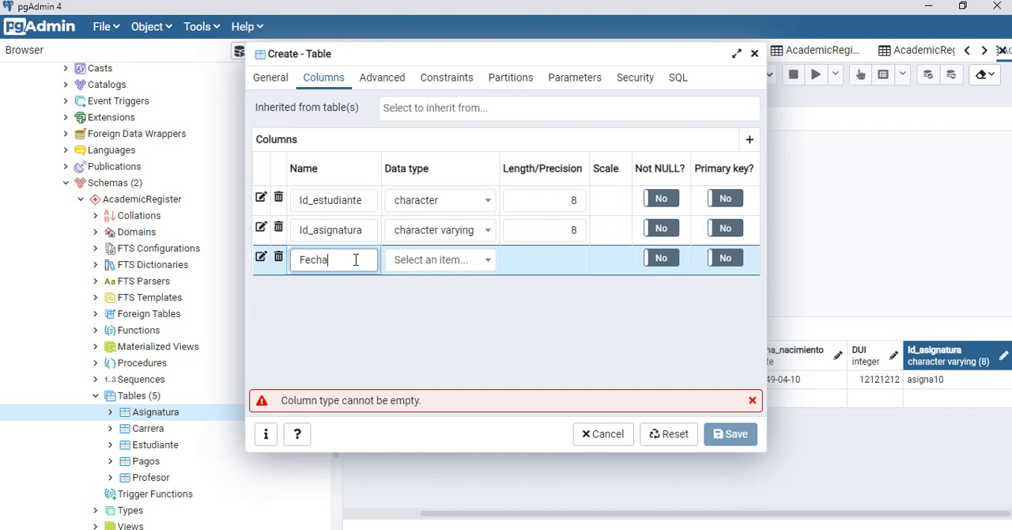
pyautogui.write('Fecha_matricula')
pyautogui.press('BackSpace')
pyautogui.write('la')
pyautogui.click(403, 262)
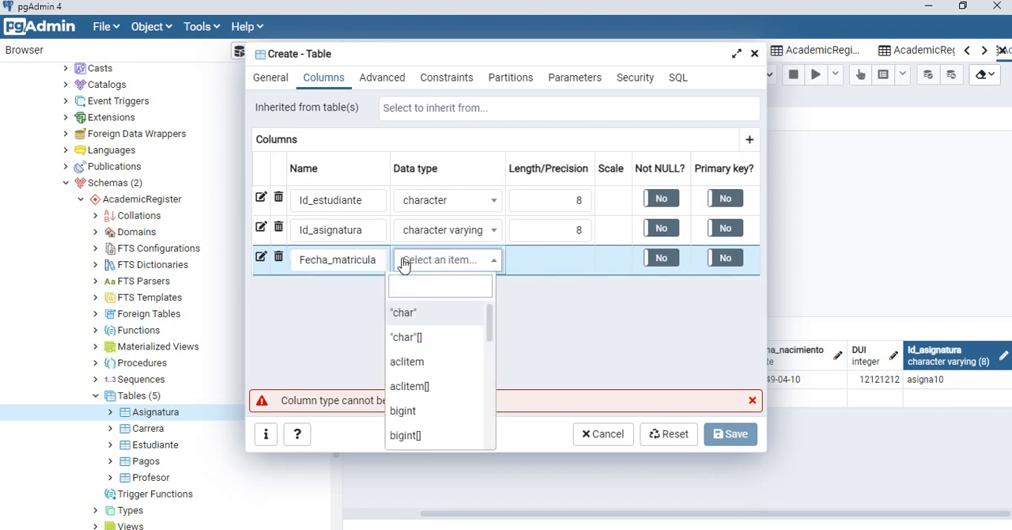
pyautogui.write('da')
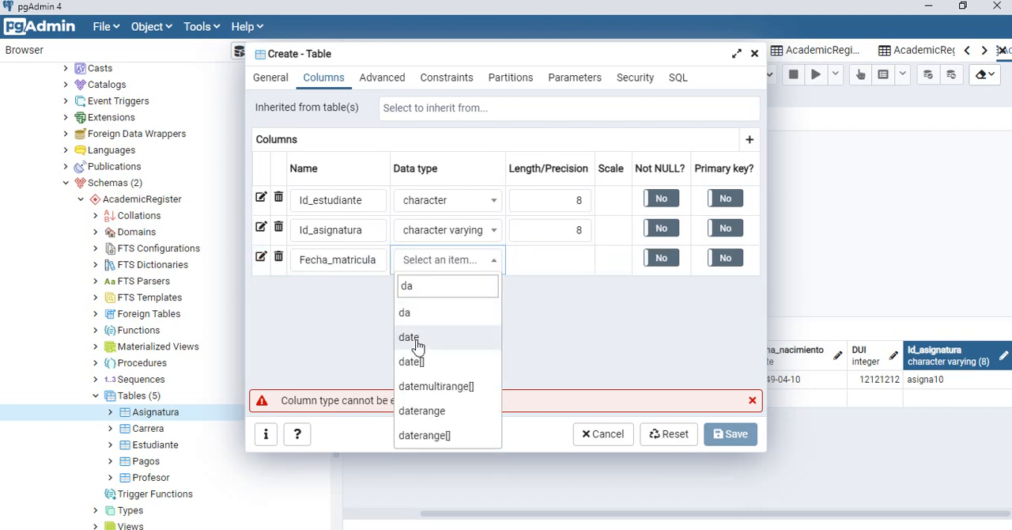
pyautogui.click(418, 344)
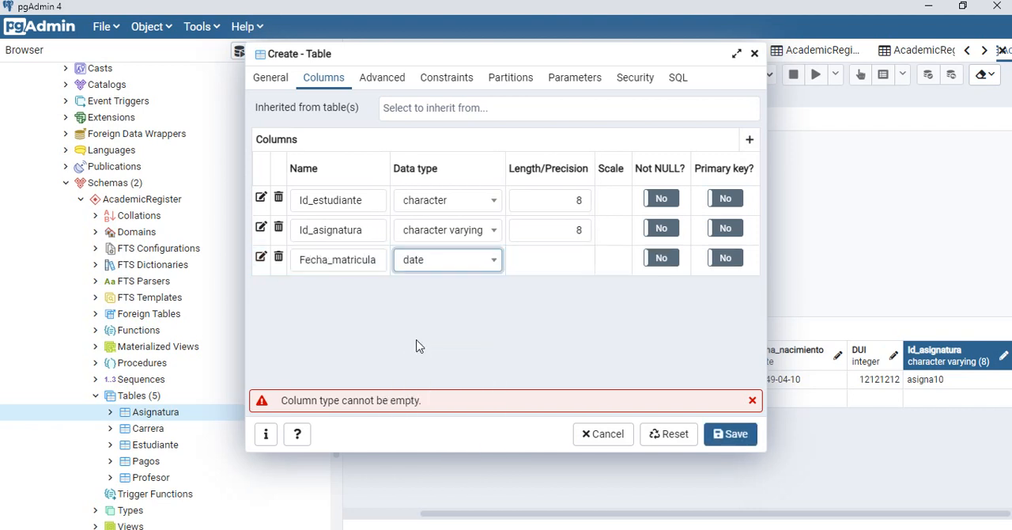
# Step: Add a fourth column named No_matricula with the integer data type, checking its name in the Access relationships diagram
pyautogui.click(749, 140)
pyautogui.click(341, 291)
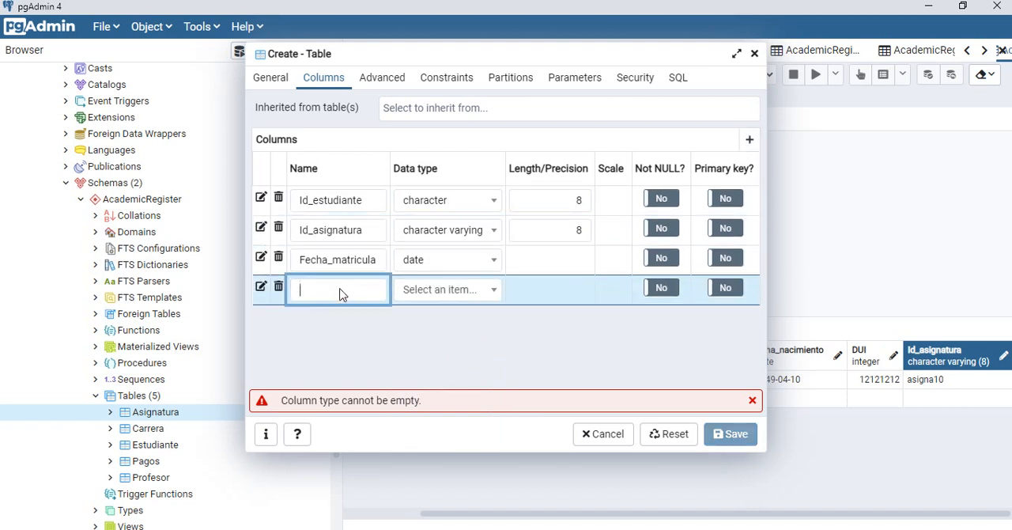
pyautogui.hotkey('alt', 'Tab')
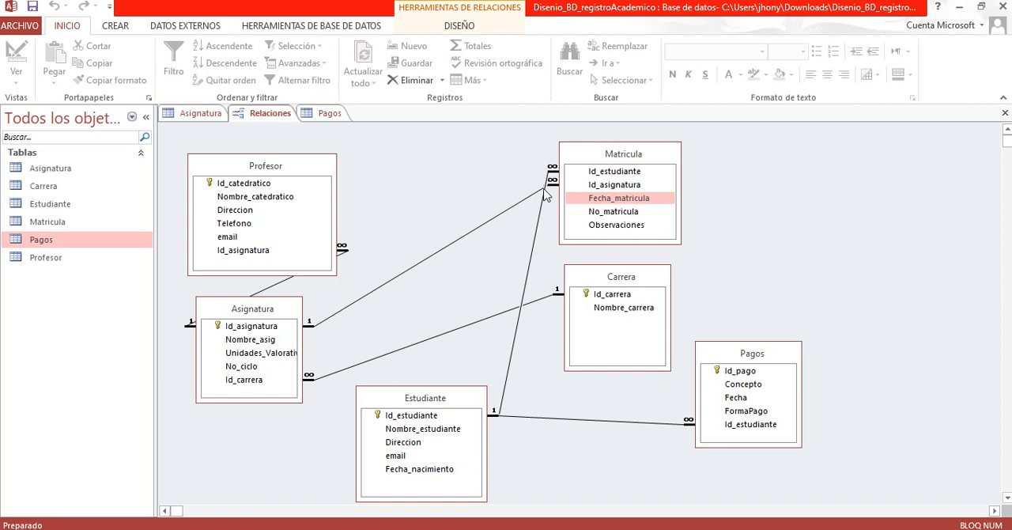
pyautogui.click(595, 213)
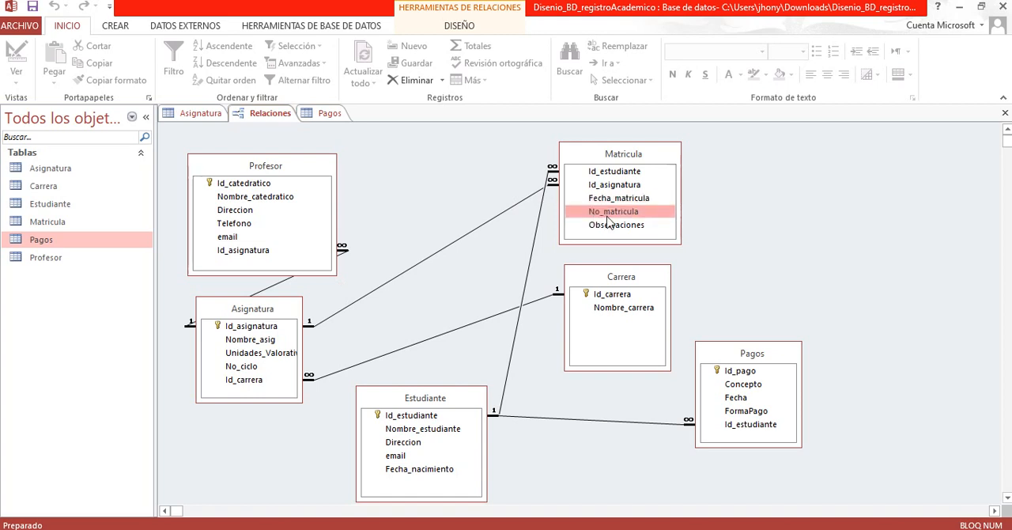
pyautogui.hotkey('alt', 'Tab')
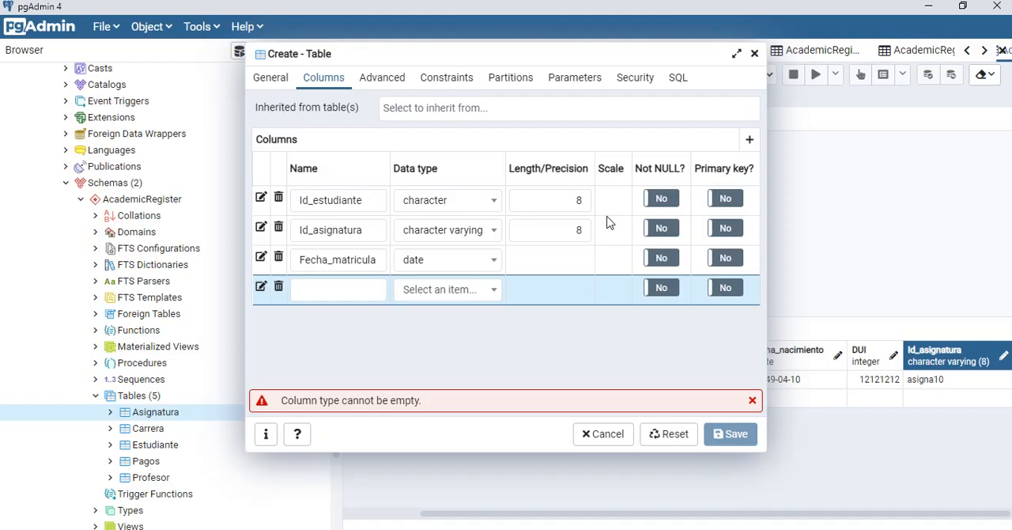
pyautogui.click(359, 292)
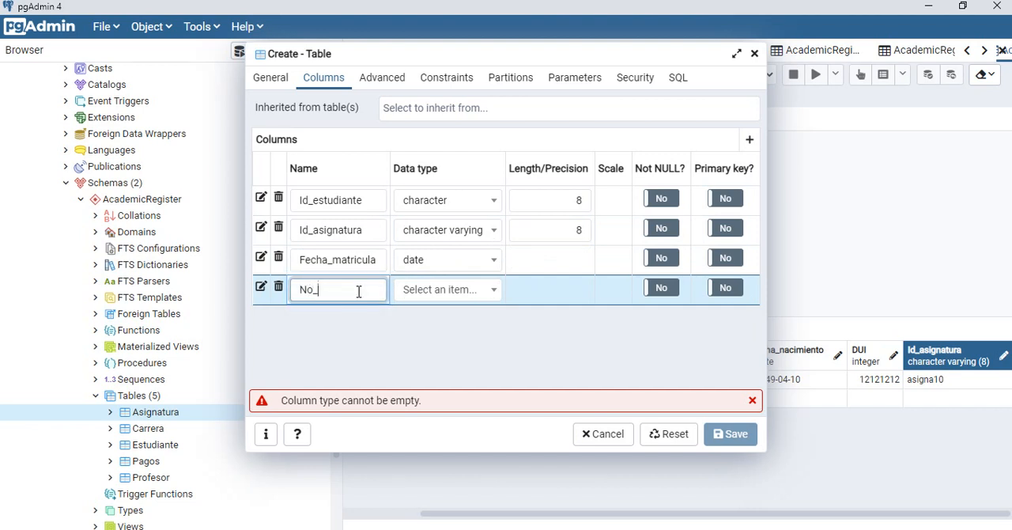
pyautogui.click(433, 291)
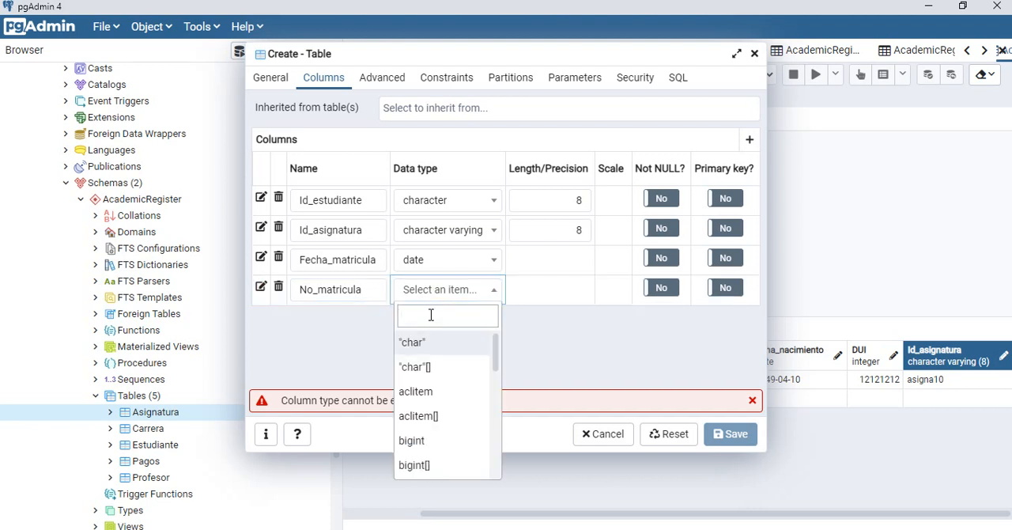
pyautogui.write('inte')
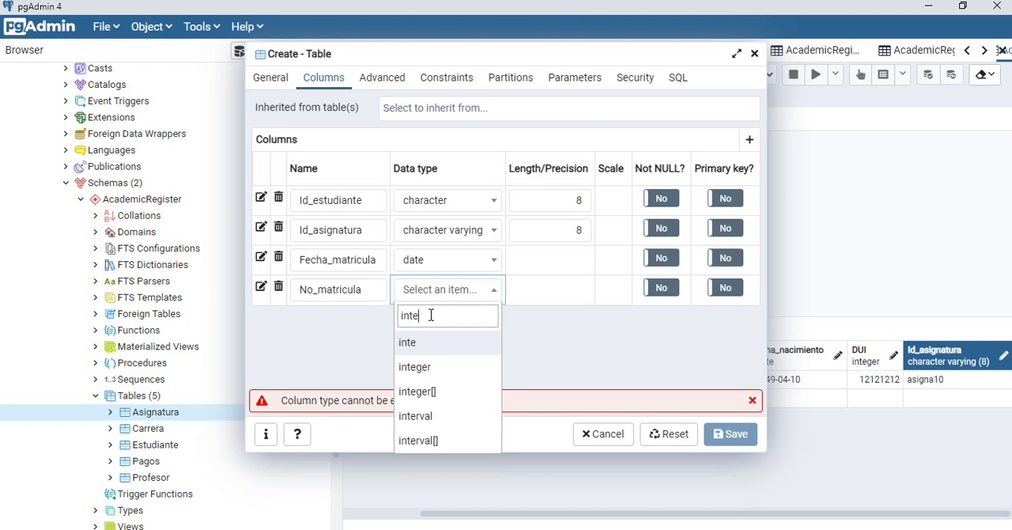
pyautogui.click(438, 367)
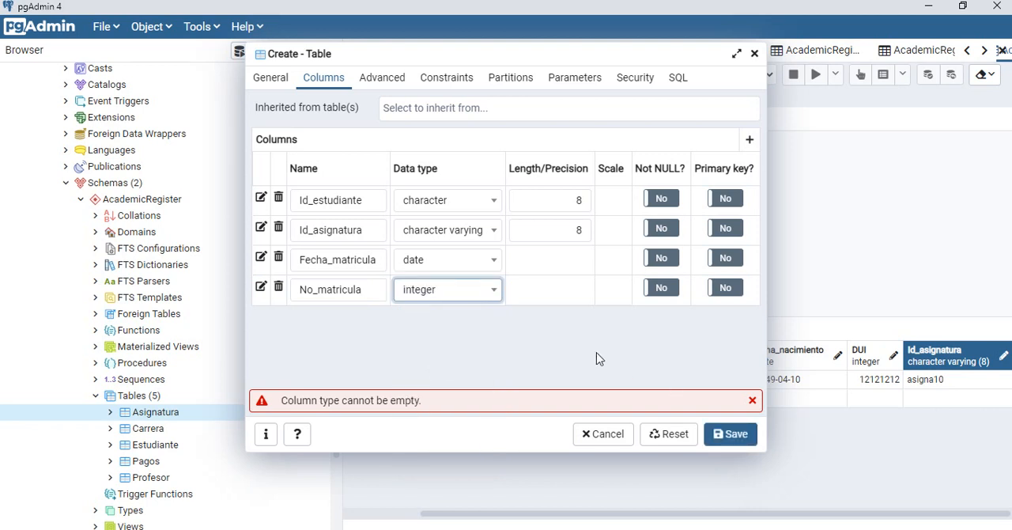
# Step: Check the last Matricula field in the Access diagram and add a fifth column named Observaciones in pgAdmin
pyautogui.hotkey('alt', 'Tab')
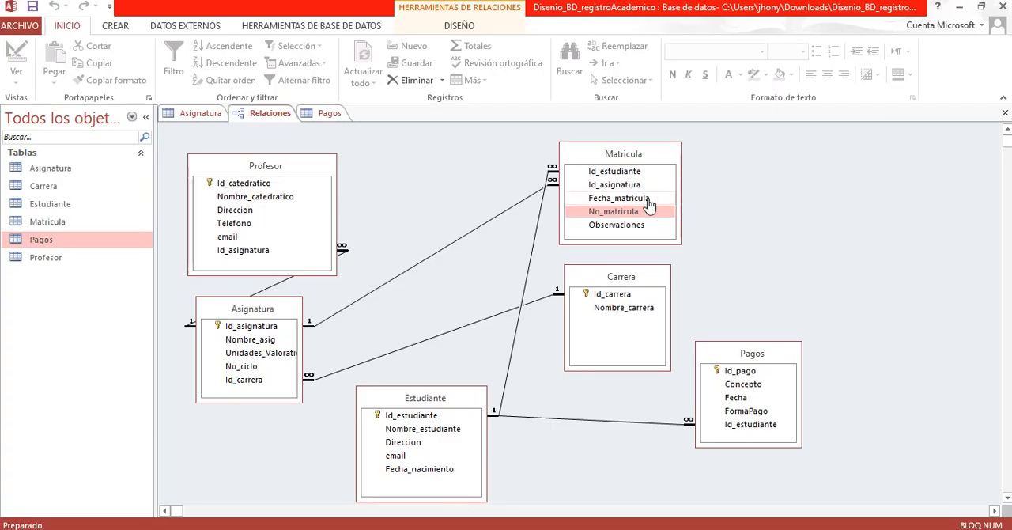
pyautogui.click(629, 228)
pyautogui.hotkey('alt', 'Tab')
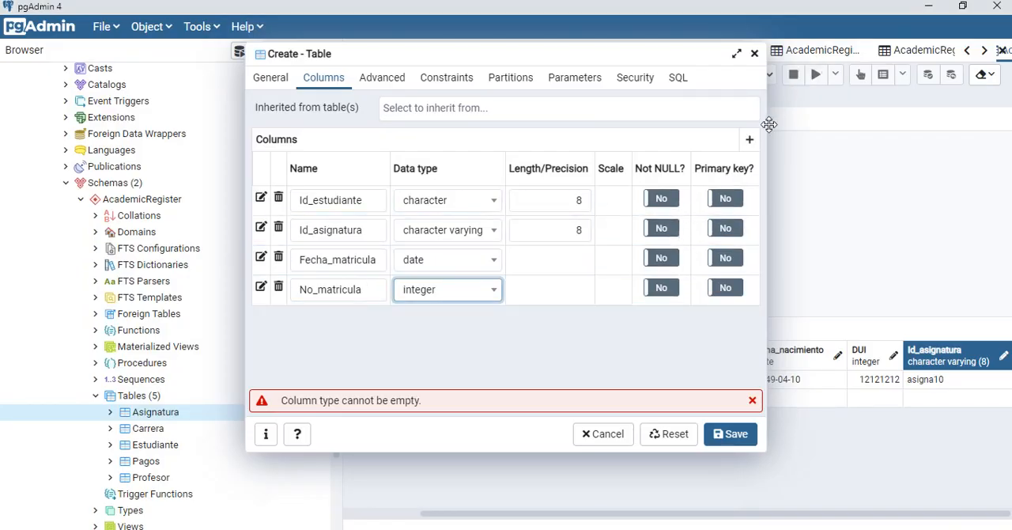
pyautogui.click(749, 139)
pyautogui.click(341, 319)
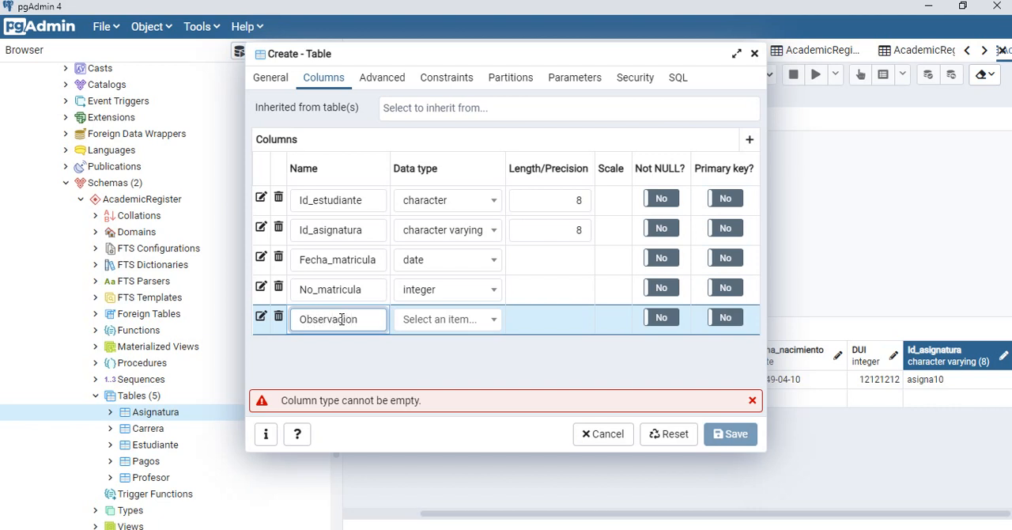
# Step: Try to set the Observaciones column's data type to text
pyautogui.click(422, 321)
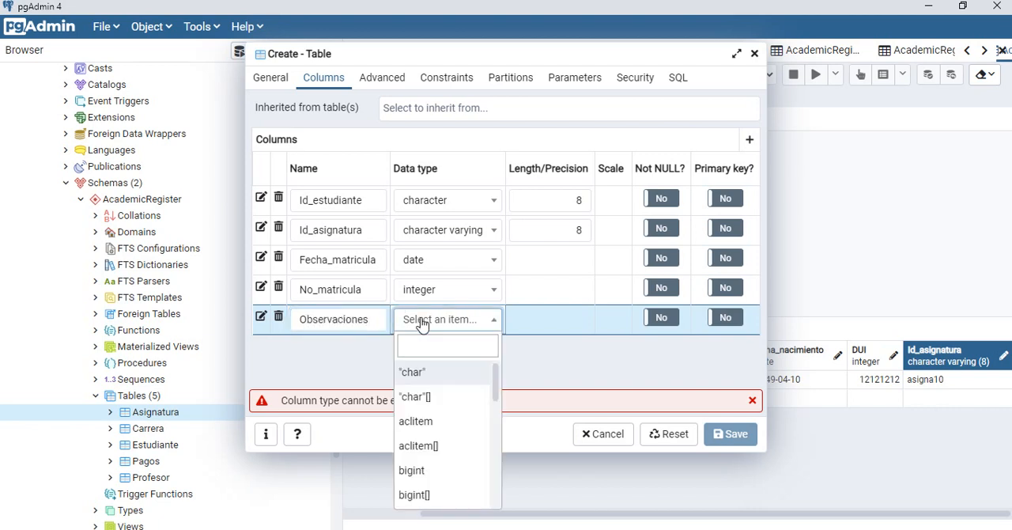
pyautogui.write('tex')
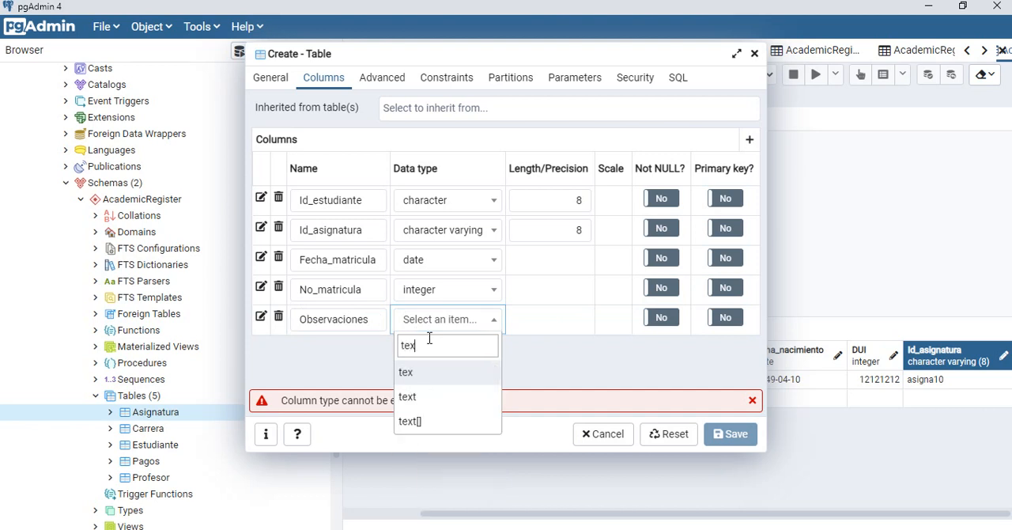
pyautogui.click(423, 381)
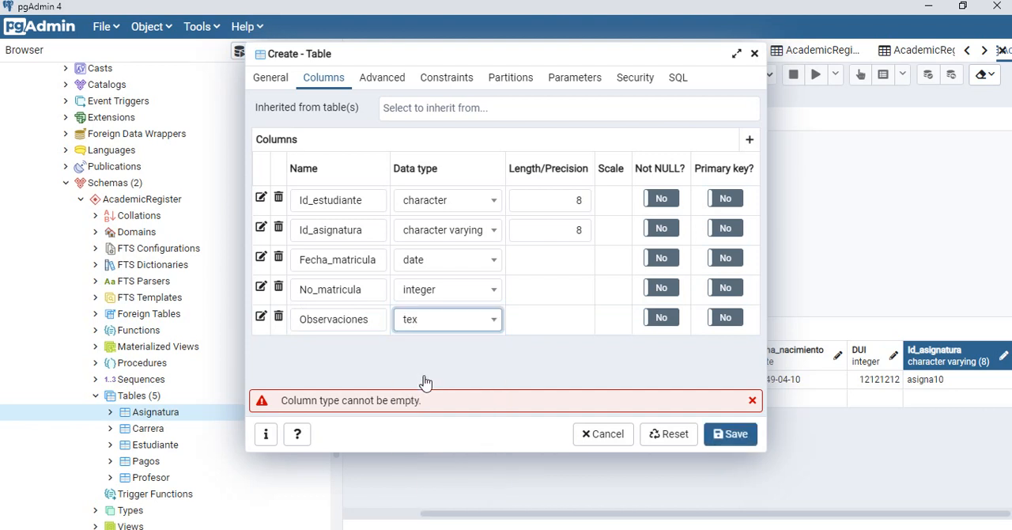
# Step: Set the Observaciones column's data type to character varying
pyautogui.click(450, 326)
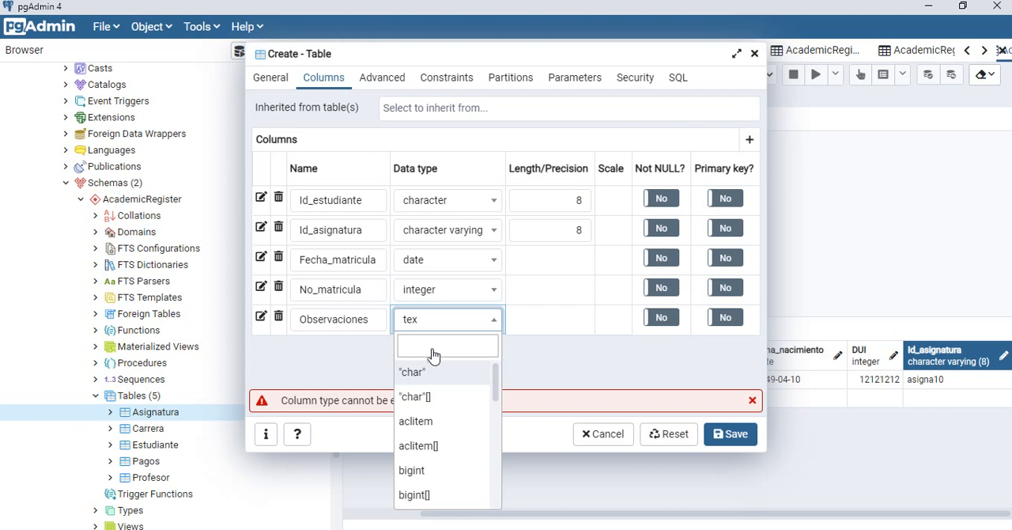
pyautogui.click(433, 348)
pyautogui.write('t')
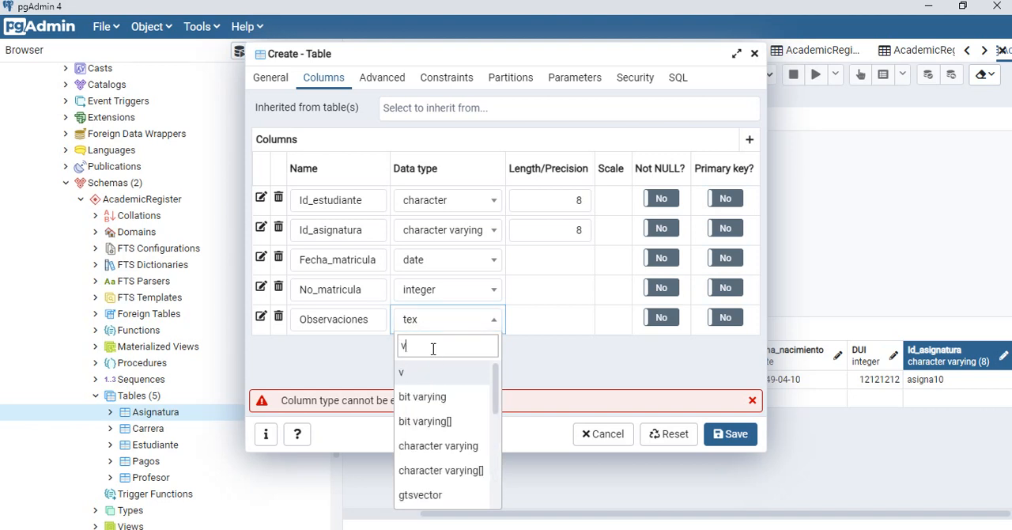
pyautogui.press('BackSpace')
pyautogui.write('cha')
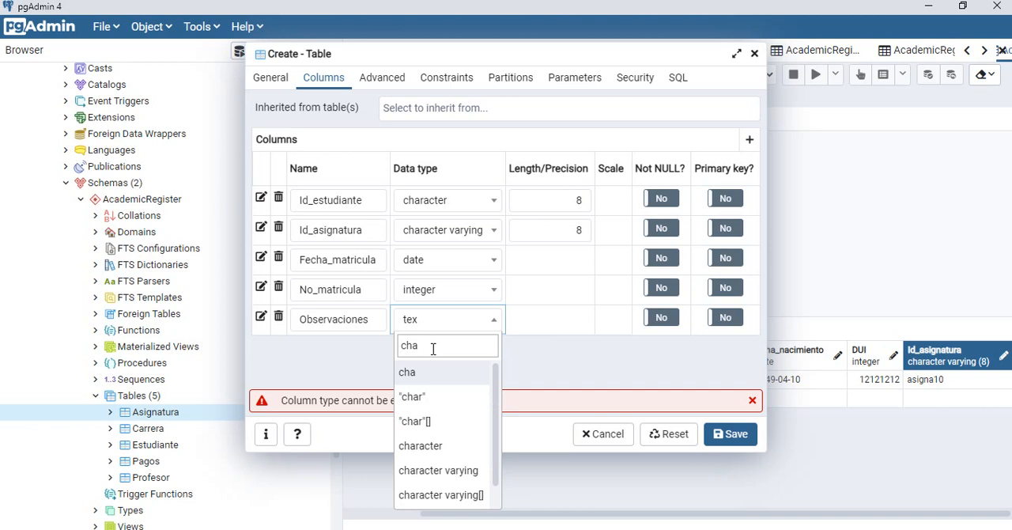
pyautogui.click(469, 473)
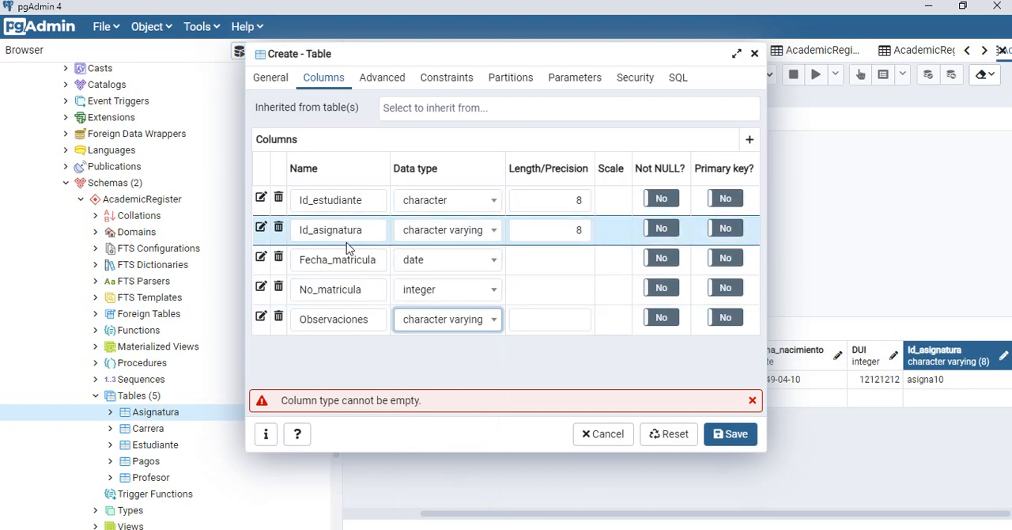
# Step: Check the Matricula fields against the Access relationships diagram, save the new table in pgAdmin, and collapse the Tables list
pyautogui.hotkey('alt', 'Tab')
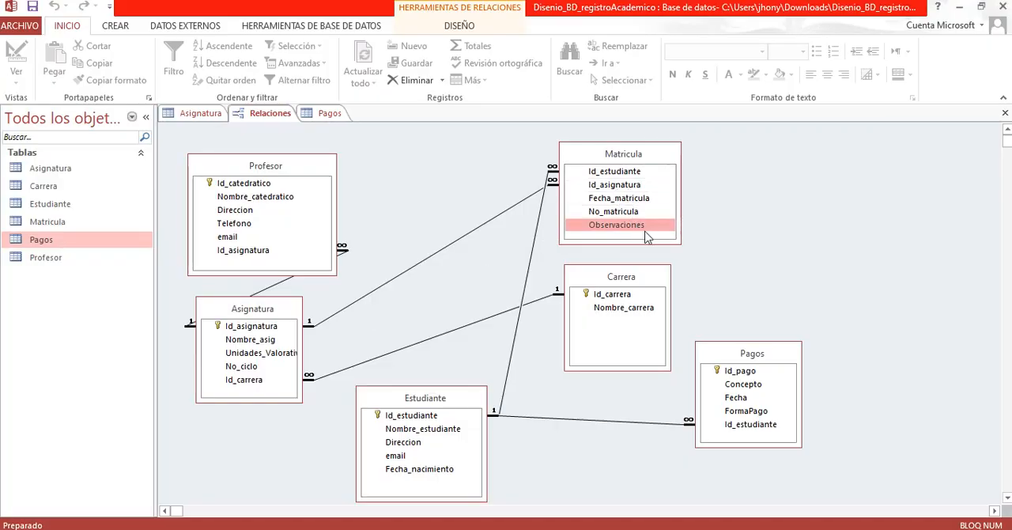
pyautogui.hotkey('alt', 'Tab')
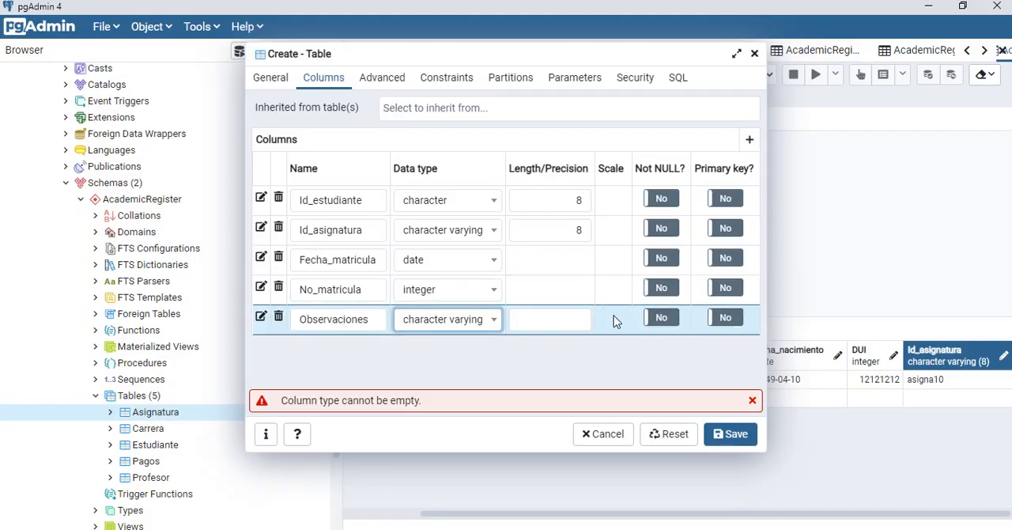
pyautogui.click(726, 432)
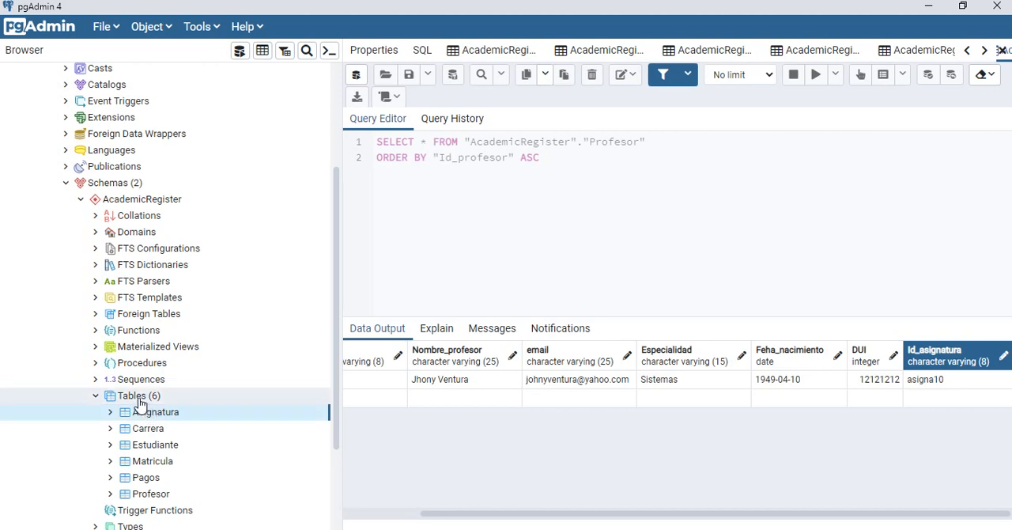
pyautogui.click(96, 401)
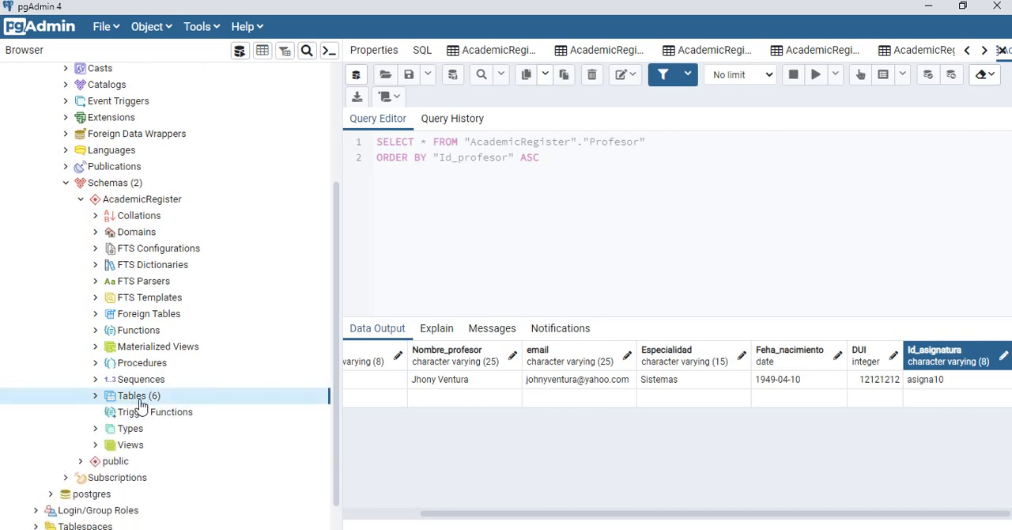
# Step: In the Access relationships diagram, arrange Profesor, Asignatura and Carrera in an upper row and Matricula, Estudiante and Pagos in a lower row
pyautogui.hotkey('alt', 'Tab')
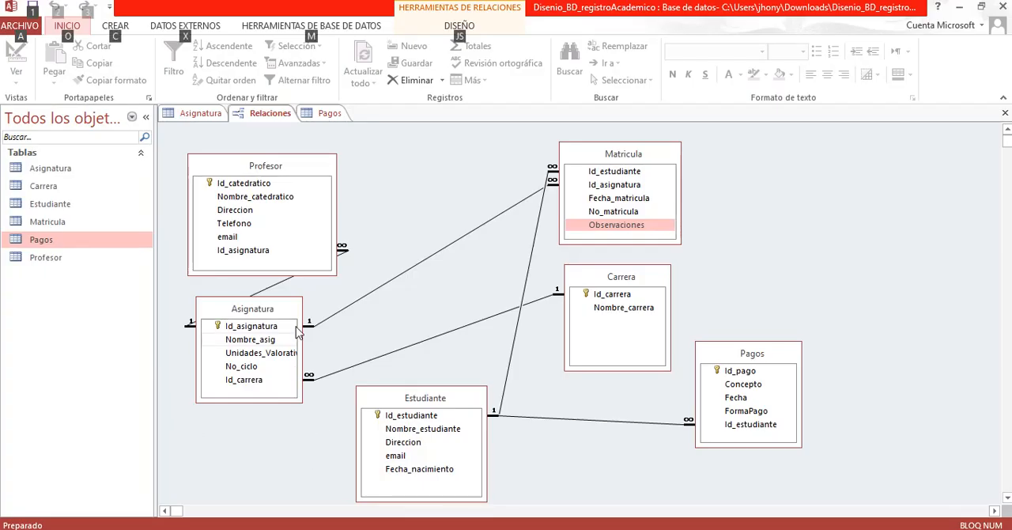
pyautogui.moveTo(288, 318); pyautogui.dragTo(481, 261)
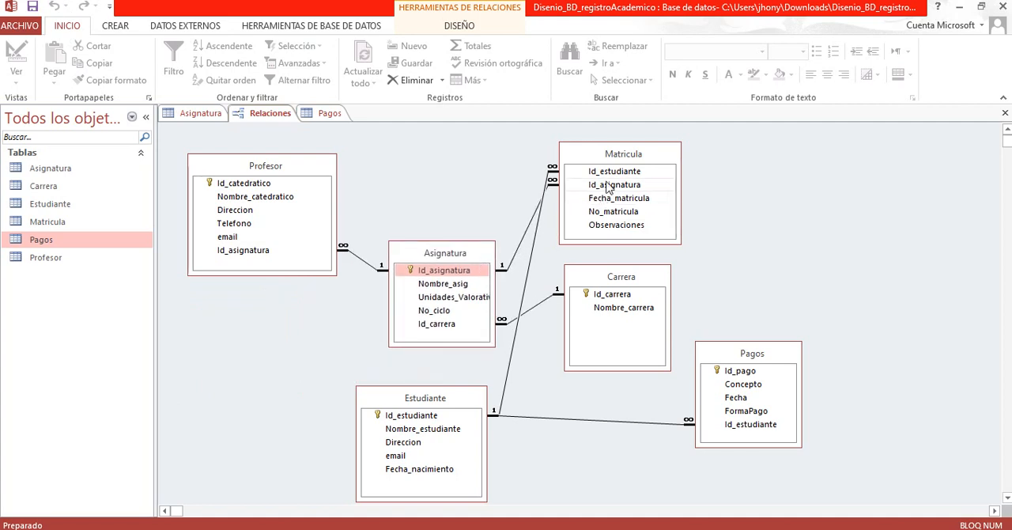
pyautogui.moveTo(609, 163); pyautogui.dragTo(801, 145)
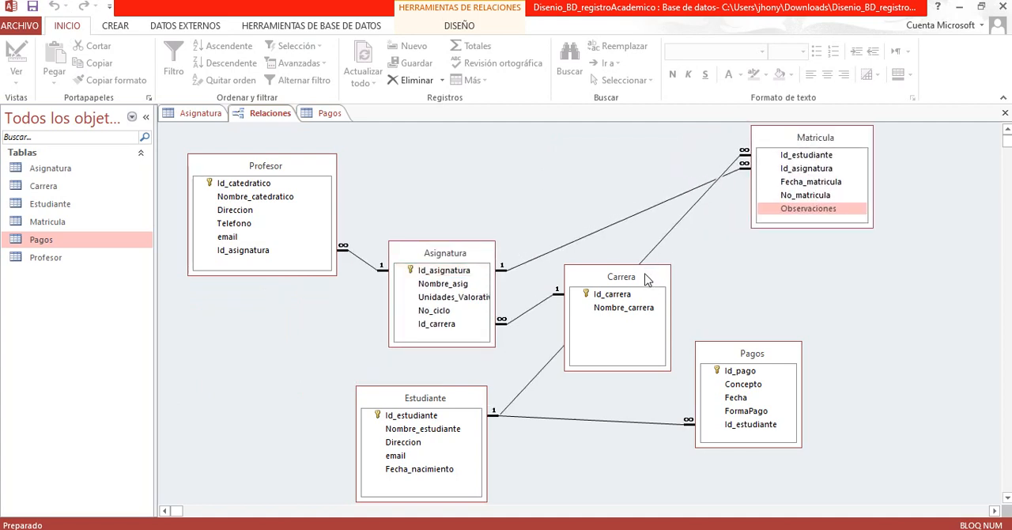
pyautogui.moveTo(647, 280); pyautogui.dragTo(840, 259)
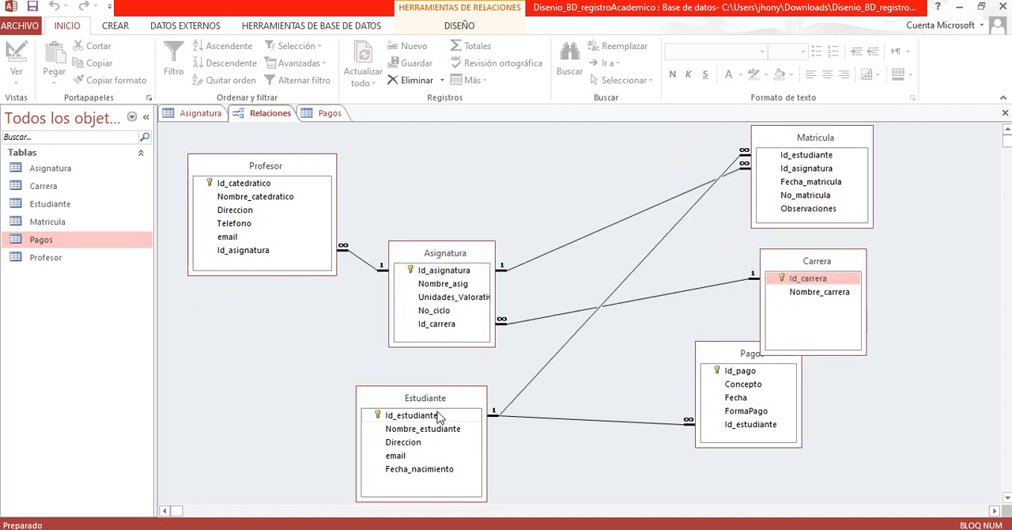
pyautogui.moveTo(441, 417); pyautogui.dragTo(591, 378)
pyautogui.moveTo(465, 253); pyautogui.dragTo(470, 201)
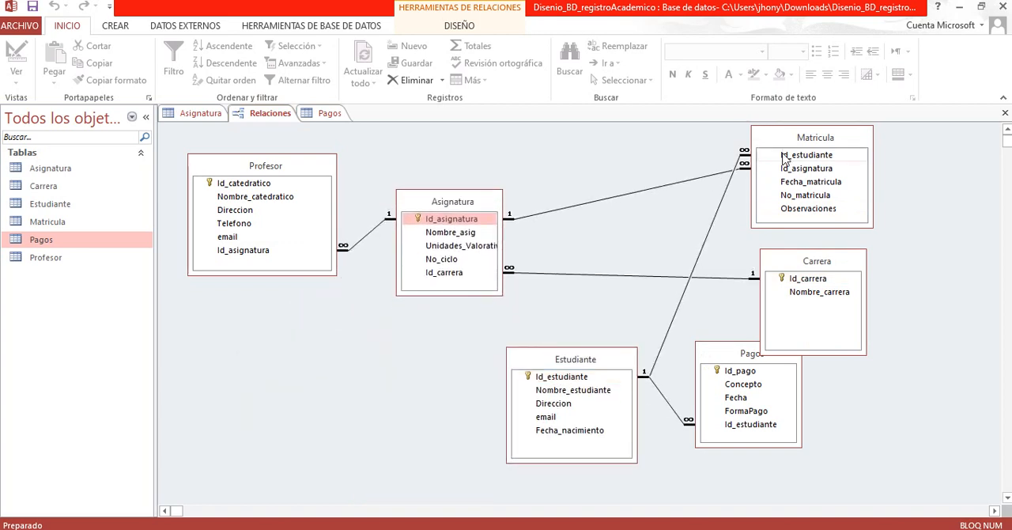
pyautogui.moveTo(784, 139); pyautogui.dragTo(266, 395)
pyautogui.moveTo(613, 363); pyautogui.dragTo(607, 353)
pyautogui.moveTo(815, 266); pyautogui.dragTo(727, 185)
pyautogui.moveTo(600, 348); pyautogui.dragTo(578, 349)
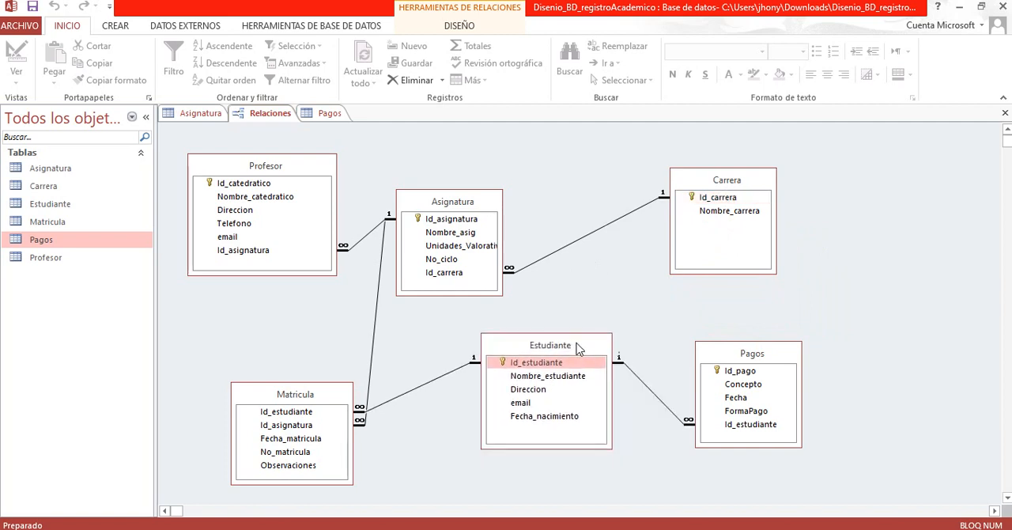
pyautogui.moveTo(748, 356); pyautogui.dragTo(741, 348)
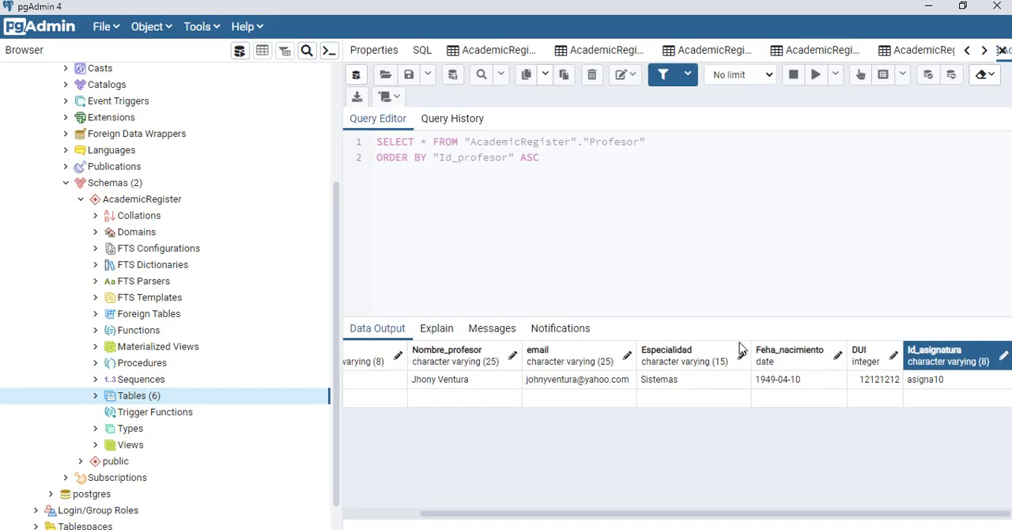
# Step: Expand the AcademicRegister schema's Tables list in pgAdmin
pyautogui.rightClick(141, 403)
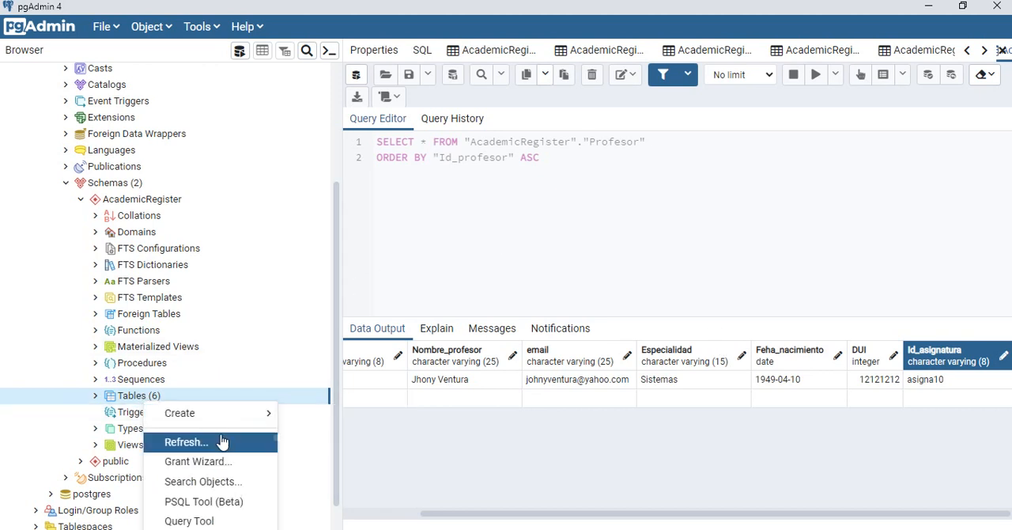
pyautogui.moveTo(254, 422)
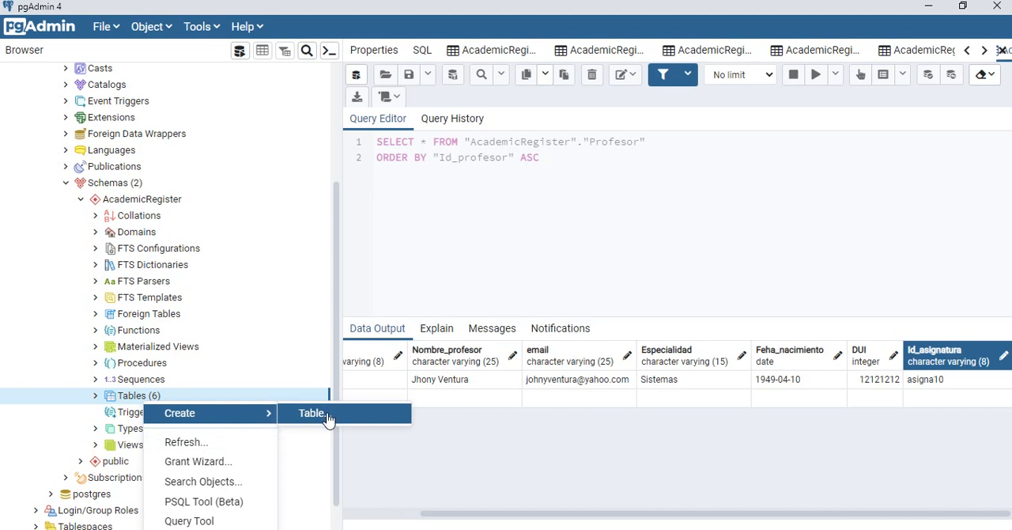
pyautogui.click(98, 402)
pyautogui.click(96, 400)
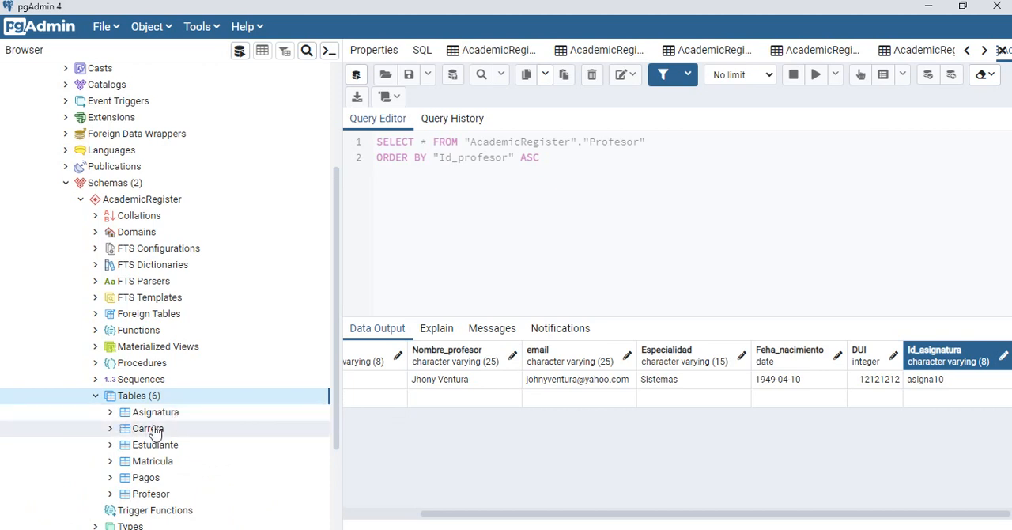
# Step: Switch to Access and examine the Id_estudiante relationship between Estudiante and Pagos, slightly repositioning both tables
pyautogui.hotkey('alt', 'Tab')
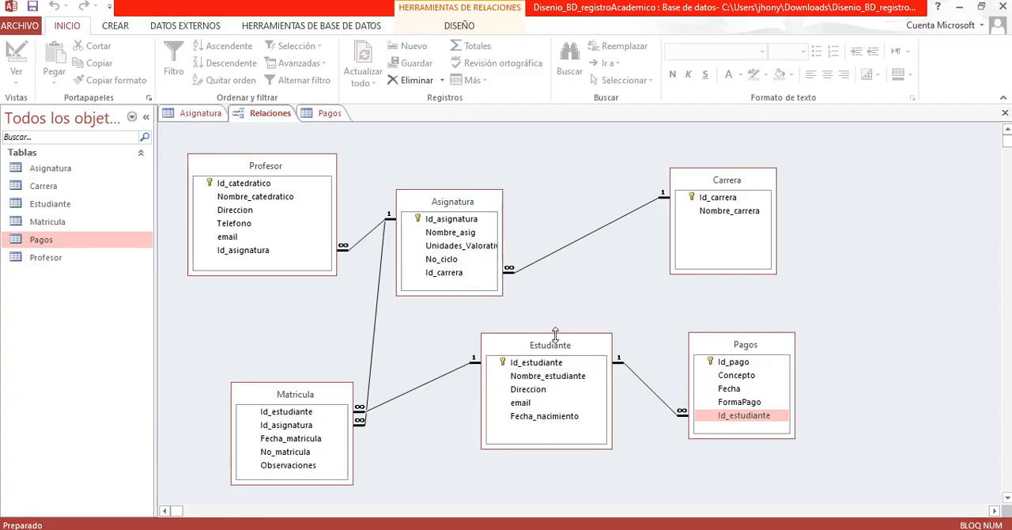
pyautogui.moveTo(551, 347)
pyautogui.mouseDown()
pyautogui.moveTo(542, 340)
pyautogui.moveTo(560, 346)
pyautogui.mouseUp()
pyautogui.moveTo(734, 349)
pyautogui.mouseDown()
pyautogui.moveTo(749, 350)
pyautogui.moveTo(720, 349)
pyautogui.mouseUp()
pyautogui.click(576, 364)
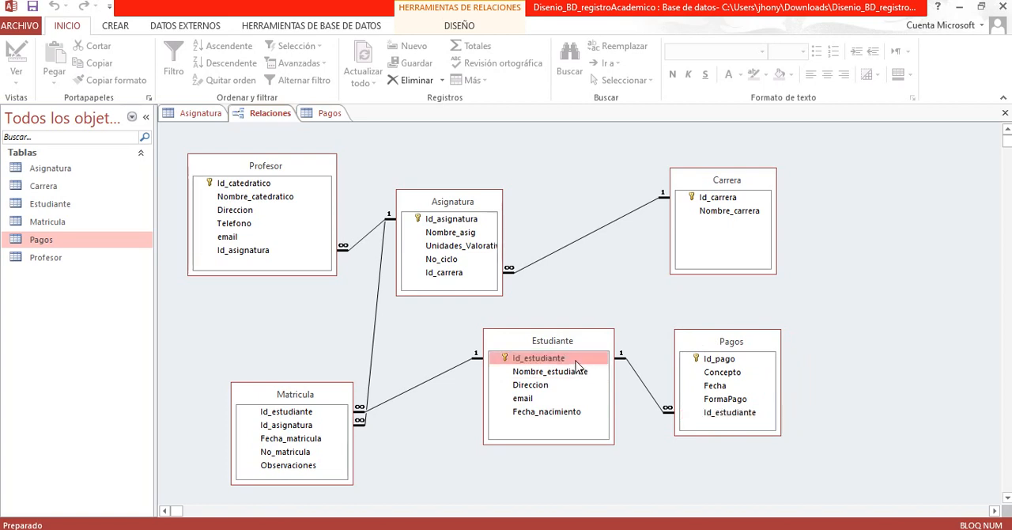
pyautogui.click(716, 416)
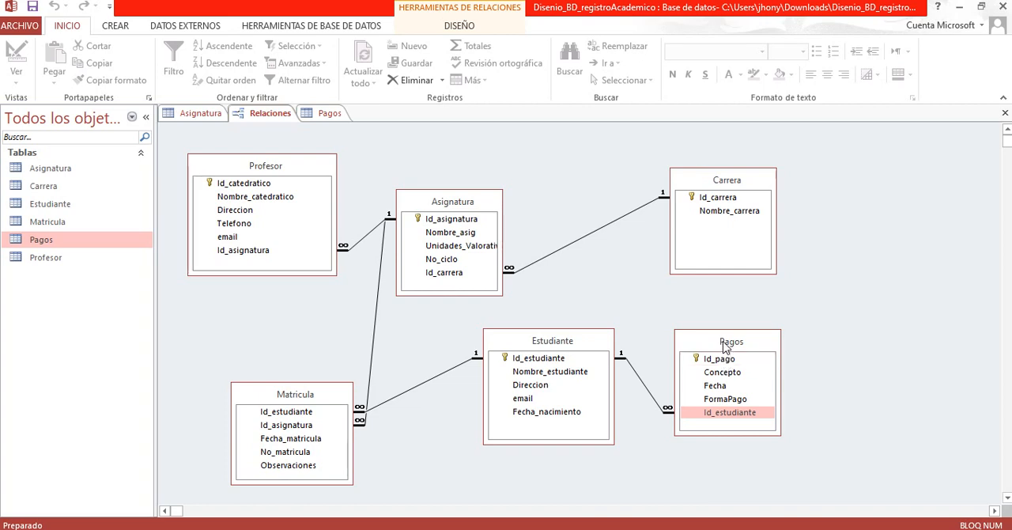
pyautogui.moveTo(725, 345); pyautogui.dragTo(730, 345)
pyautogui.click(576, 353)
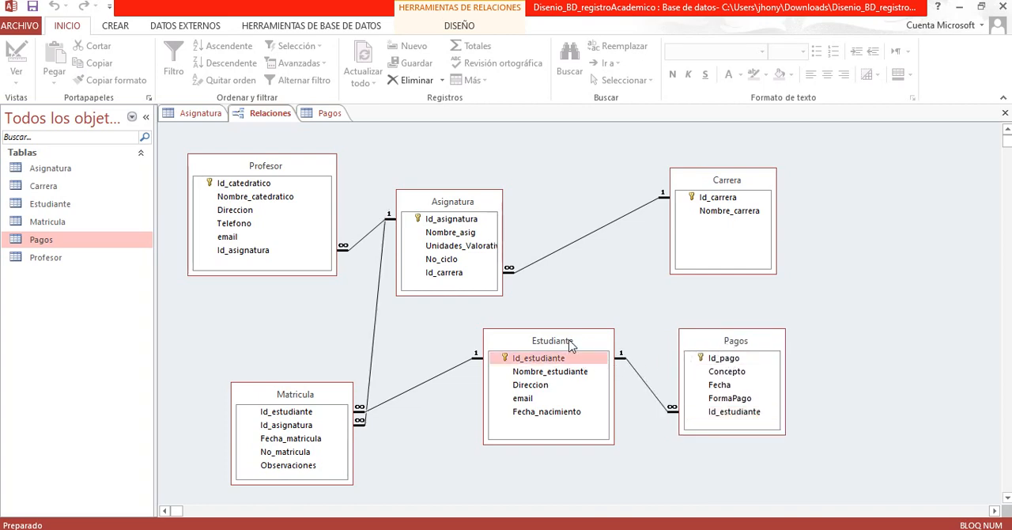
pyautogui.moveTo(570, 342); pyautogui.dragTo(574, 343)
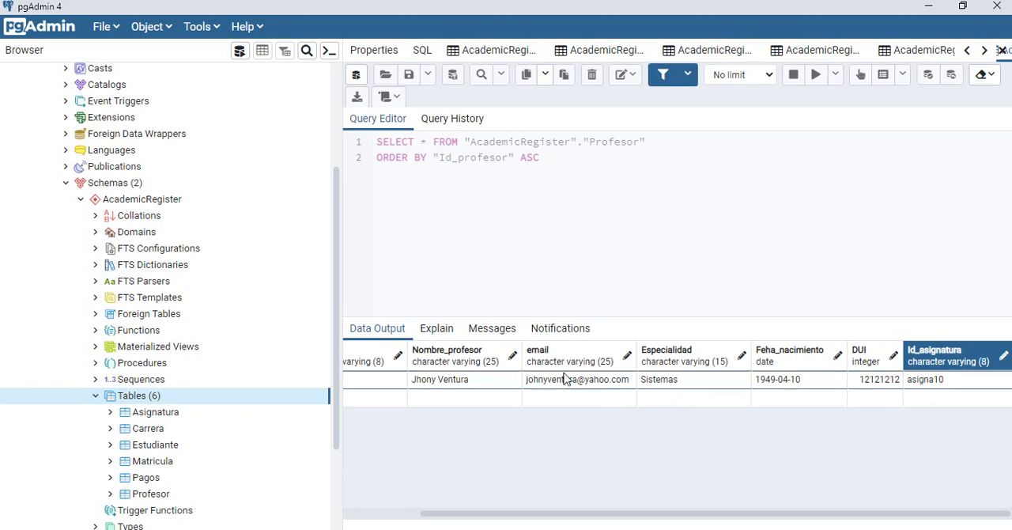
# Step: Open the Estudiante table's properties in pgAdmin and review its columns and the column used by its primary key constraint
pyautogui.click(150, 445)
pyautogui.click(150, 479)
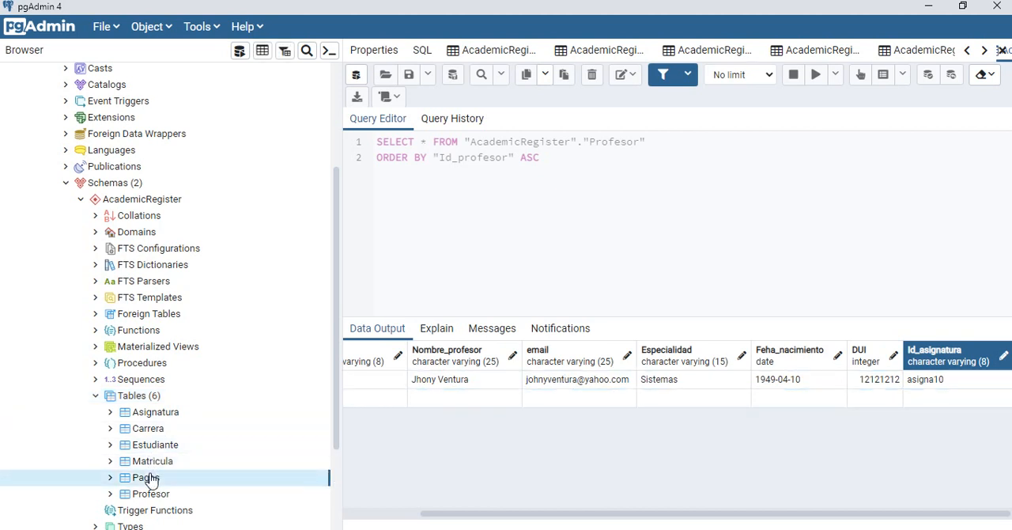
pyautogui.click(189, 447)
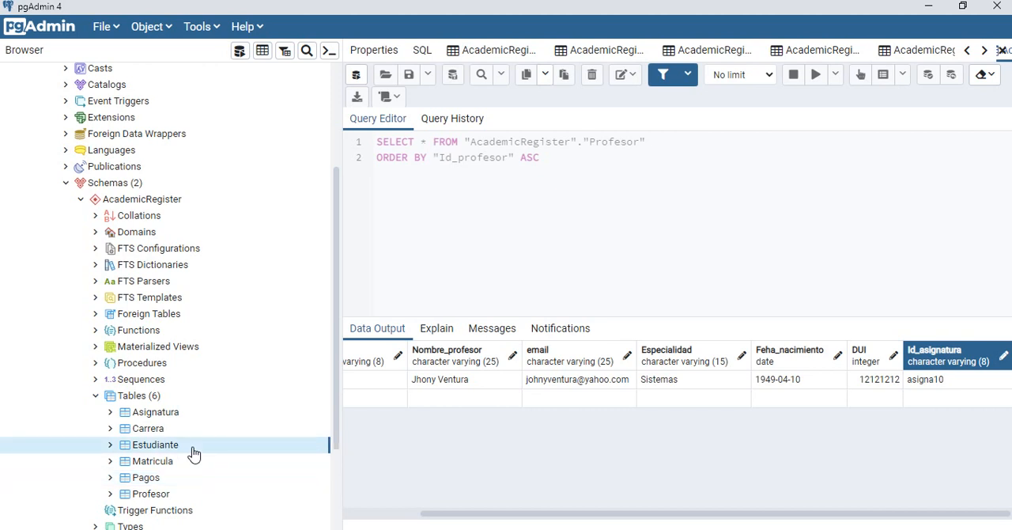
pyautogui.rightClick(195, 453)
pyautogui.click(235, 438)
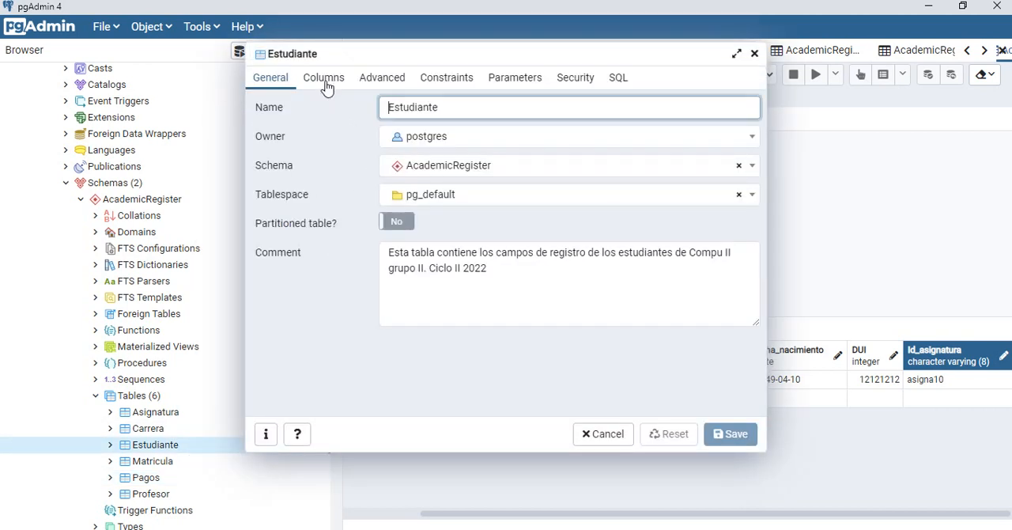
pyautogui.click(328, 87)
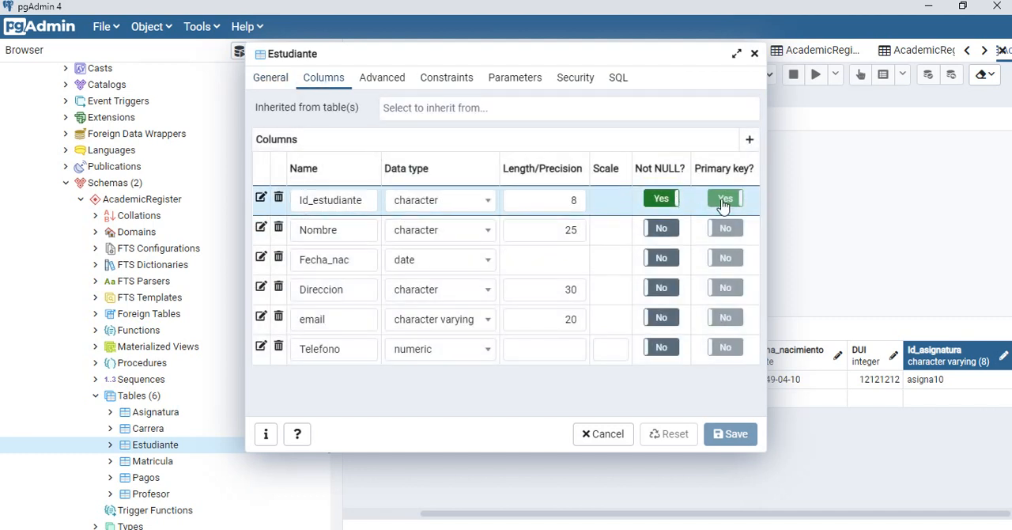
pyautogui.click(449, 82)
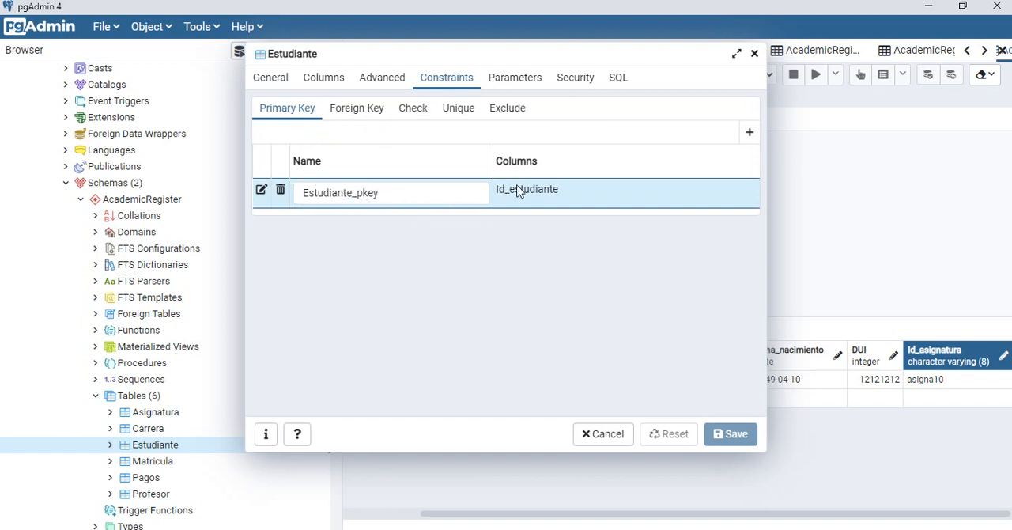
pyautogui.moveTo(497, 191); pyautogui.dragTo(560, 197)
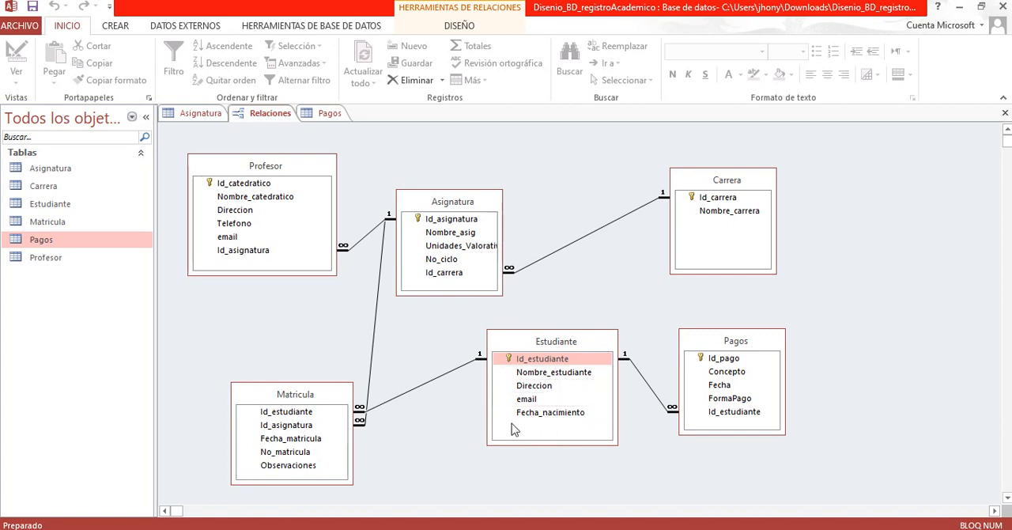
# Step: Check Pagos in the Access diagram, open its properties in pgAdmin, and review its columns and primary key constraint
pyautogui.click(747, 346)
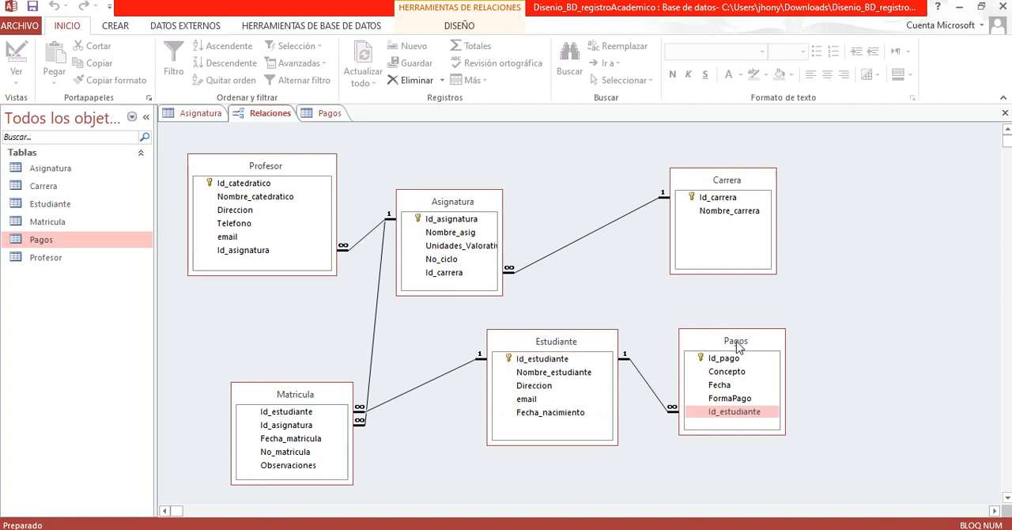
pyautogui.hotkey('alt', 'Tab')
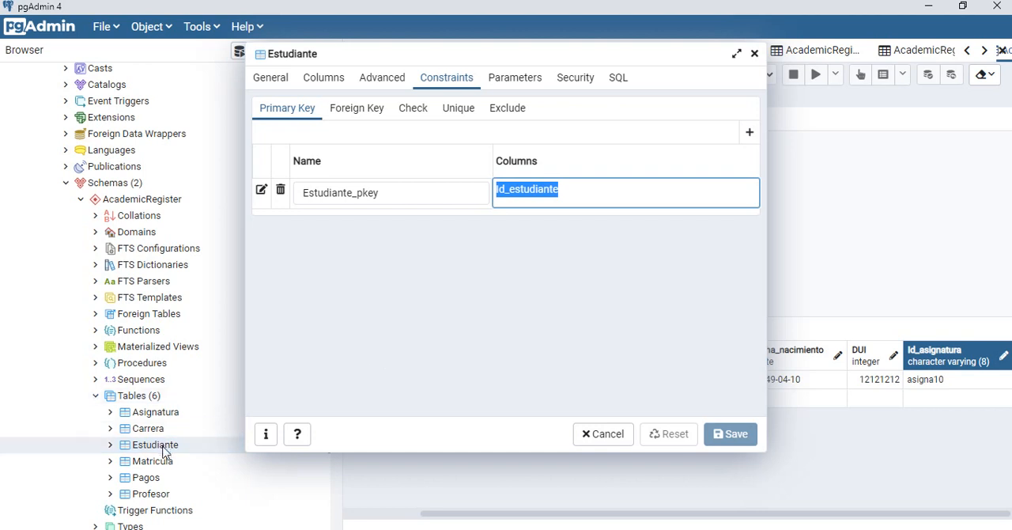
pyautogui.click(142, 479)
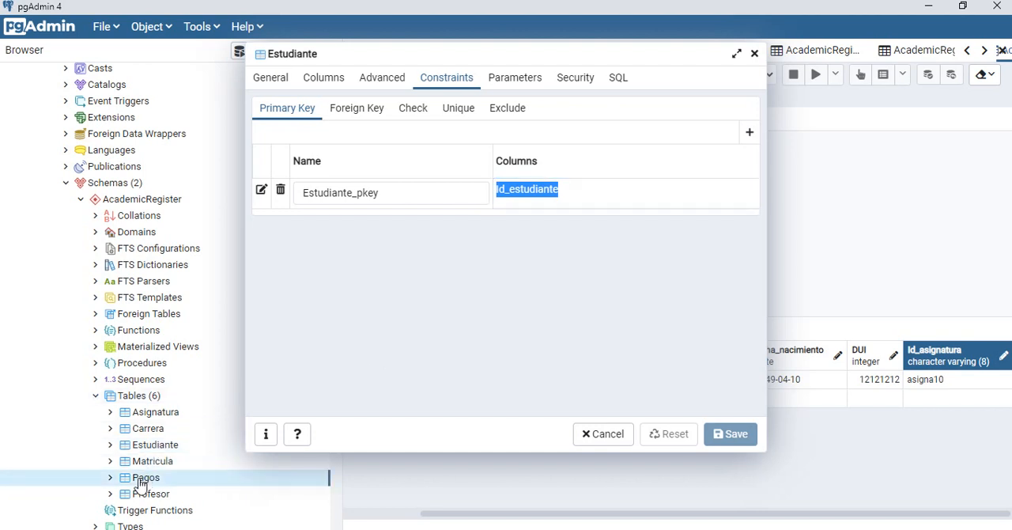
pyautogui.rightClick(142, 479)
pyautogui.click(176, 473)
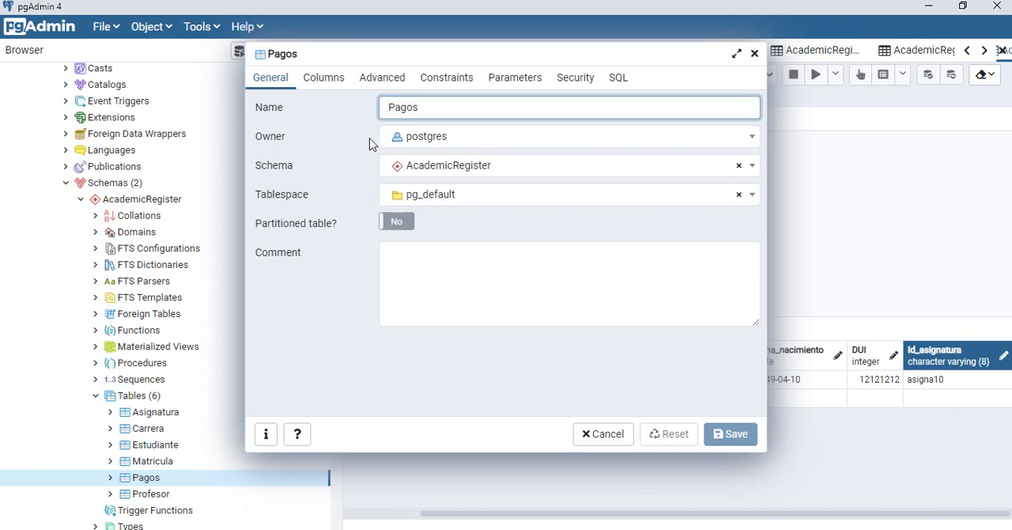
pyautogui.click(320, 78)
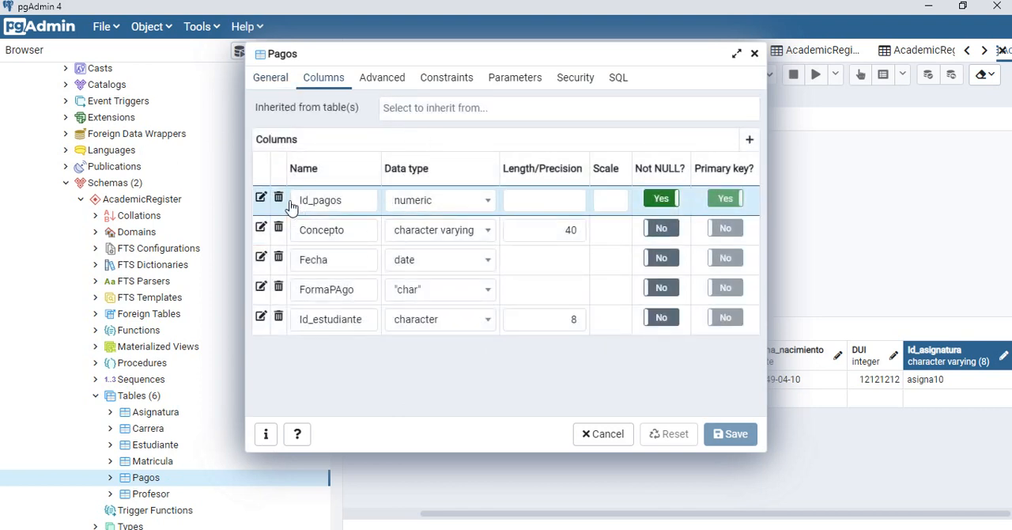
pyautogui.click(458, 81)
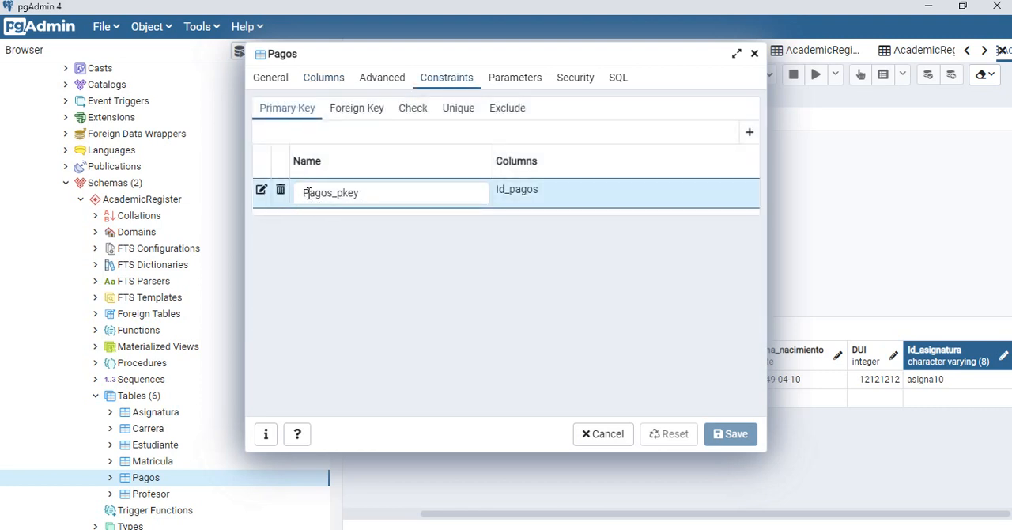
# Step: Review the primary key constraint and the columns of the Pagos table, focusing on Id_estudiante
pyautogui.moveTo(340, 196); pyautogui.dragTo(356, 196)
pyautogui.click(356, 195)
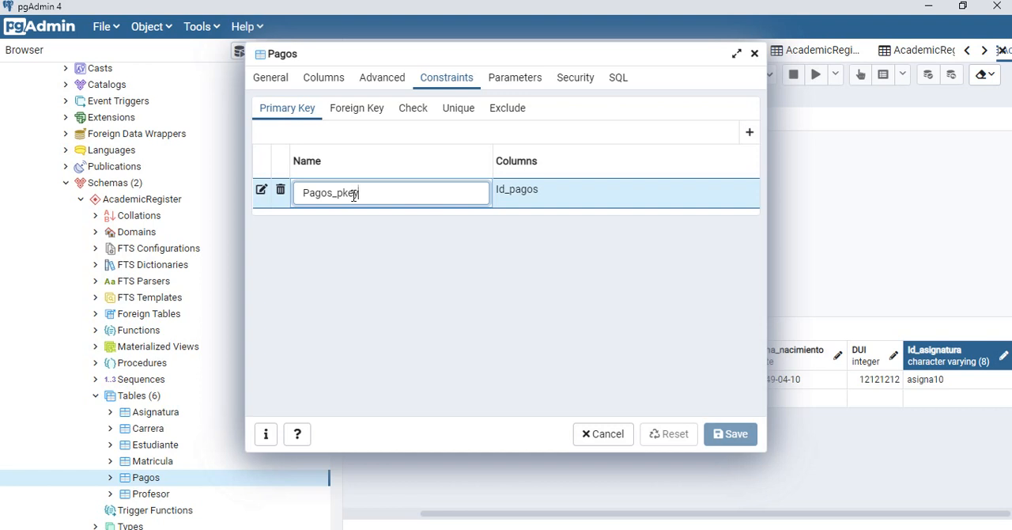
pyautogui.click(326, 82)
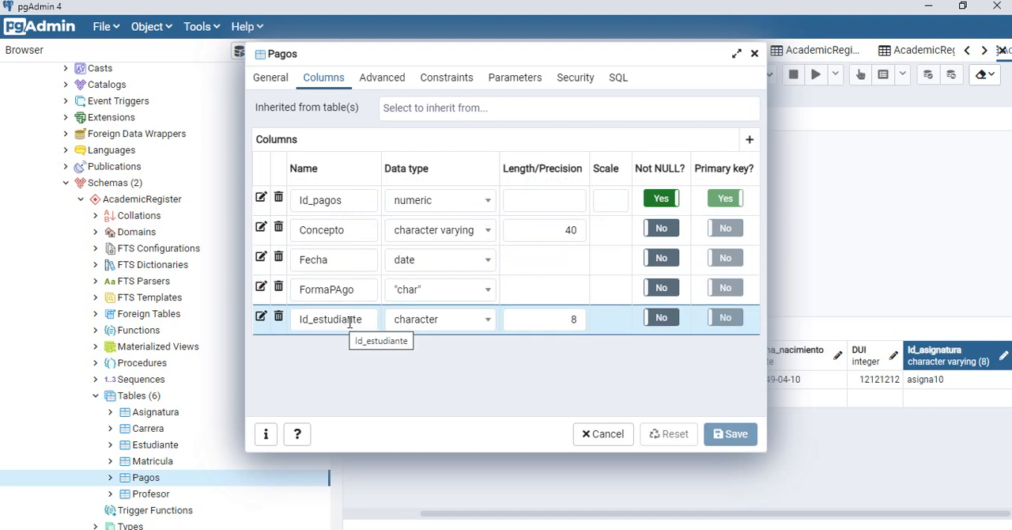
pyautogui.click(440, 85)
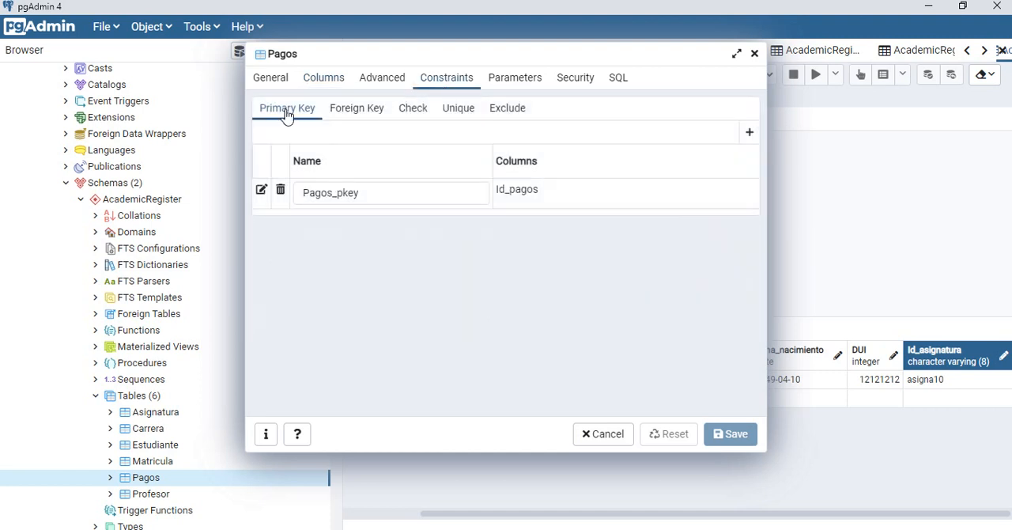
# Step: Add a foreign key constraint named Fk_pagos_estudiante to the Pagos table and open its detailed settings
pyautogui.click(358, 119)
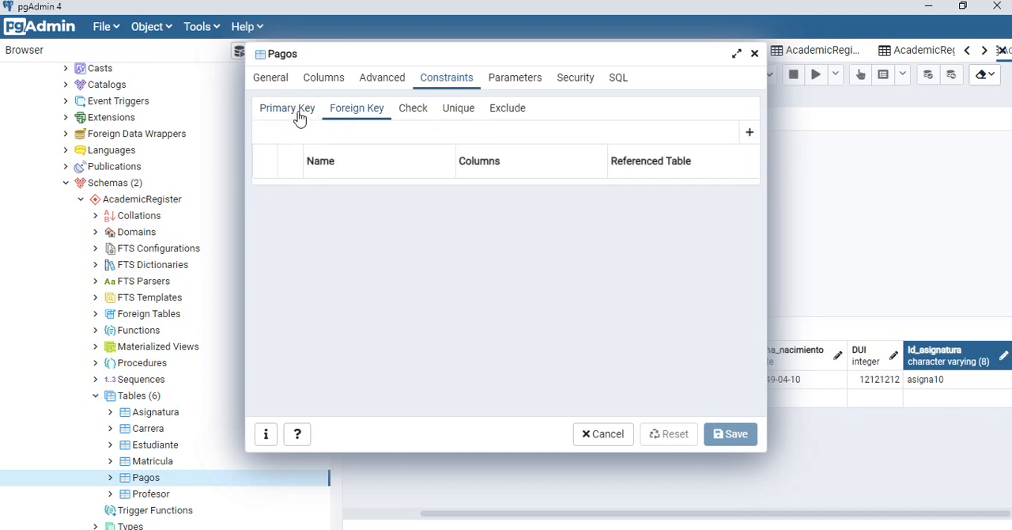
pyautogui.click(299, 117)
pyautogui.click(351, 120)
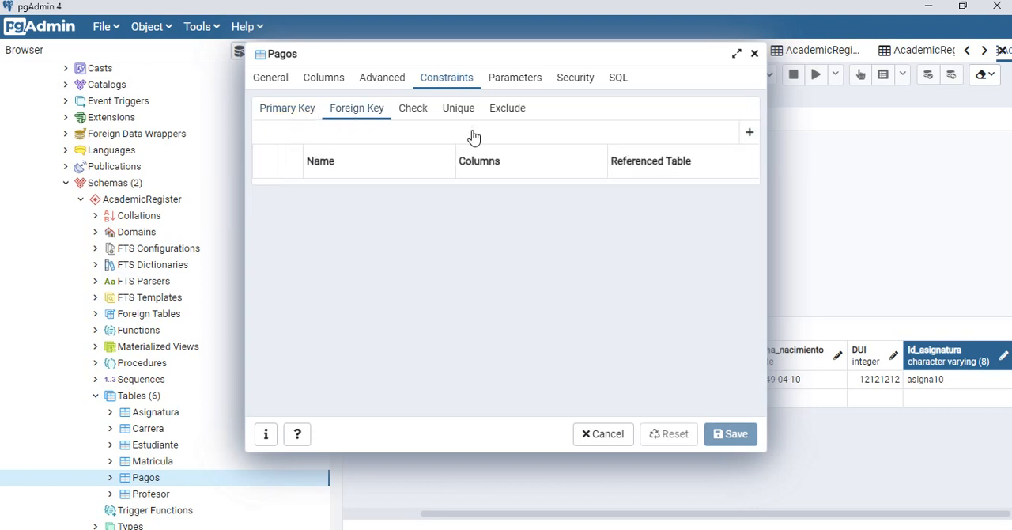
pyautogui.click(750, 135)
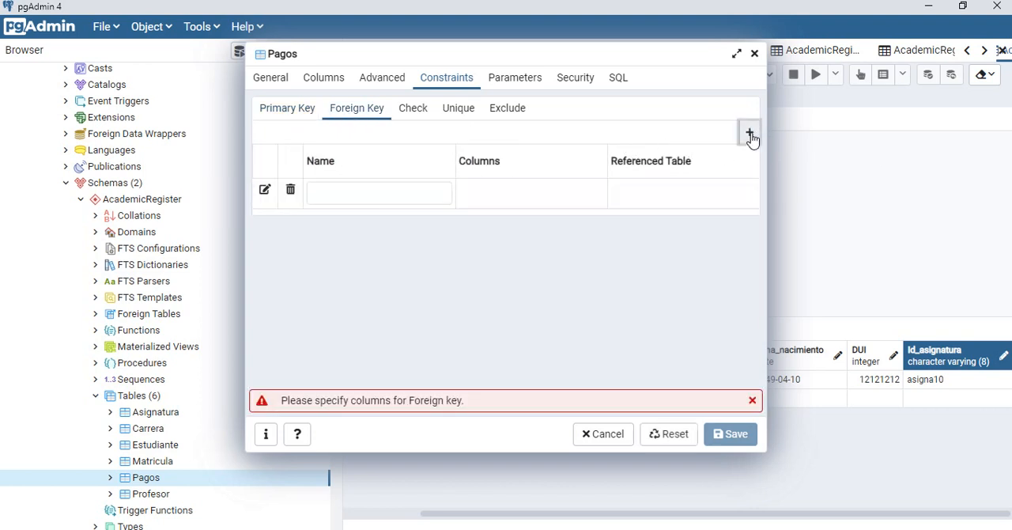
pyautogui.click(410, 196)
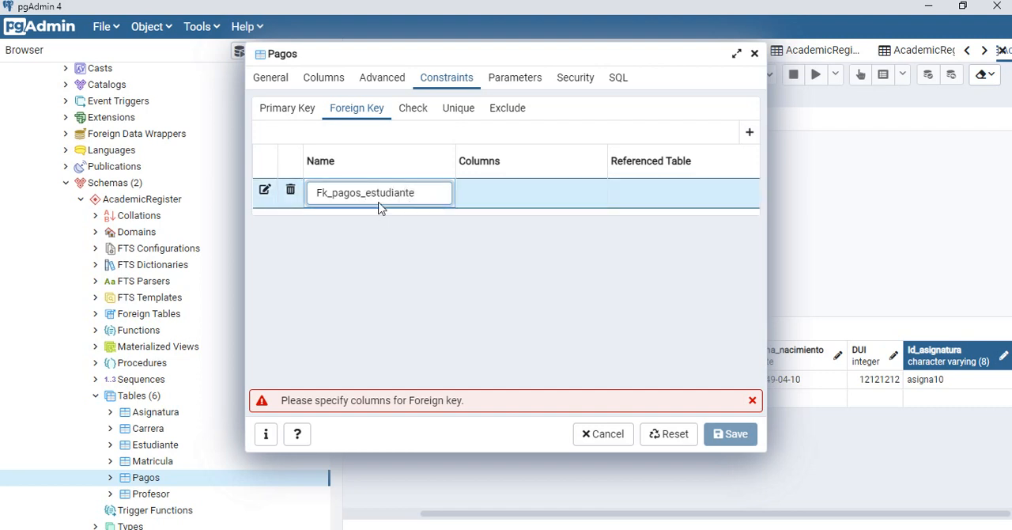
pyautogui.click(265, 192)
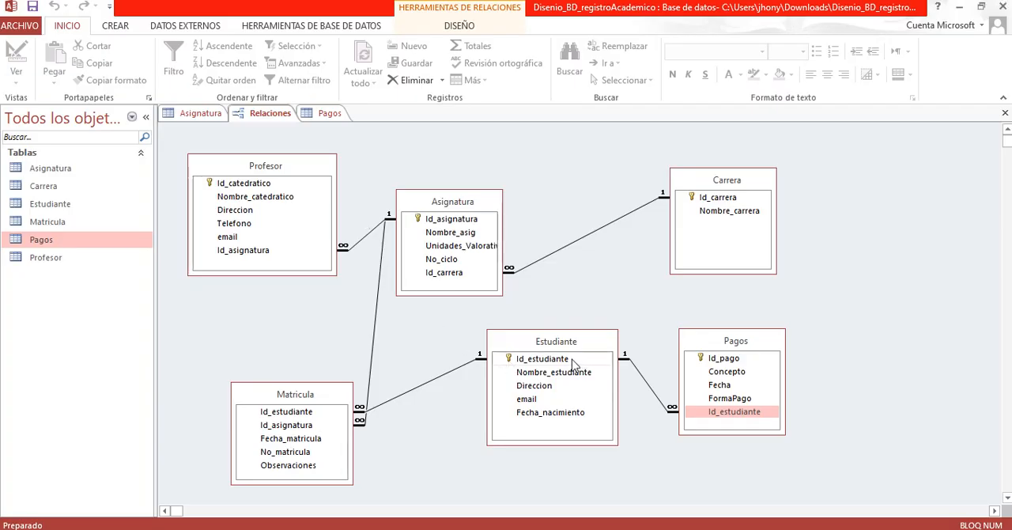
# Step: Switch to Access and try to delete the relationship between Estudiante and Pagos
pyautogui.moveTo(575, 362); pyautogui.dragTo(643, 382)
pyautogui.press('Delete')
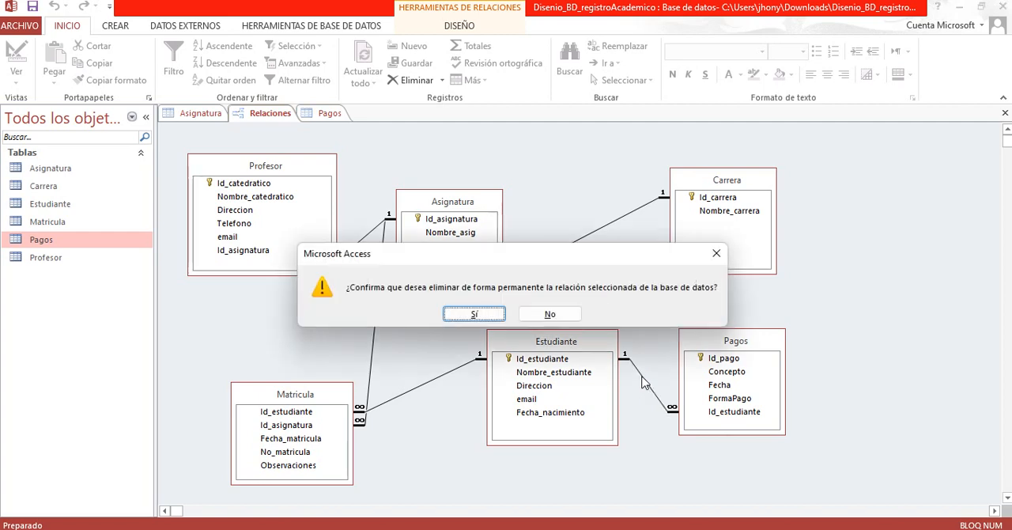
pyautogui.click(466, 314)
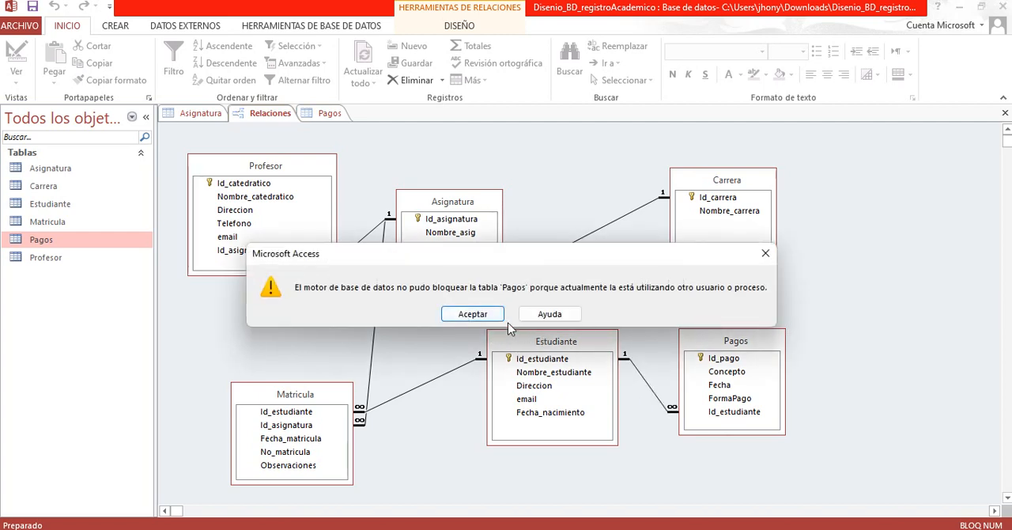
pyautogui.click(492, 318)
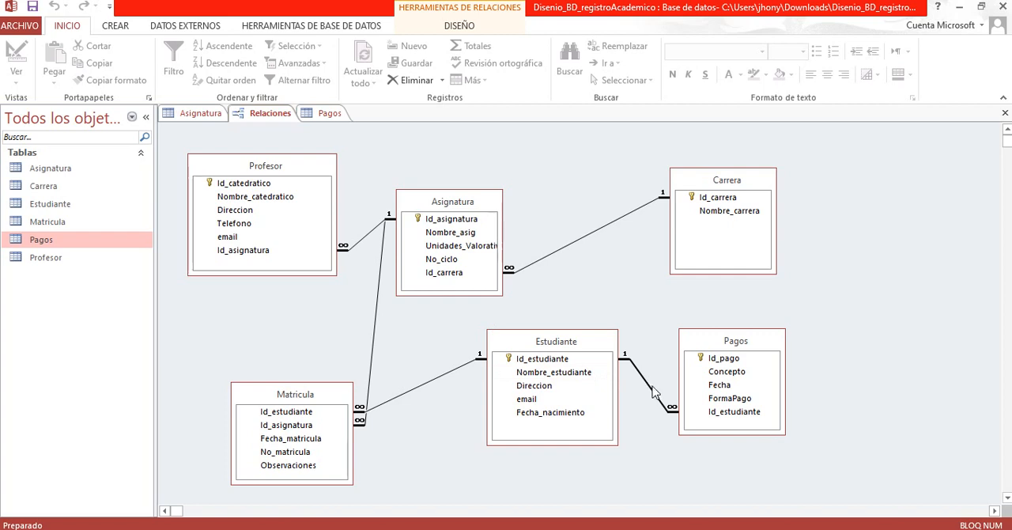
# Step: Examine the Id_estudiante fields linking Estudiante and Pagos in Access, comparing them with the Fk_pagos_estudiante settings in pgAdmin
pyautogui.moveTo(583, 358); pyautogui.dragTo(585, 339)
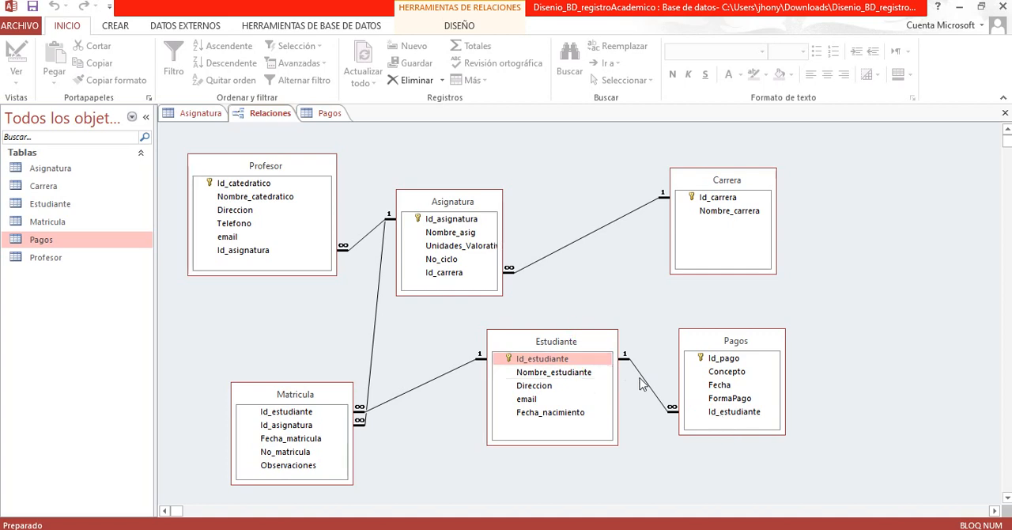
pyautogui.hotkey('alt', 'Tab')
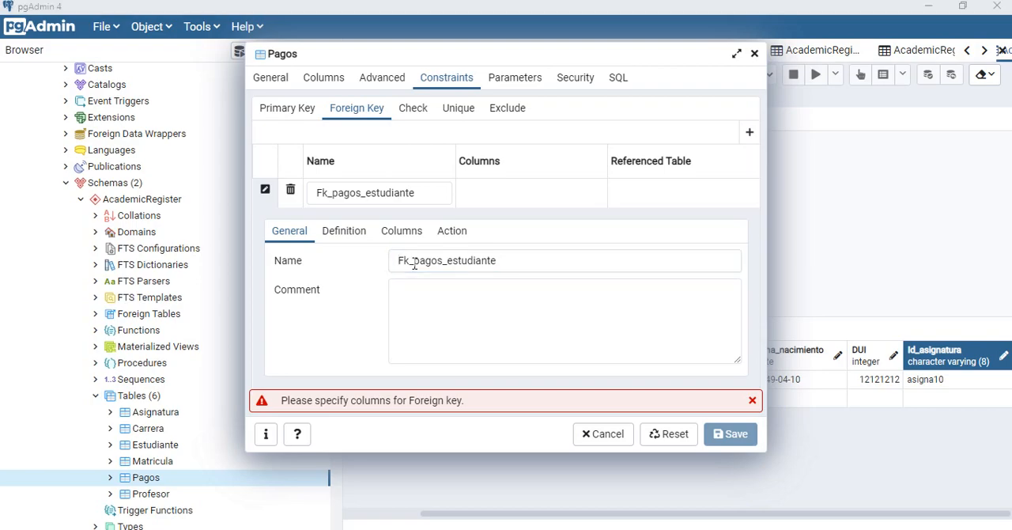
pyautogui.hotkey('alt', 'Tab')
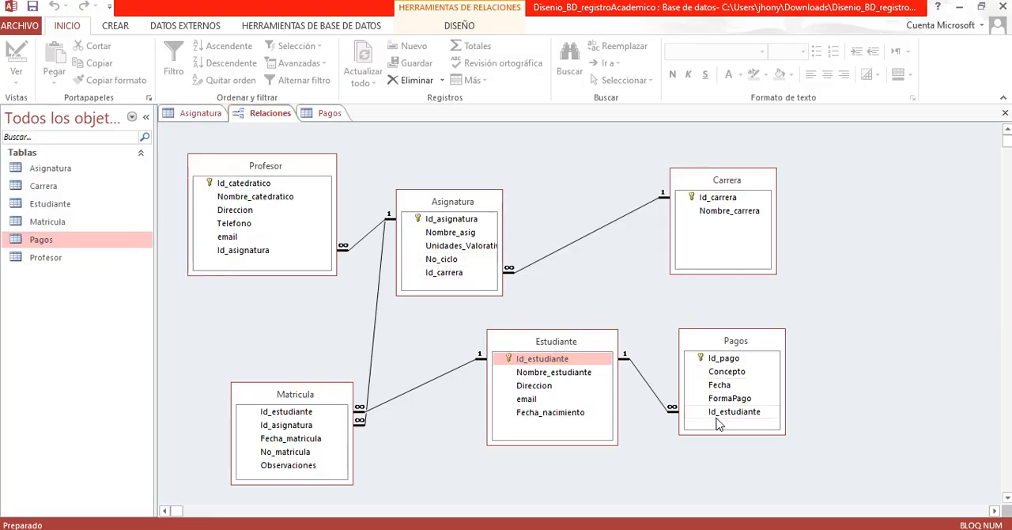
pyautogui.hotkey('alt', 'Tab')
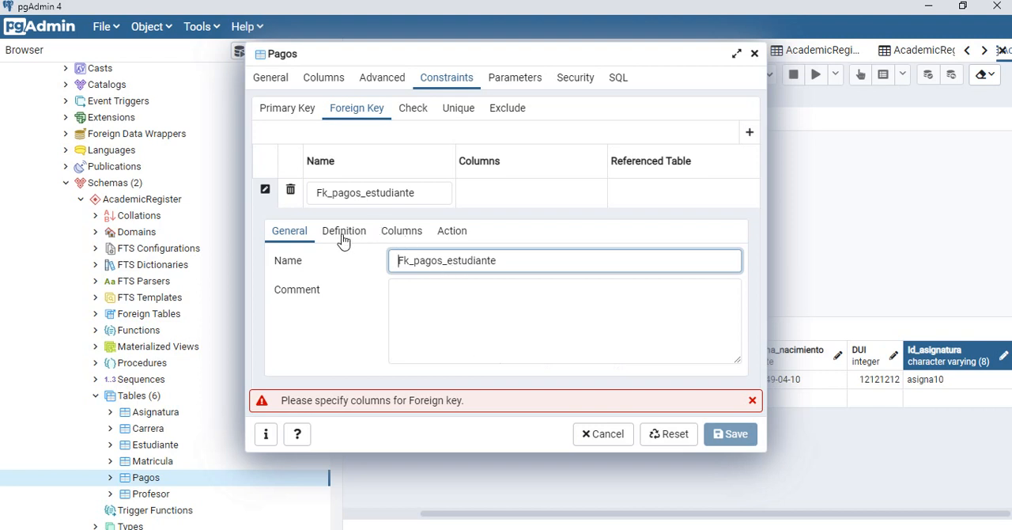
# Step: Check the Pagos columns, set Fk_pagos_estudiante's local column to Id_estudiante, and reference the "AcademicRegister"."Asignatura" table
pyautogui.click(388, 236)
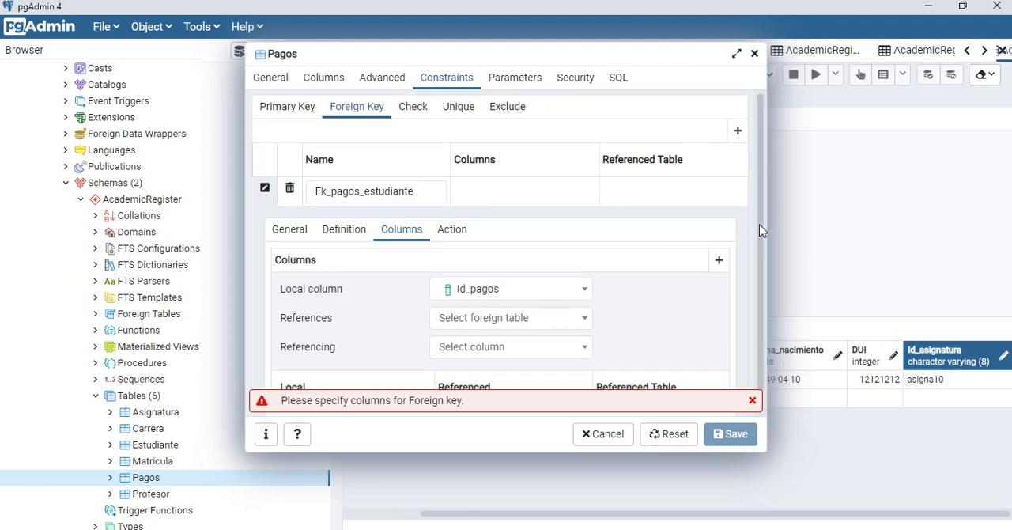
pyautogui.moveTo(759, 223); pyautogui.dragTo(760, 250)
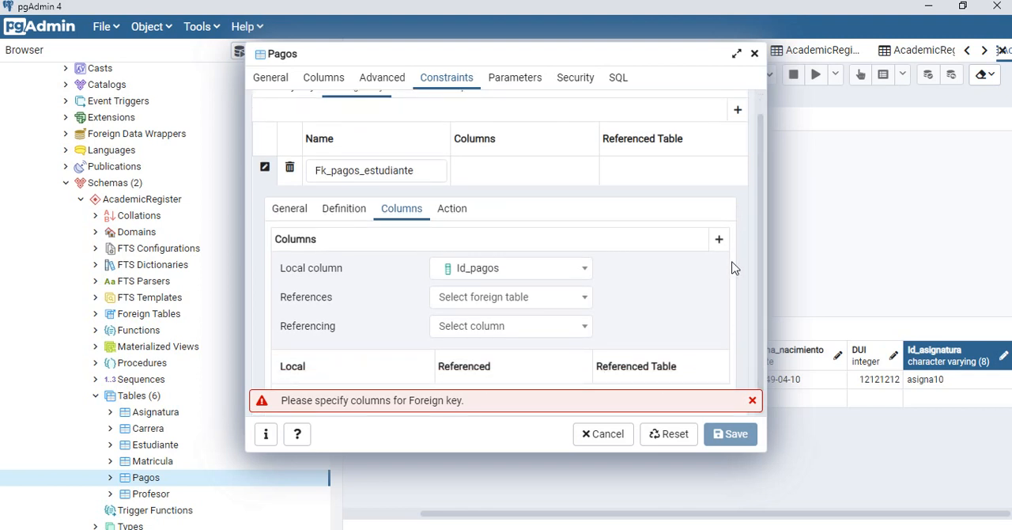
pyautogui.click(586, 272)
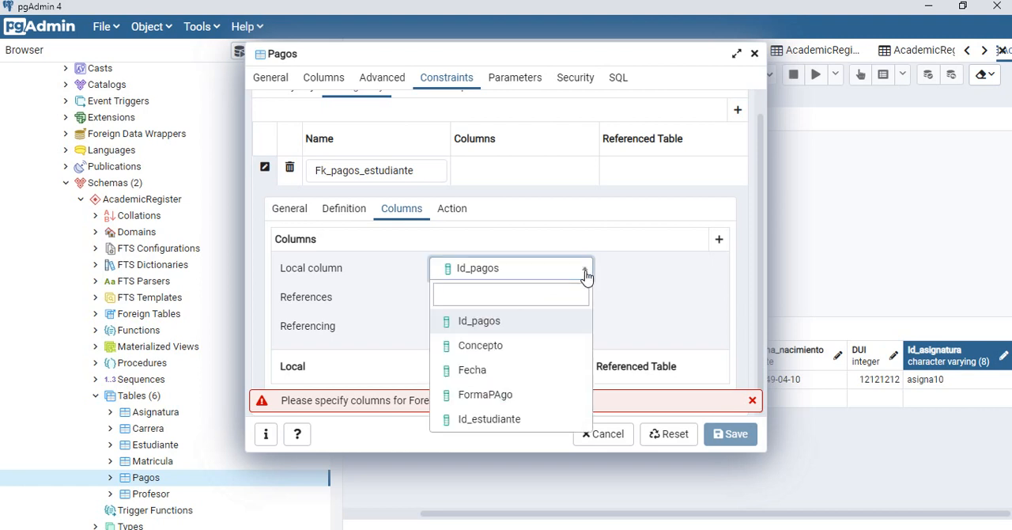
pyautogui.click(325, 79)
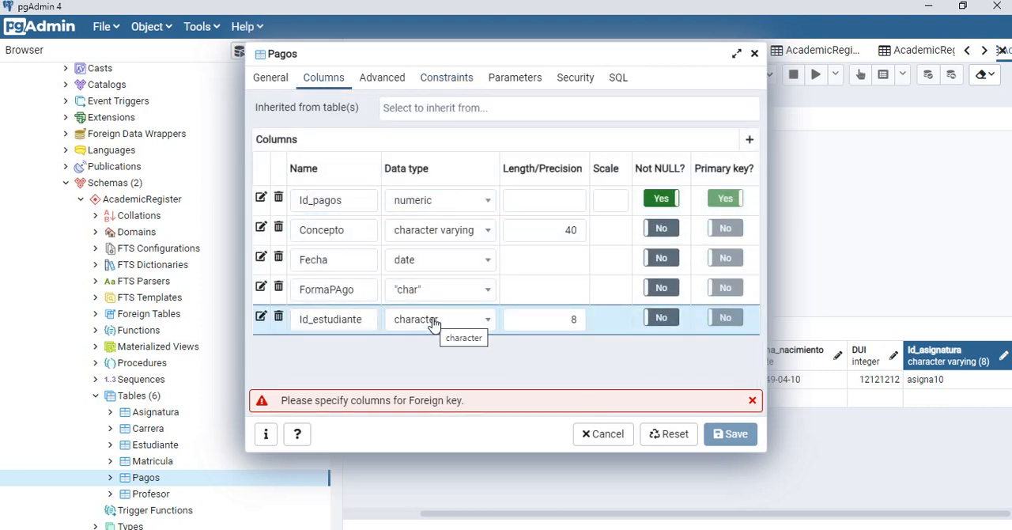
pyautogui.click(653, 400)
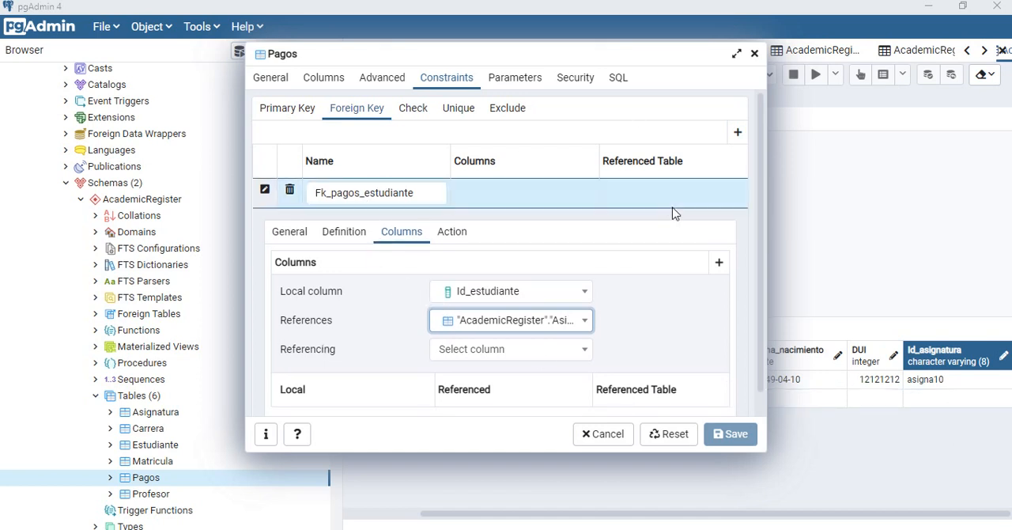
# Step: Switch to Access to examine Id_estudiante in the Pagos–Estudiante relationship, nudging the Pagos table slightly, and return to the foreign key settings in pgAdmin
pyautogui.hotkey('alt', 'Tab')
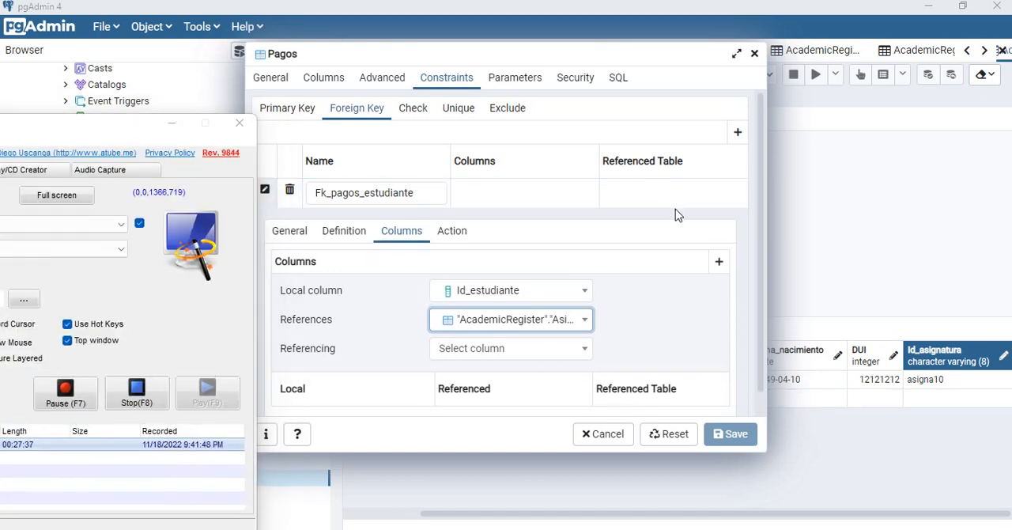
pyautogui.press('super+Tab')
pyautogui.press('Right')
pyautogui.press('Return')
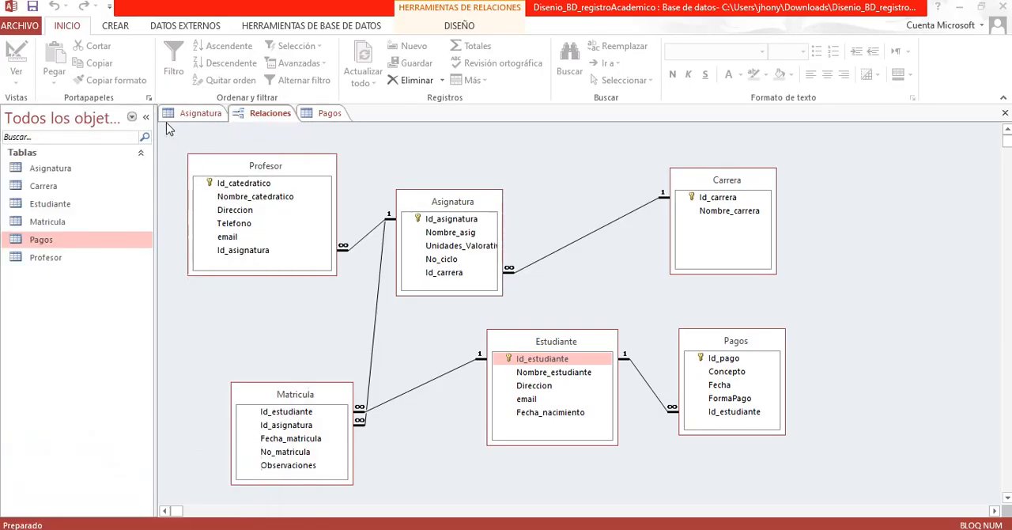
pyautogui.moveTo(703, 341); pyautogui.dragTo(715, 341)
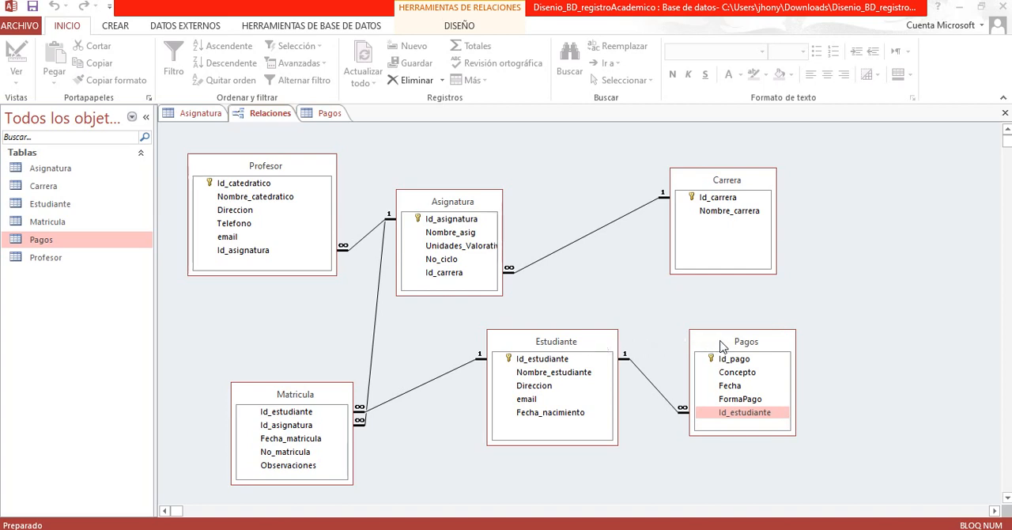
pyautogui.click(722, 415)
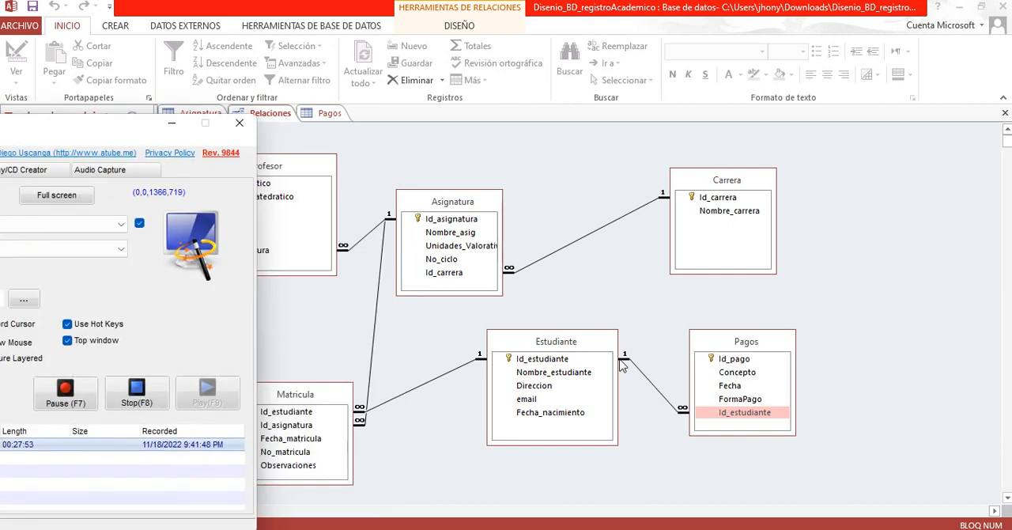
pyautogui.hotkey('alt', 'Tab')
pyautogui.hotkey('alt', 'Tab')
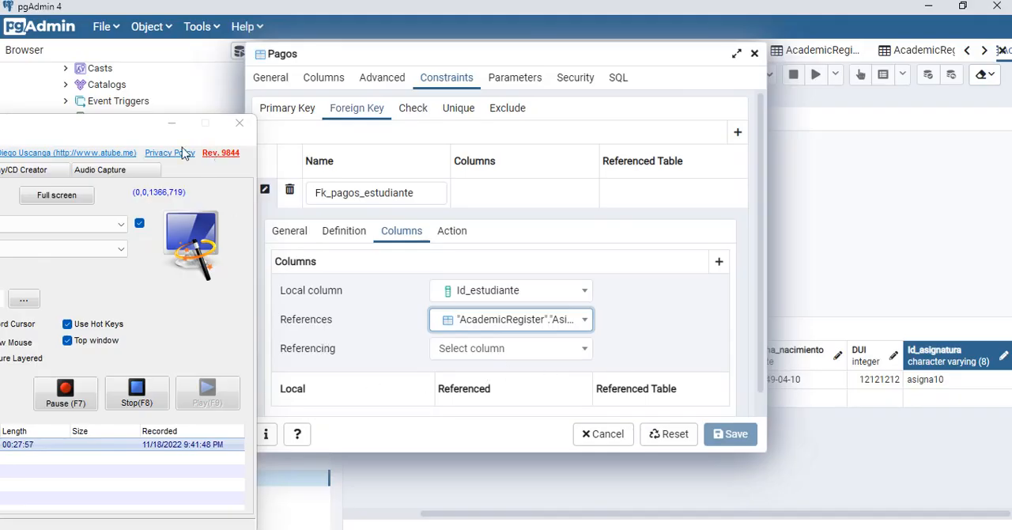
pyautogui.click(172, 123)
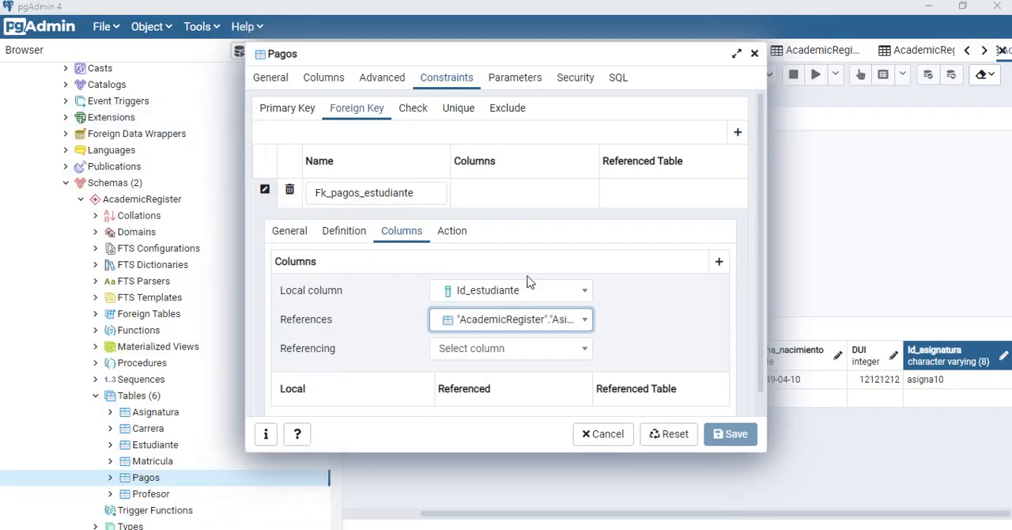
# Step: Revisit the column settings of Fk_pagos_estudiante and reselect Id_estudiante as its local column
pyautogui.click(288, 232)
pyautogui.click(401, 233)
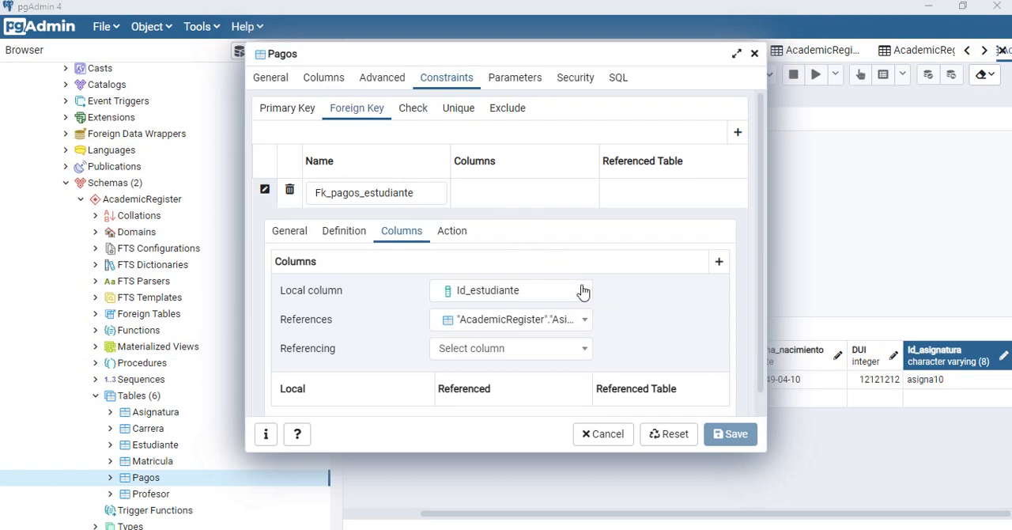
pyautogui.hotkey('alt', 'Tab')
pyautogui.press('Tab')
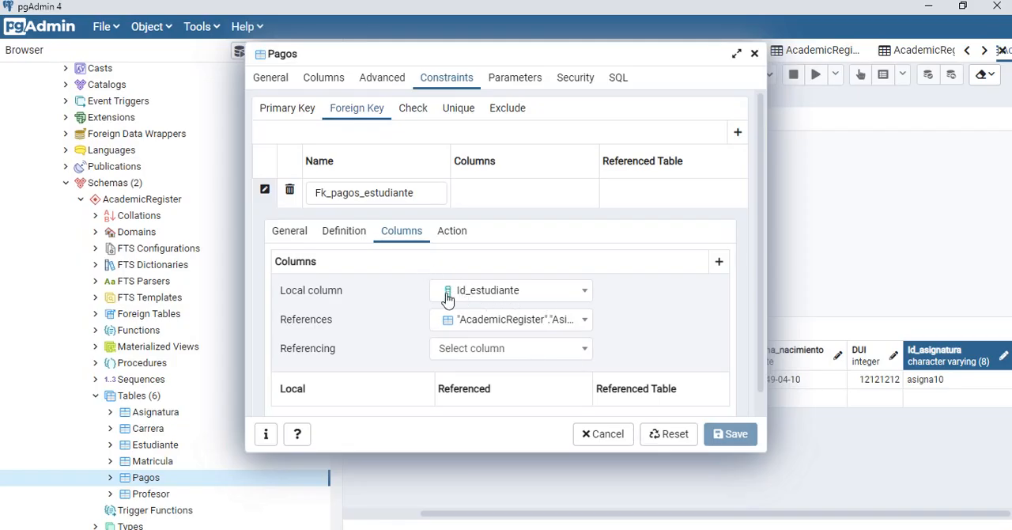
pyautogui.click(584, 294)
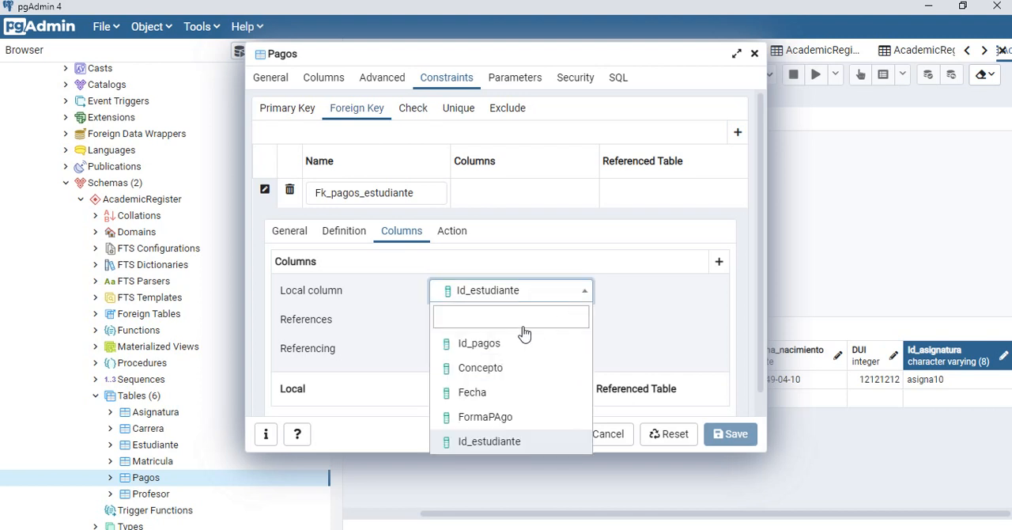
pyautogui.click(506, 444)
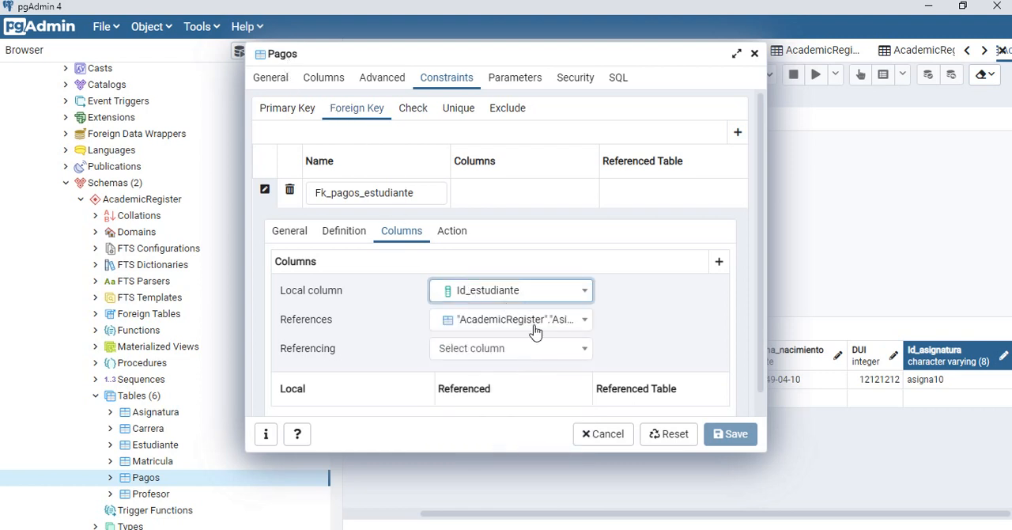
# Step: Set the foreign key's referenced table to "AcademicRegister"."Estudiante" and its referencing column to Id_estudiante
pyautogui.click(588, 324)
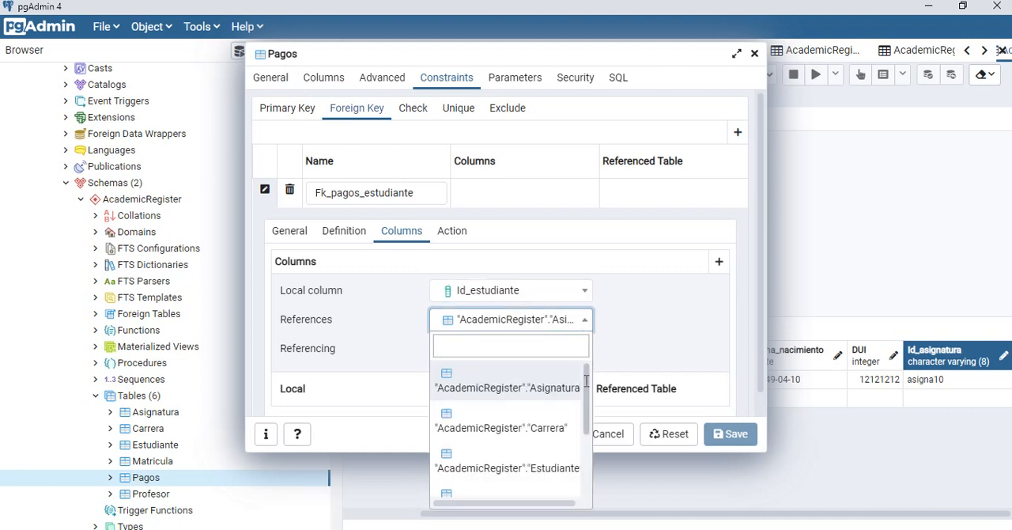
pyautogui.moveTo(586, 388); pyautogui.dragTo(585, 427)
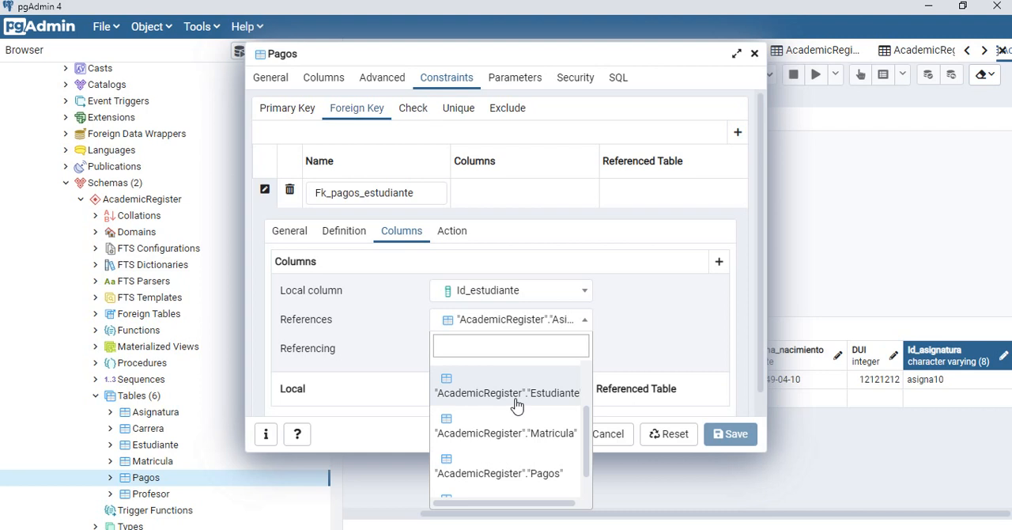
pyautogui.click(566, 402)
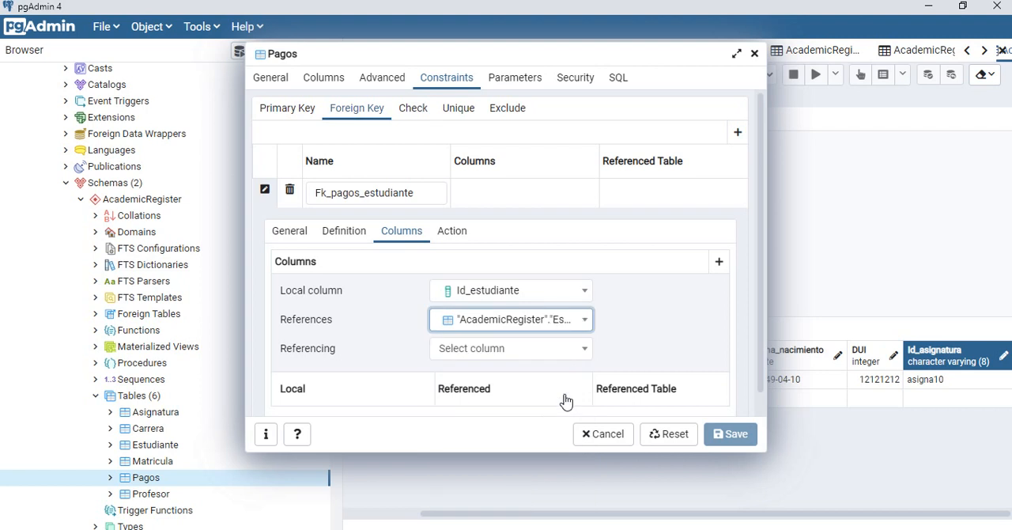
pyautogui.click(588, 352)
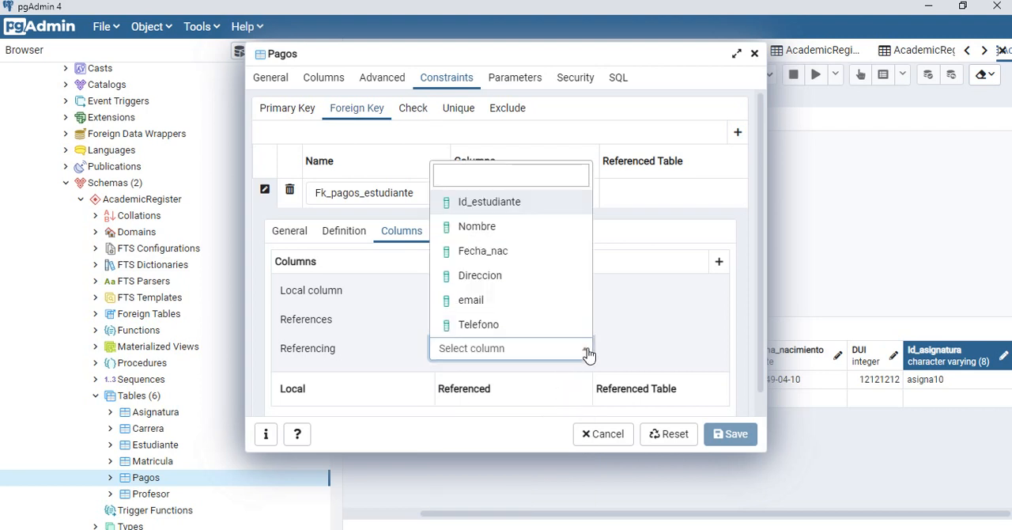
pyautogui.click(521, 205)
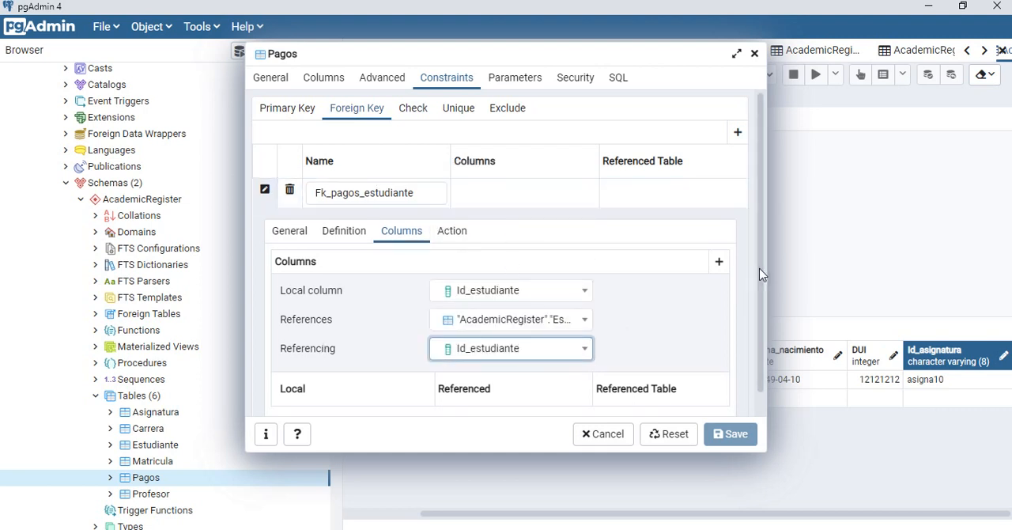
pyautogui.moveTo(760, 270); pyautogui.dragTo(761, 303)
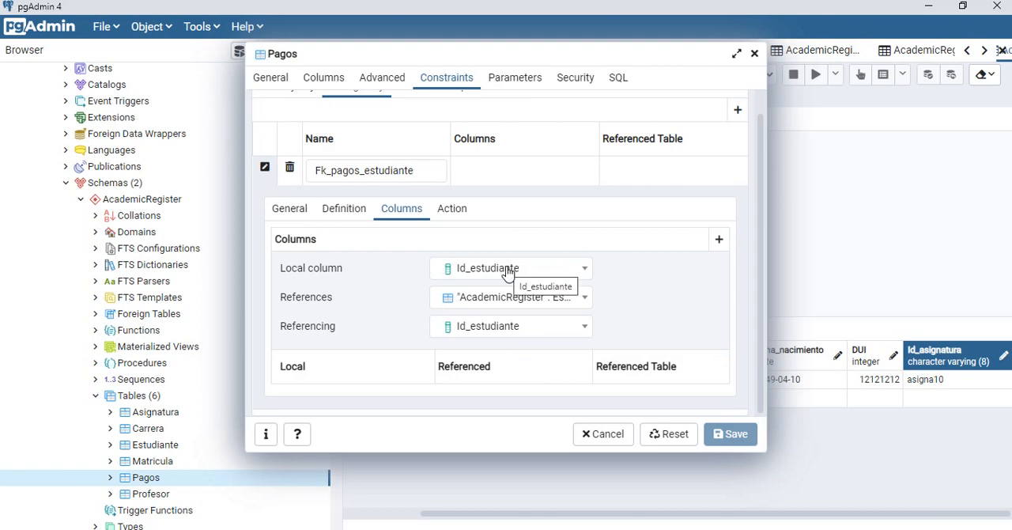
# Step: Switch between Access and pgAdmin to compare Id_estudiante in the Pagos relationship with the foreign key's column settings
pyautogui.hotkey('alt', 'Tab')
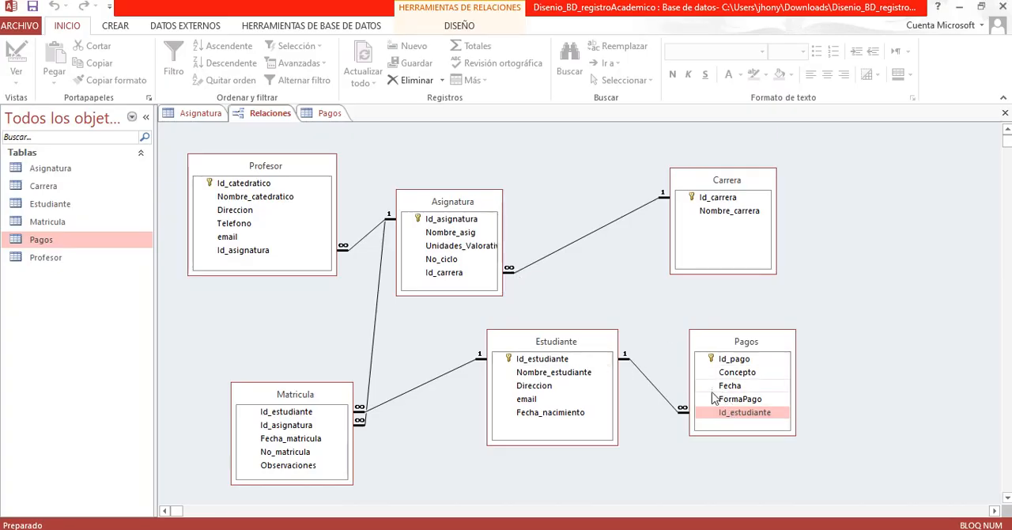
pyautogui.click(724, 414)
pyautogui.hotkey('alt', 'Tab')
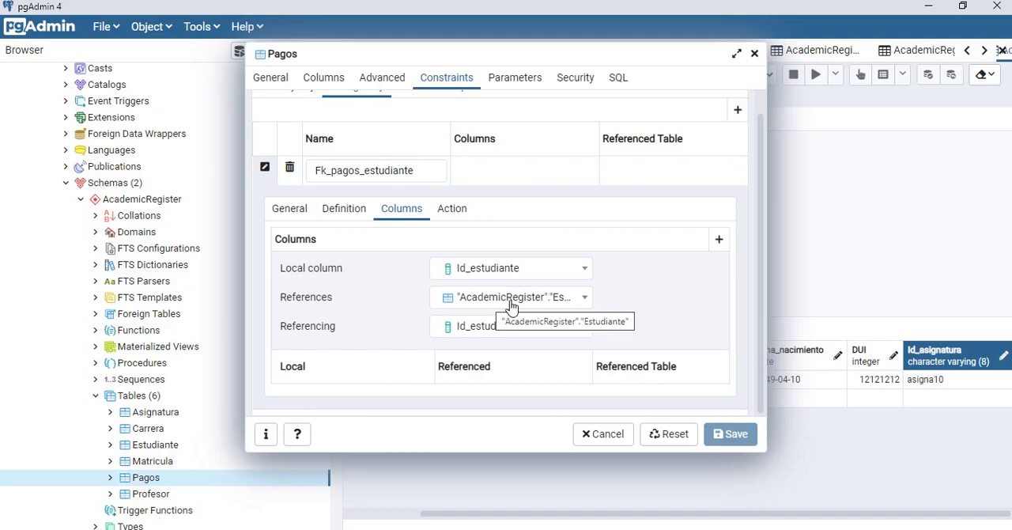
pyautogui.hotkey('alt', 'Tab')
pyautogui.click(723, 413)
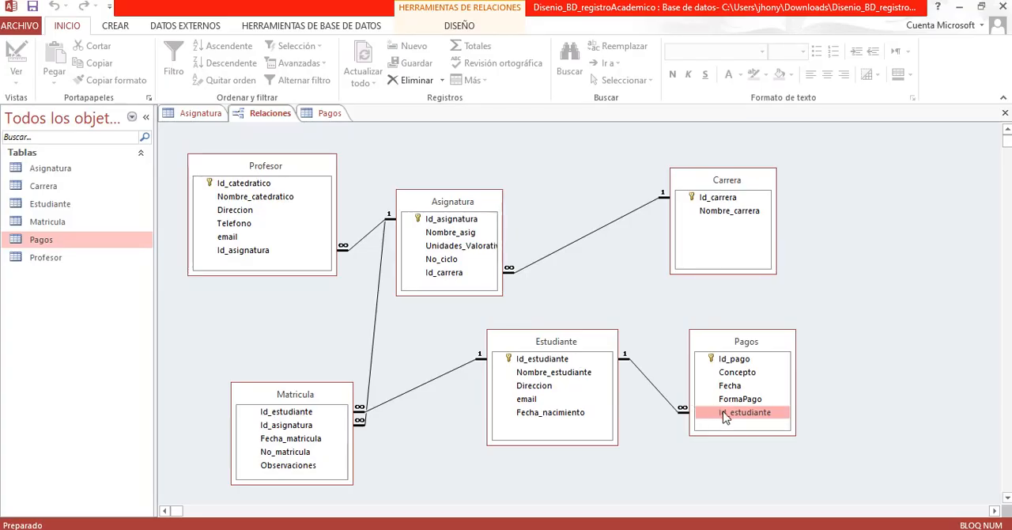
pyautogui.hotkey('alt', 'Tab')
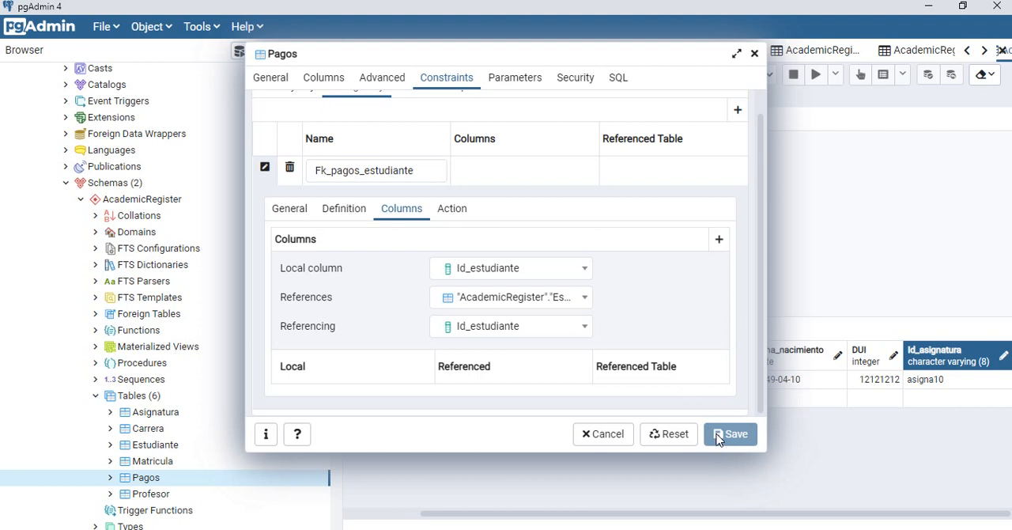
# Step: Add the Id_estudiante mapping to "AcademicRegister"."Estudiante" to Fk_pagos_estudiante and save the Pagos table
pyautogui.click(720, 241)
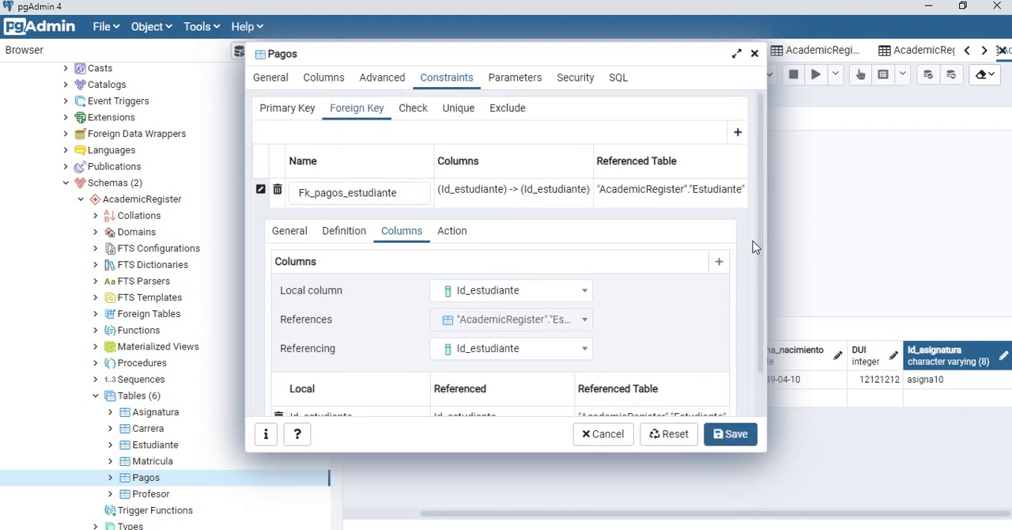
pyautogui.moveTo(761, 245); pyautogui.dragTo(760, 300)
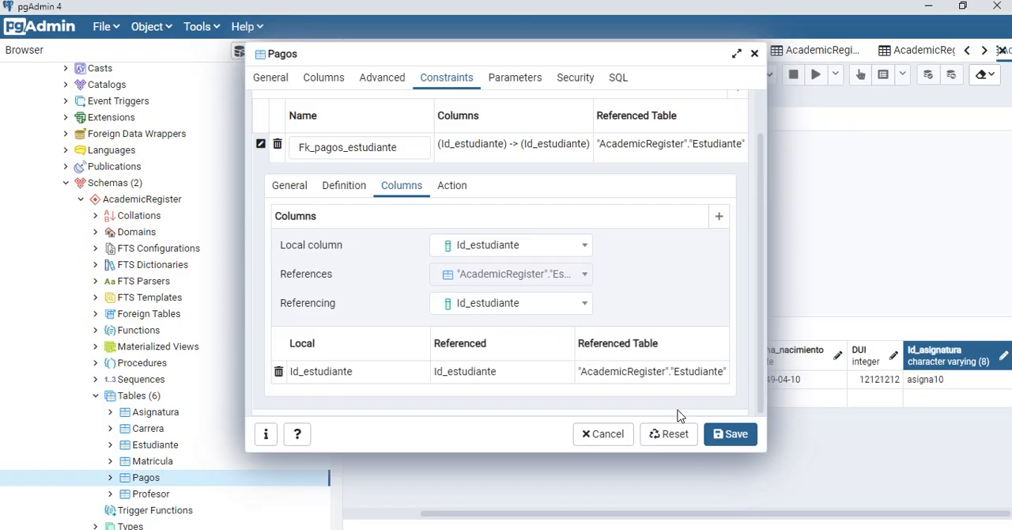
pyautogui.click(741, 436)
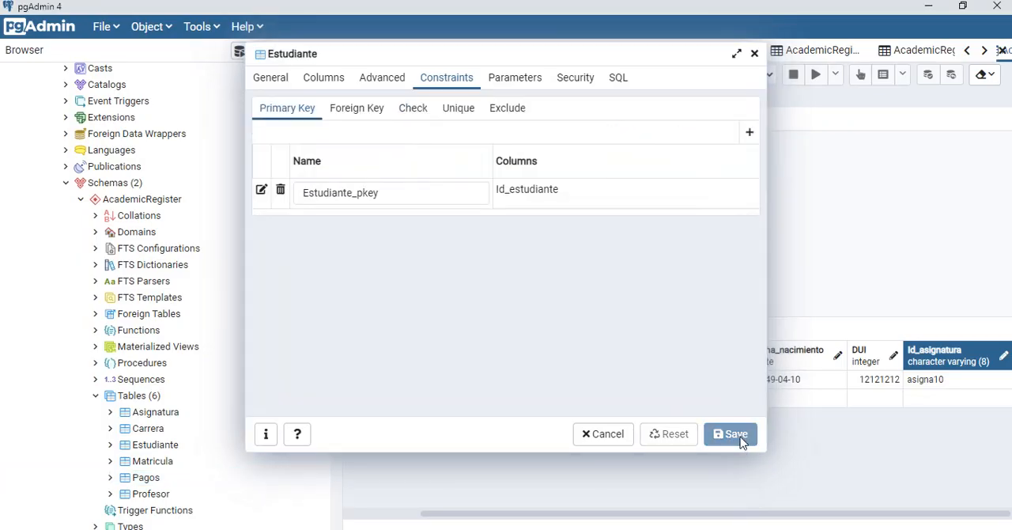
# Step: Review the foreign and primary key constraints of Estudiante, compare them with the Access relationships diagram, and return to pgAdmin
pyautogui.click(361, 115)
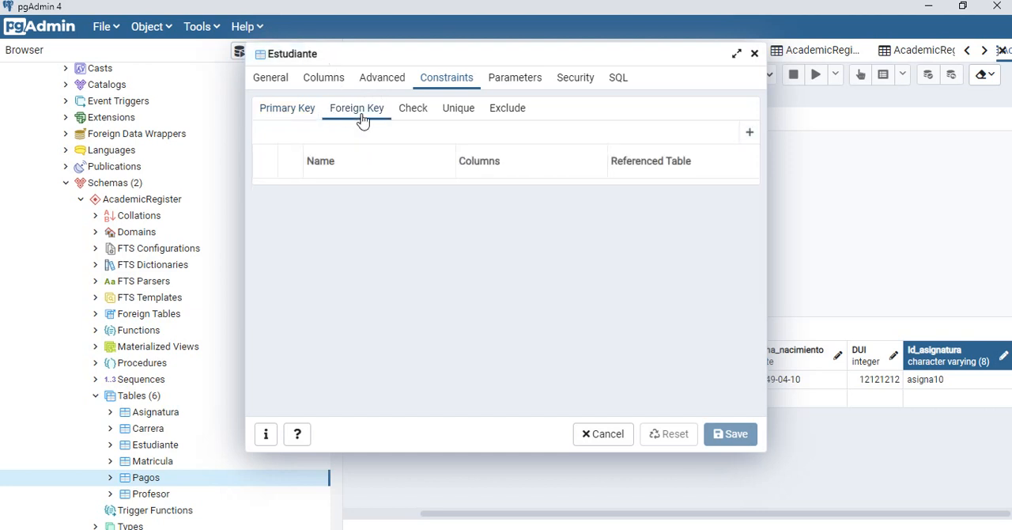
pyautogui.click(305, 115)
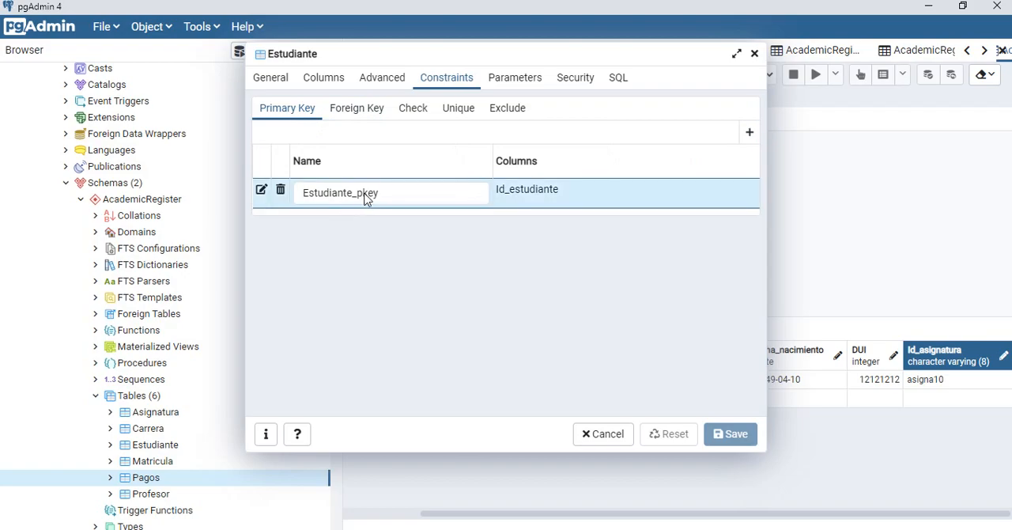
pyautogui.hotkey('alt', 'Tab')
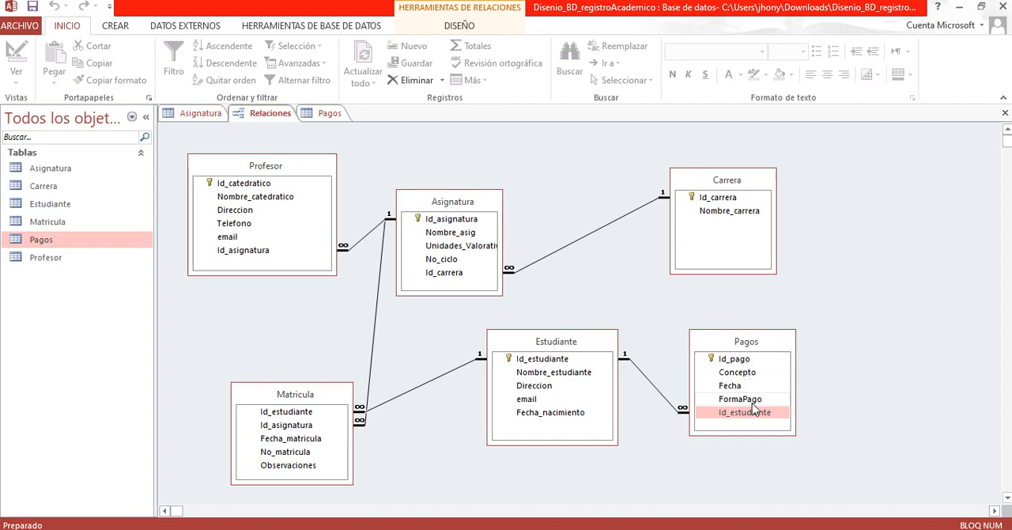
pyautogui.hotkey('alt', 'Tab')
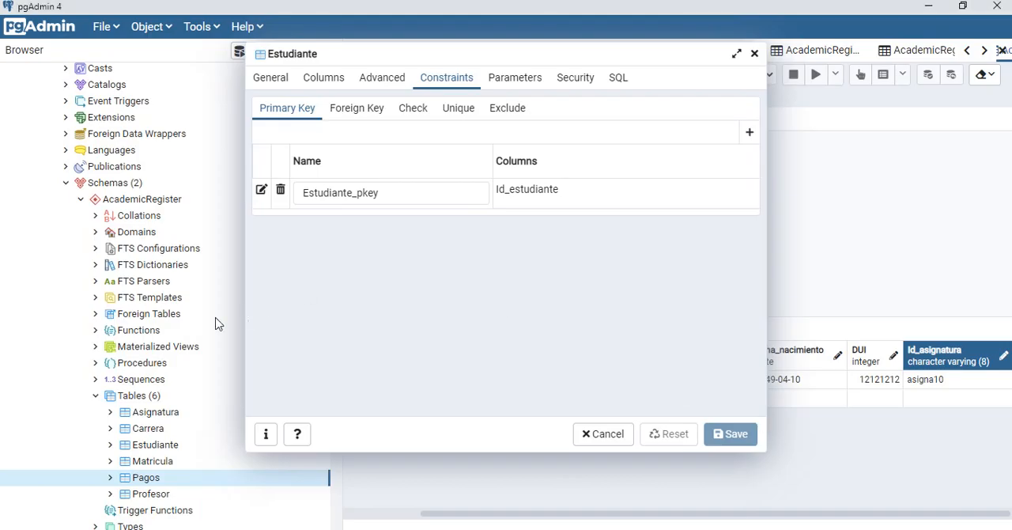
# Step: Reopen the Pagos table's properties and check its primary key and Fk_pagos_estudiante foreign key against the Access relationships diagram
pyautogui.rightClick(146, 479)
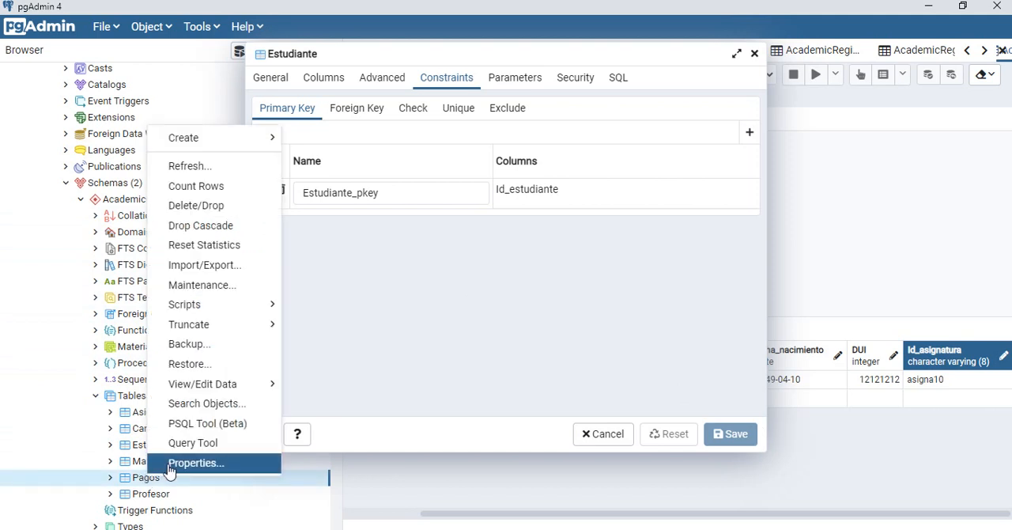
pyautogui.click(198, 463)
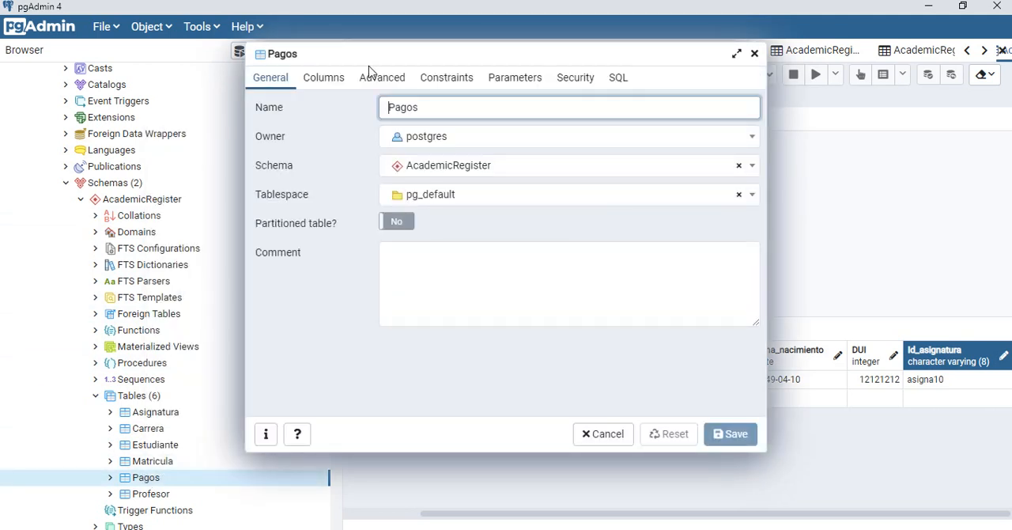
pyautogui.click(448, 79)
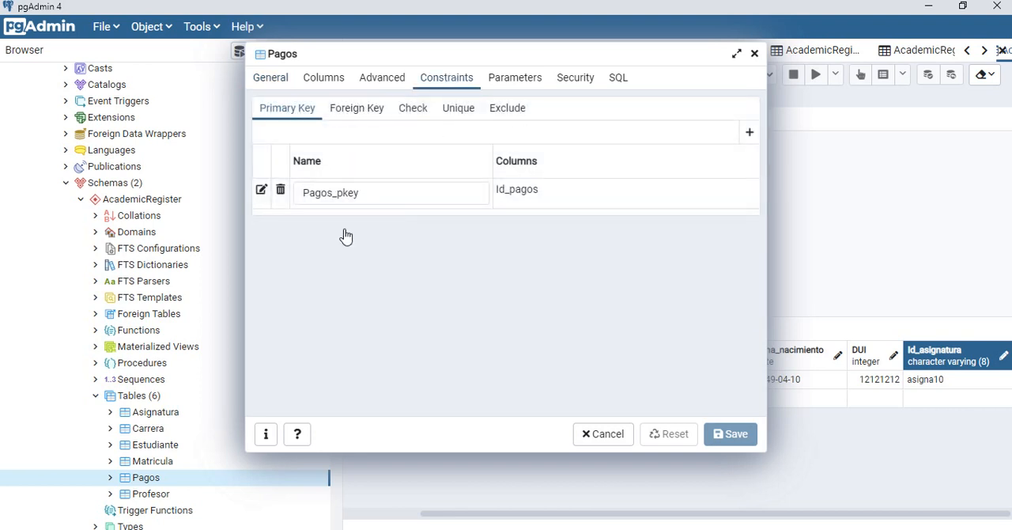
pyautogui.hotkey('alt', 'Tab')
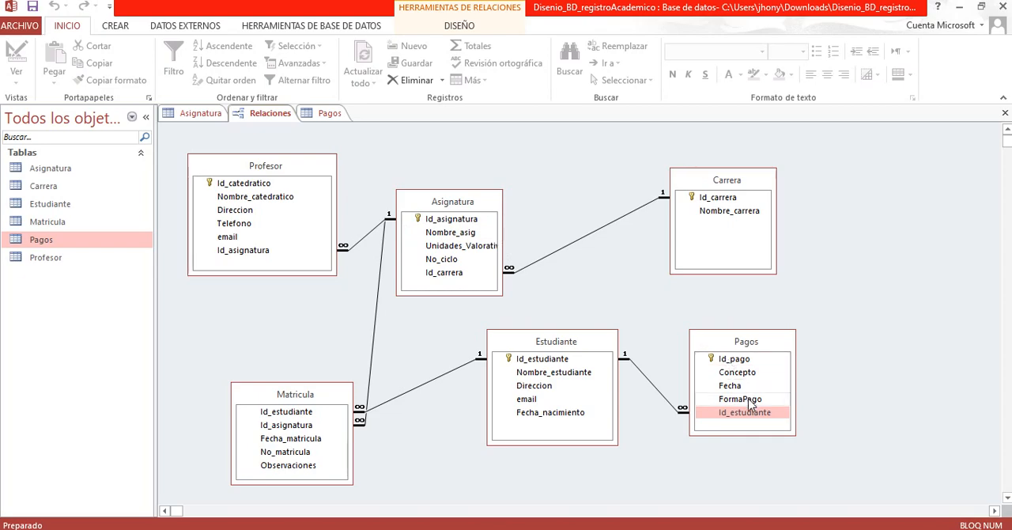
pyautogui.hotkey('alt', 'Tab')
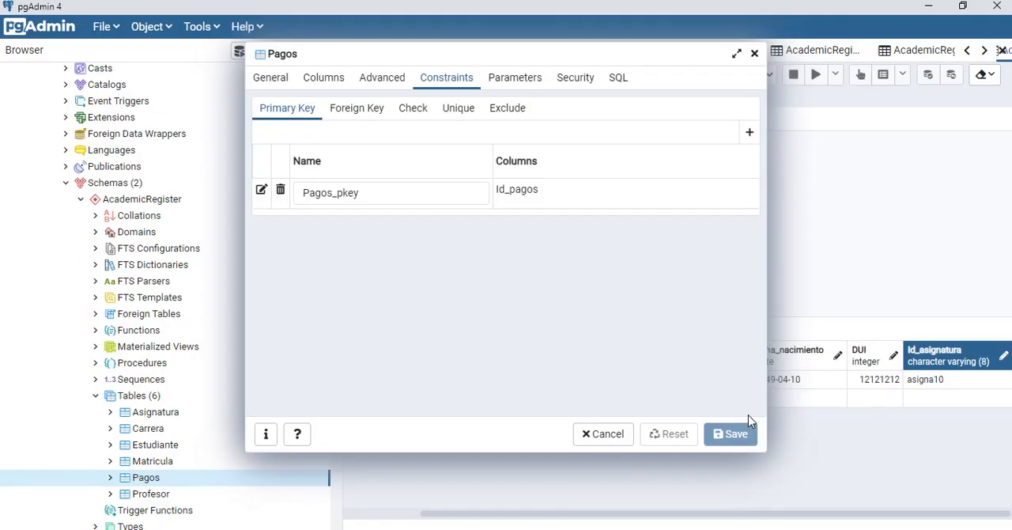
pyautogui.click(357, 107)
pyautogui.click(343, 191)
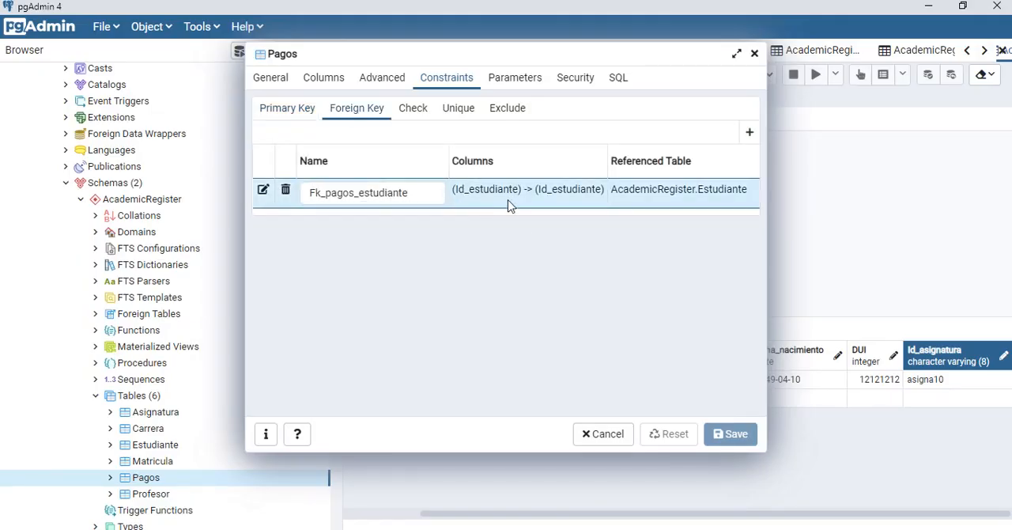
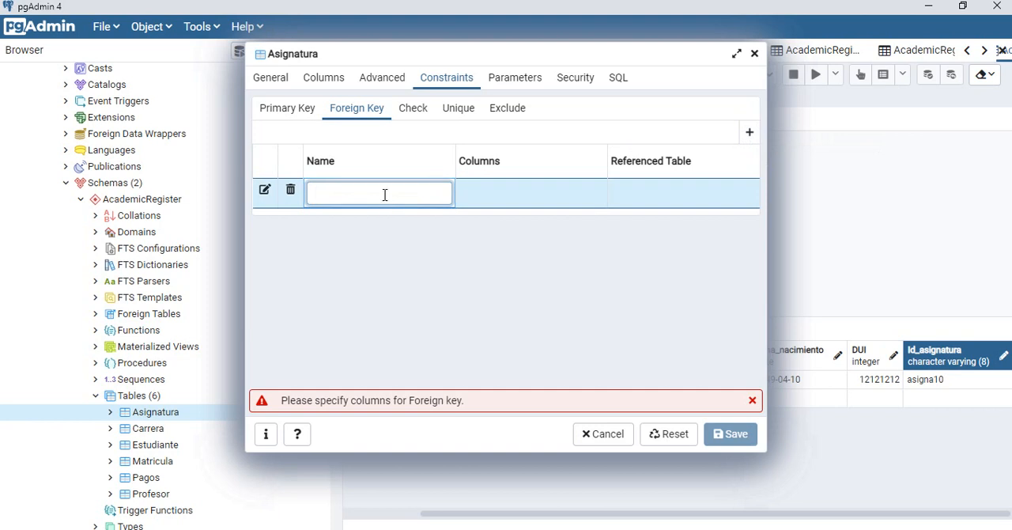
# Step: Name the new foreign key of Asignatura Fk_asignatura_carrera and open its column settings
pyautogui.click(384, 195)
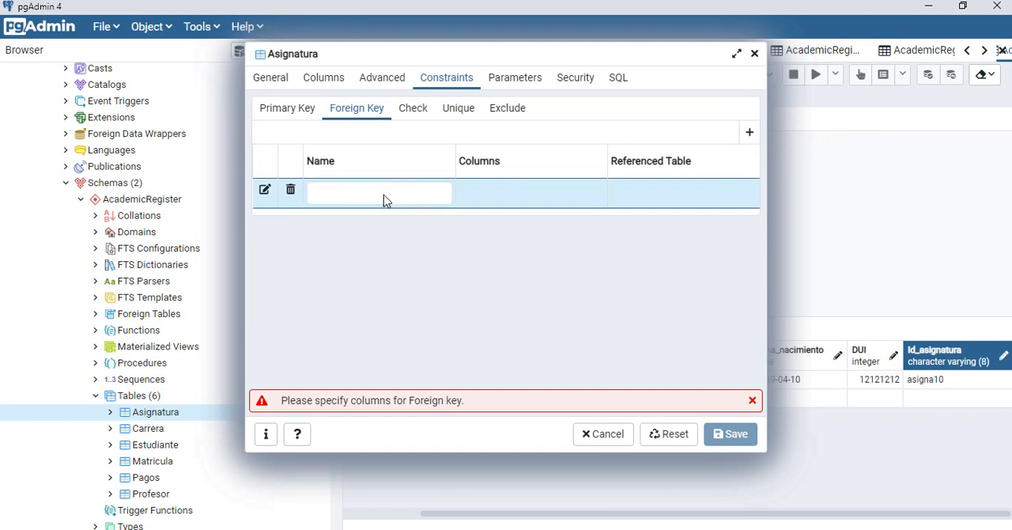
pyautogui.click(383, 195)
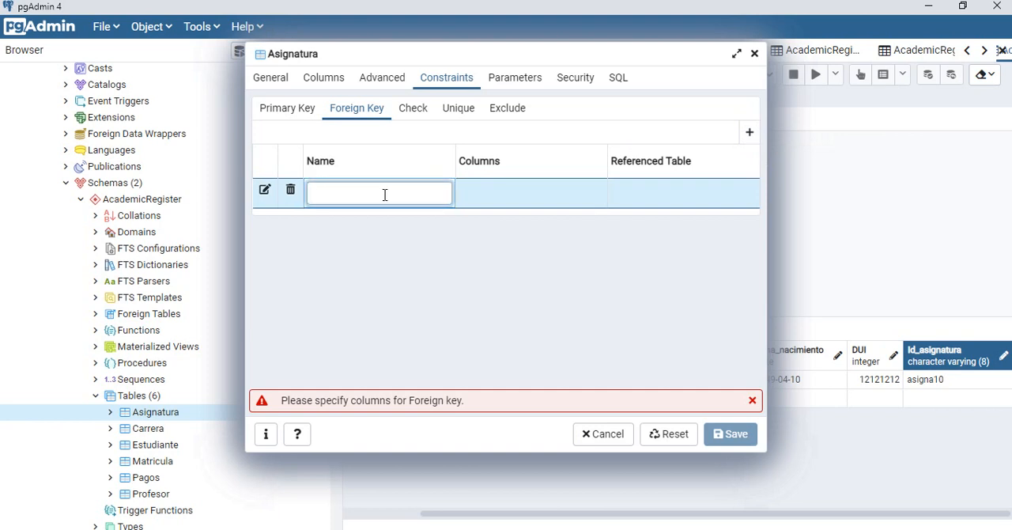
pyautogui.write('Fk_asignatura_carrera')
pyautogui.click(265, 192)
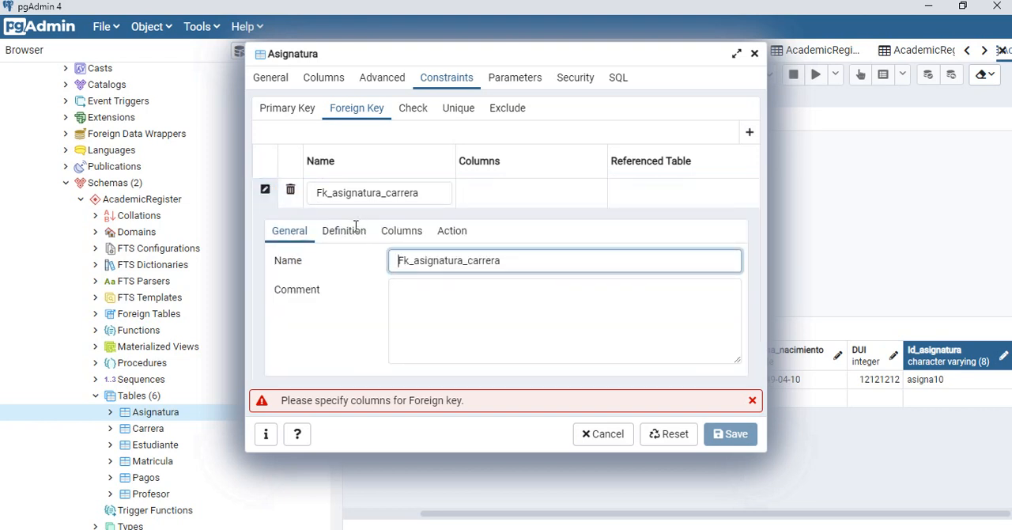
pyautogui.click(399, 231)
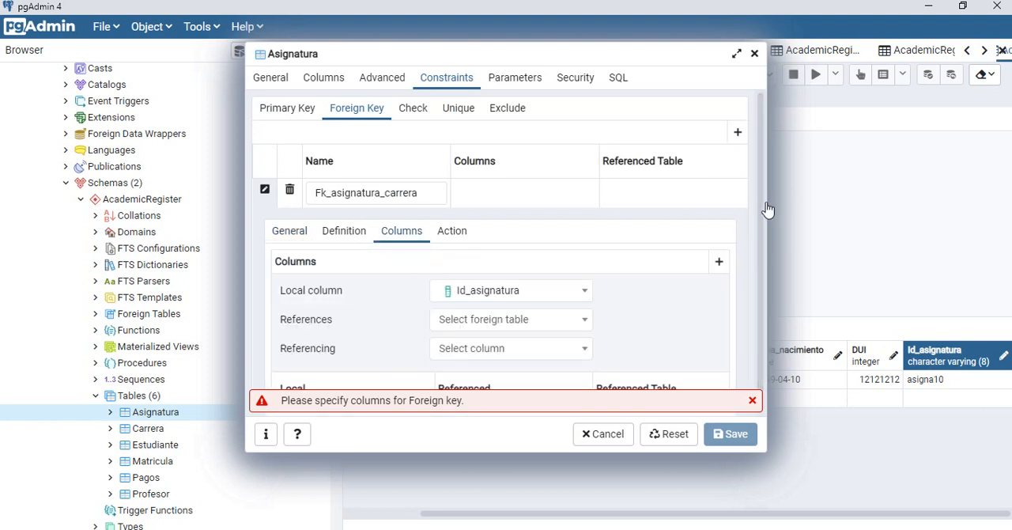
# Step: Check the field linking Asignatura to Carrera in the Access relationships diagram and set the foreign key's local column to Id_carrera in pgAdmin
pyautogui.scroll(-1, 762, 203)
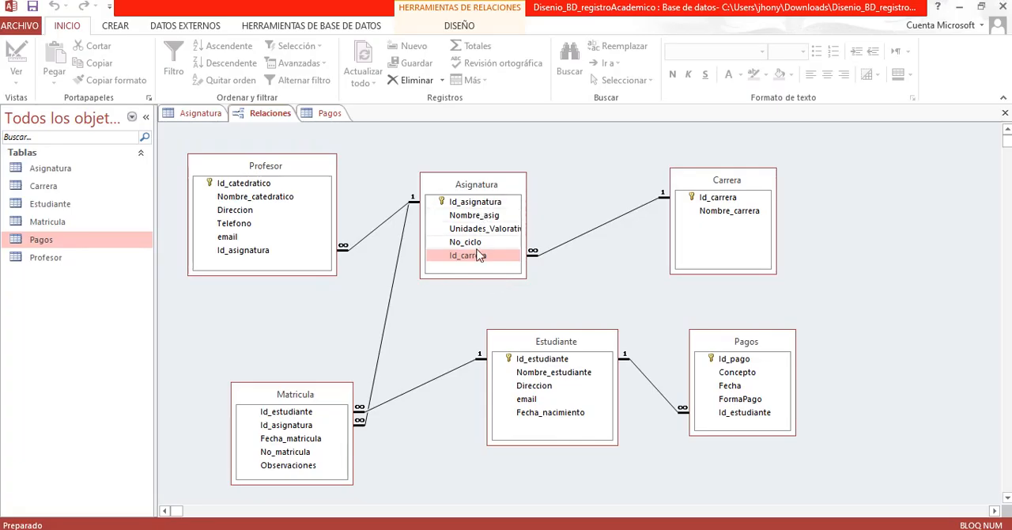
pyautogui.click(478, 255)
pyautogui.hotkey('alt', 'Tab')
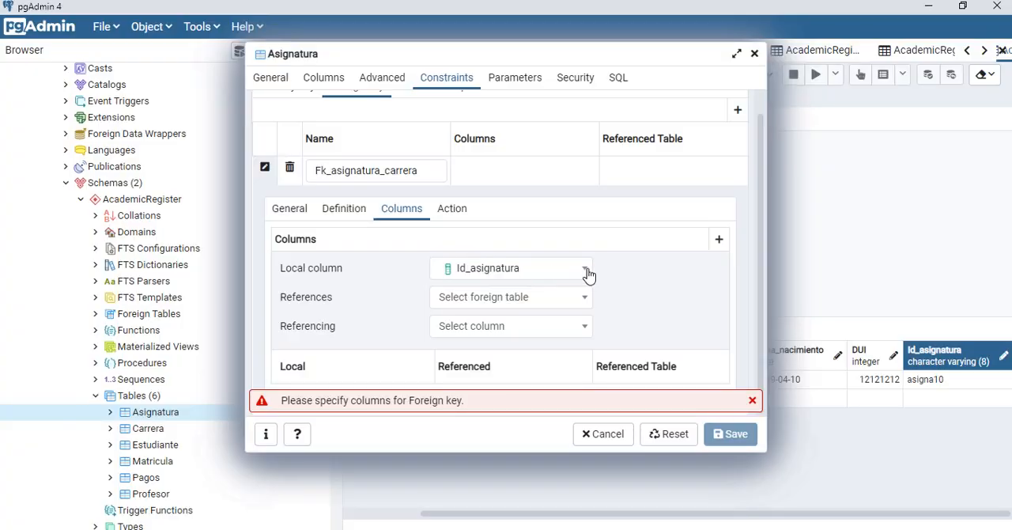
pyautogui.hotkey('alt', 'Tab')
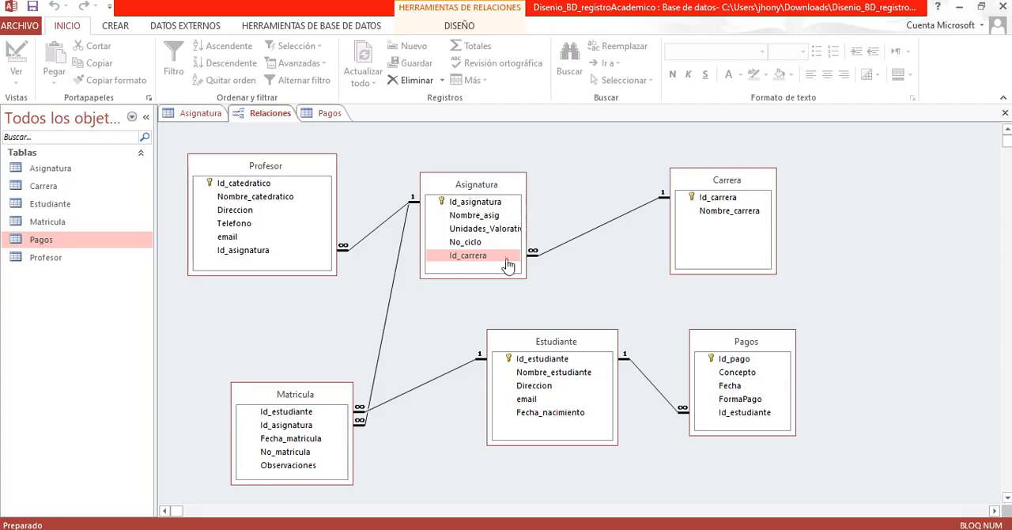
pyautogui.click(487, 262)
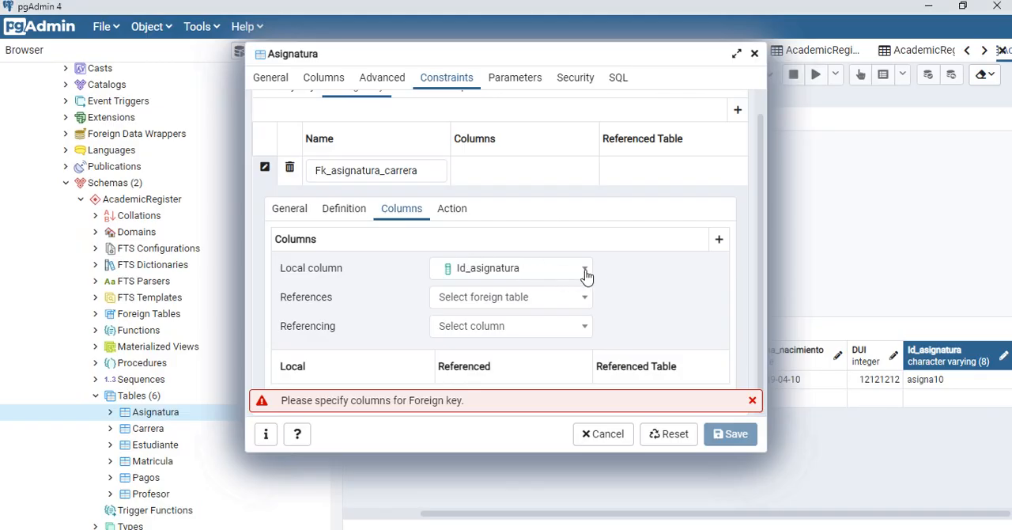
pyautogui.click(586, 270)
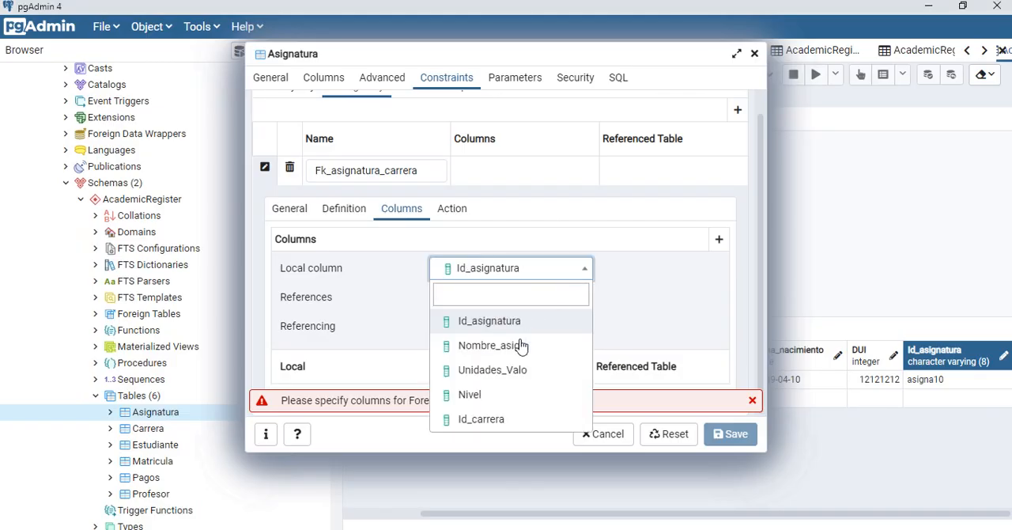
pyautogui.click(474, 421)
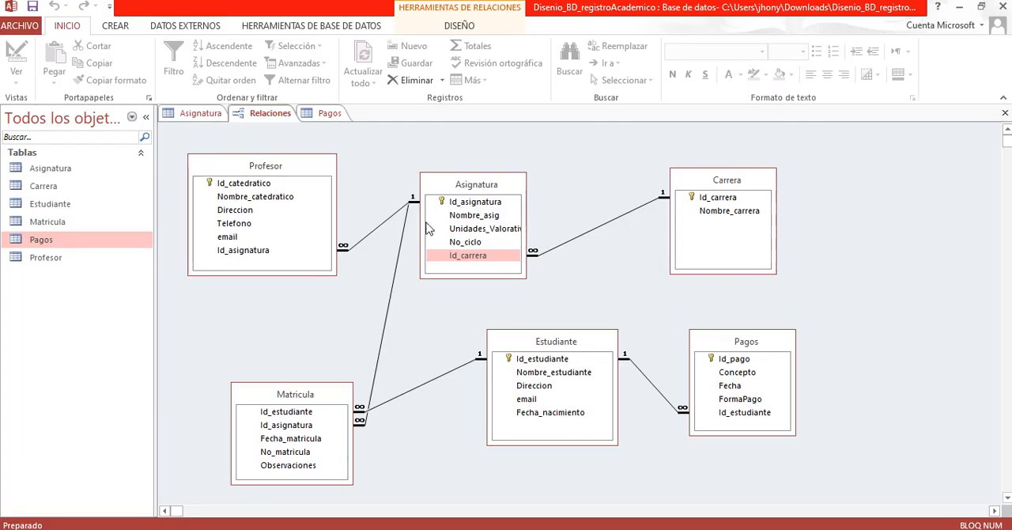
# Step: Reference Id_carrera of "AcademicRegister"."Carrera" as shown in the Access diagram and add the column mapping to Fk_asignatura_carrera
pyautogui.click(476, 258)
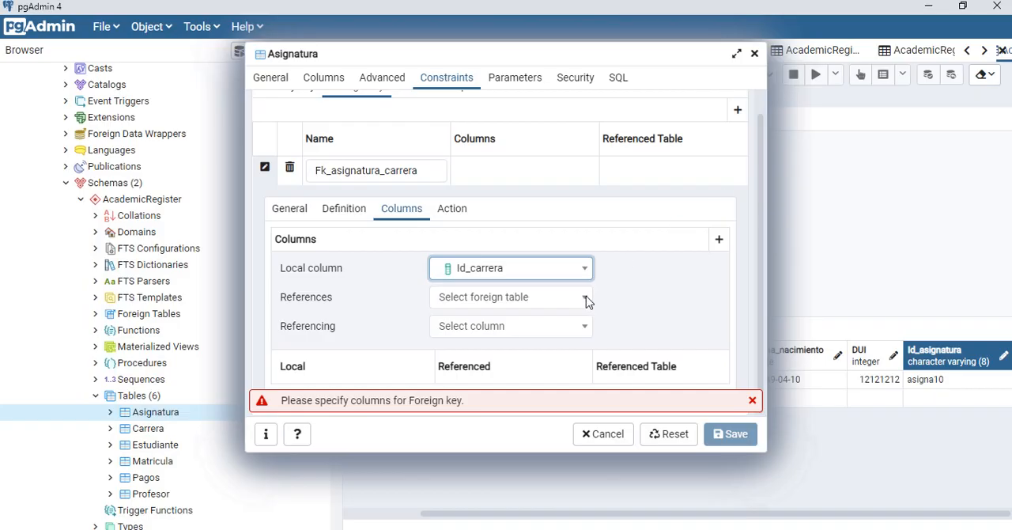
pyautogui.click(586, 301)
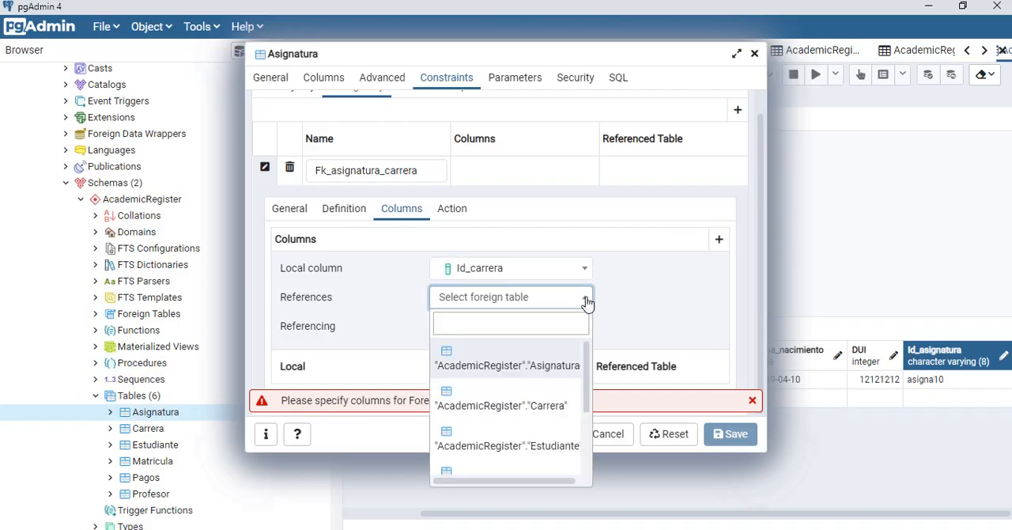
pyautogui.click(556, 406)
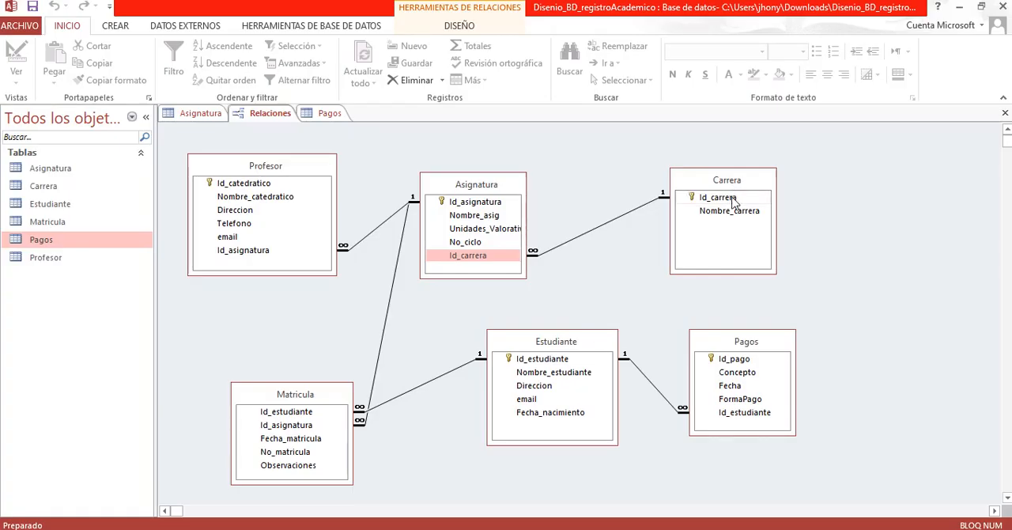
pyautogui.click(731, 199)
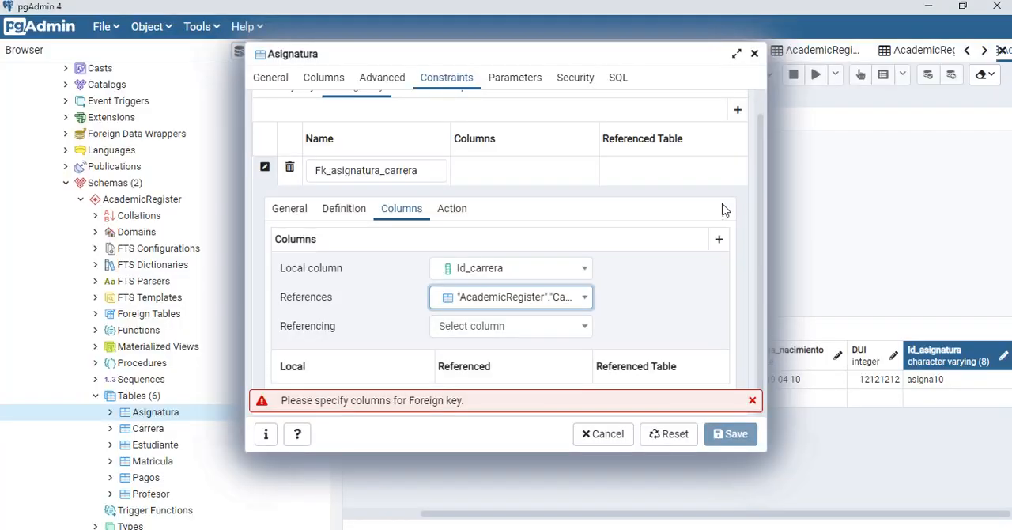
pyautogui.click(585, 327)
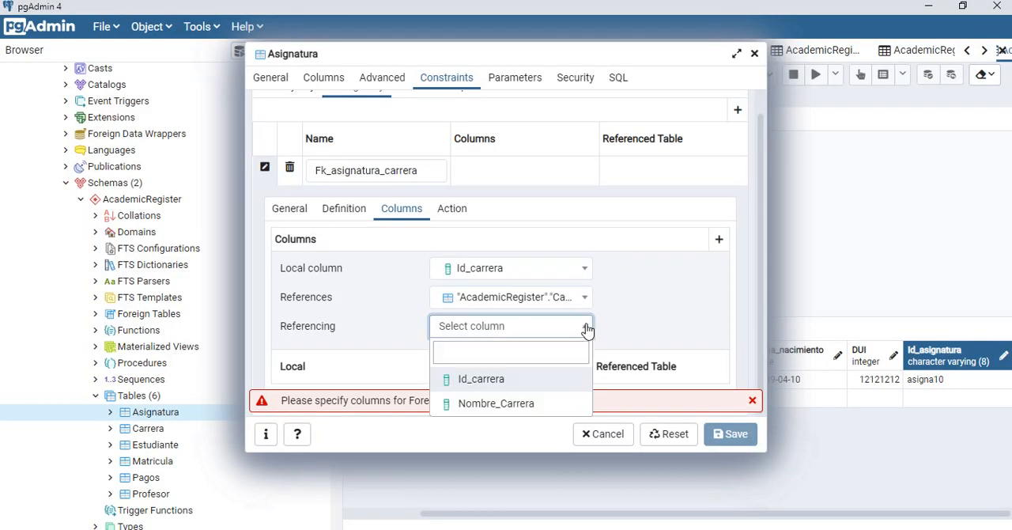
pyautogui.click(514, 382)
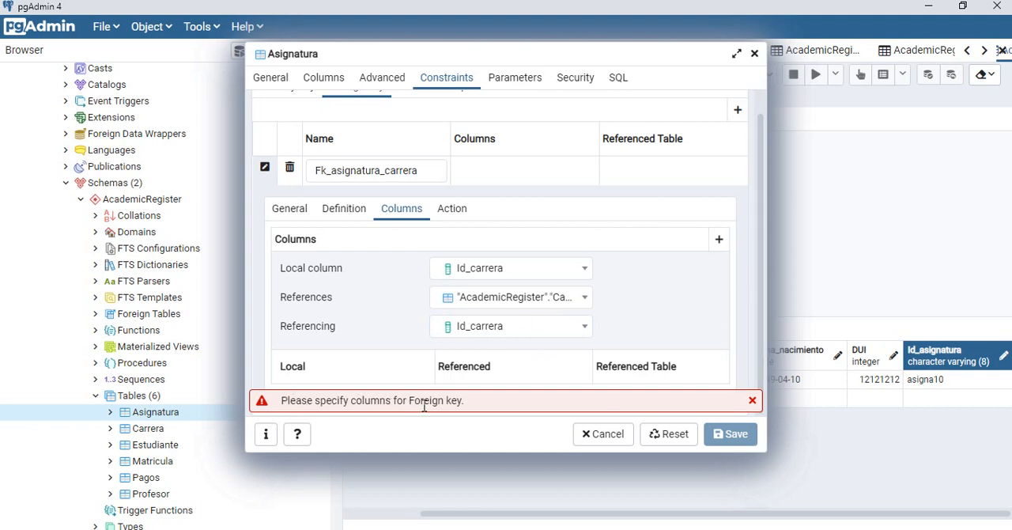
pyautogui.click(719, 242)
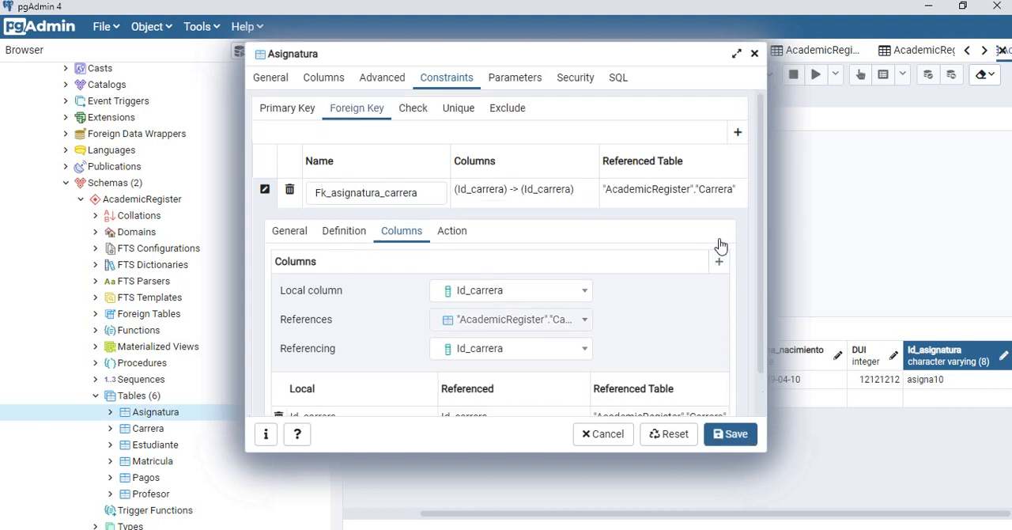
# Step: Try to save the Asignatura table, read the details of the save error, and dismiss it
pyautogui.click(724, 443)
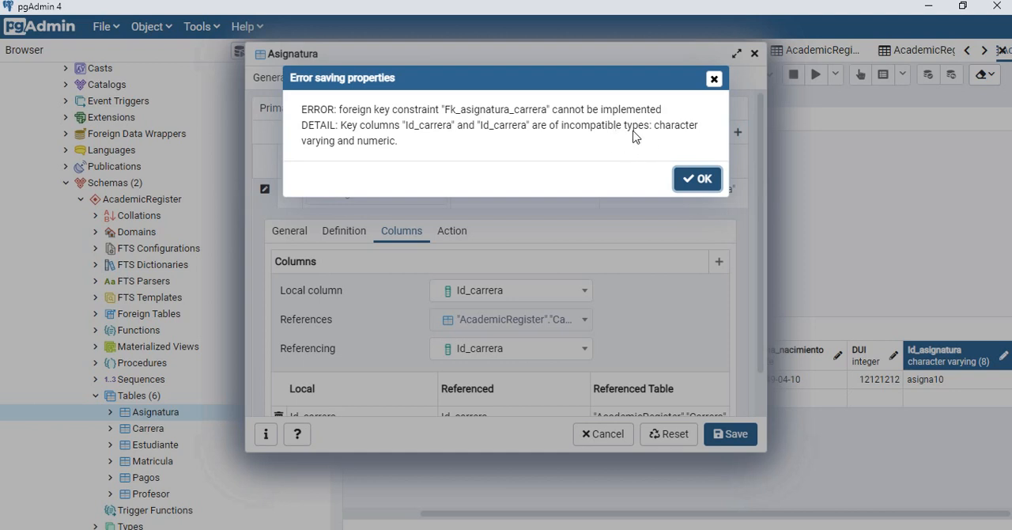
pyautogui.moveTo(648, 127); pyautogui.dragTo(700, 135)
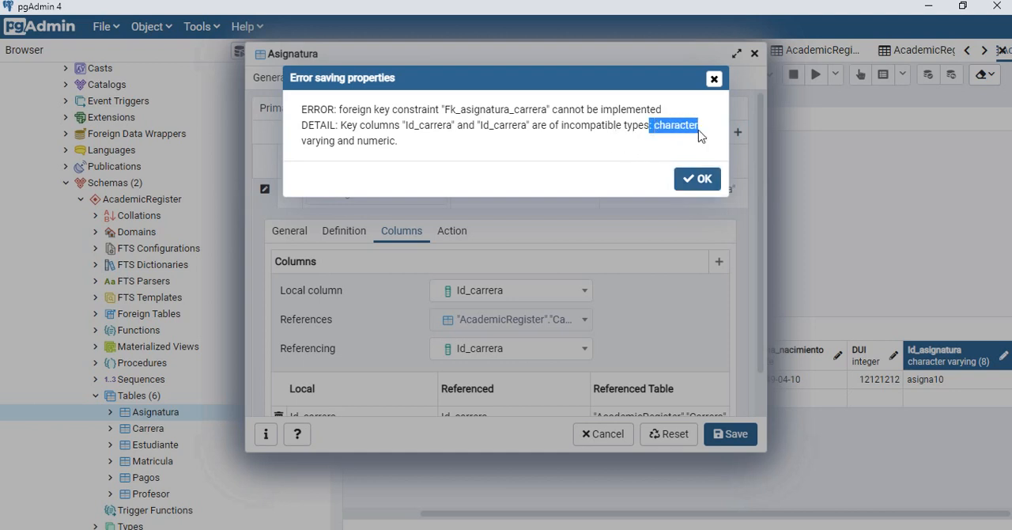
pyautogui.click(515, 134)
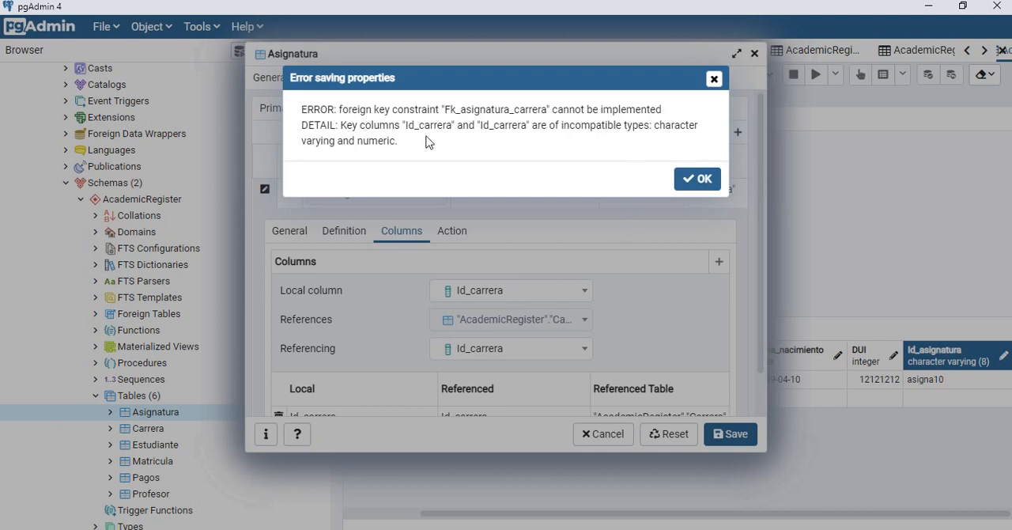
pyautogui.moveTo(532, 125); pyautogui.dragTo(630, 127)
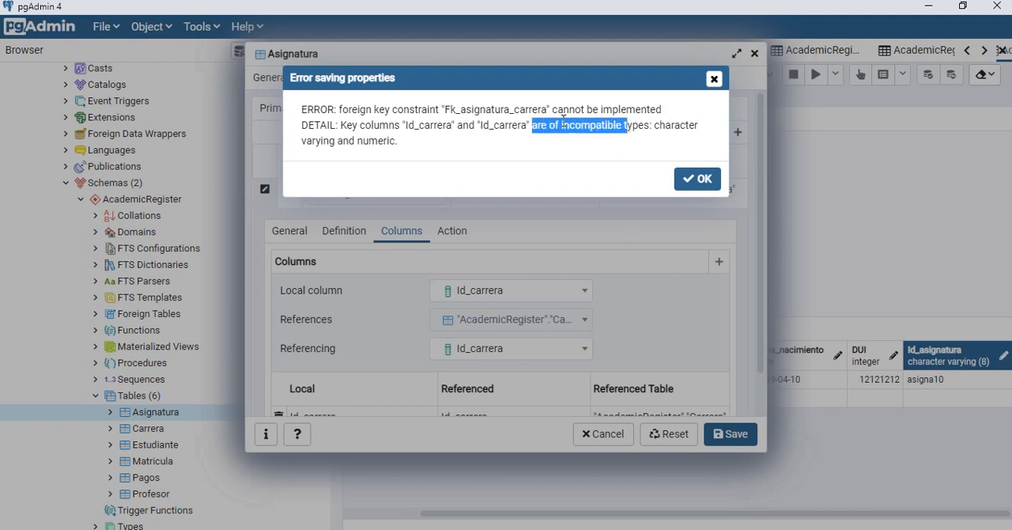
pyautogui.moveTo(514, 124); pyautogui.dragTo(608, 127)
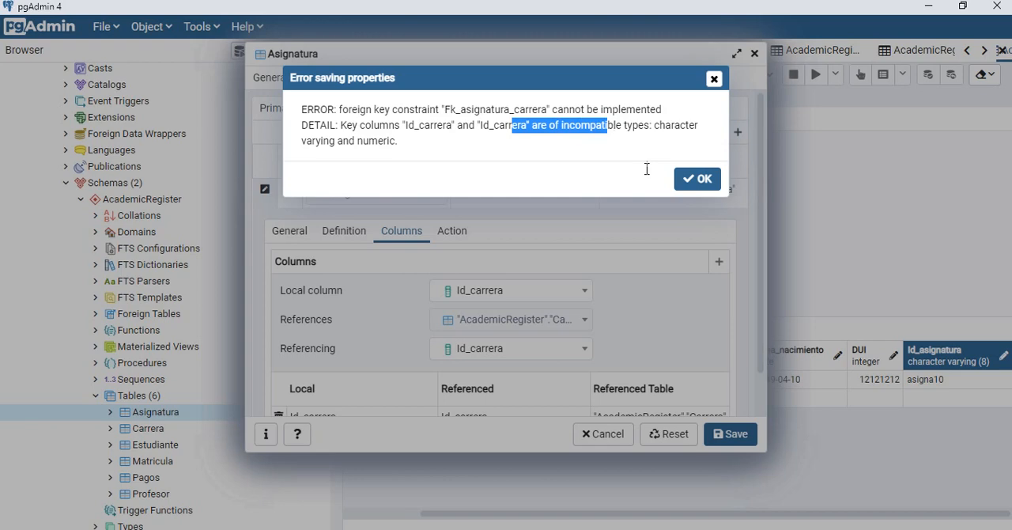
pyautogui.click(700, 188)
# Step: Compare the data type of Id_carrera in the column definitions of the Asignatura and Carrera tables
pyautogui.click(482, 296)
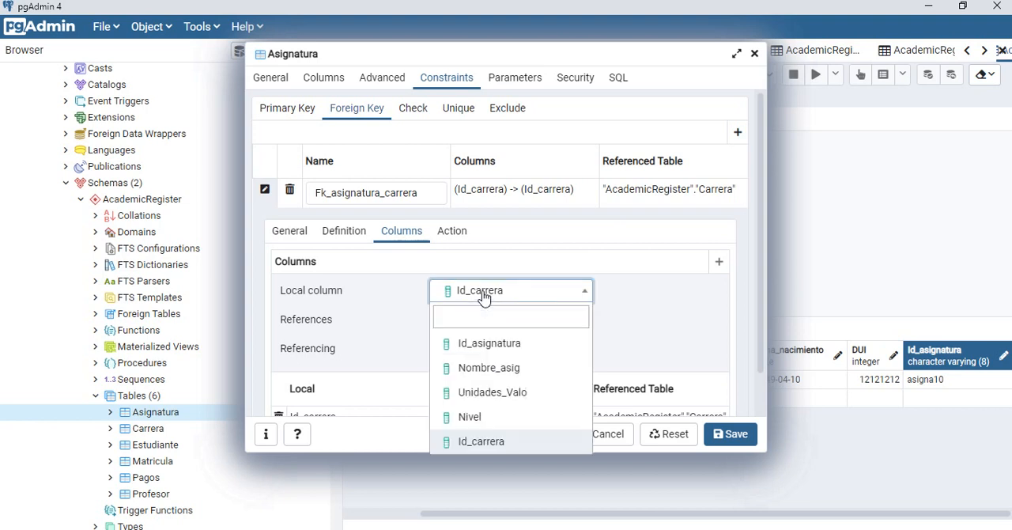
pyautogui.click(616, 302)
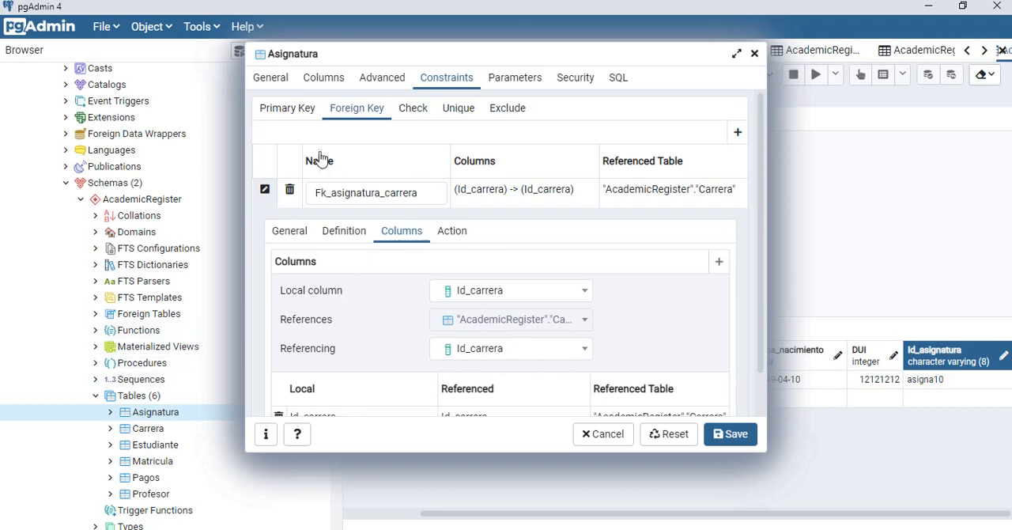
pyautogui.click(321, 80)
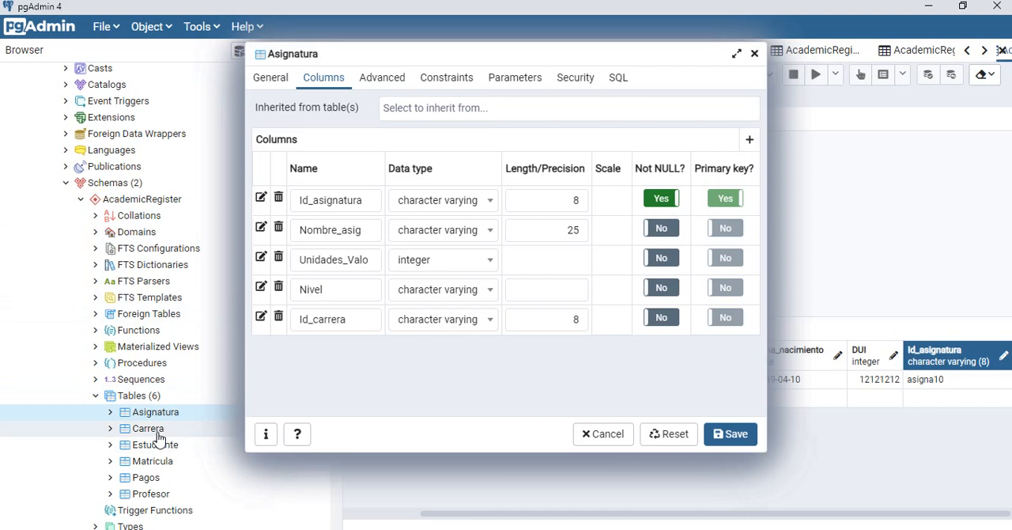
pyautogui.rightClick(158, 437)
pyautogui.click(207, 420)
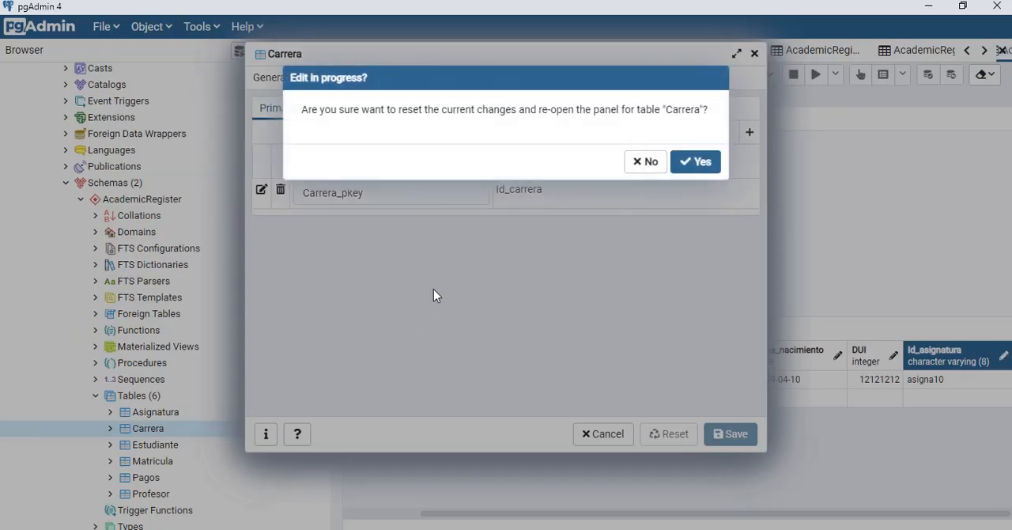
pyautogui.click(689, 163)
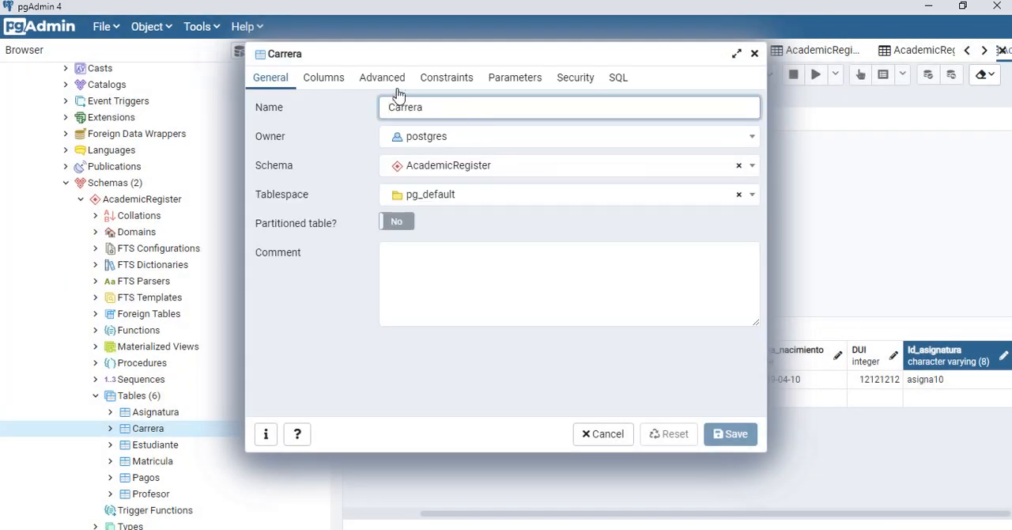
pyautogui.click(325, 79)
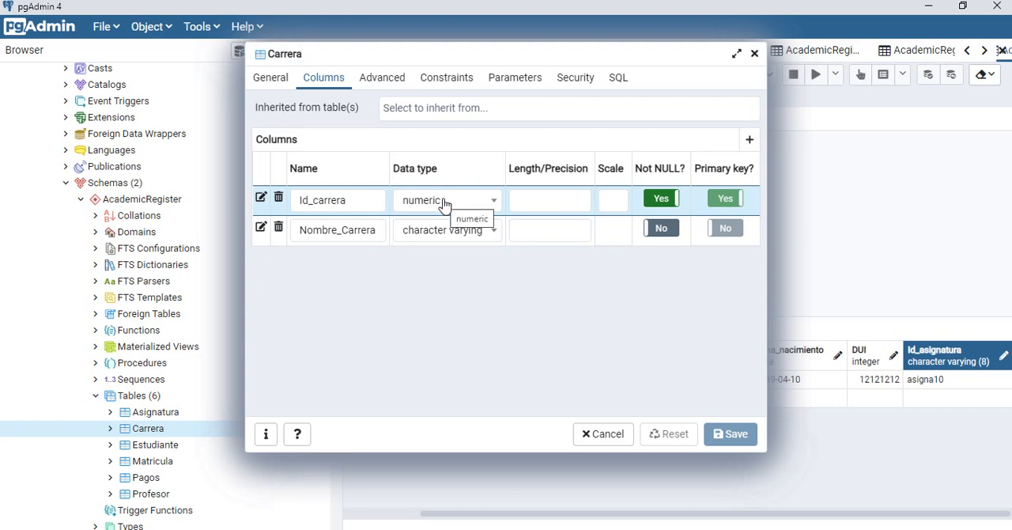
# Step: Try to find a character data type for the Id_carrera column of Carrera, and leave the type selection
pyautogui.click(495, 204)
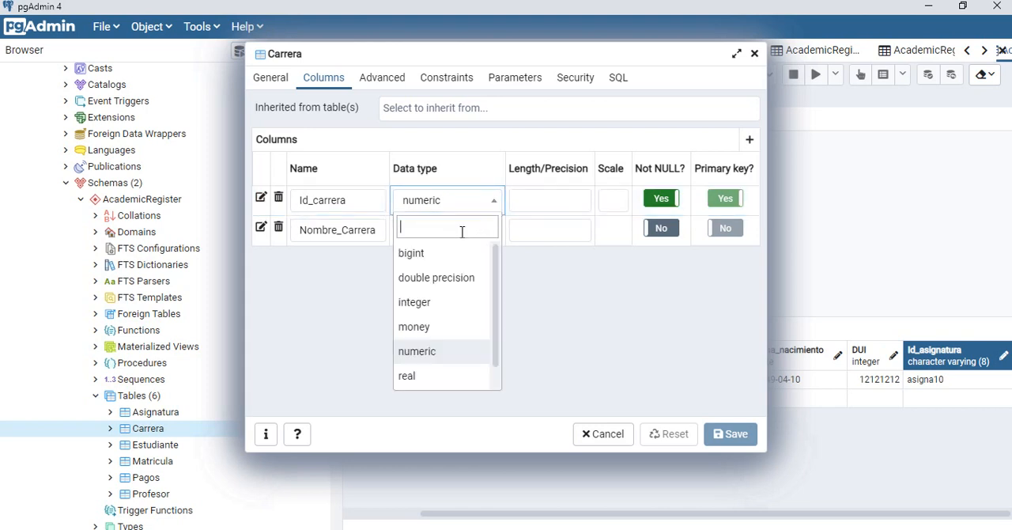
pyautogui.write('char')
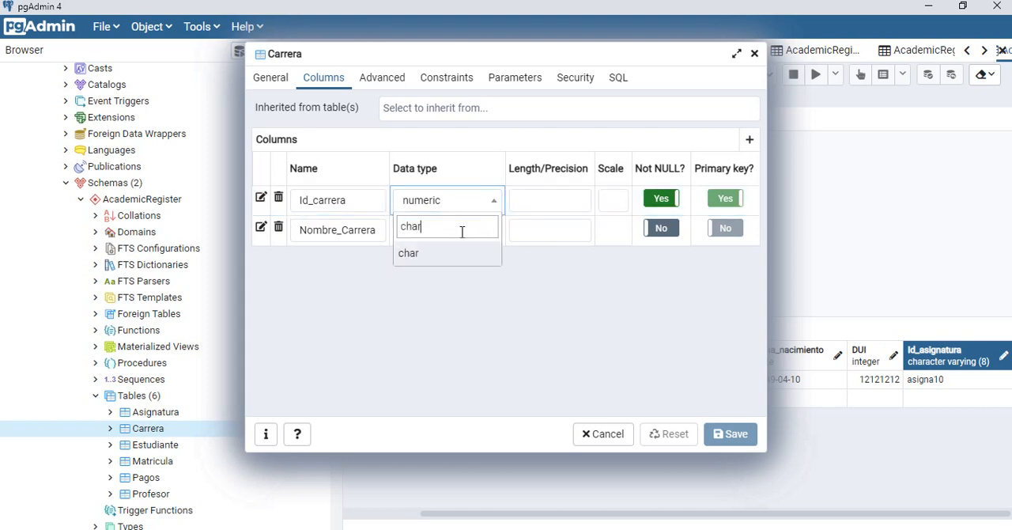
pyautogui.press('BackSpace')
pyautogui.press('BackSpace')
pyautogui.press('BackSpace')
pyautogui.press('BackSpace')
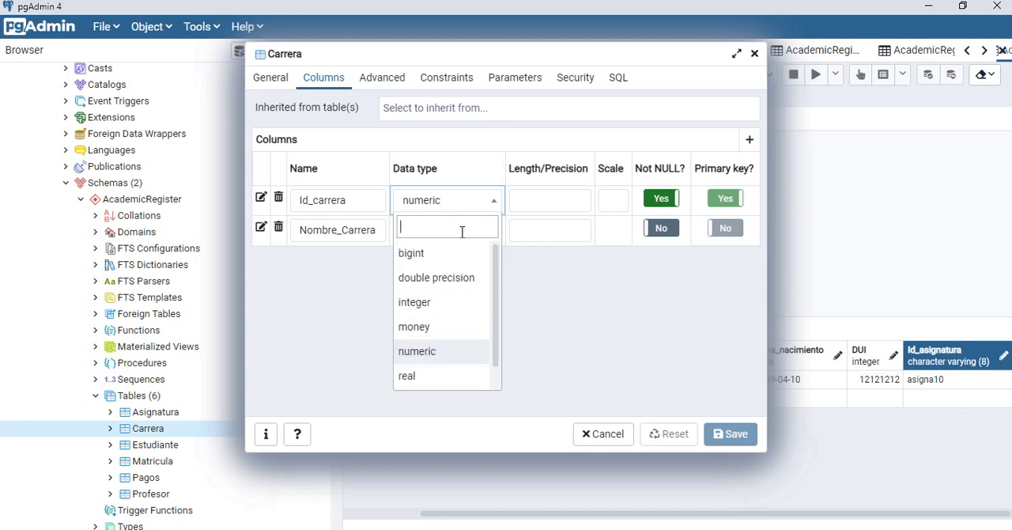
pyautogui.write('charac')
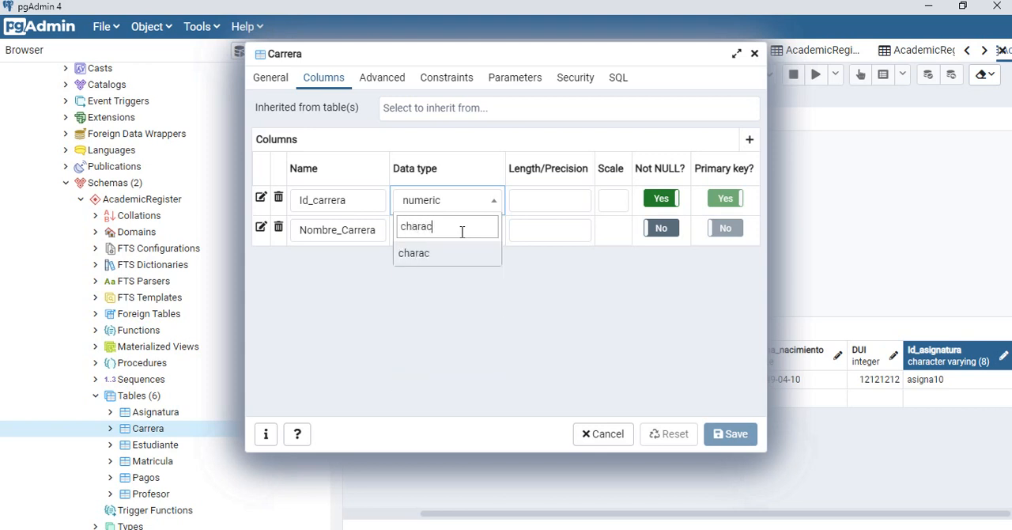
pyautogui.write('ter')
pyautogui.click(516, 316)
pyautogui.click(479, 204)
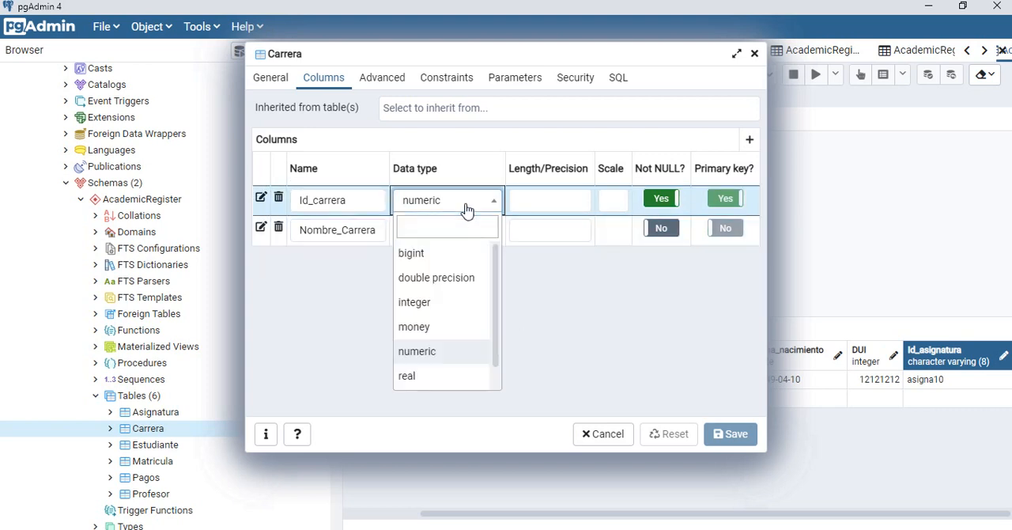
pyautogui.click(537, 267)
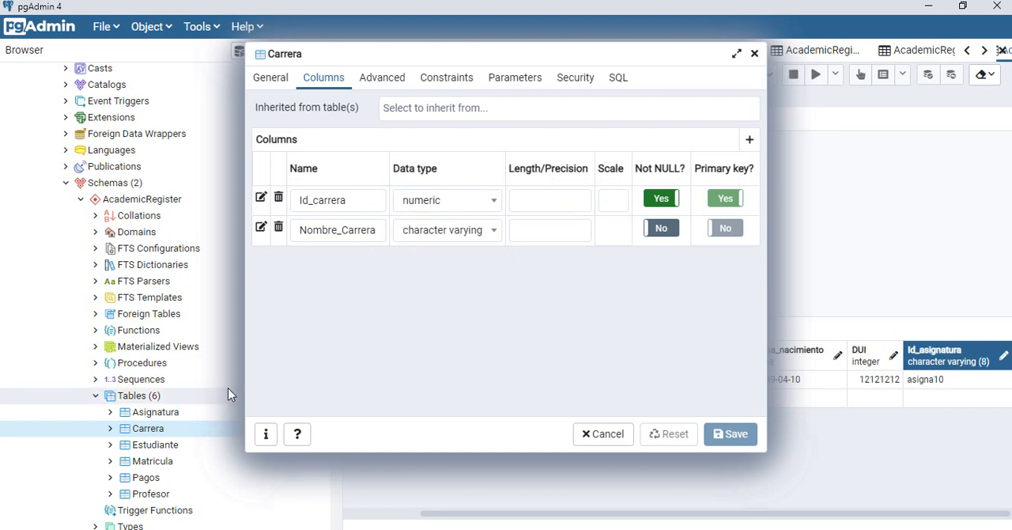
pyautogui.click(151, 430)
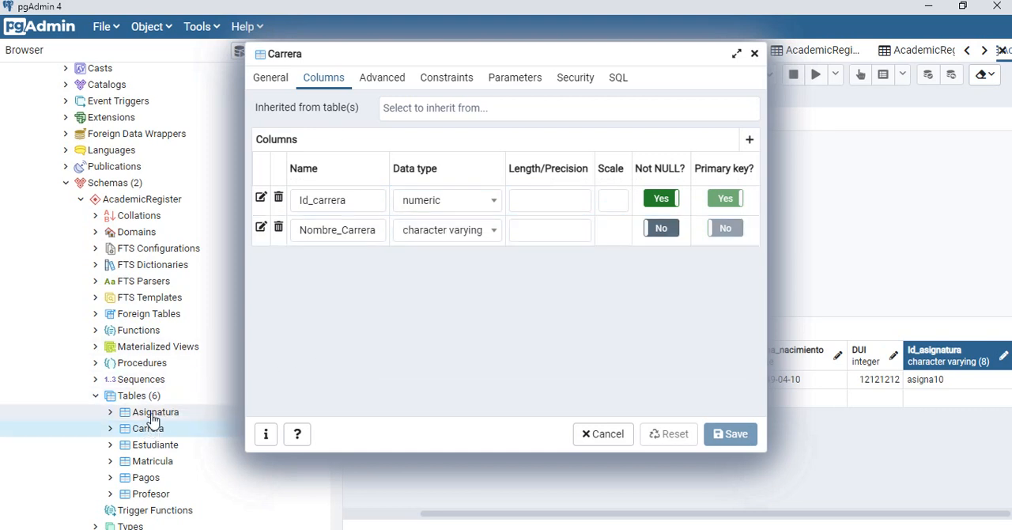
# Step: Reopen the properties of the Asignatura table, discarding its pending changes, and show its column definitions
pyautogui.rightClick(197, 410)
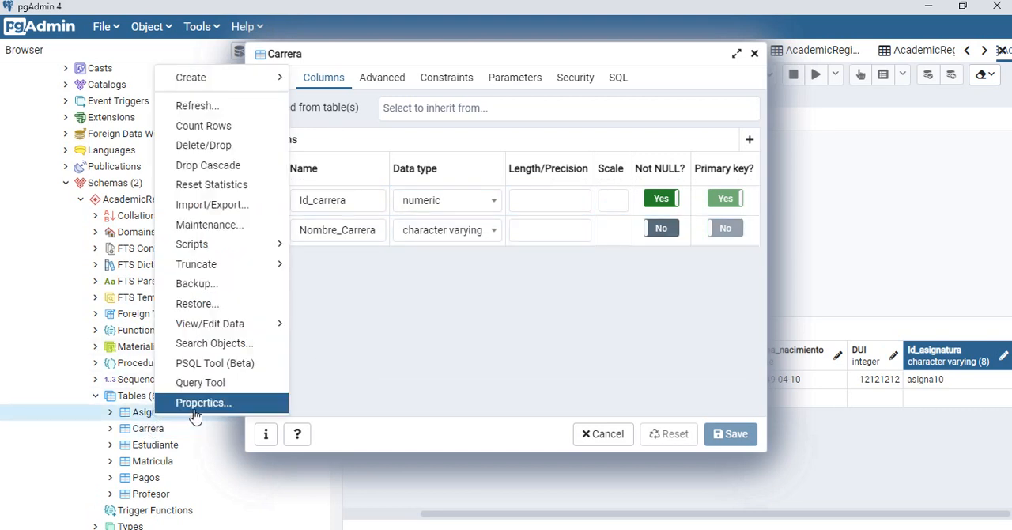
pyautogui.click(198, 405)
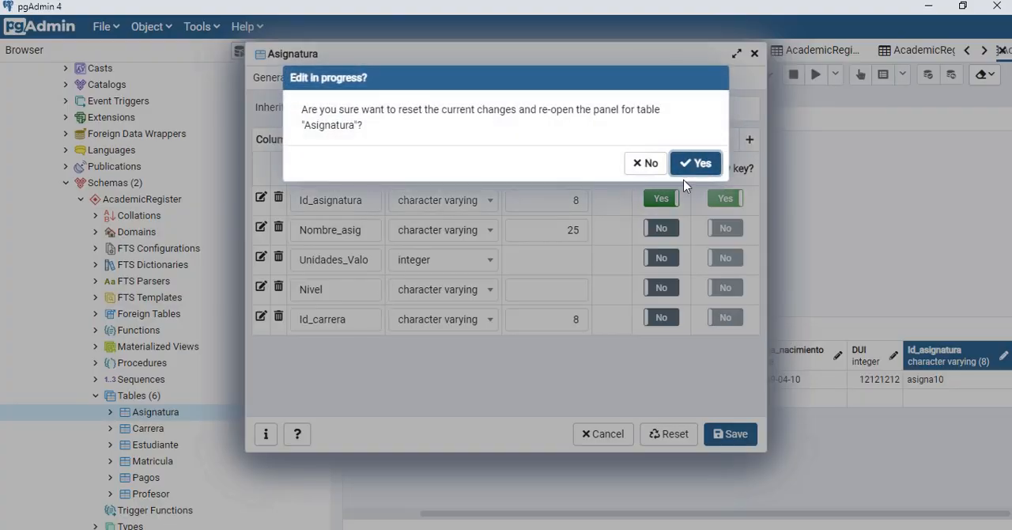
pyautogui.click(697, 168)
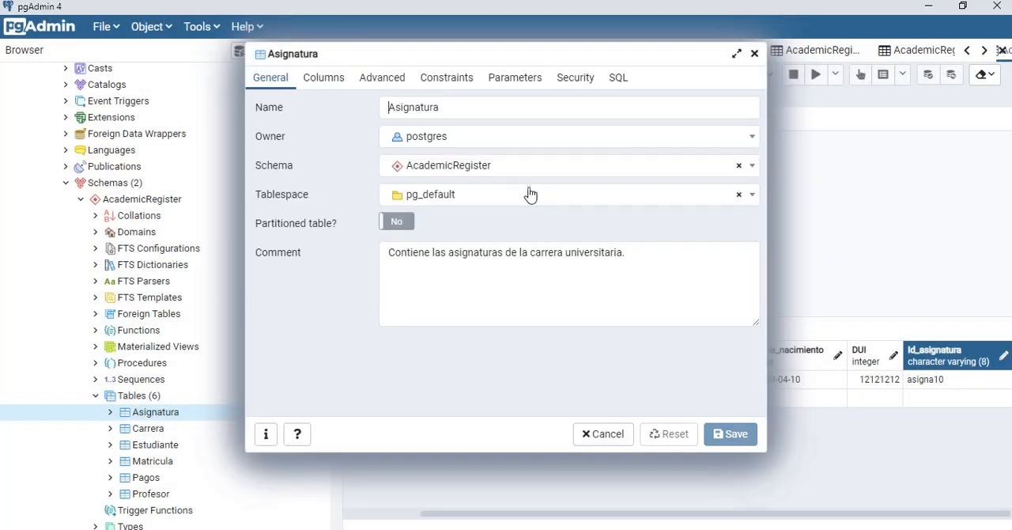
pyautogui.click(328, 77)
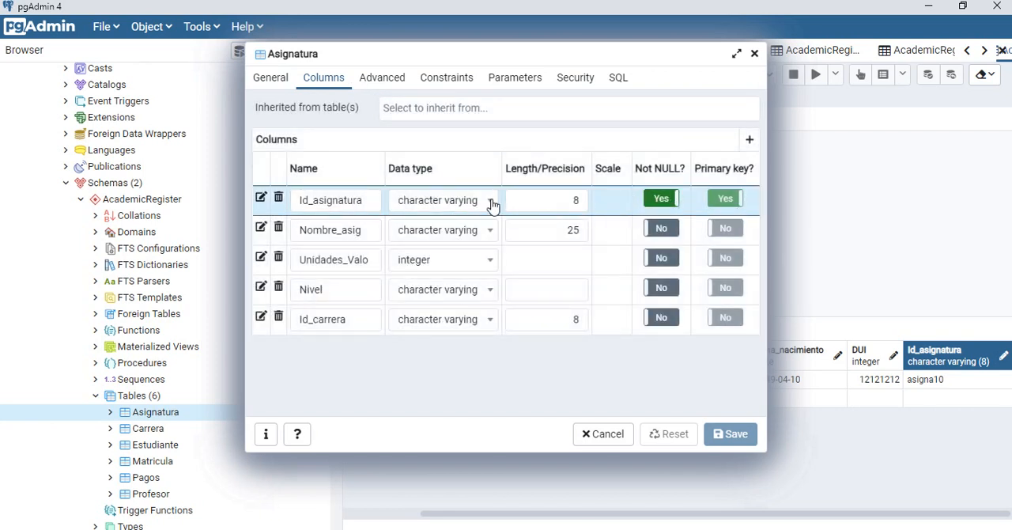
# Step: Try to change the data type of Asignatura's existing Id_carrera column to numeric
pyautogui.click(491, 321)
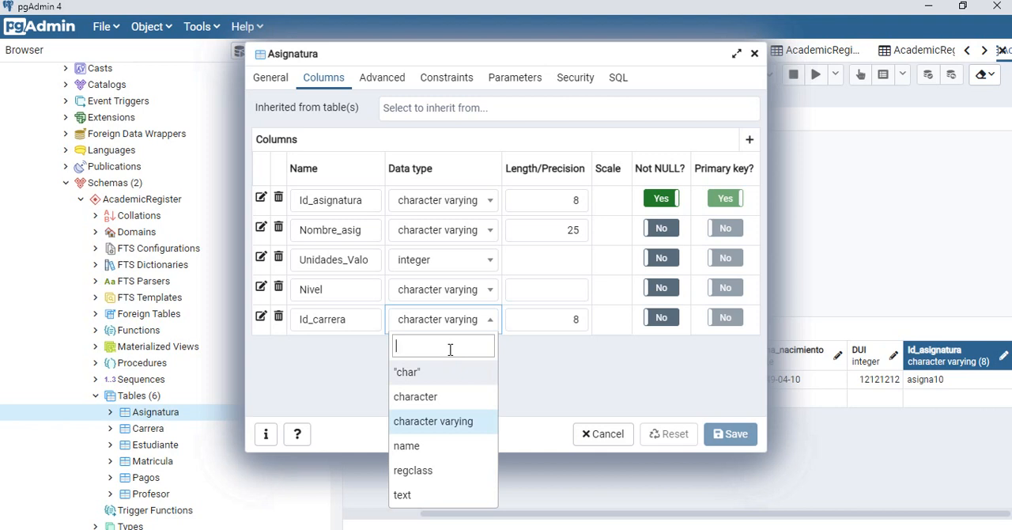
pyautogui.write('num')
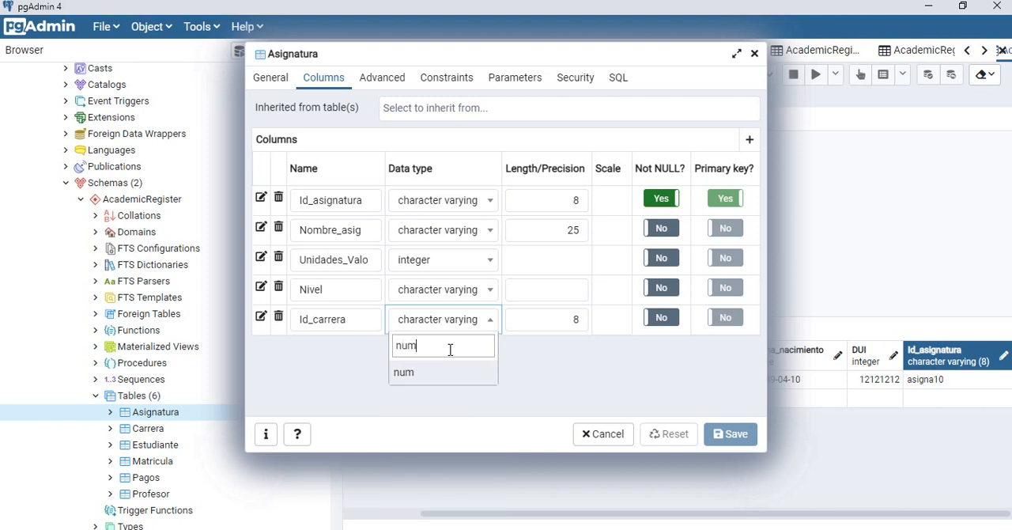
pyautogui.write('eric')
pyautogui.press('Return')
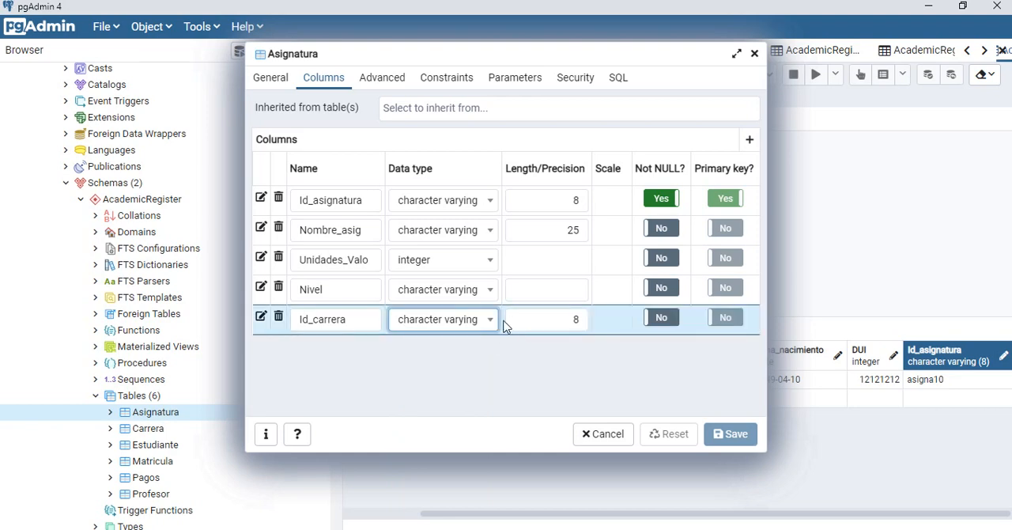
# Step: Replace the Id_carrera column of Asignatura with a new Id_carrera column of type numeric and save the table
pyautogui.click(279, 316)
pyautogui.click(685, 160)
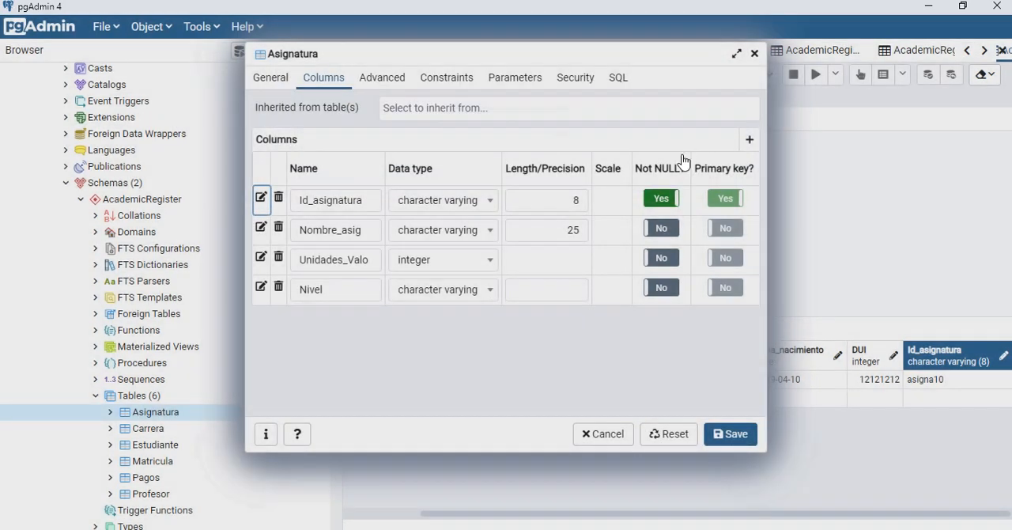
pyautogui.click(756, 144)
pyautogui.click(336, 326)
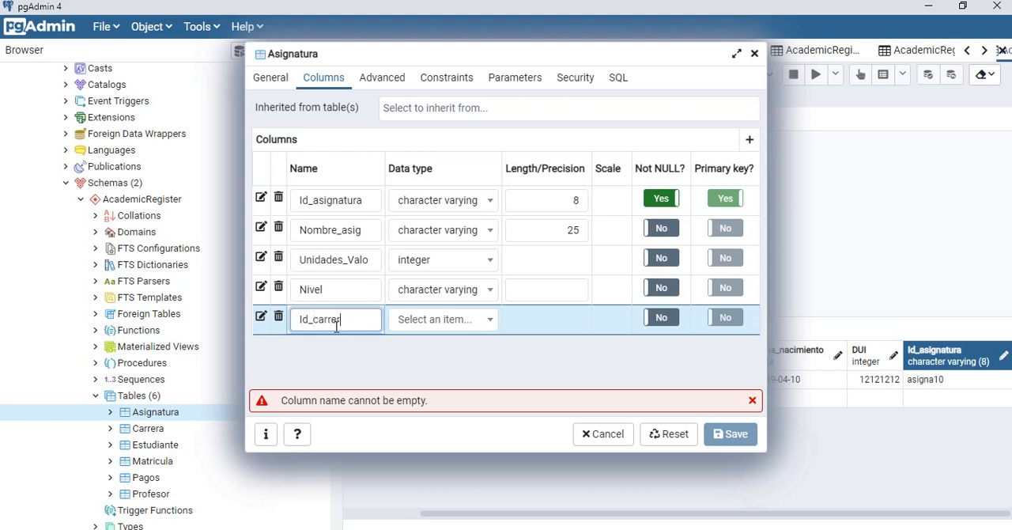
pyautogui.click(470, 319)
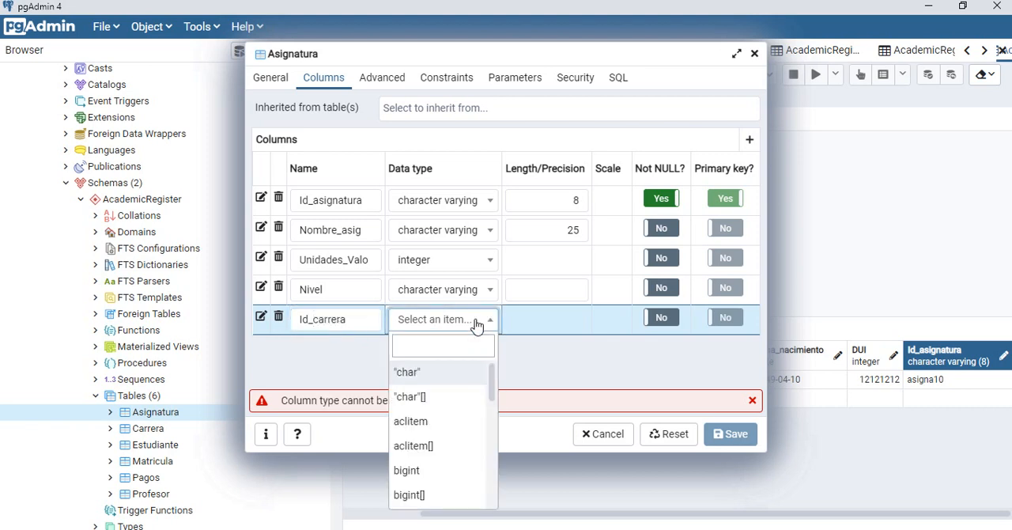
pyautogui.write('num')
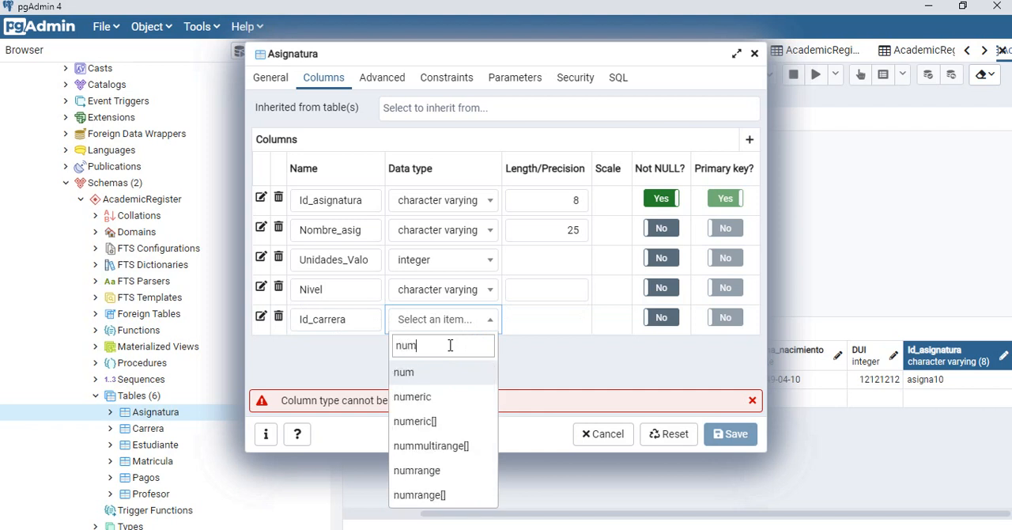
pyautogui.click(427, 398)
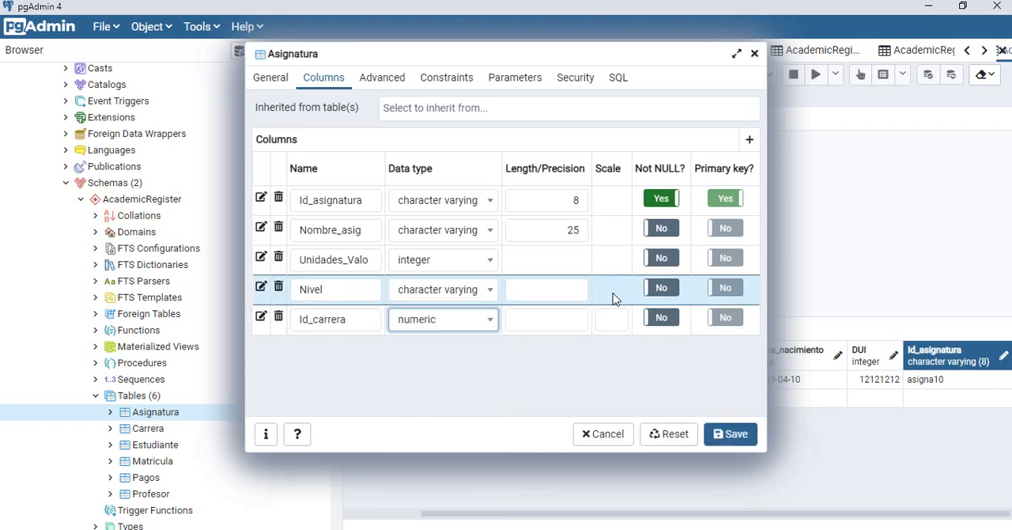
pyautogui.click(738, 448)
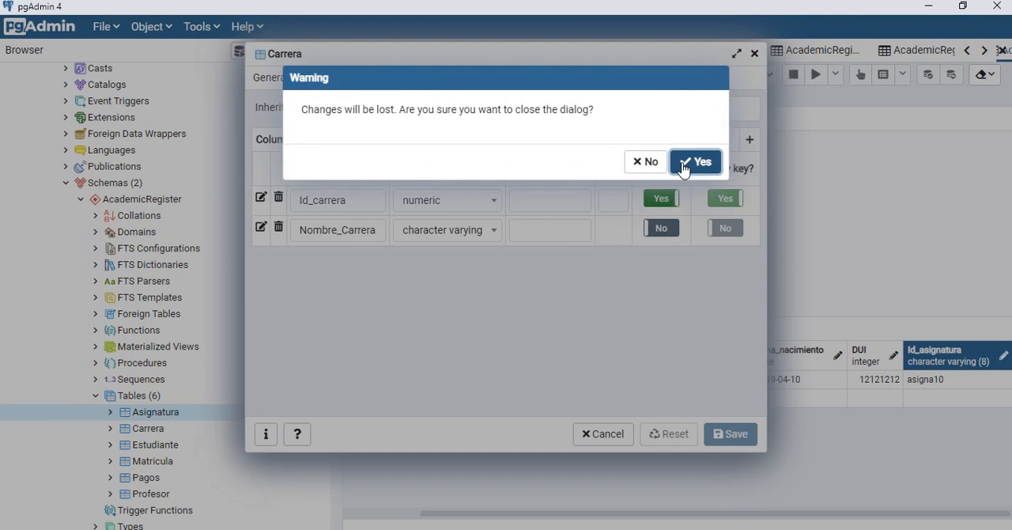
# Step: Close the open properties dialogs of the Carrera and Pagos tables
pyautogui.click(647, 162)
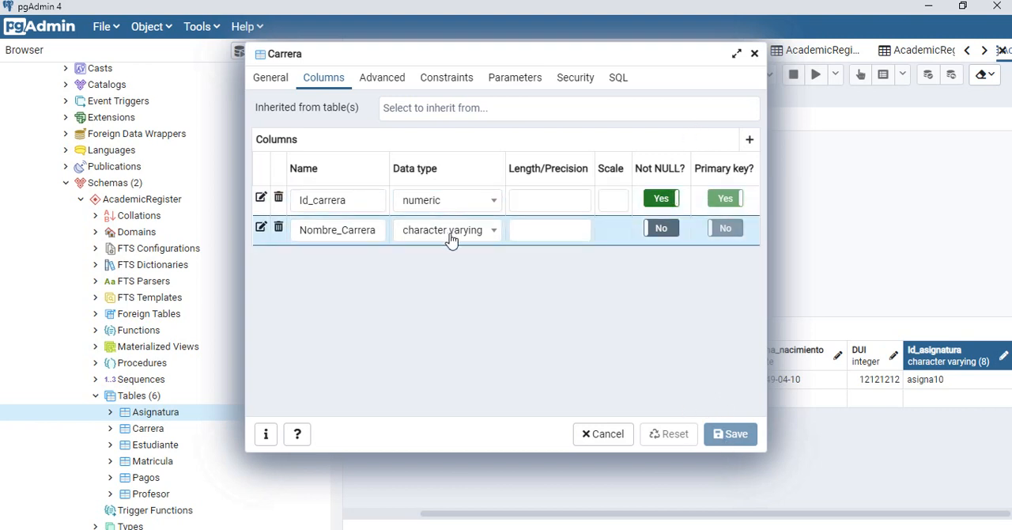
pyautogui.click(521, 230)
pyautogui.click(755, 54)
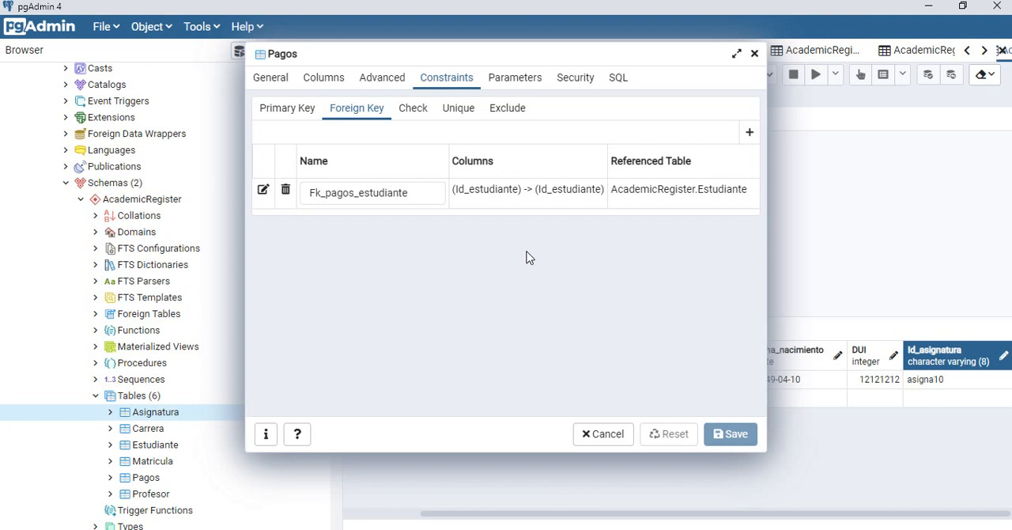
pyautogui.press('Escape')
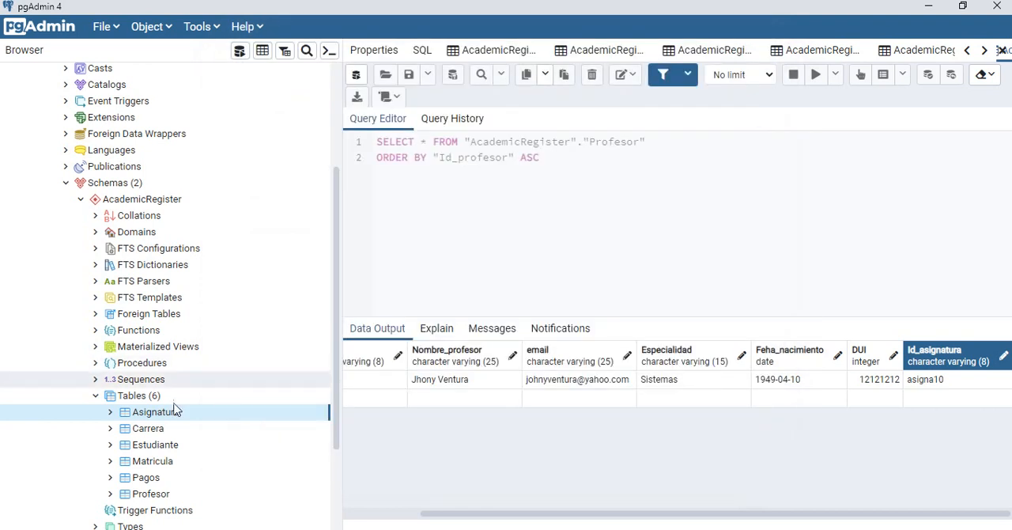
# Step: Switch to Access and examine how Id_carrera links the Asignatura and Carrera tables in the relationships diagram
pyautogui.rightClick(151, 419)
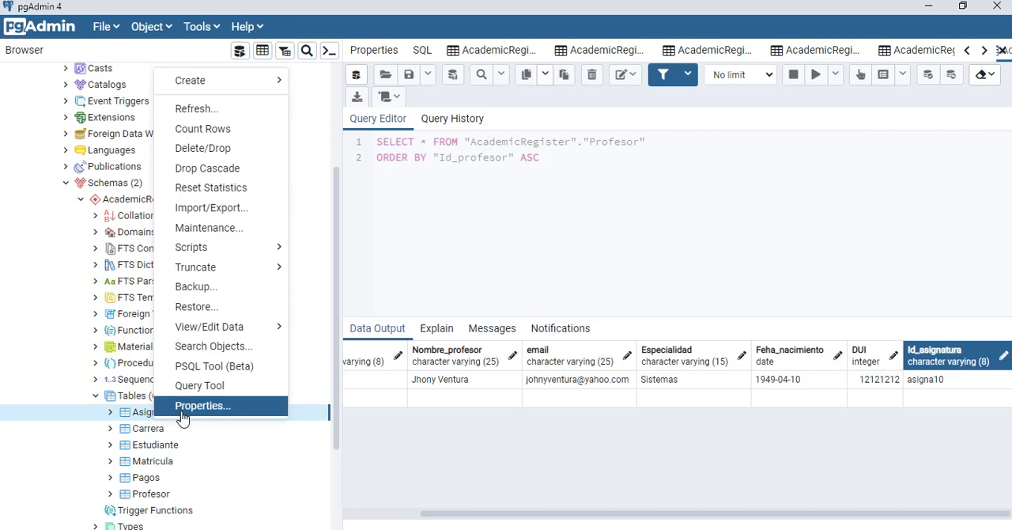
pyautogui.hotkey('alt', 'Tab')
pyautogui.hotkey('alt', 'Tab')
pyautogui.hotkey('alt', 'Tab')
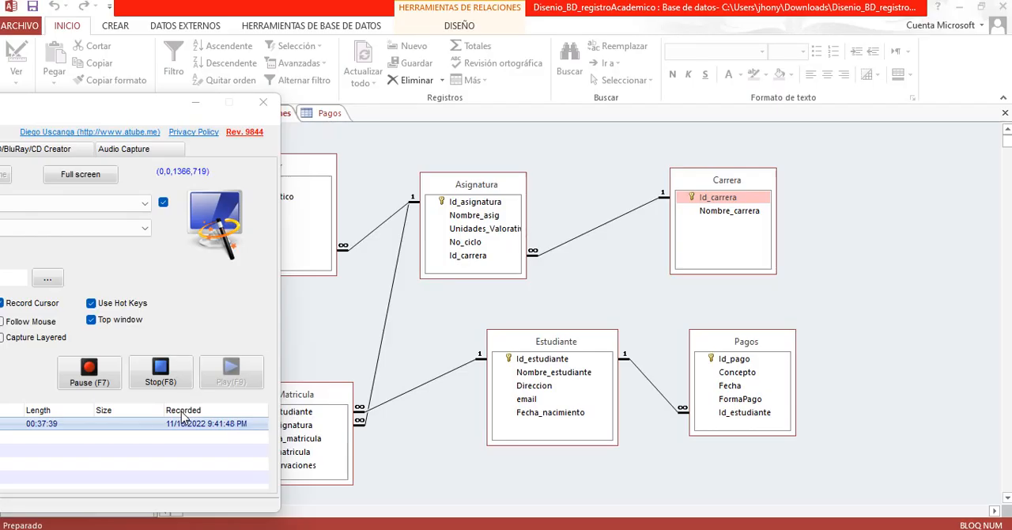
pyautogui.click(196, 103)
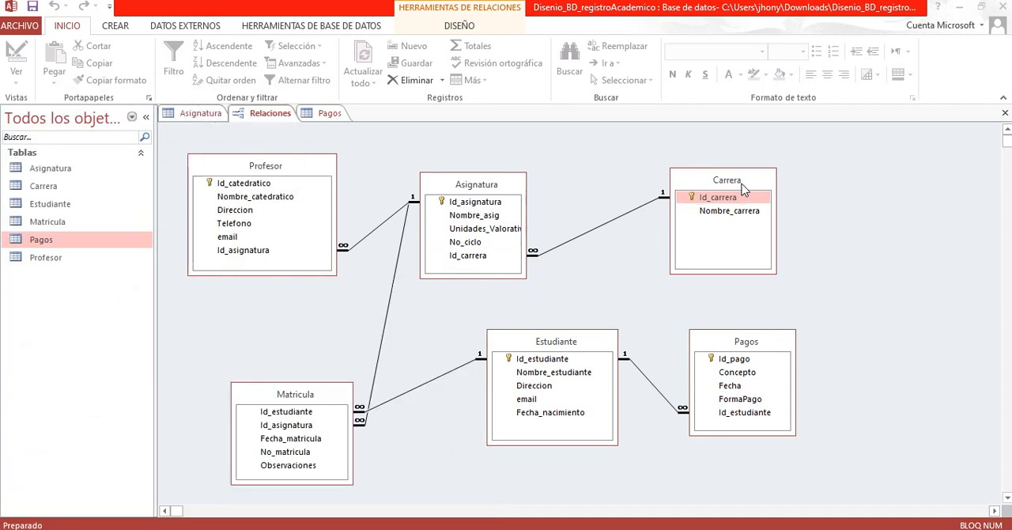
pyautogui.click(483, 256)
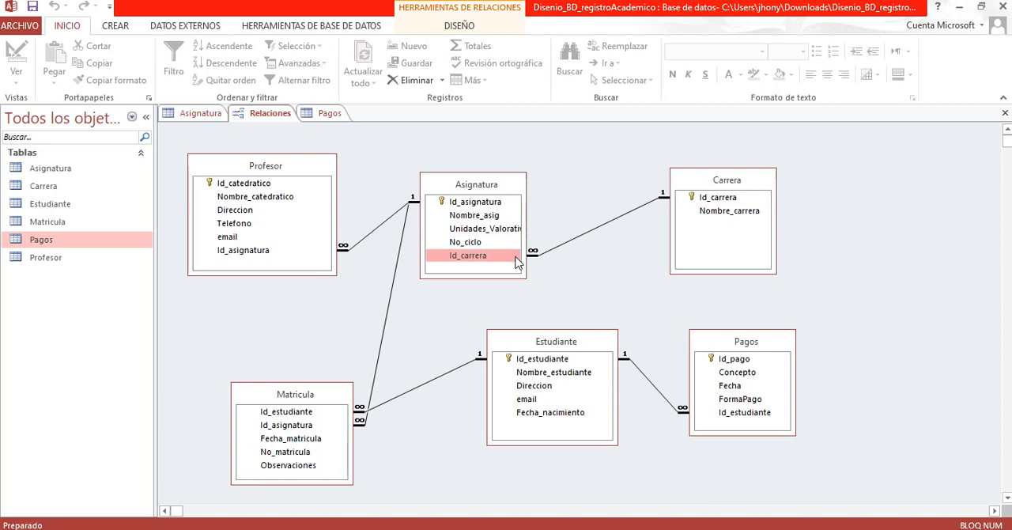
pyautogui.click(721, 198)
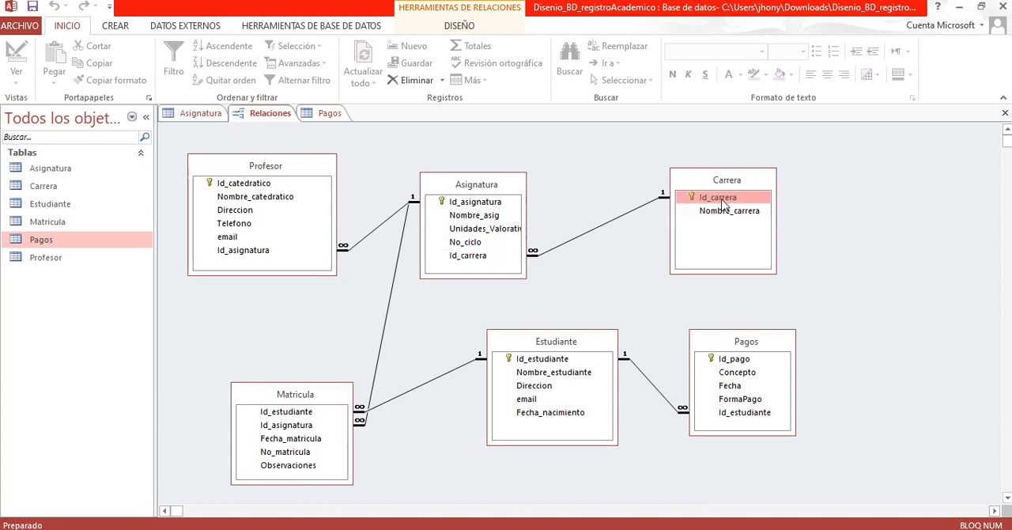
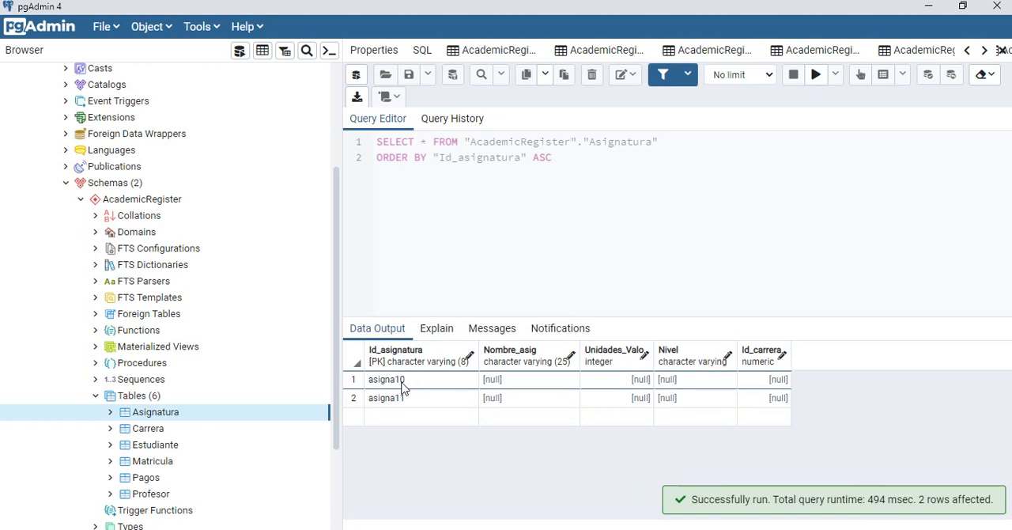
pyautogui.doubleClick(391, 422)
pyautogui.click(488, 400)
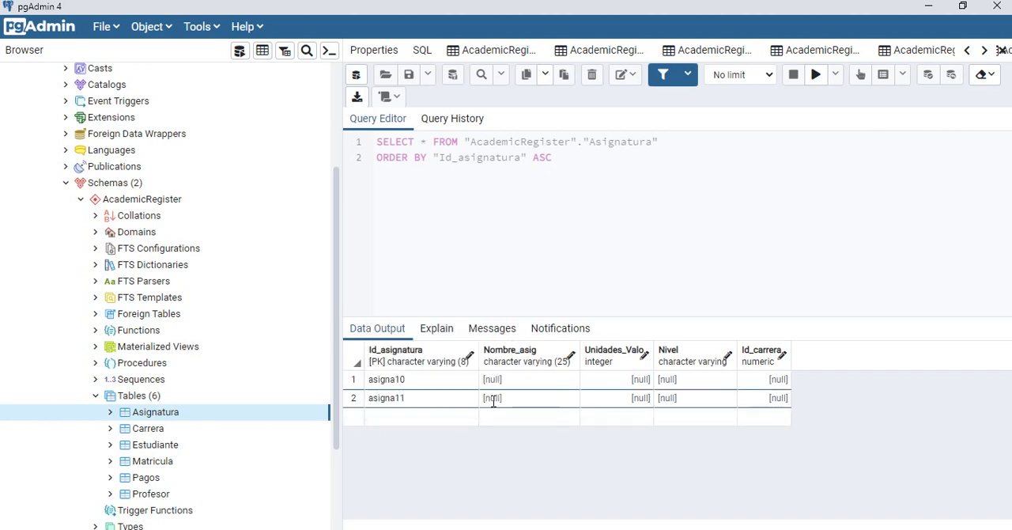
pyautogui.doubleClick(401, 421)
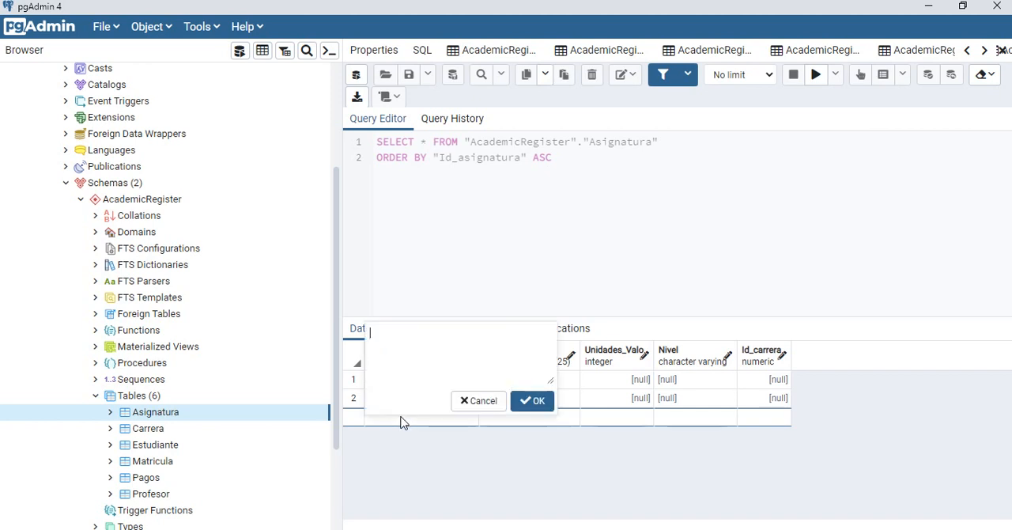
pyautogui.click(479, 400)
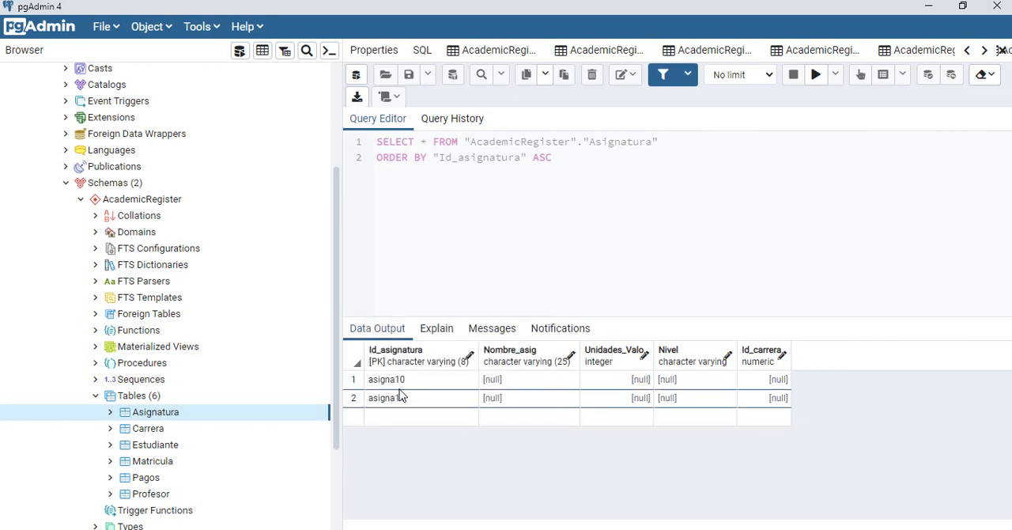
pyautogui.click(401, 398)
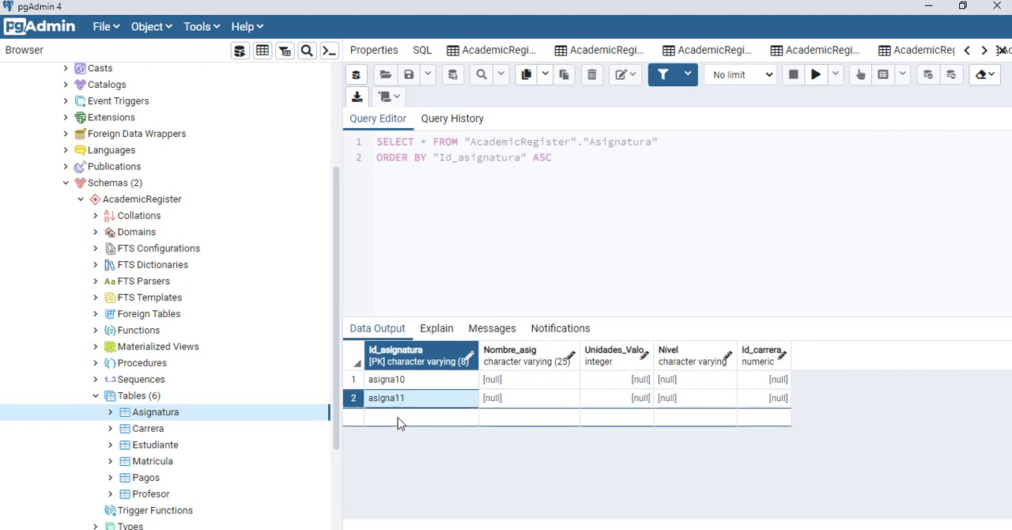
# Step: Add a new row to the Asignatura data with Id_asignatura asina12 and Nombre_asig Sistemas Contables
pyautogui.doubleClick(399, 421)
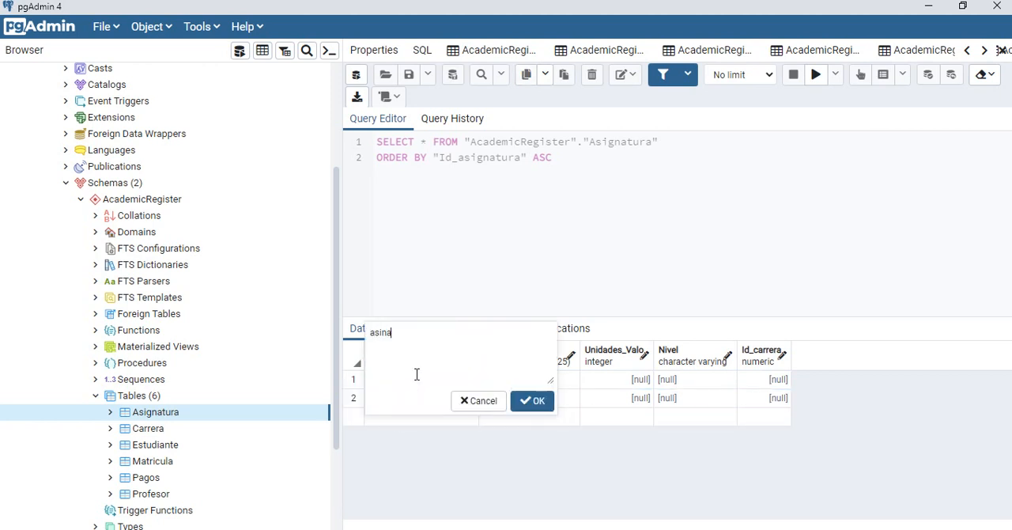
pyautogui.write('asina12')
pyautogui.click(532, 401)
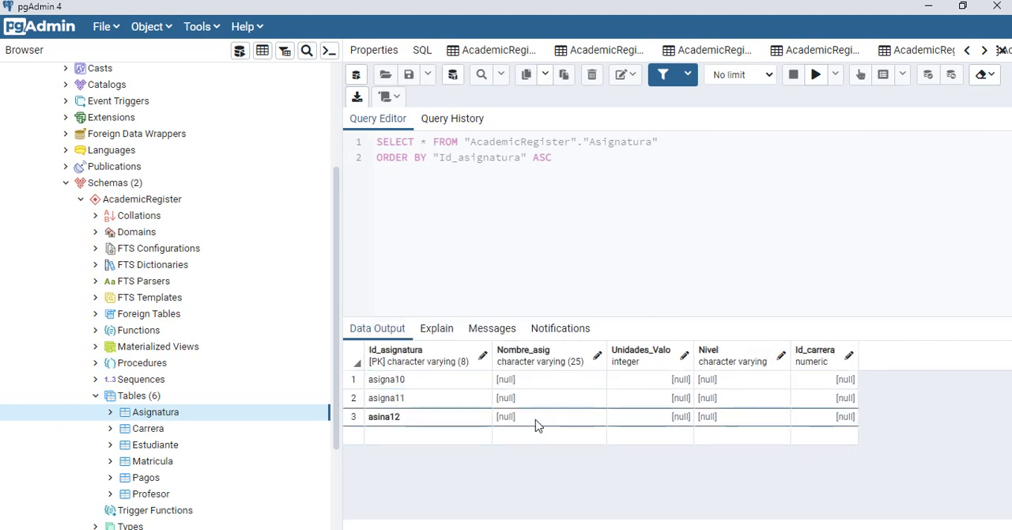
pyautogui.doubleClick(536, 425)
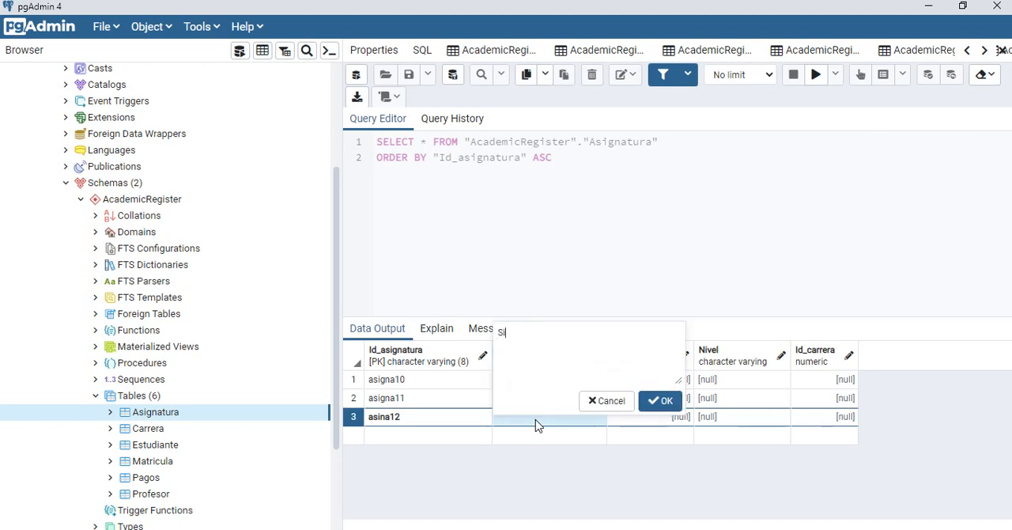
pyautogui.write('Sistemas Contables')
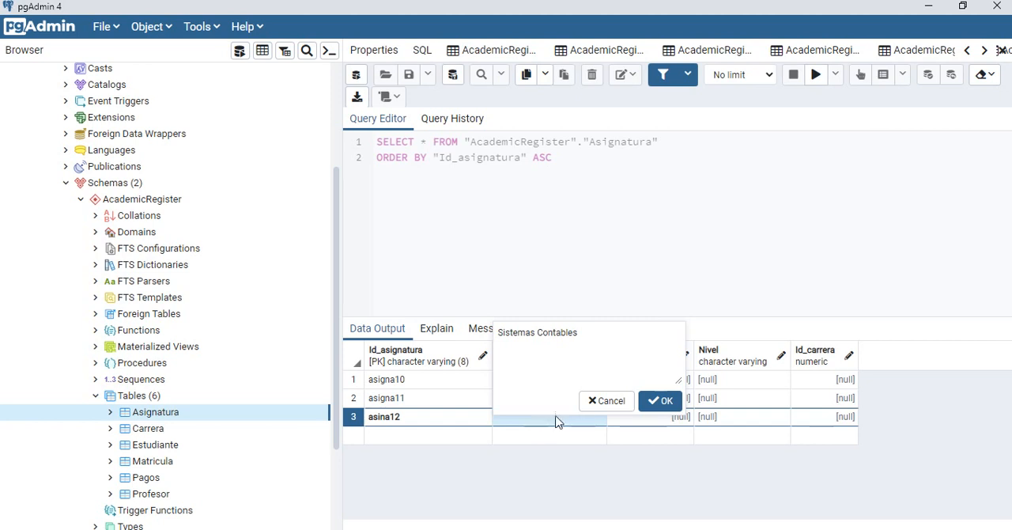
pyautogui.click(655, 400)
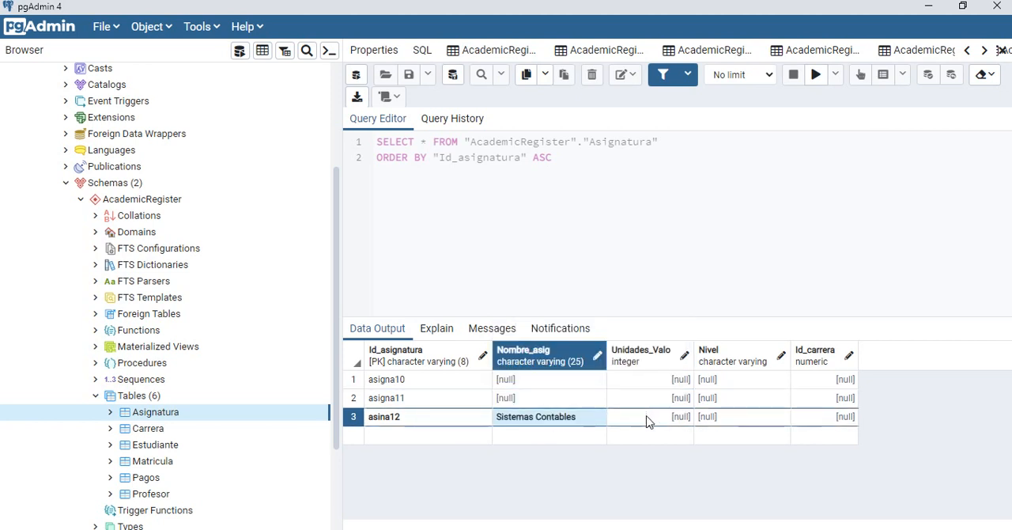
# Step: Set the Sistemas Contables row's Unidades_Valo to 4 and its Nivel to V
pyautogui.click(647, 417)
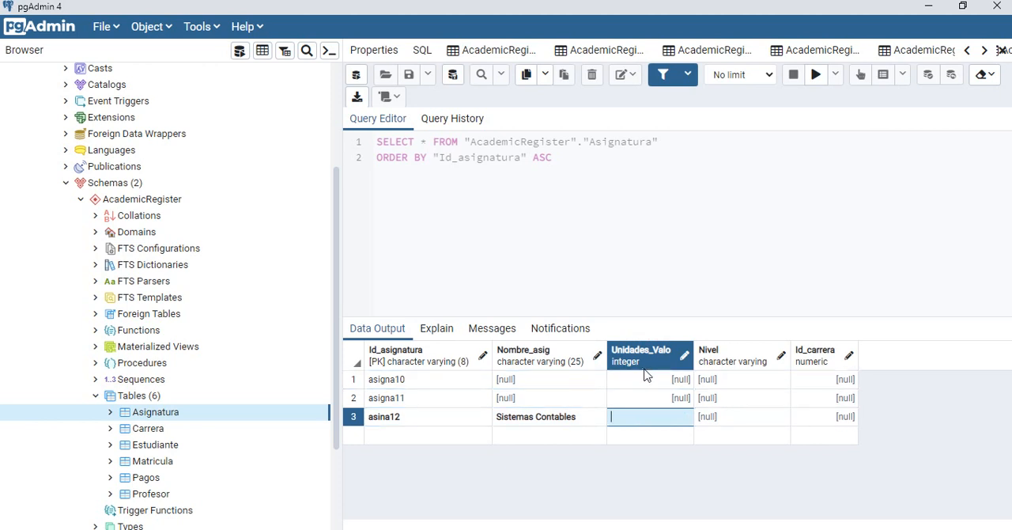
pyautogui.write('4')
pyautogui.click(731, 423)
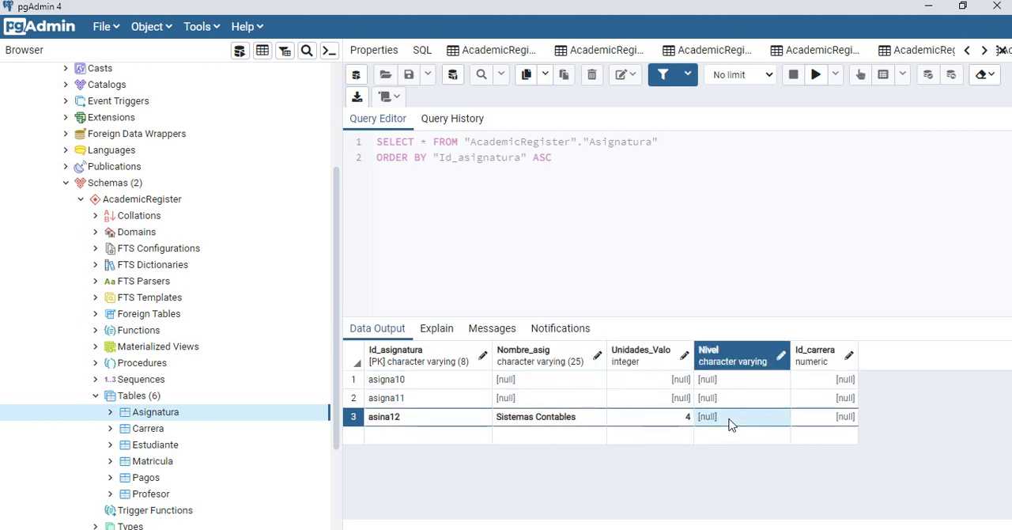
pyautogui.click(731, 425)
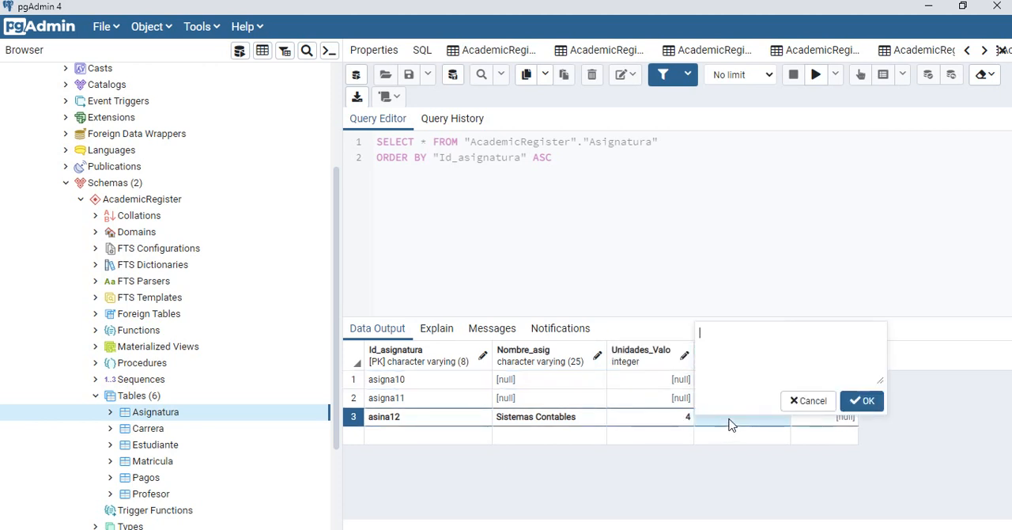
pyautogui.click(799, 400)
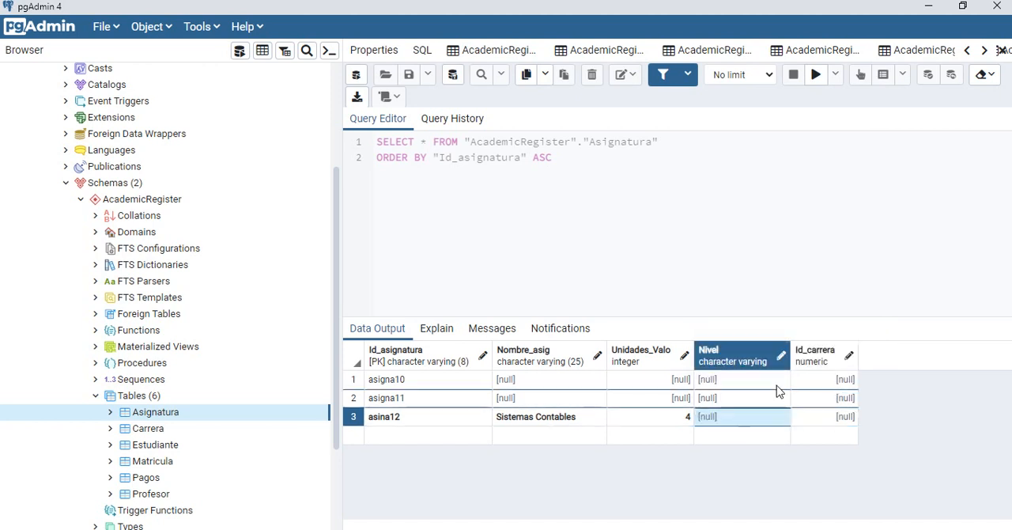
pyautogui.click(732, 425)
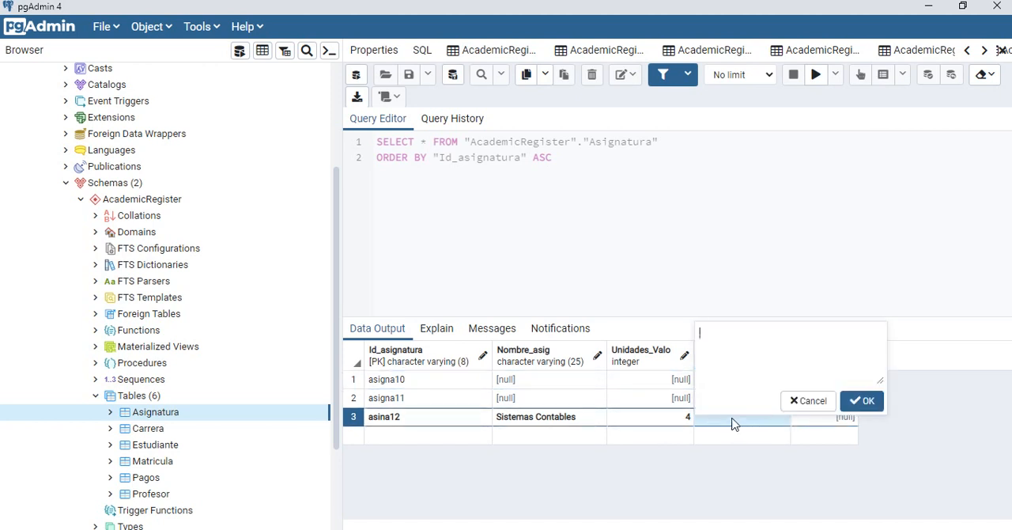
pyautogui.write('V')
pyautogui.click(868, 402)
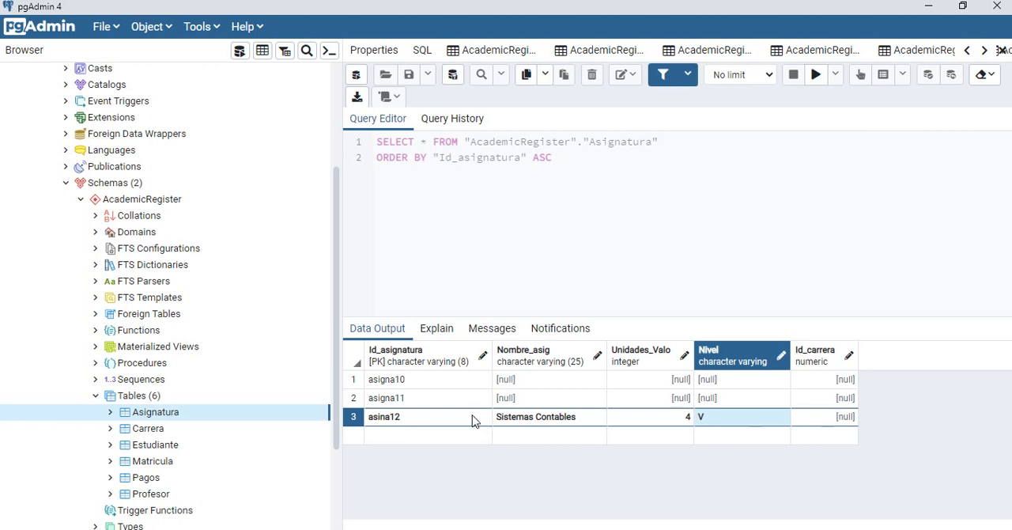
# Step: Correct the Id_asignatura of the Sistemas Contables row to asigna12
pyautogui.doubleClick(390, 426)
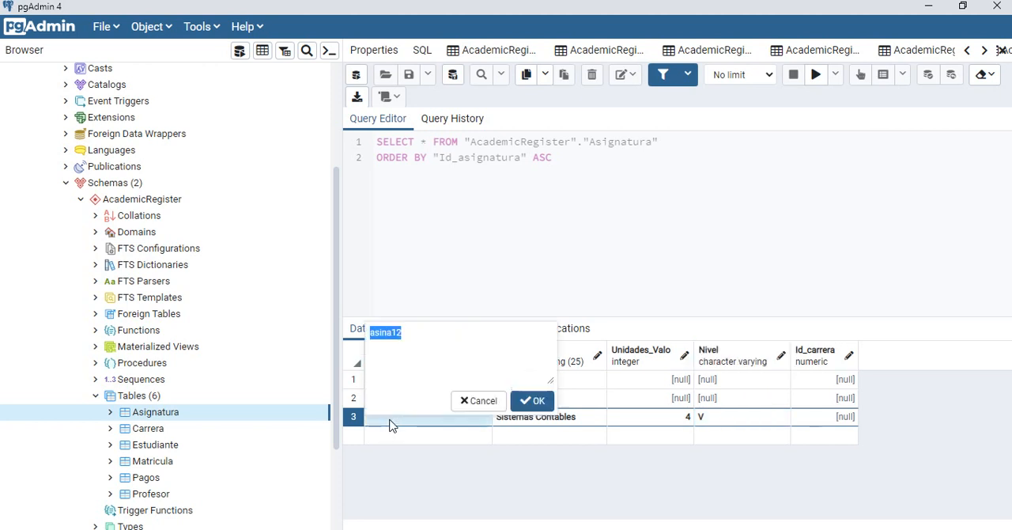
pyautogui.click(385, 337)
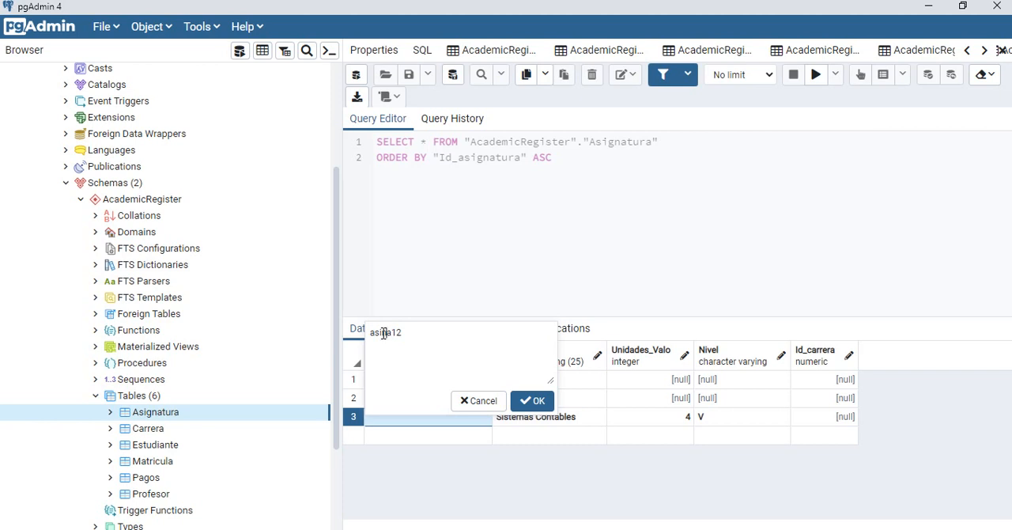
pyautogui.write('g')
pyautogui.click(523, 400)
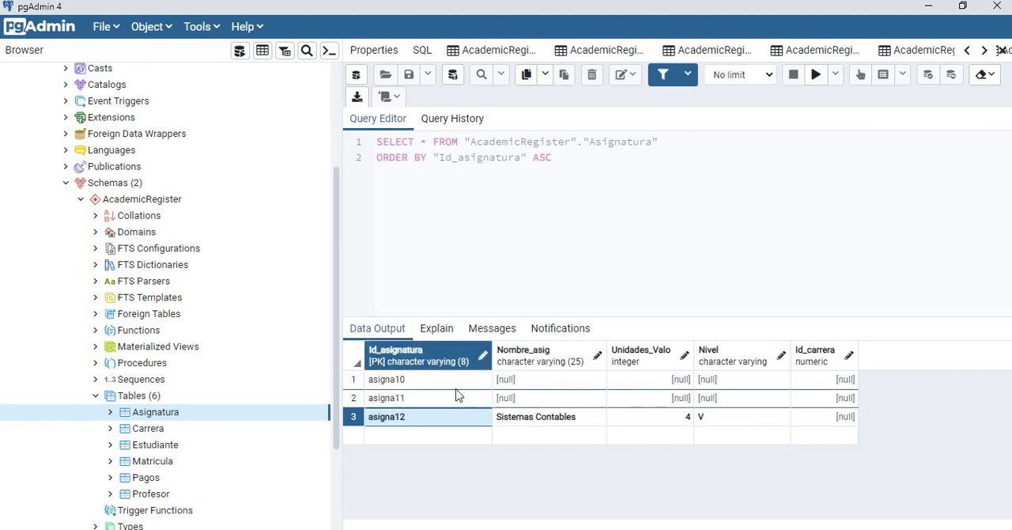
# Step: Open all rows of the Profesor table for viewing and editing
pyautogui.click(150, 494)
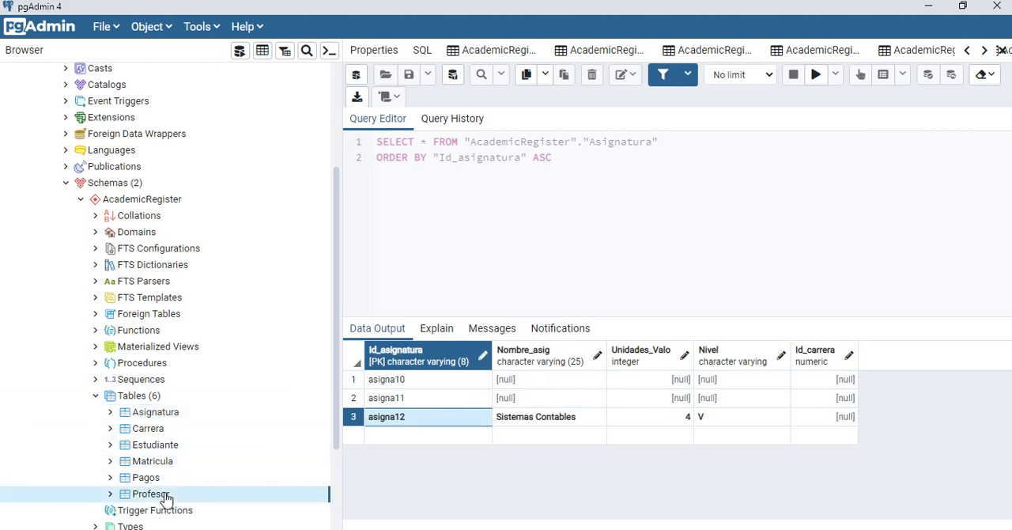
pyautogui.rightClick(166, 498)
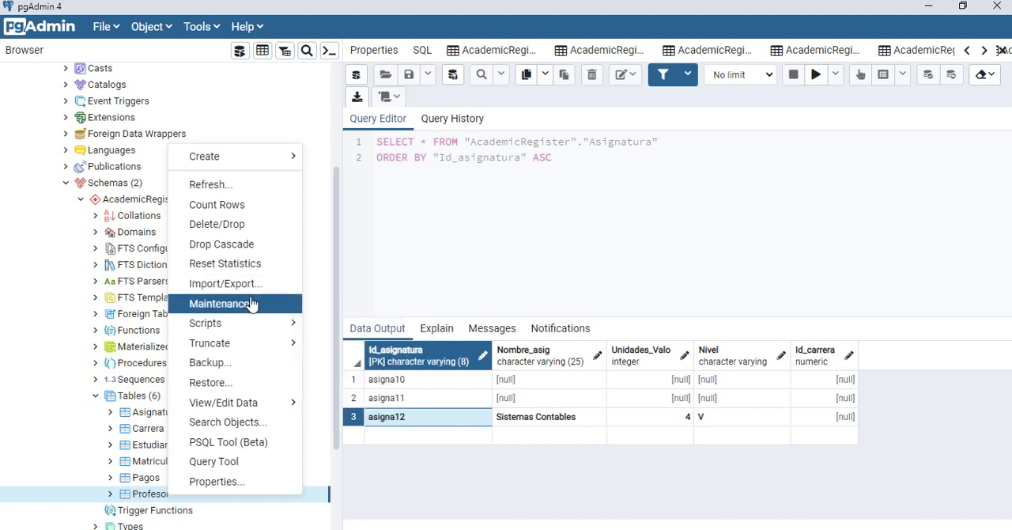
pyautogui.moveTo(254, 404)
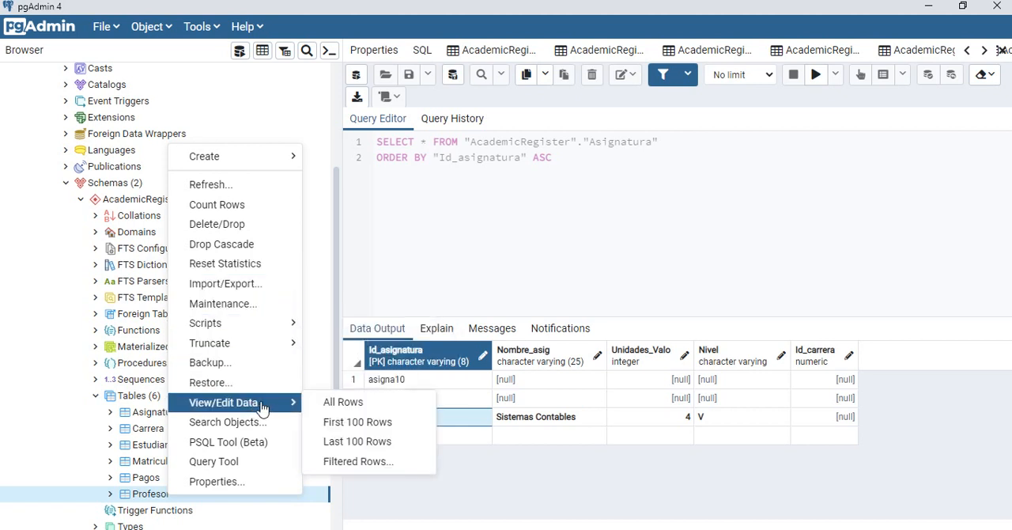
pyautogui.click(328, 410)
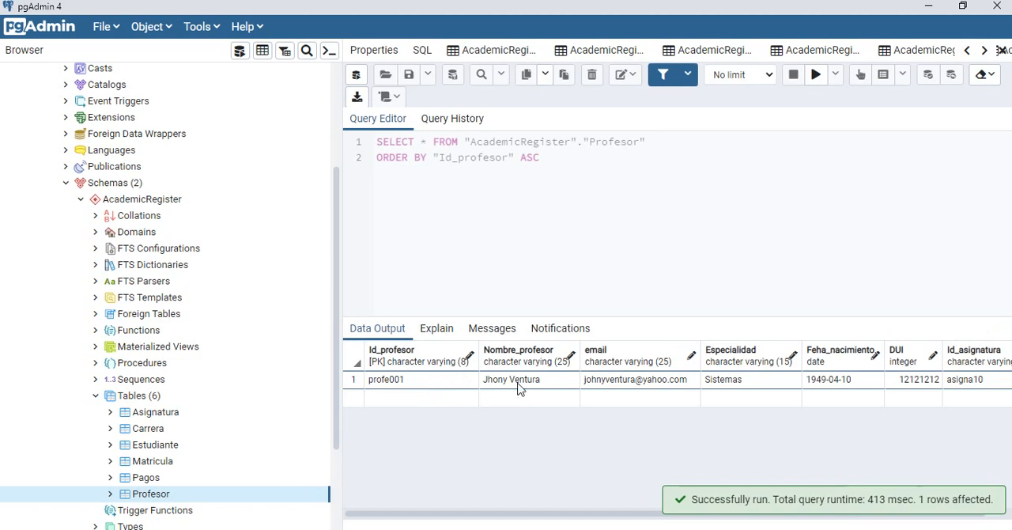
# Step: Add a new row to the Profesor data with Id_profesor Profe002 and enter the professor's full name
pyautogui.doubleClick(385, 398)
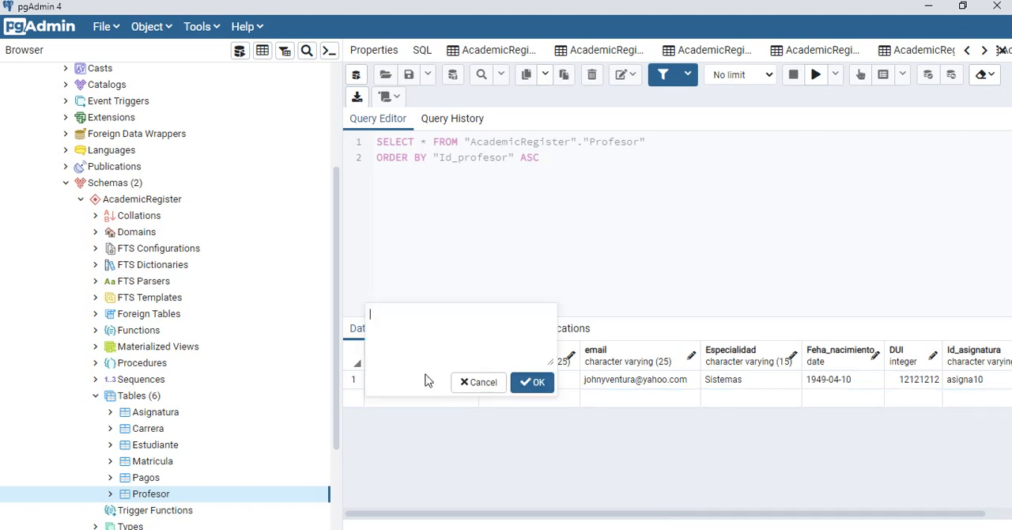
pyautogui.click(479, 382)
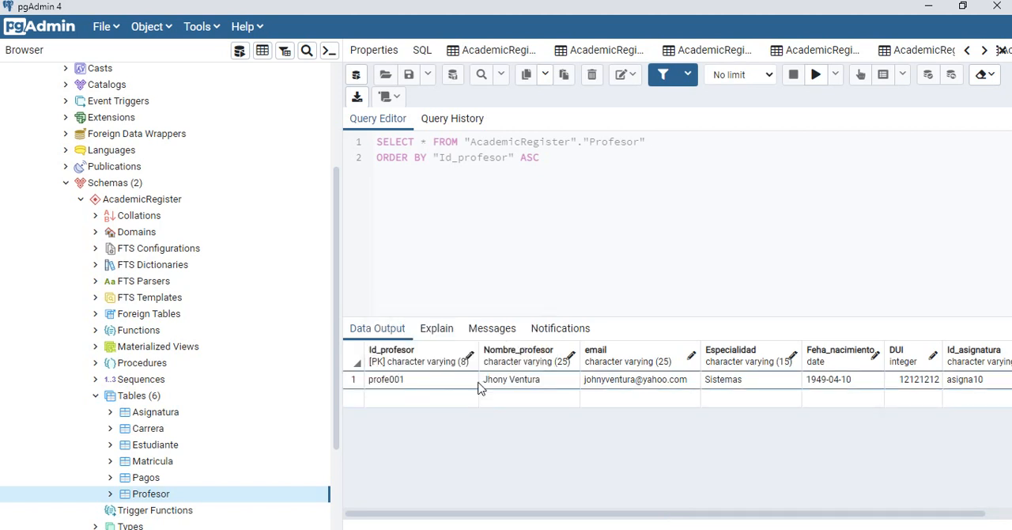
pyautogui.doubleClick(408, 398)
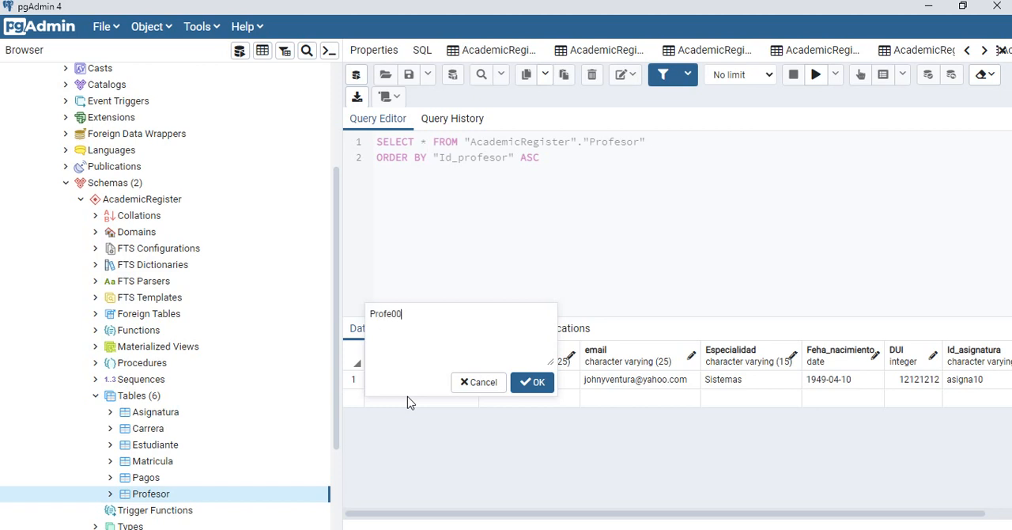
pyautogui.click(532, 384)
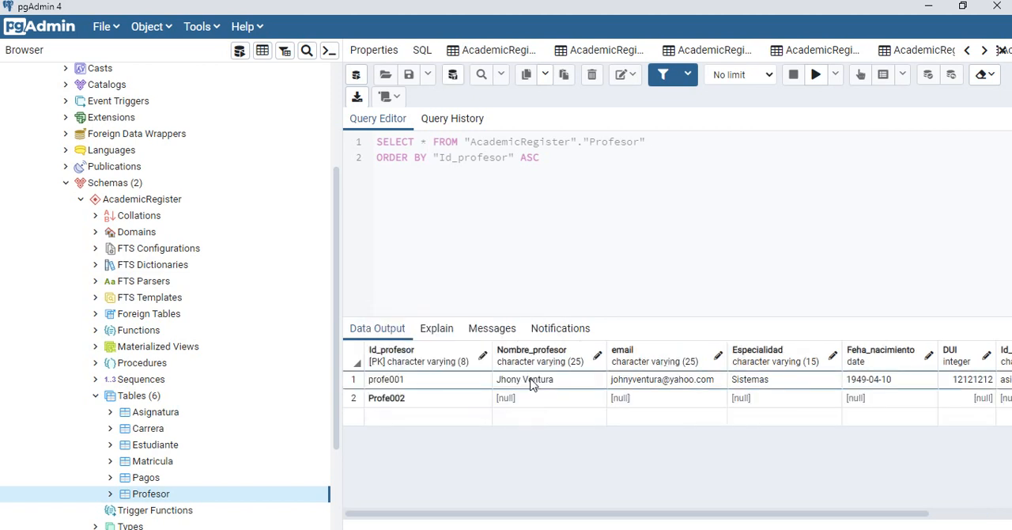
pyautogui.click(524, 399)
pyautogui.click(525, 406)
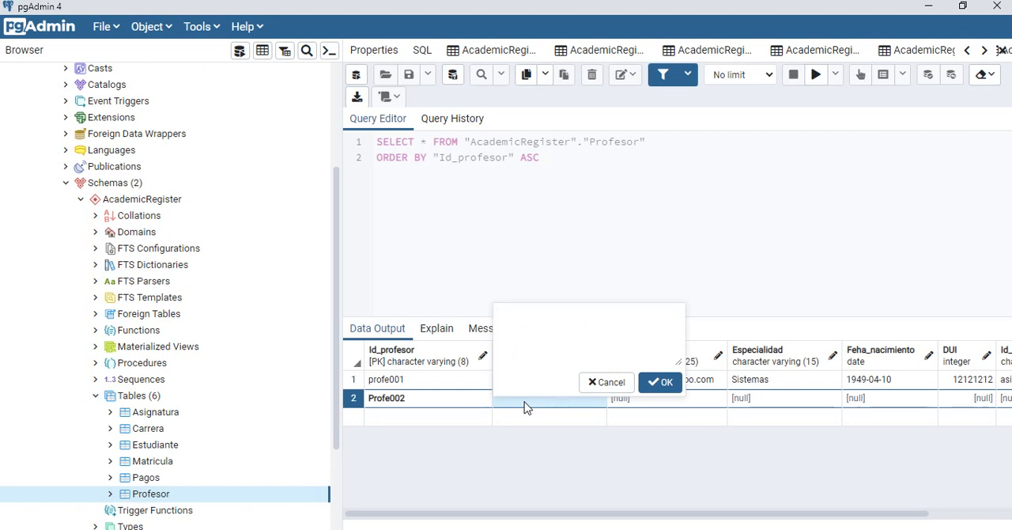
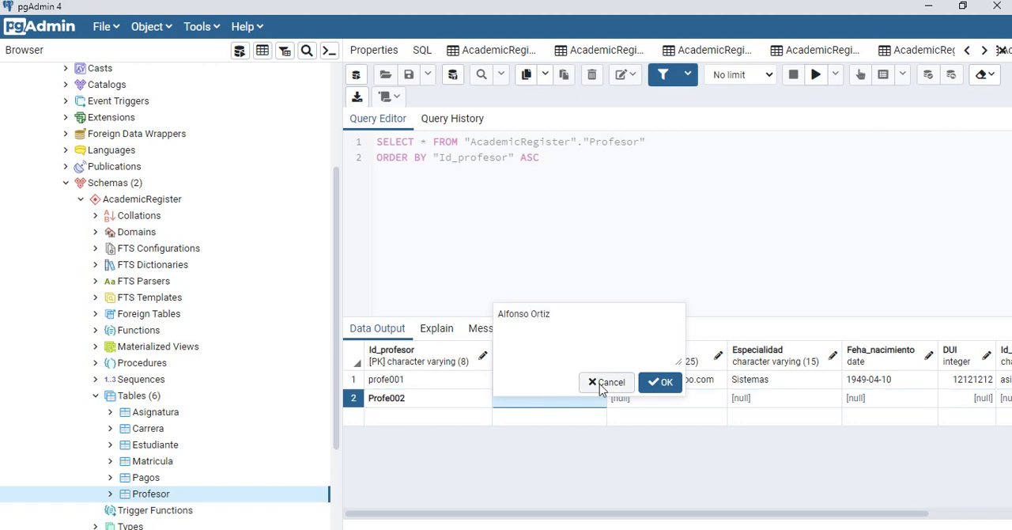
pyautogui.click(662, 382)
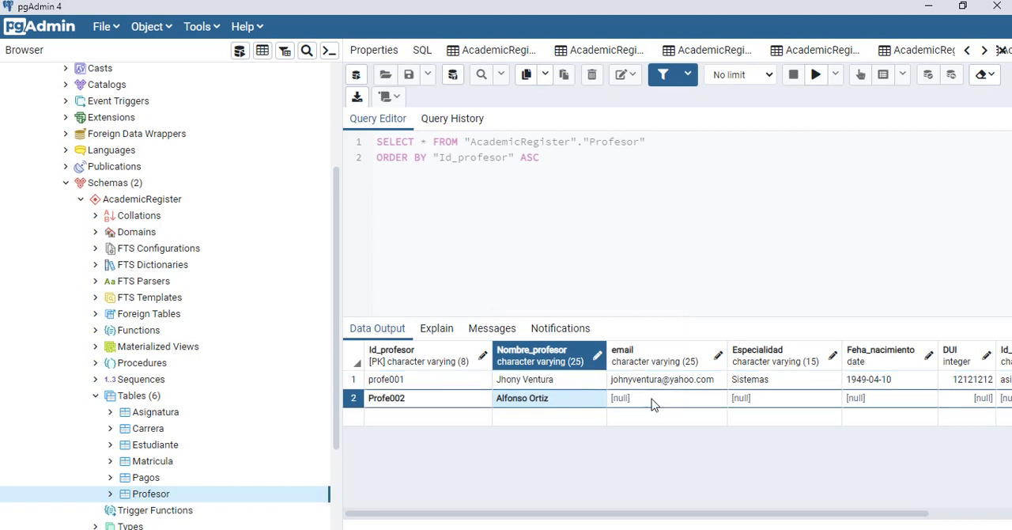
# Step: Fill in the professor's e-mail address in the Profe002 row
pyautogui.click(652, 405)
pyautogui.click(651, 405)
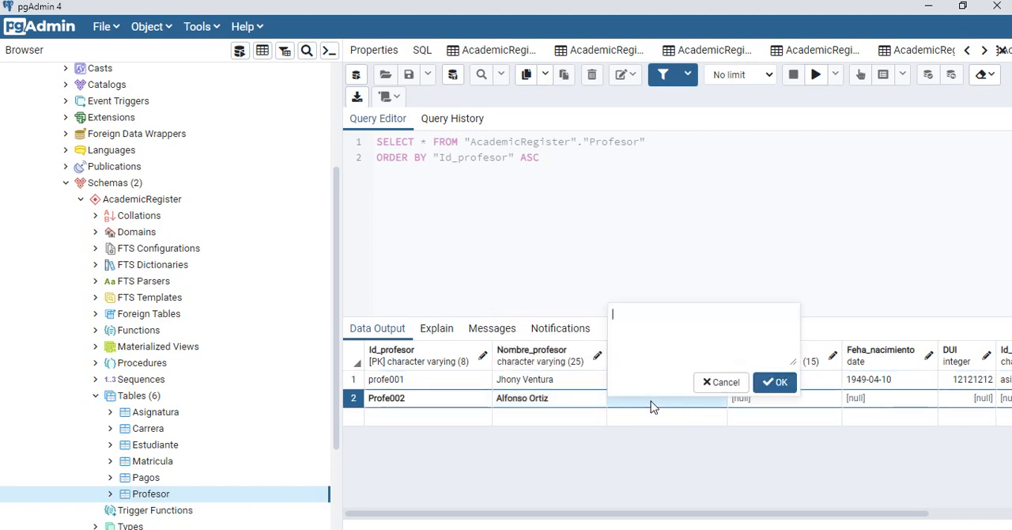
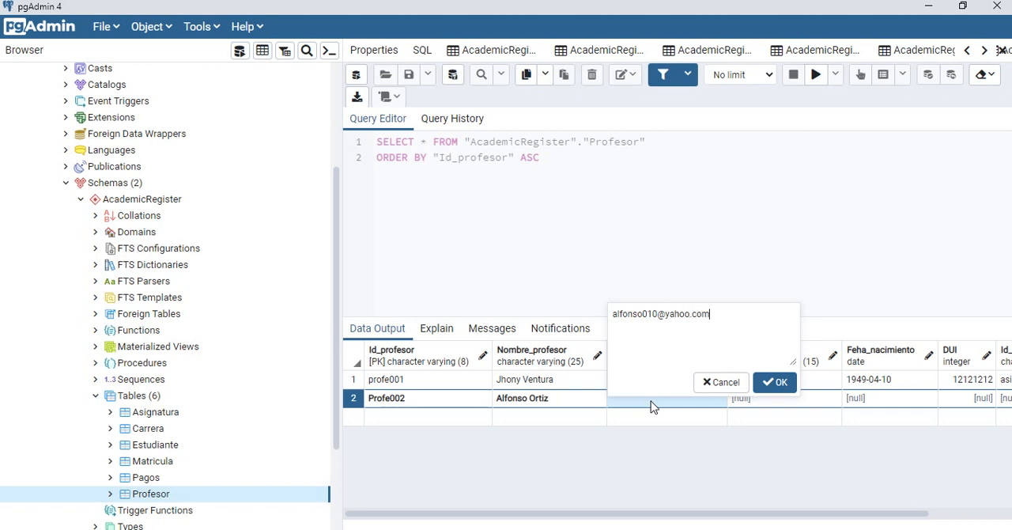
pyautogui.click(777, 382)
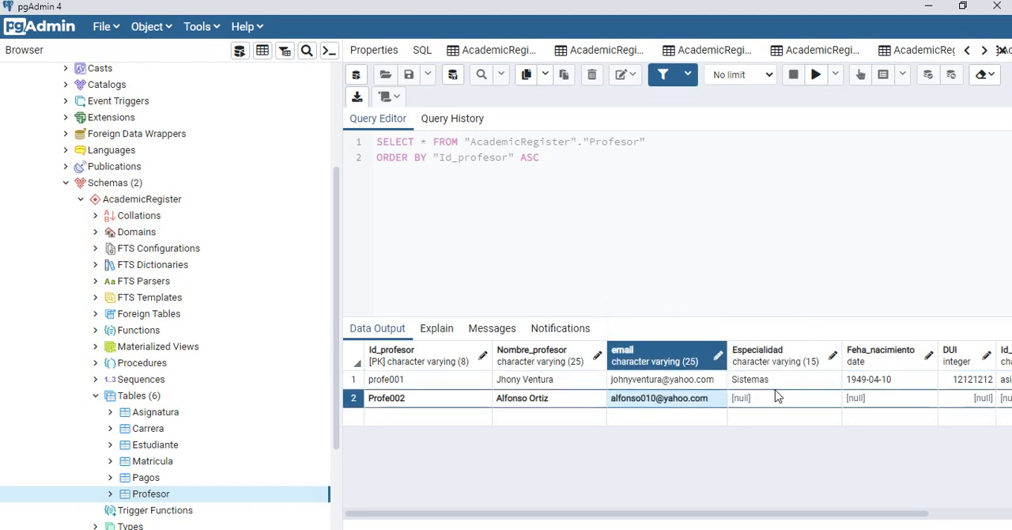
# Step: Set the Especialidad of the Profe002 row to Contabilidad
pyautogui.doubleClick(777, 402)
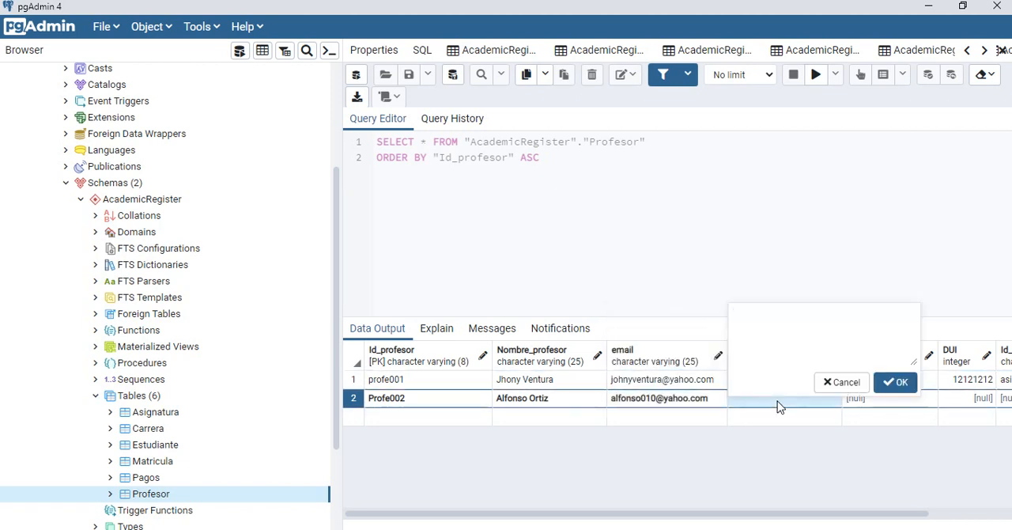
pyautogui.write('Contabilidad')
pyautogui.click(890, 381)
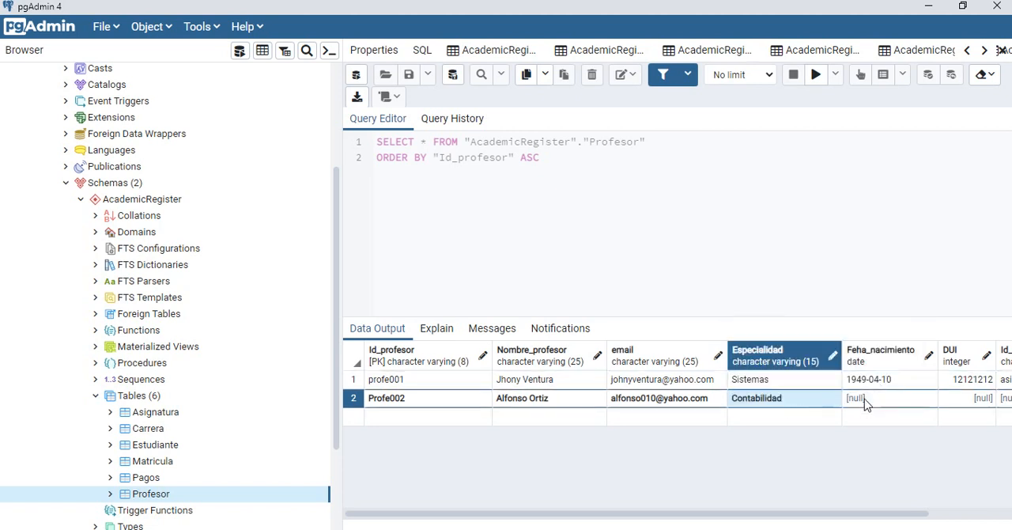
# Step: Enter the professor's date of birth in the Feha_nacimiento field of the Profe002 row
pyautogui.doubleClick(866, 404)
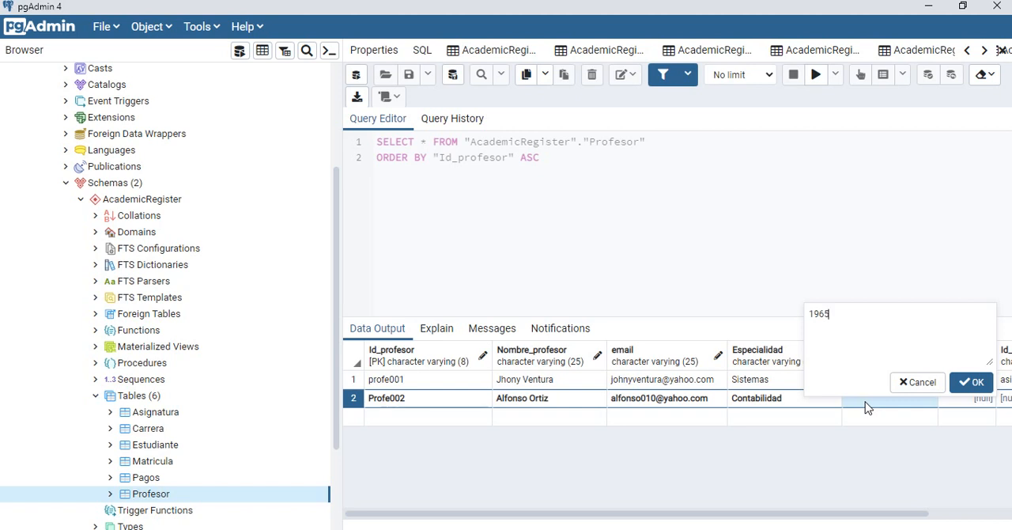
pyautogui.press('Left')
pyautogui.press('Left')
pyautogui.write('10/10/')
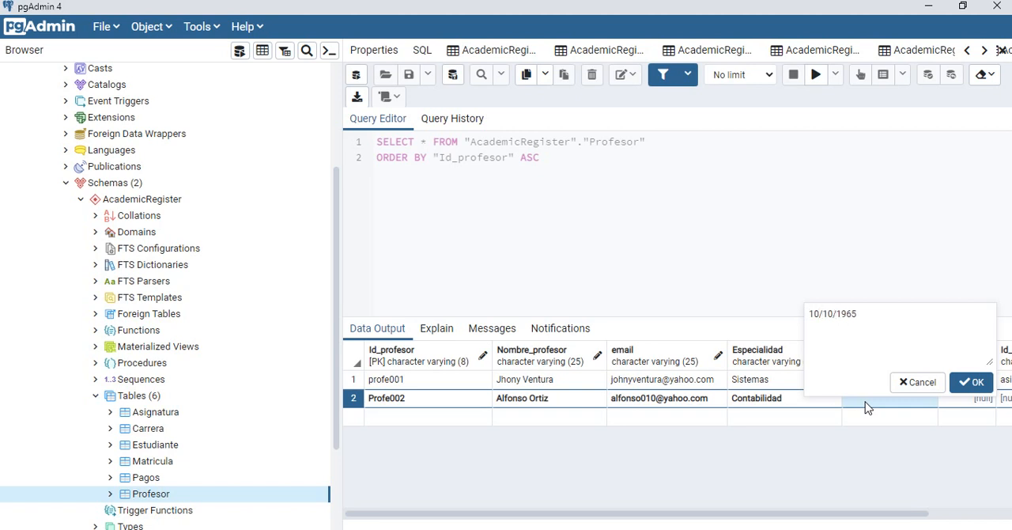
pyautogui.click(960, 386)
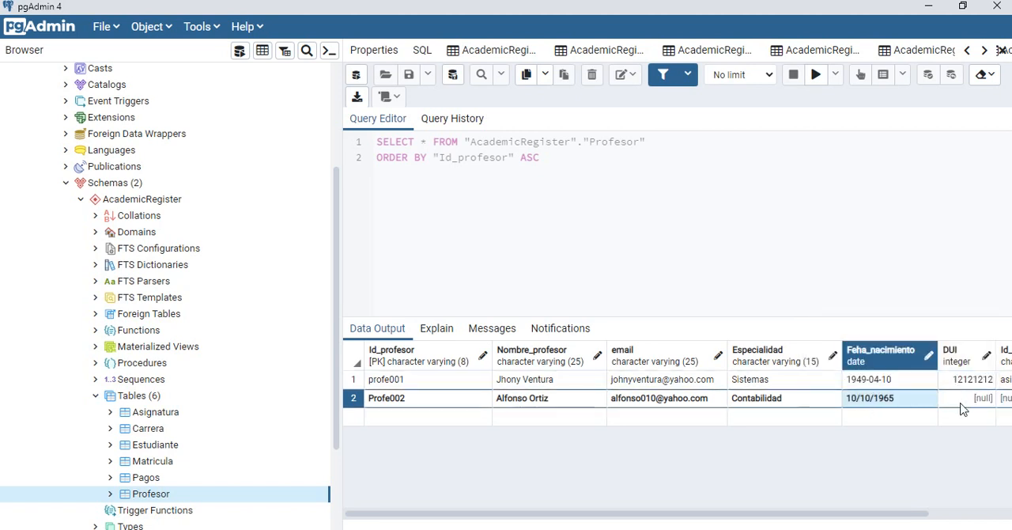
# Step: Fill in the professor's DUI identity number in the Profe002 row
pyautogui.click(965, 404)
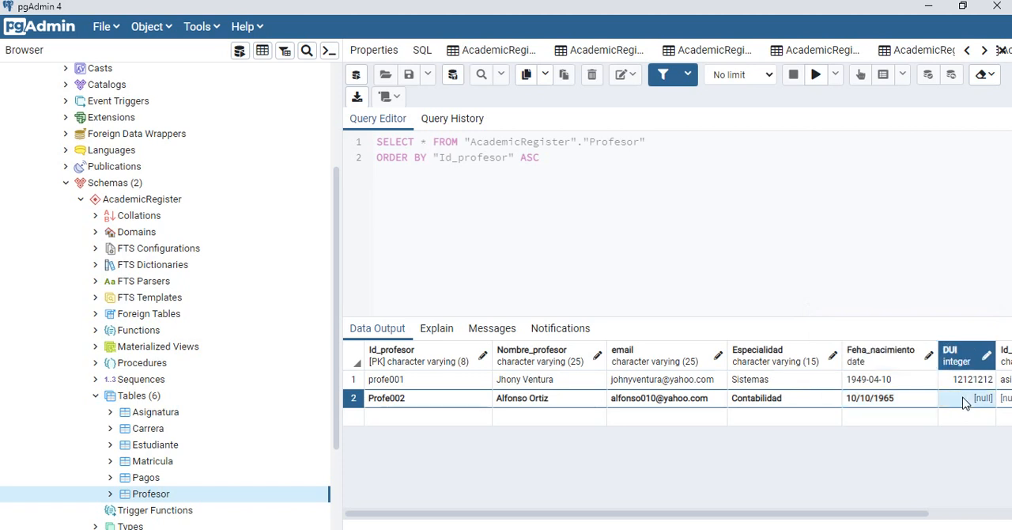
pyautogui.click(964, 401)
pyautogui.write('15151515')
# Step: Set the Id_asignatura of the Profe002 row to asigna20 and try to save the data changes
pyautogui.moveTo(913, 513); pyautogui.dragTo(979, 509)
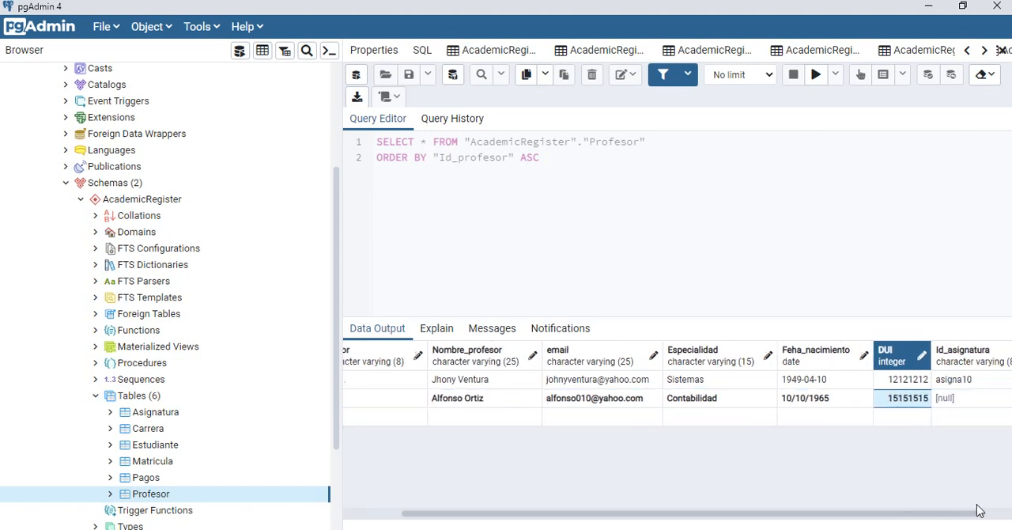
pyautogui.doubleClick(939, 401)
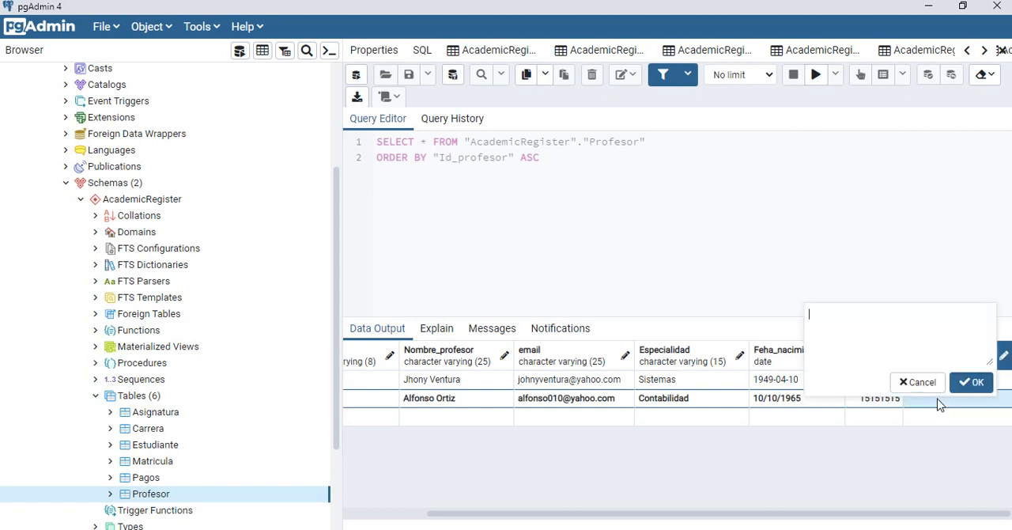
pyautogui.click(922, 383)
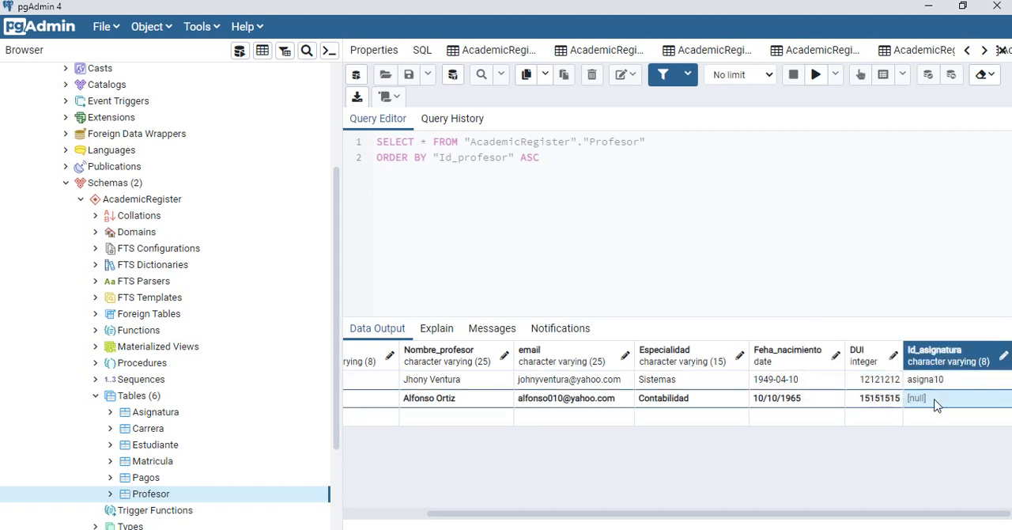
pyautogui.doubleClick(936, 401)
pyautogui.write('asigna20')
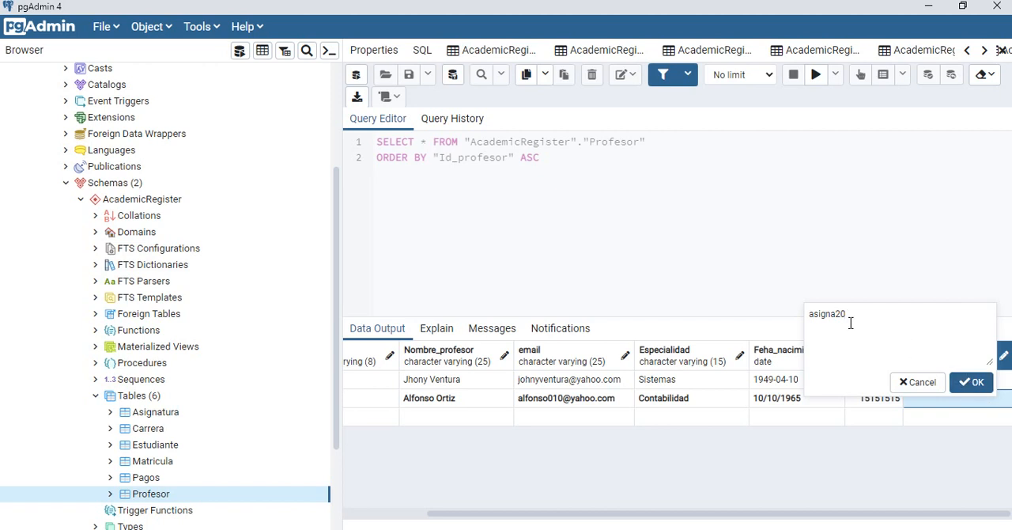
pyautogui.click(971, 384)
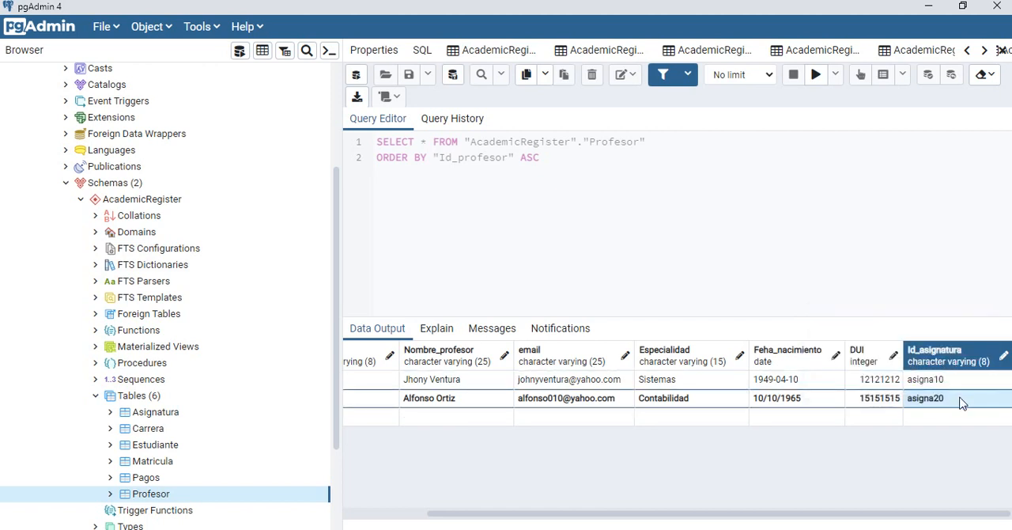
pyautogui.click(454, 76)
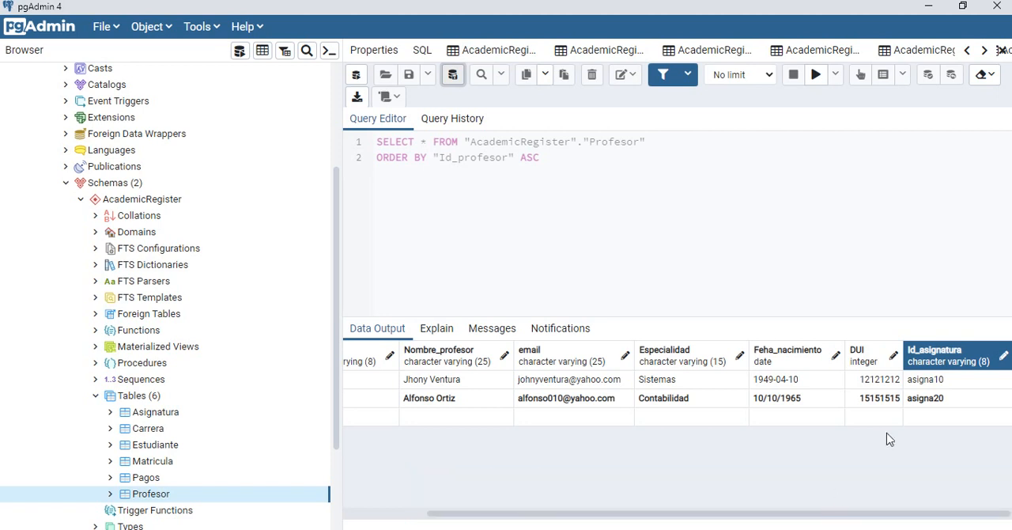
# Step: Change the Id_asignatura of the Profe002 row to asigna30 and try to save the data changes
pyautogui.click(942, 407)
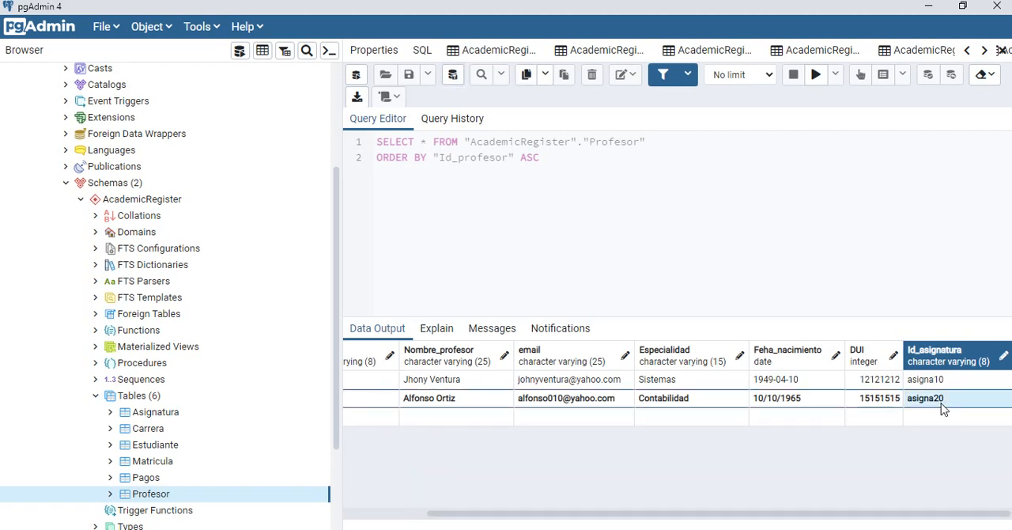
pyautogui.doubleClick(946, 407)
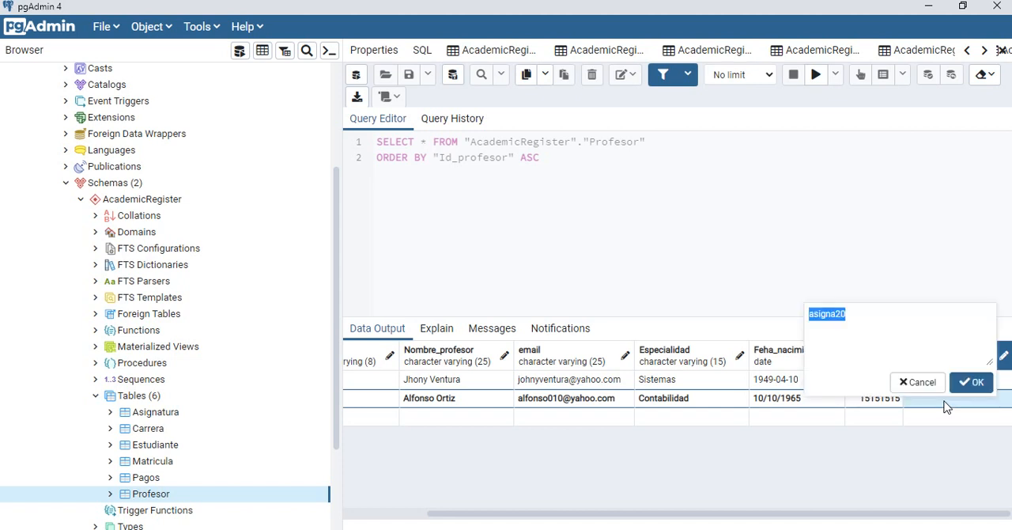
pyautogui.click(893, 331)
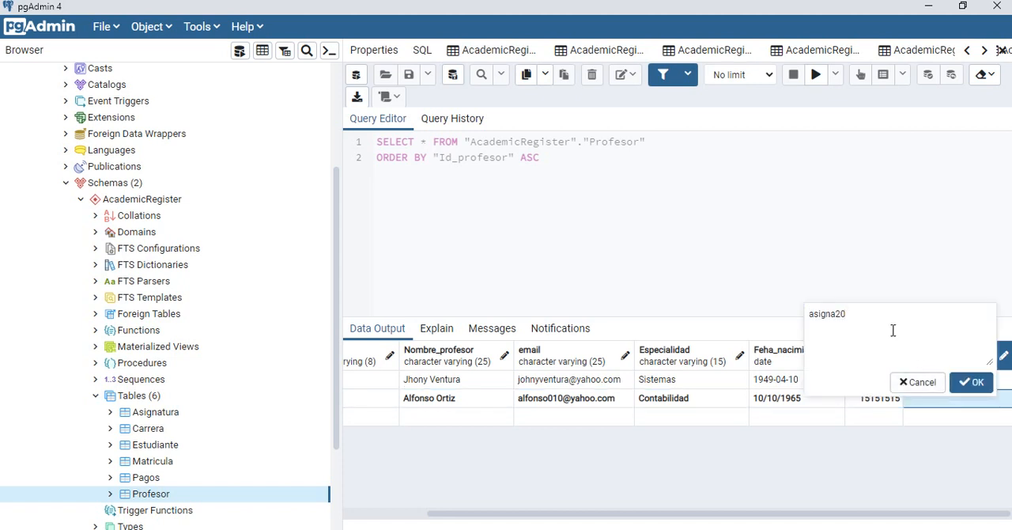
pyautogui.press('BackSpace')
pyautogui.press('BackSpace')
pyautogui.click(970, 381)
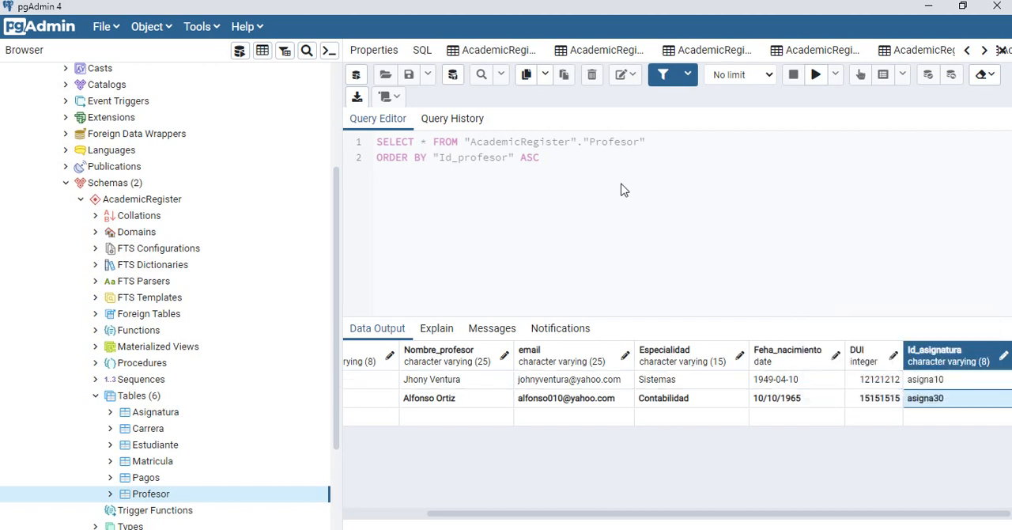
pyautogui.click(454, 79)
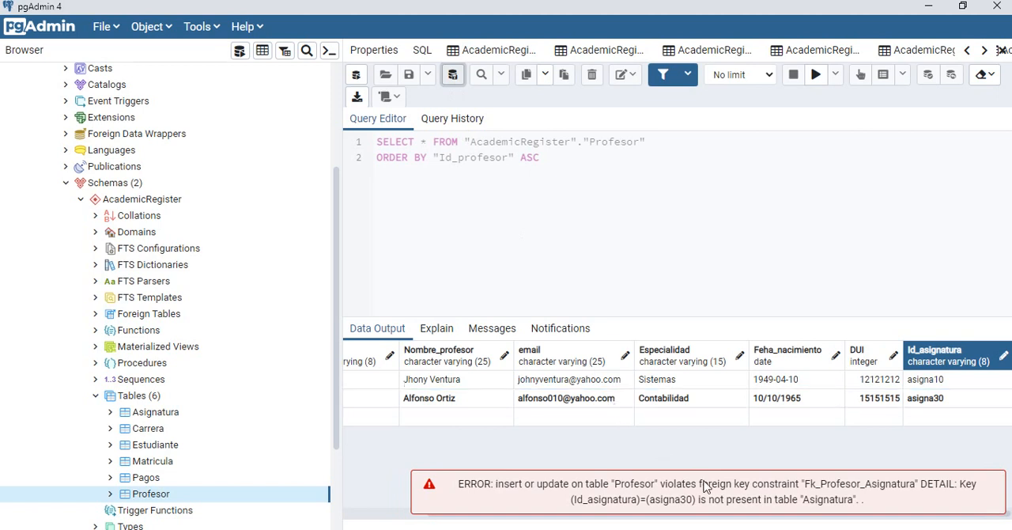
# Step: Change the Id_asignatura of the Profe002 row to asigna12 and try to save the data changes
pyautogui.doubleClick(952, 401)
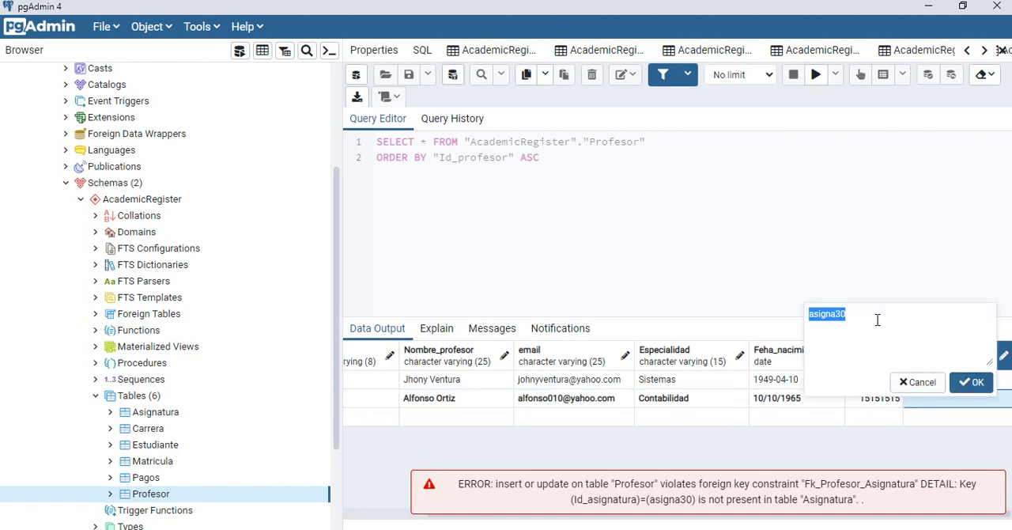
pyautogui.click(853, 315)
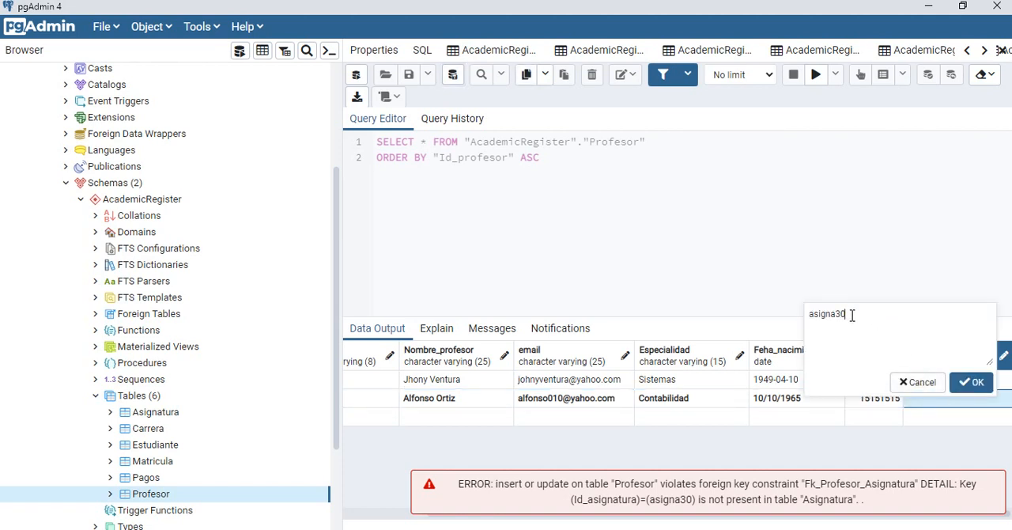
pyautogui.press('BackSpace')
pyautogui.press('BackSpace')
pyautogui.write('12')
pyautogui.click(978, 382)
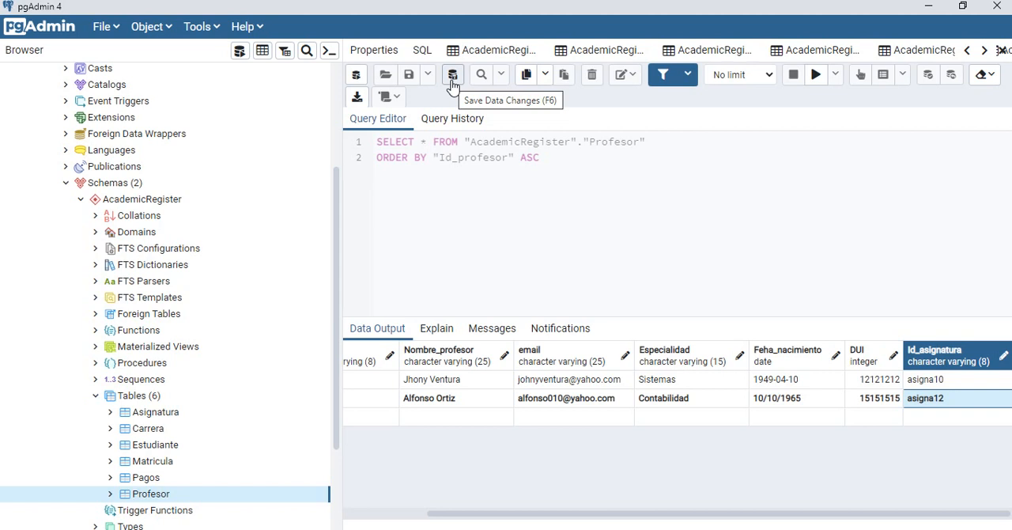
pyautogui.click(453, 82)
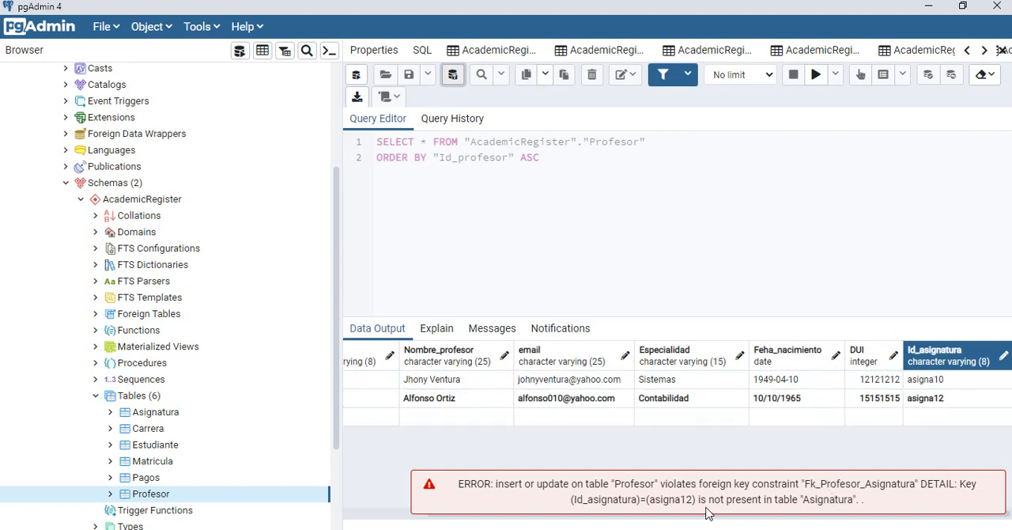
# Step: Open all rows of the Asignatura table and check which Id_asignatura values exist
pyautogui.click(163, 416)
pyautogui.rightClick(165, 421)
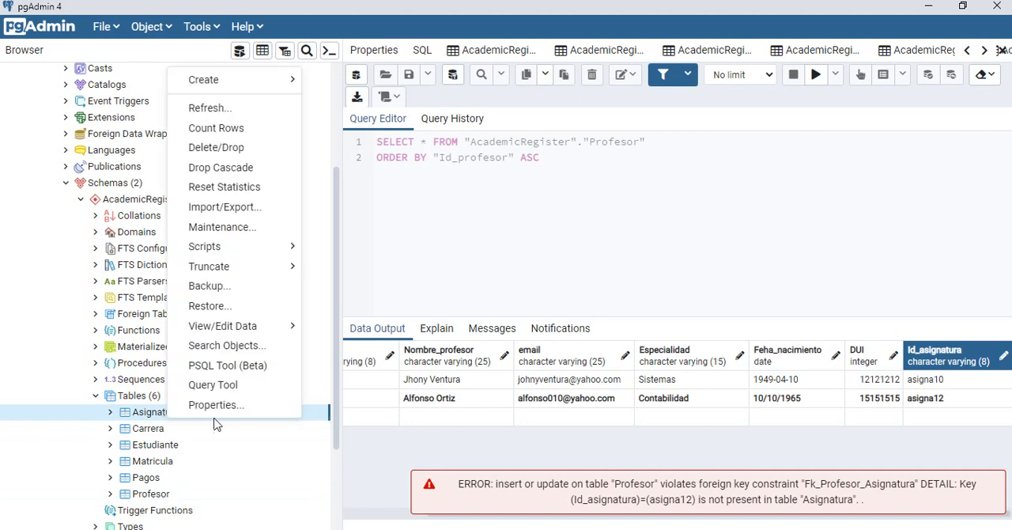
pyautogui.moveTo(264, 331)
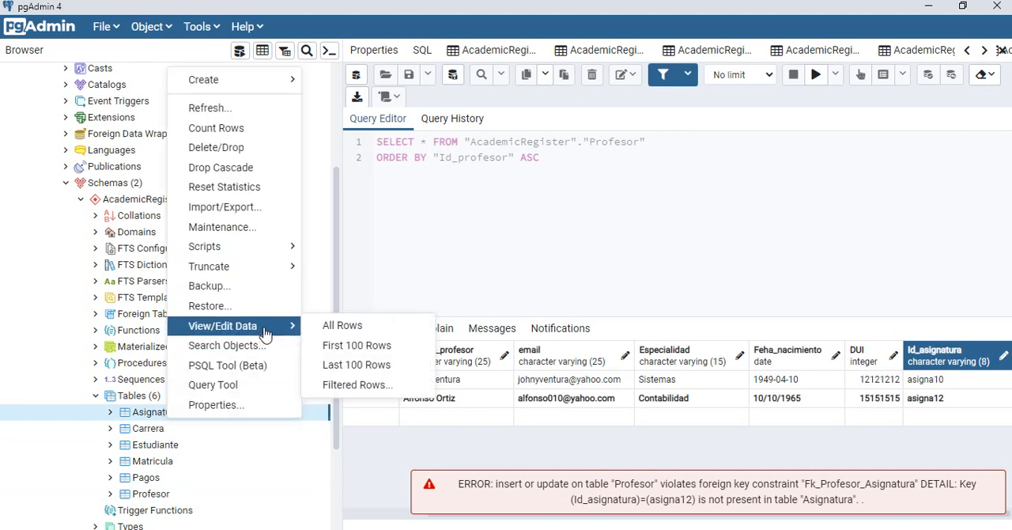
pyautogui.click(334, 327)
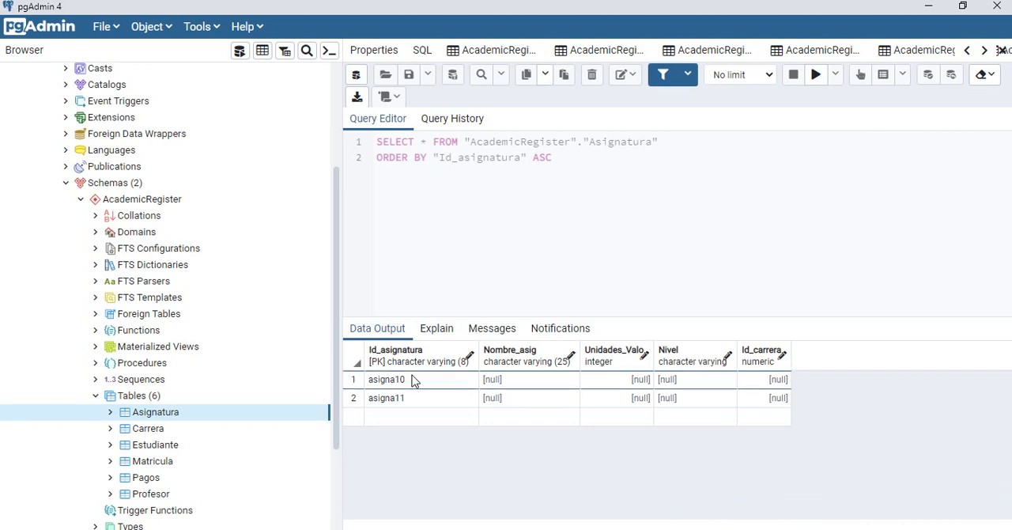
pyautogui.click(411, 382)
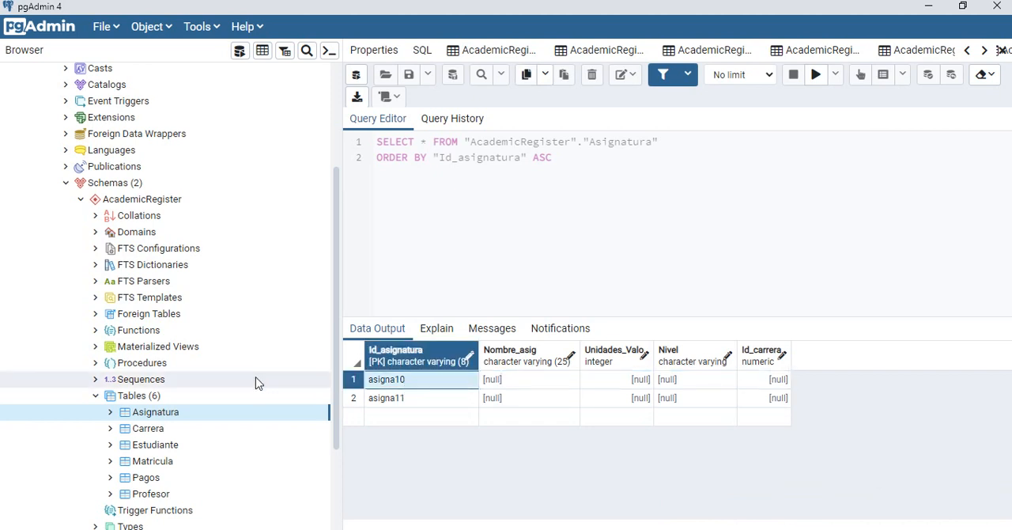
# Step: Reopen all rows of the Profesor table for viewing and editing
pyautogui.click(175, 497)
pyautogui.rightClick(176, 496)
pyautogui.moveTo(250, 405)
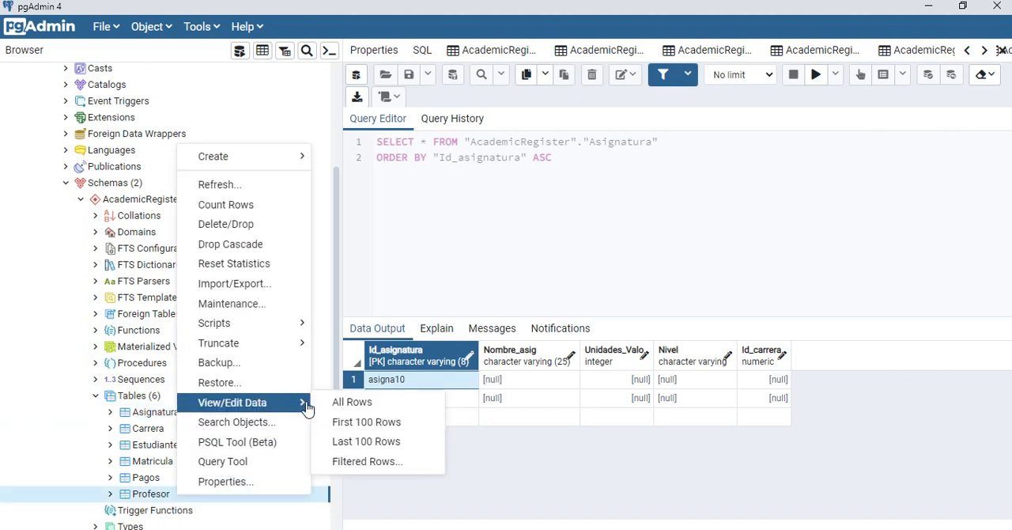
pyautogui.click(341, 405)
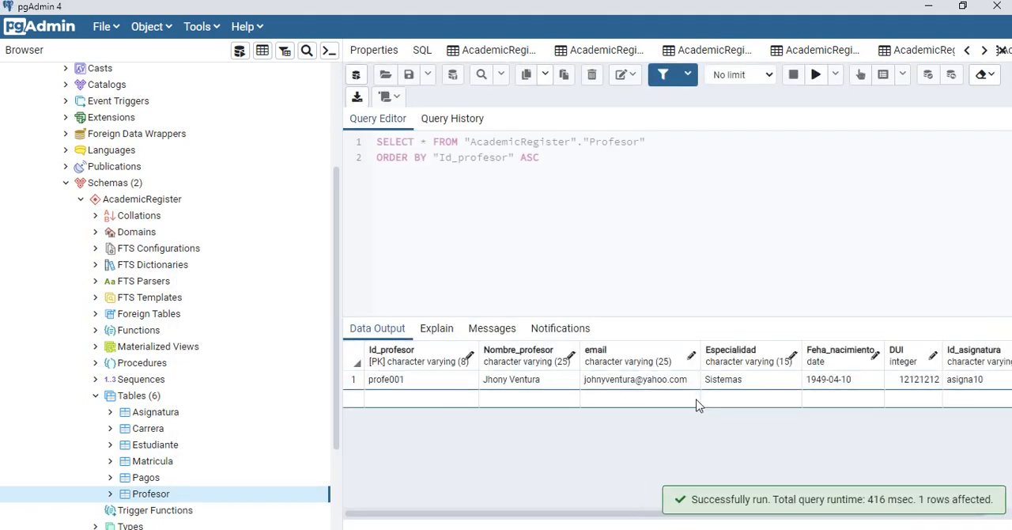
# Step: Add a new row to the Profesor data with Id_profesor profe002
pyautogui.doubleClick(420, 404)
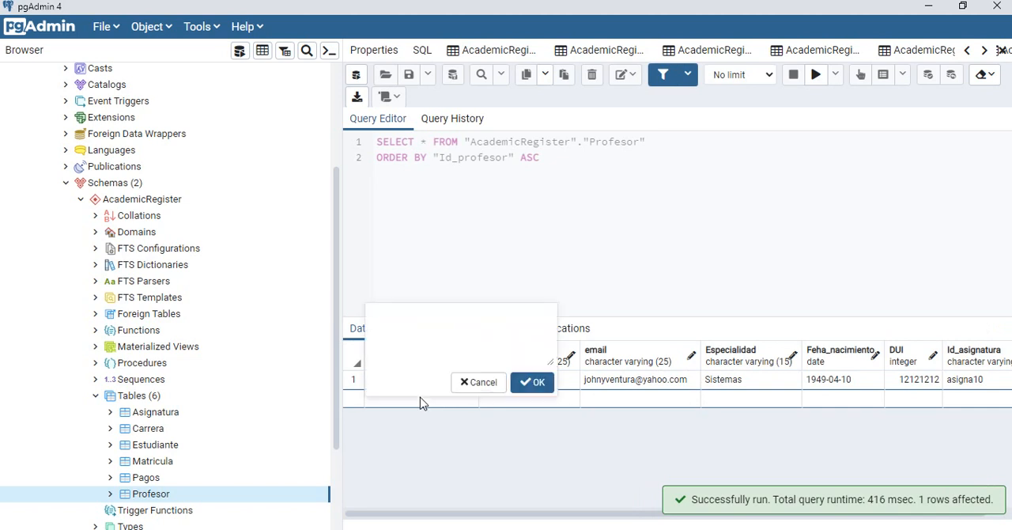
pyautogui.click(489, 384)
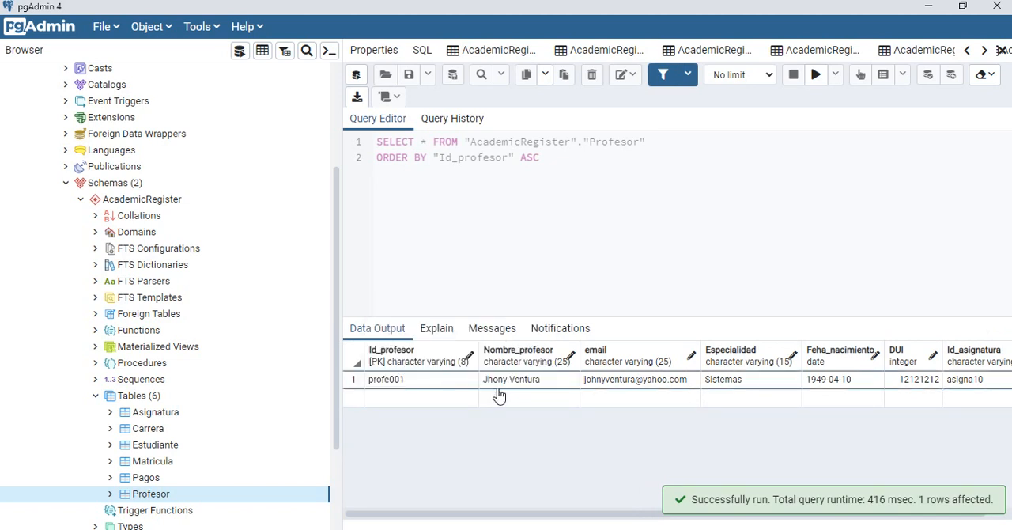
pyautogui.doubleClick(425, 406)
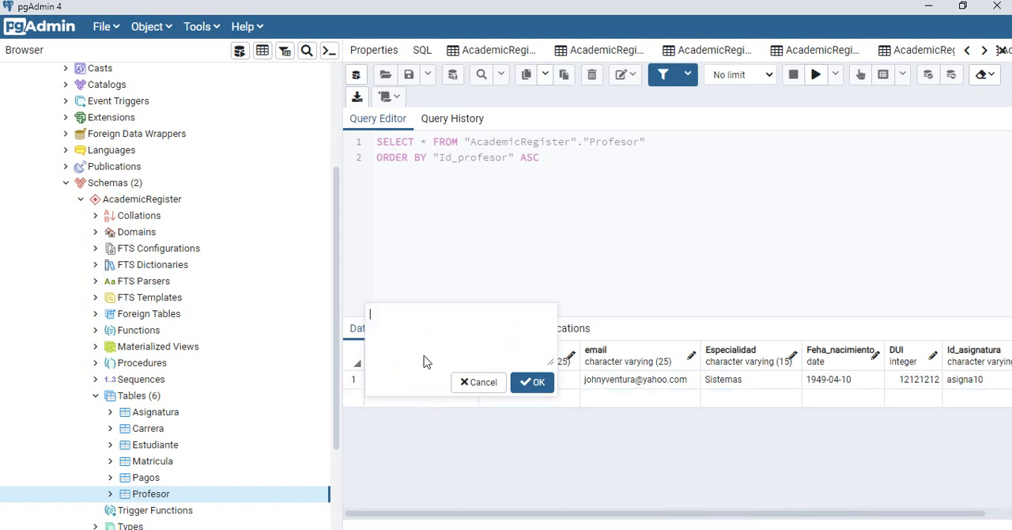
pyautogui.write('profe002')
pyautogui.click(532, 382)
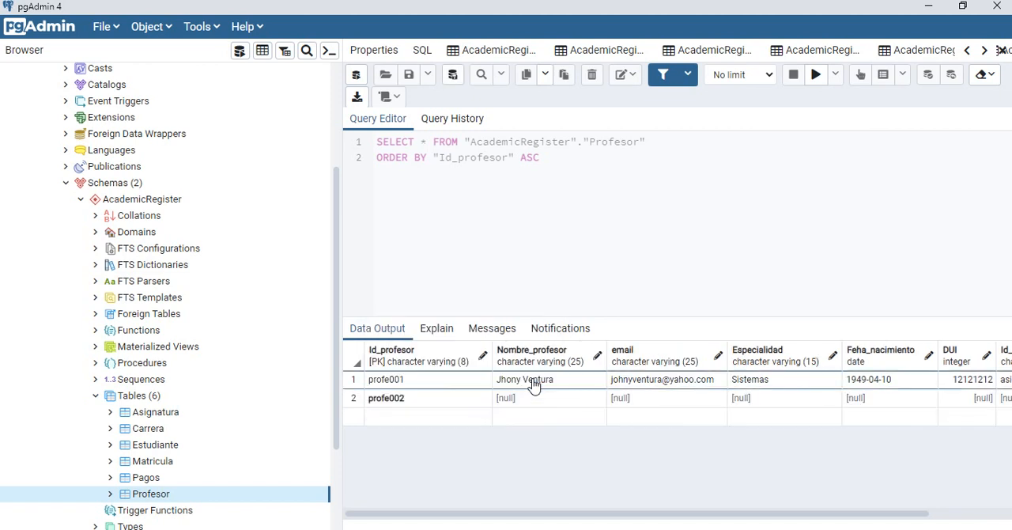
# Step: Enter the professor's full name in the Nombre_profesor field of the profe002 row
pyautogui.click(535, 400)
pyautogui.doubleClick(535, 400)
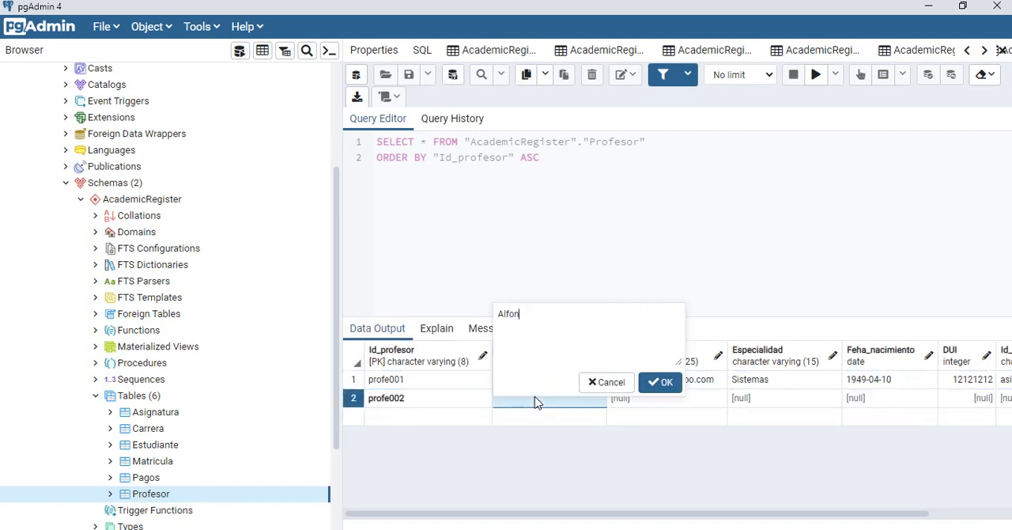
pyautogui.click(661, 382)
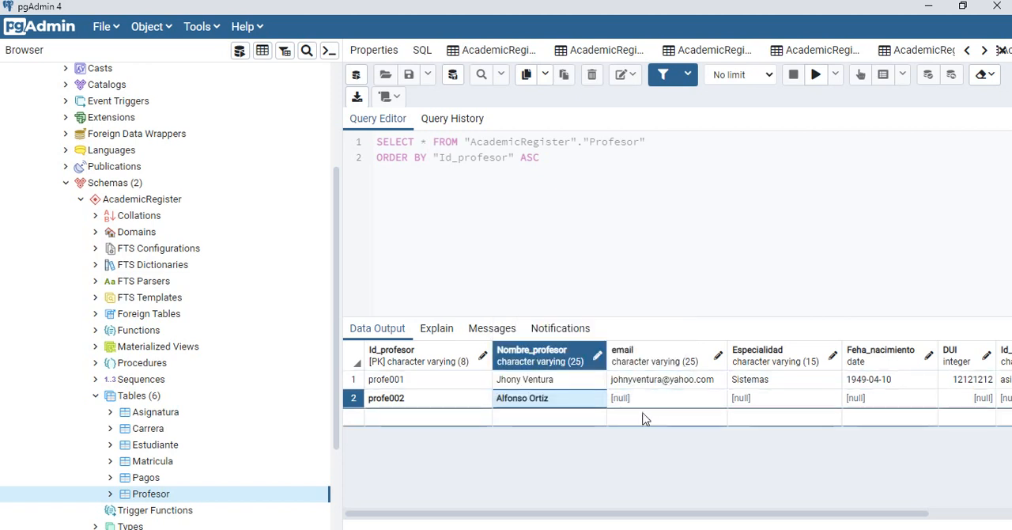
# Step: Enter the professor's e-mail address in the email field of the profe002 row
pyautogui.click(646, 402)
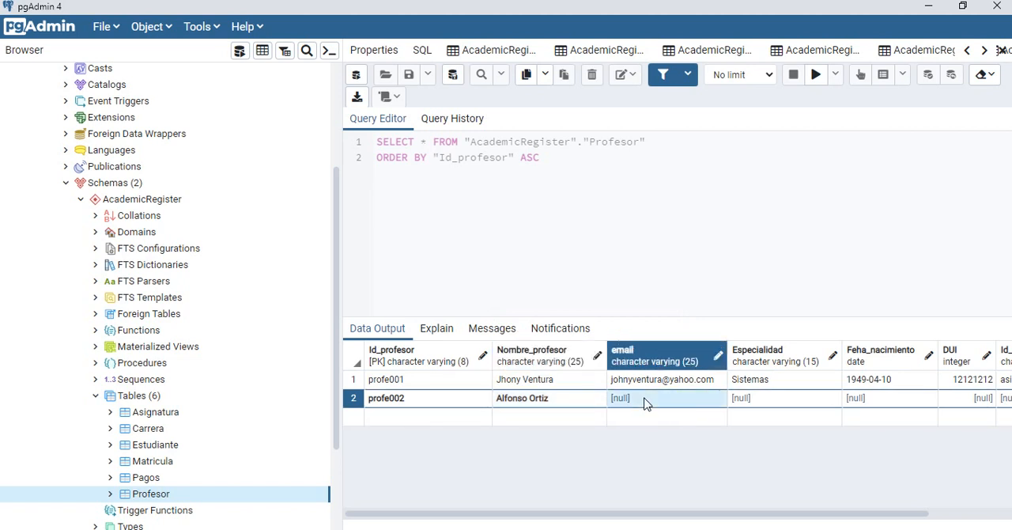
pyautogui.click(646, 402)
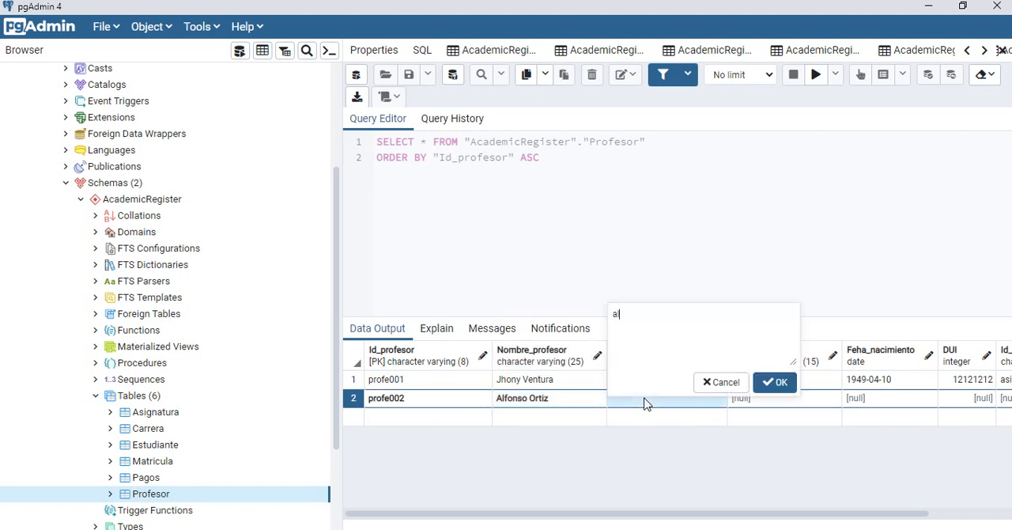
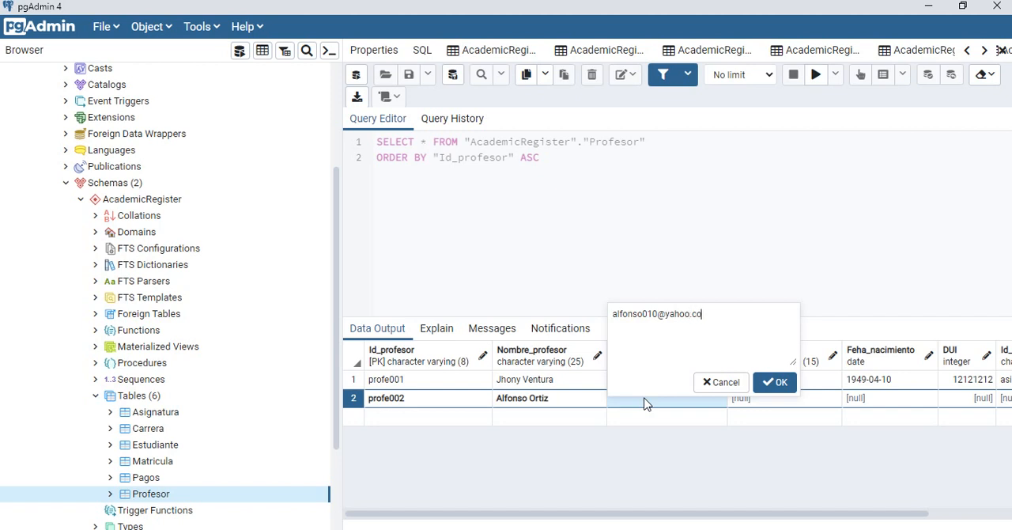
pyautogui.click(786, 386)
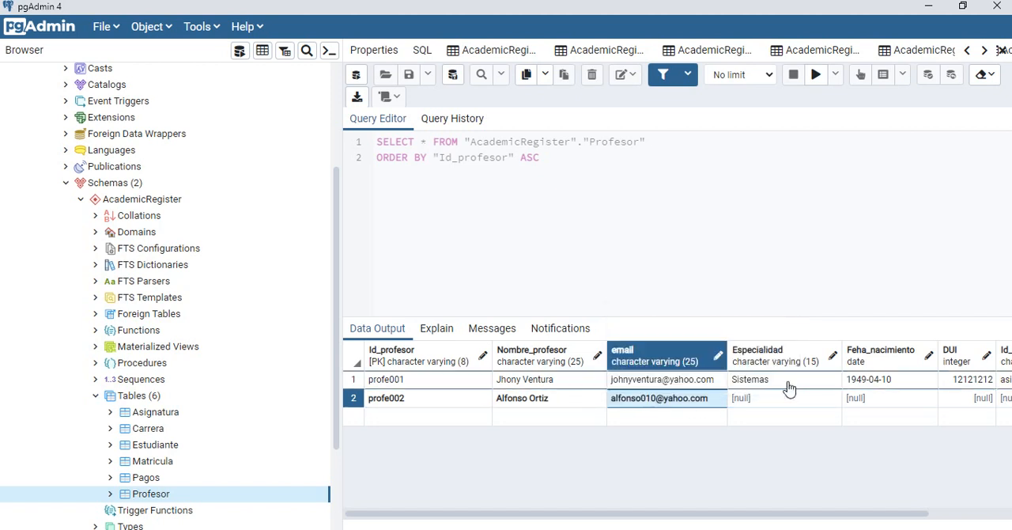
# Step: Set Especialidad to Contador in the profe002 row
pyautogui.doubleClick(783, 399)
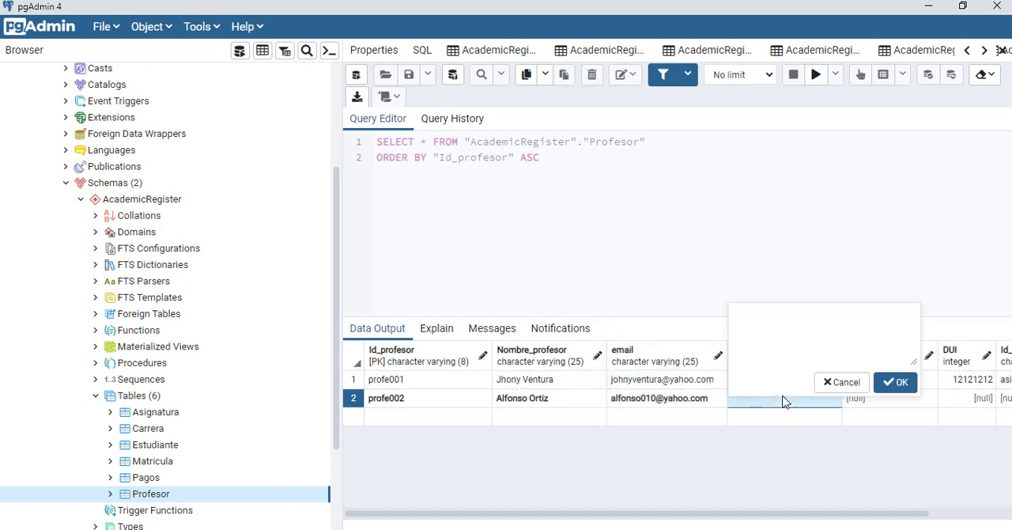
pyautogui.write('Constado')
pyautogui.press('BackSpace')
pyautogui.press('BackSpace')
pyautogui.press('BackSpace')
pyautogui.write('ado')
pyautogui.click(891, 382)
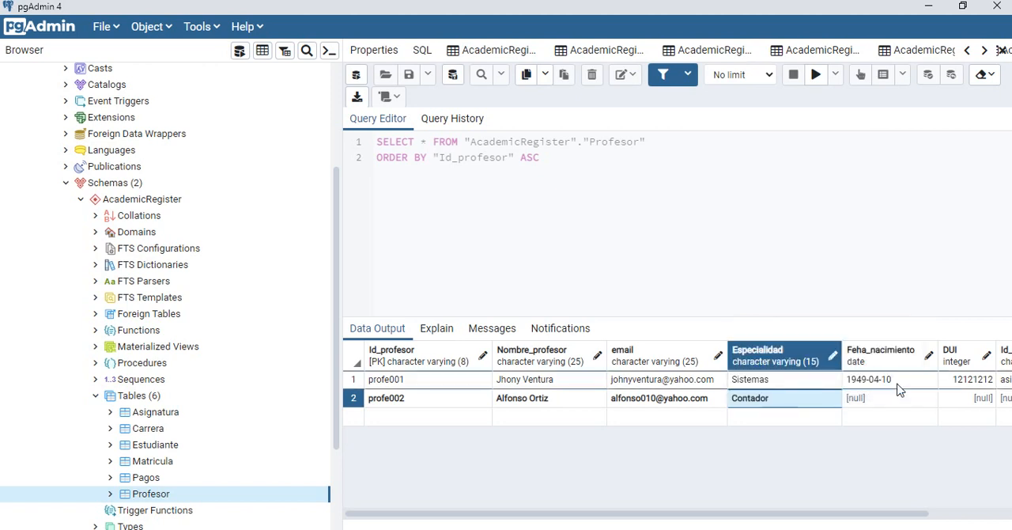
# Step: Enter the professor's date of birth in the Feha_nacimiento field of the profe002 row
pyautogui.doubleClick(887, 399)
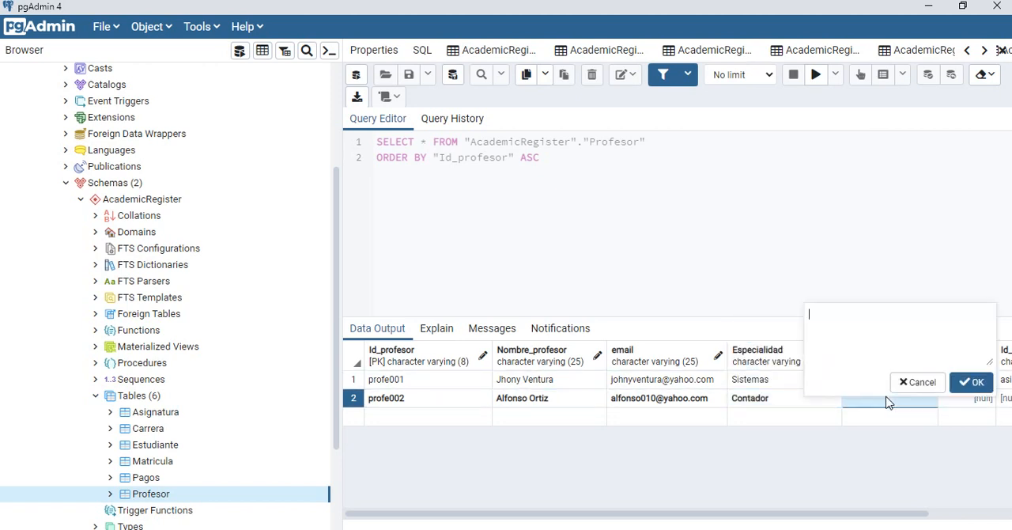
pyautogui.write('10-10-1965')
pyautogui.click(977, 384)
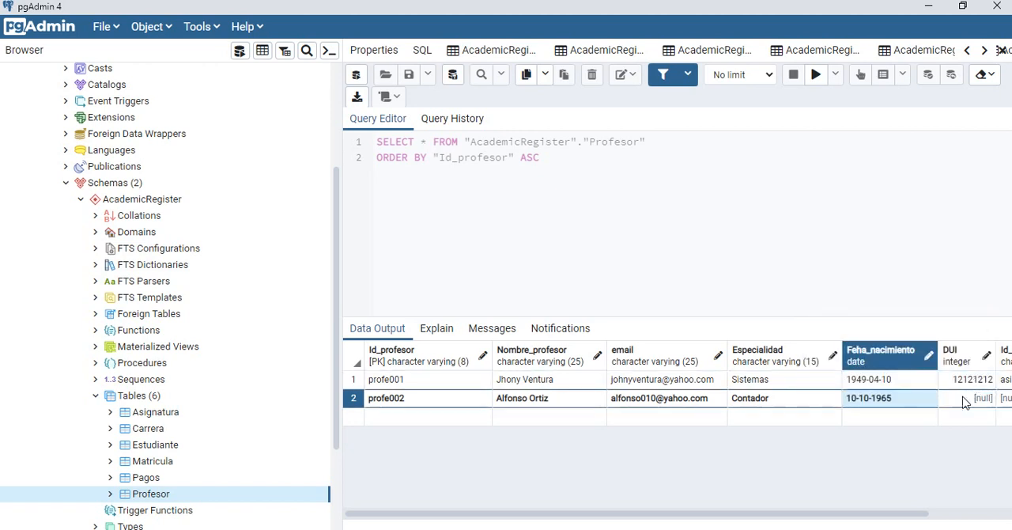
# Step: Enter the professor's identity document number in the DUI field of the profe002 row
pyautogui.click(964, 403)
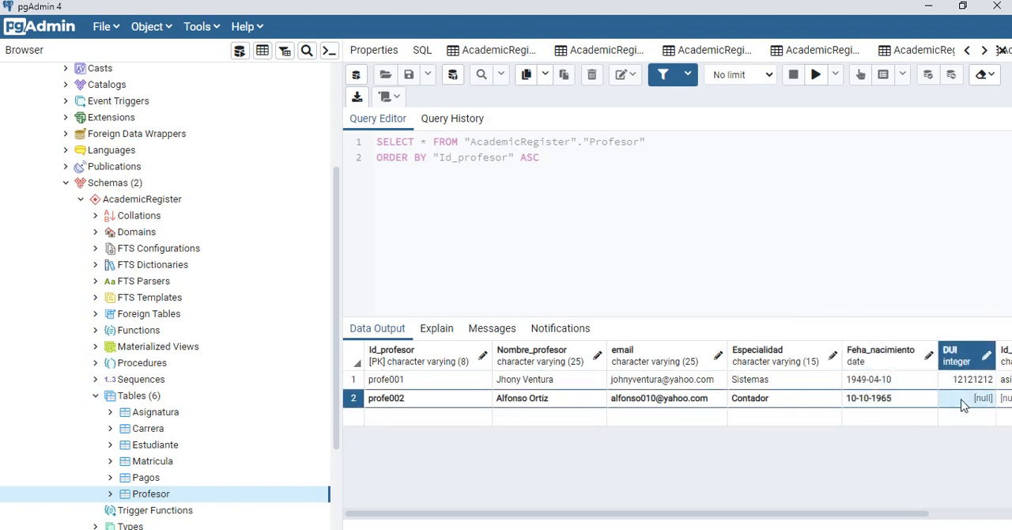
pyautogui.click(964, 402)
pyautogui.write('15151515')
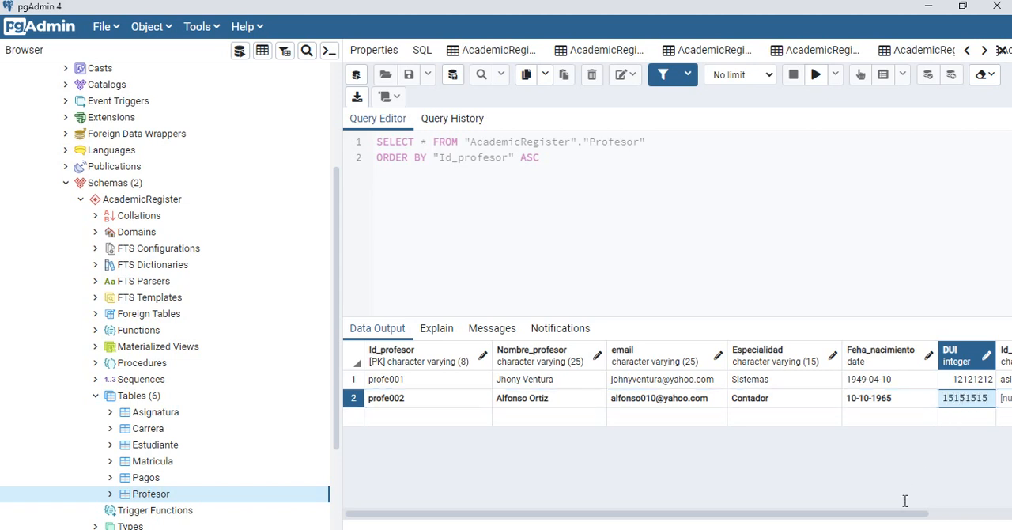
# Step: Set Id_asignatura to asigna11 in the profe002 row and save the data changes to the Profesor table
pyautogui.moveTo(909, 519); pyautogui.dragTo(987, 516)
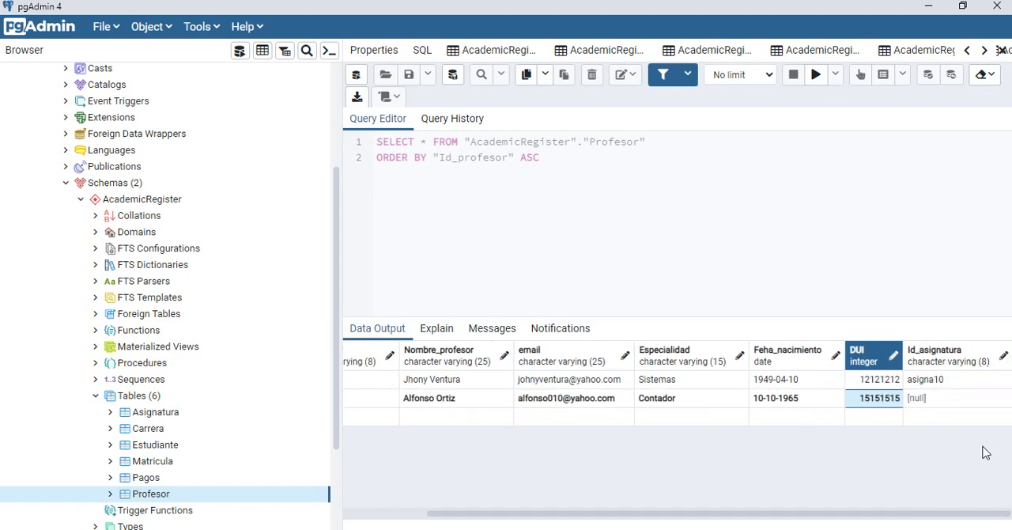
pyautogui.click(939, 404)
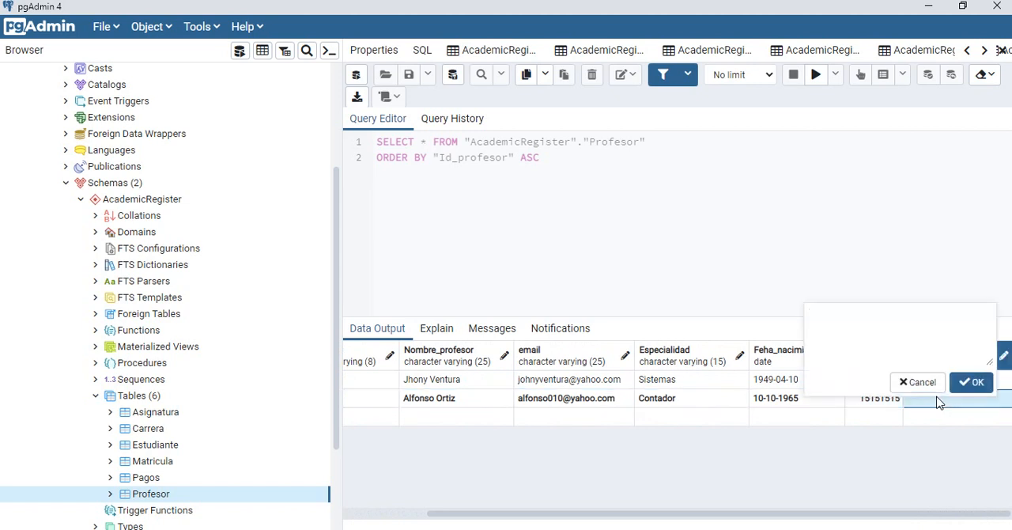
pyautogui.write('asigna11')
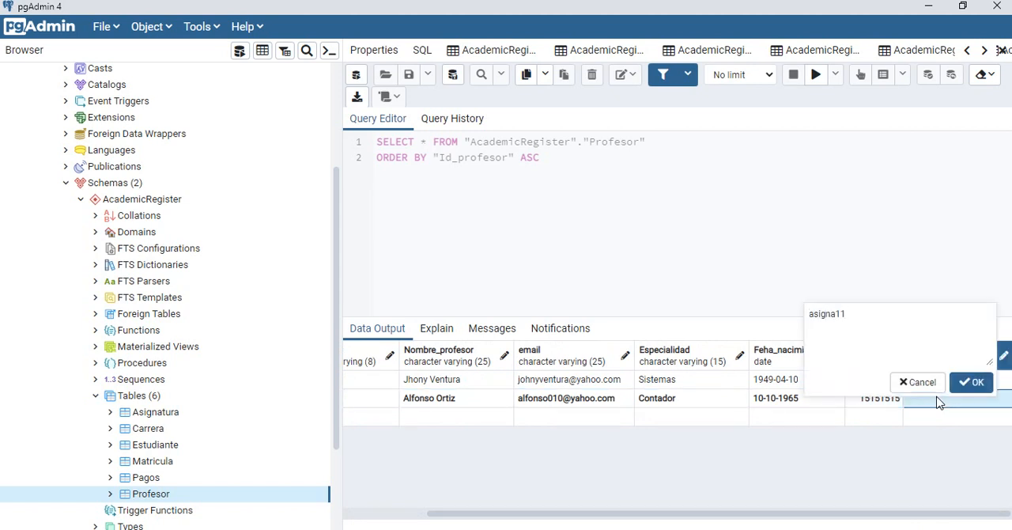
pyautogui.click(979, 382)
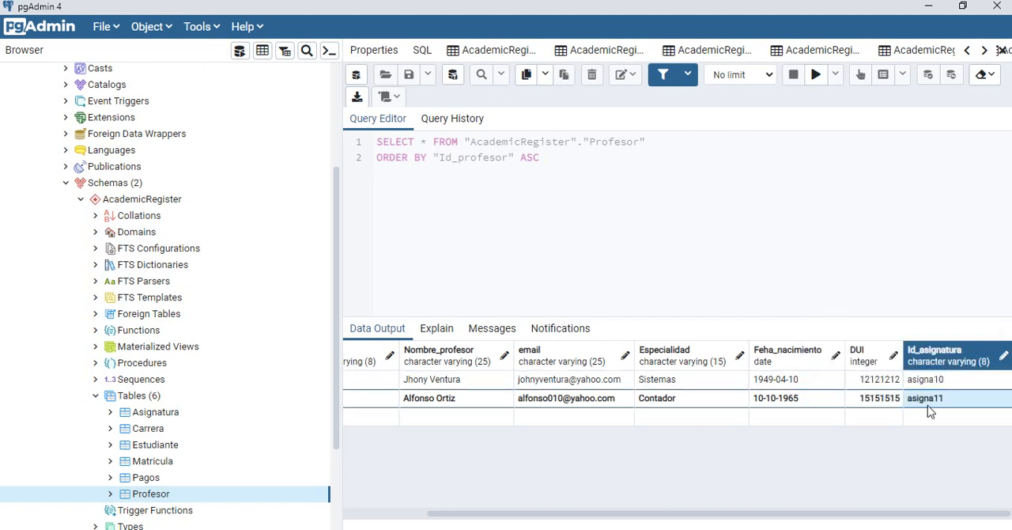
pyautogui.click(453, 79)
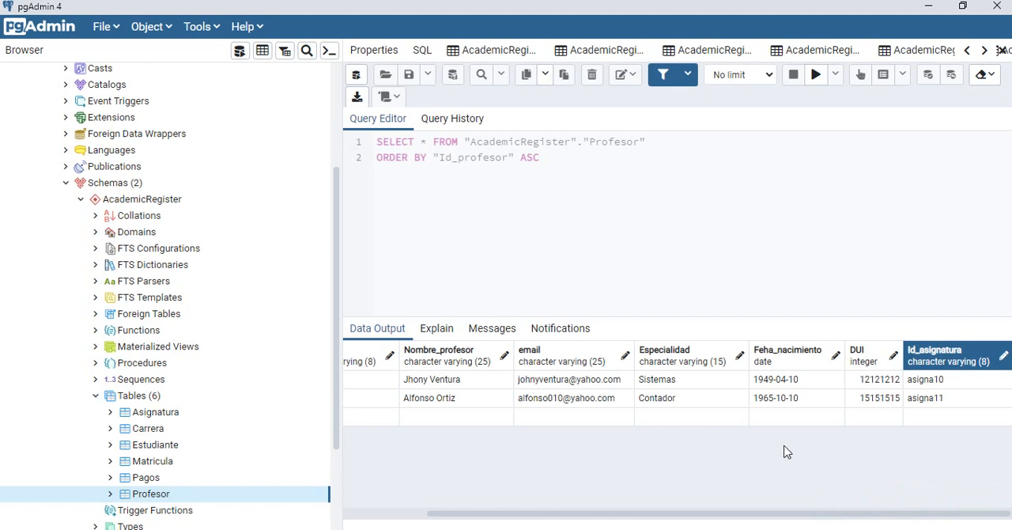
# Step: Switch to Access to check the table relationships diagram, and return to the AcademicRegister table list in pgAdmin
pyautogui.hotkey('alt', 'Tab')
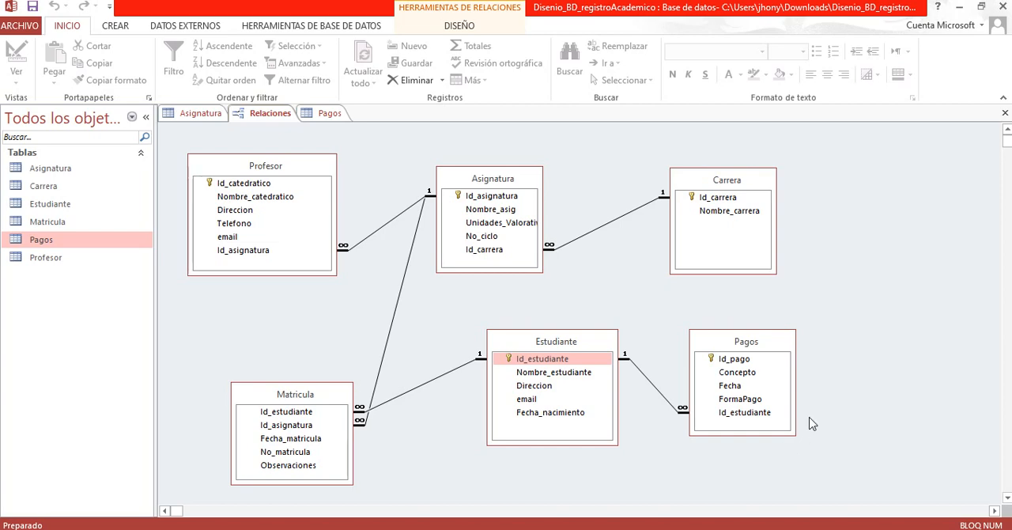
pyautogui.hotkey('alt', 'Tab')
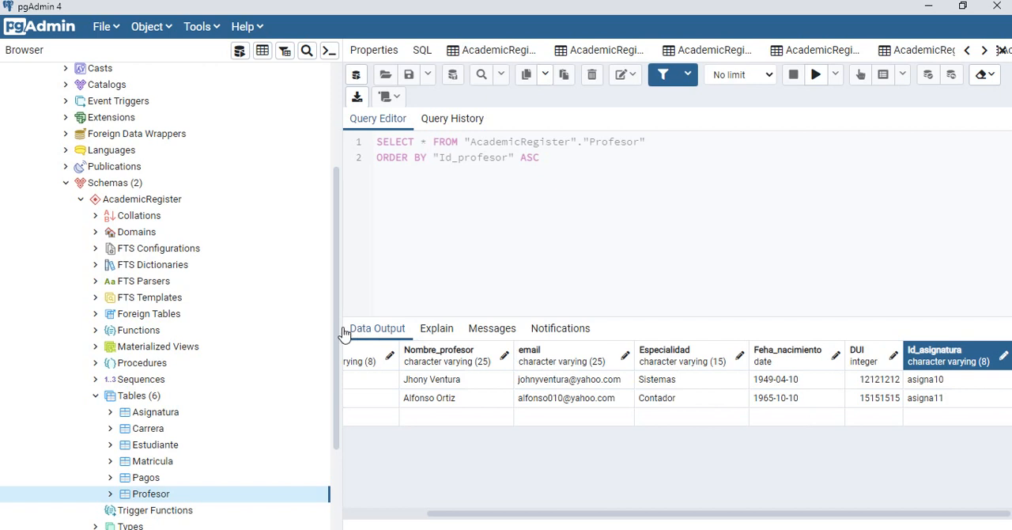
pyautogui.moveTo(338, 337); pyautogui.dragTo(343, 378)
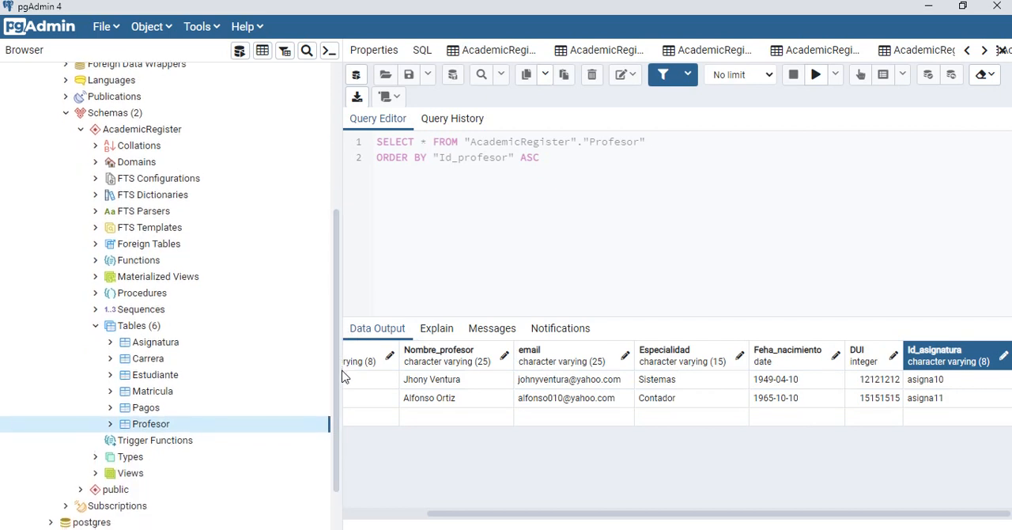